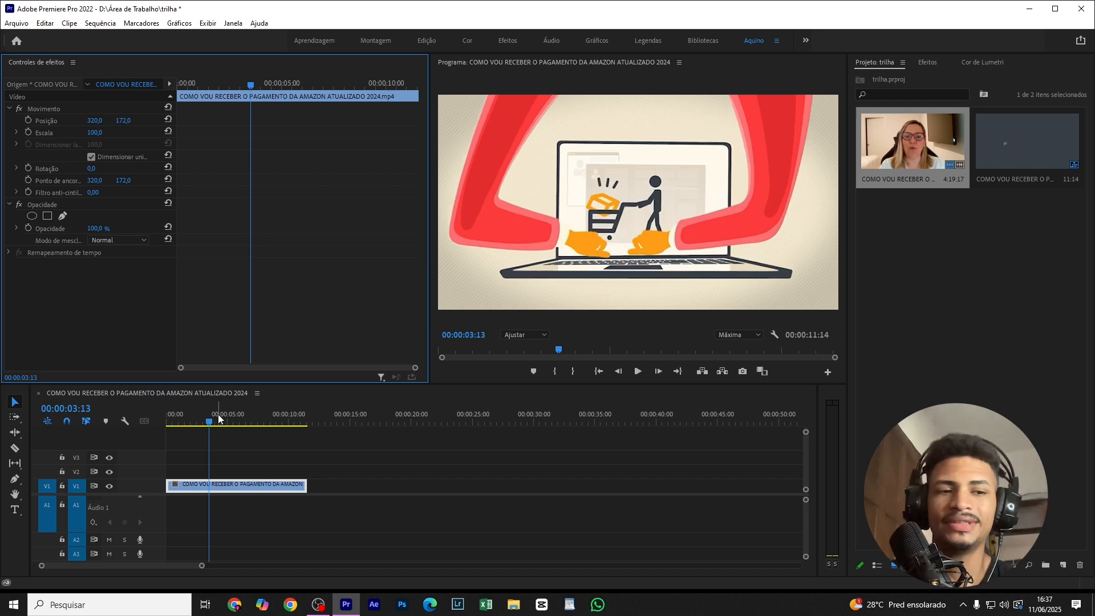
# Step: Scrub through the opening seconds of the intro clip, and play it from the beginning of the sequence
pyautogui.click(218, 415)
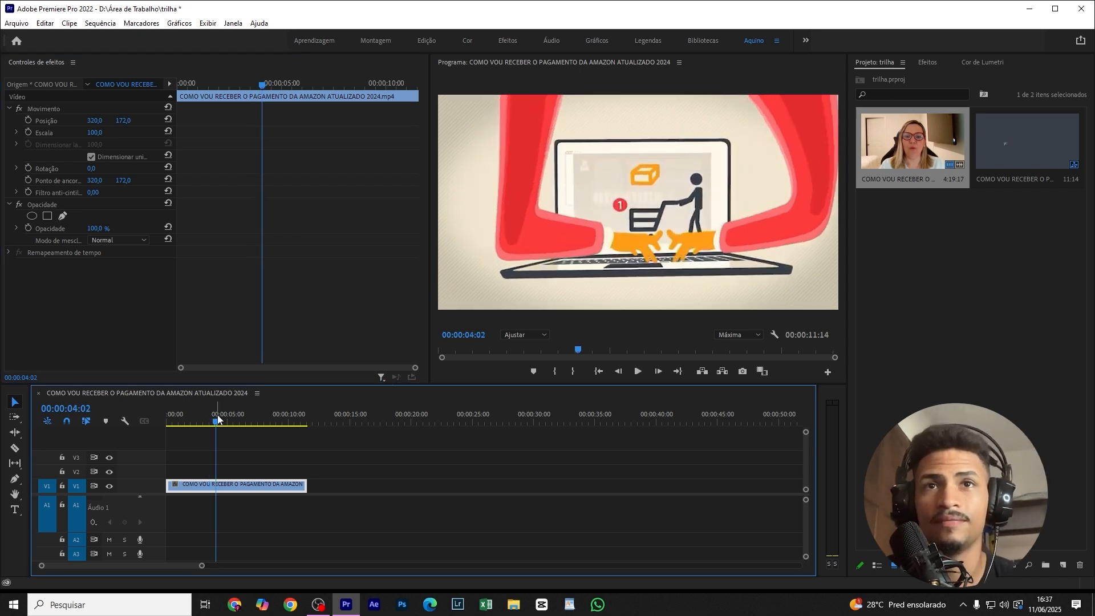
pyautogui.click(182, 420)
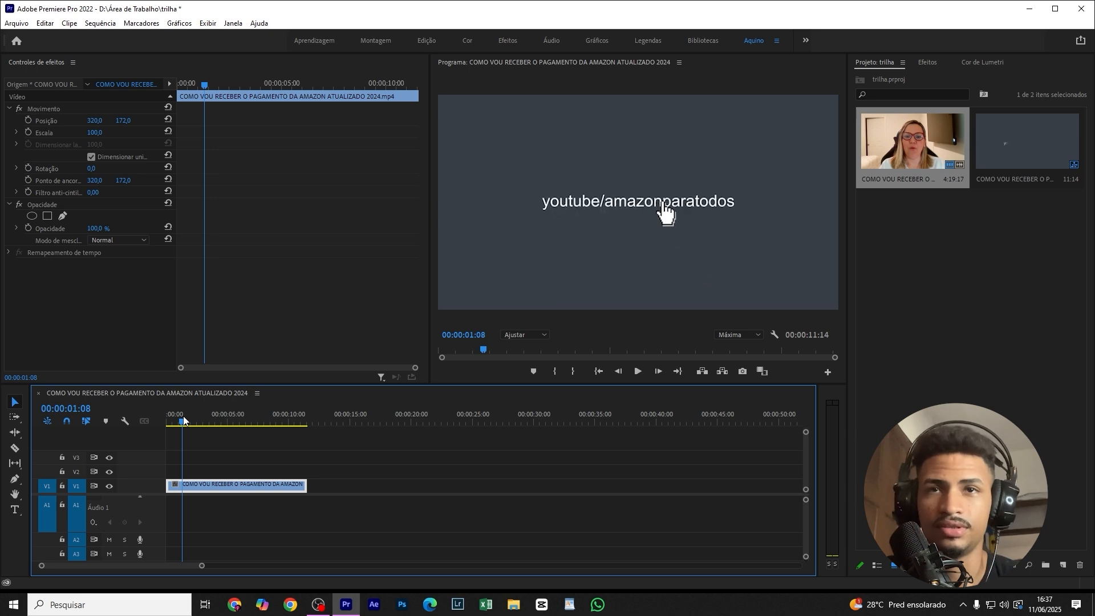
pyautogui.click(200, 422)
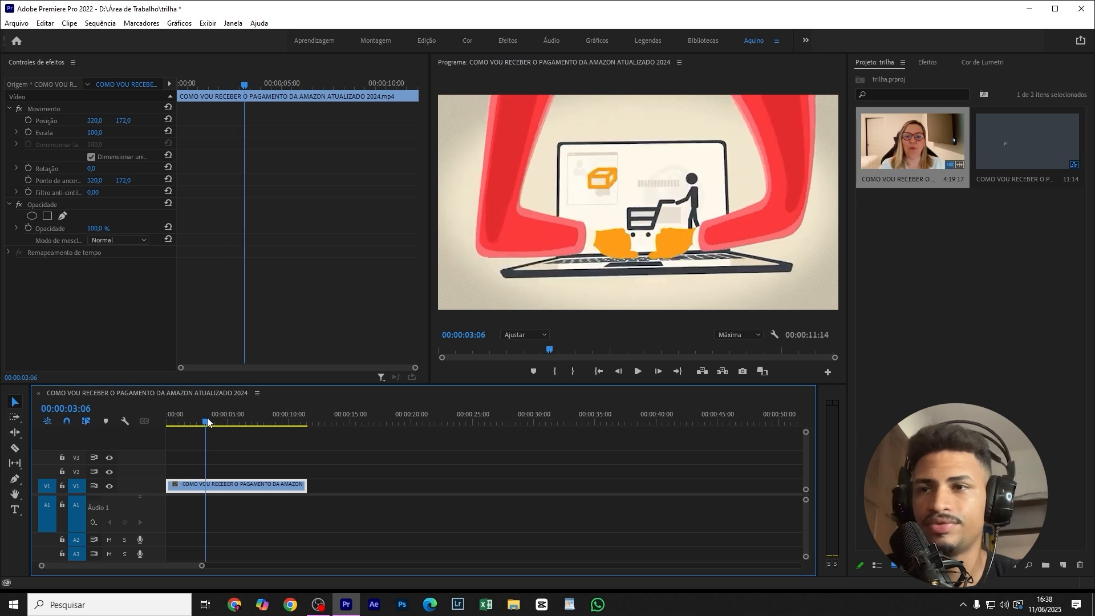
pyautogui.moveTo(208, 422); pyautogui.dragTo(147, 433)
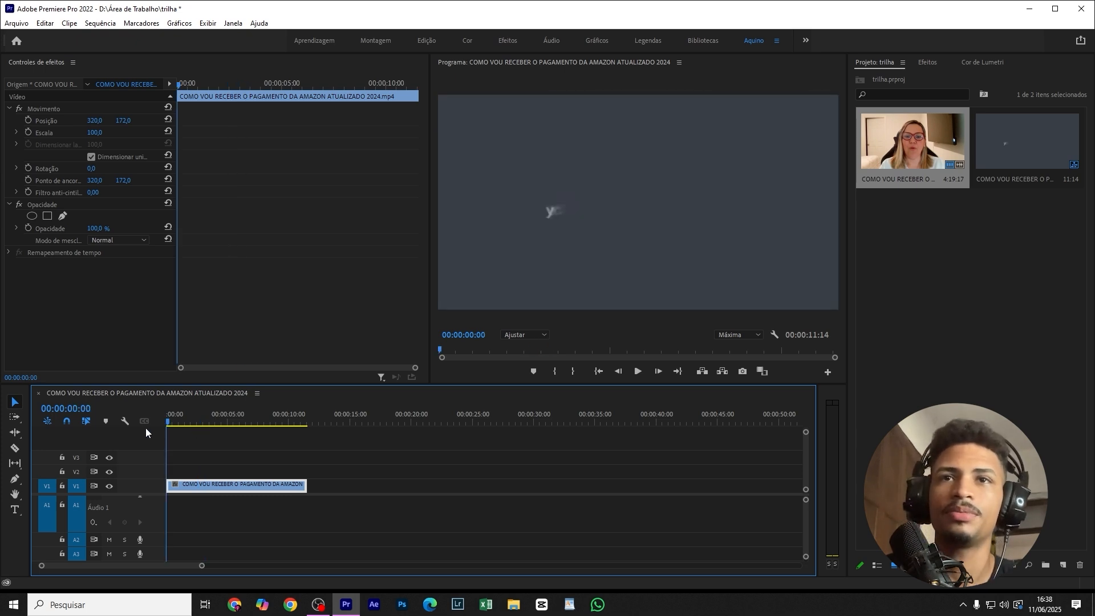
pyautogui.press('space')
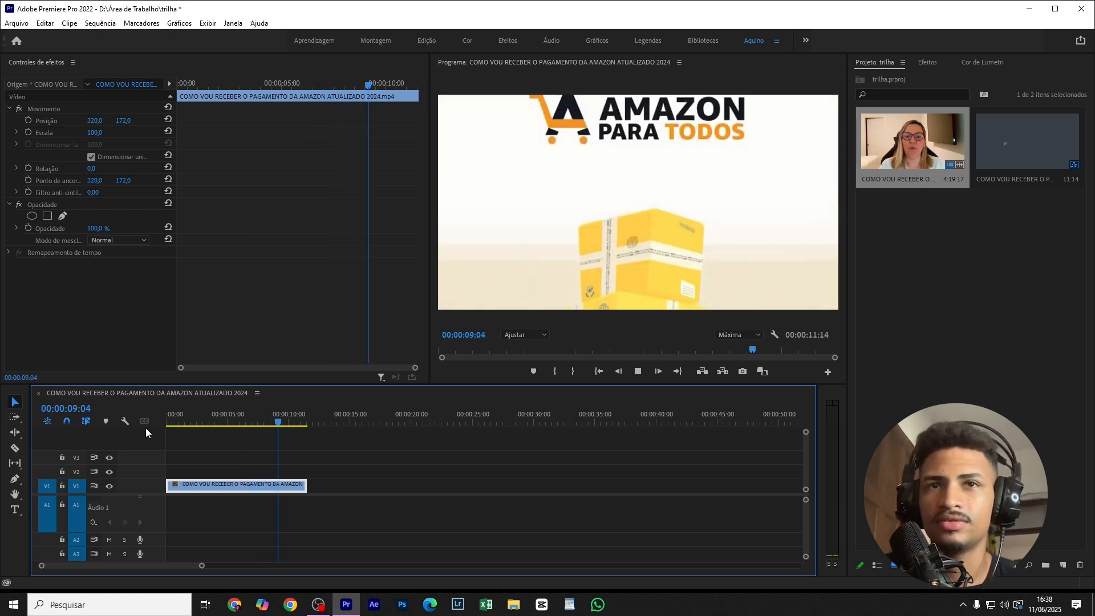
pyautogui.press('space')
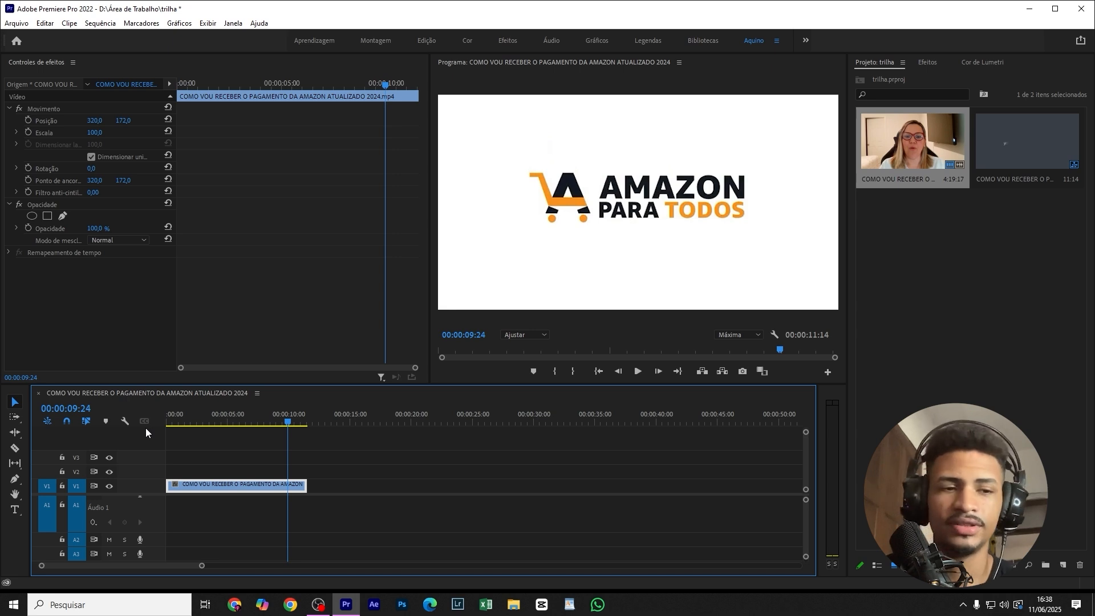
# Step: Replay the intro clip from 00:00:00:00 in short sections, pausing at its scene changes to judge what soundtrack fits
pyautogui.moveTo(195, 415); pyautogui.dragTo(135, 430)
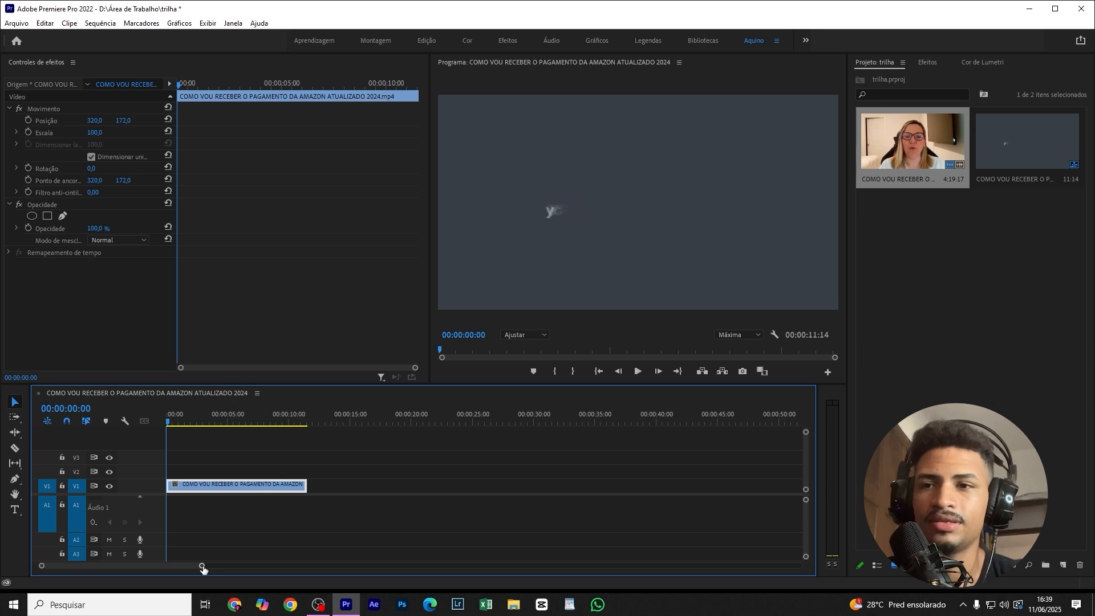
pyautogui.moveTo(202, 566); pyautogui.dragTo(142, 566)
pyautogui.press('space')
pyautogui.press('space')
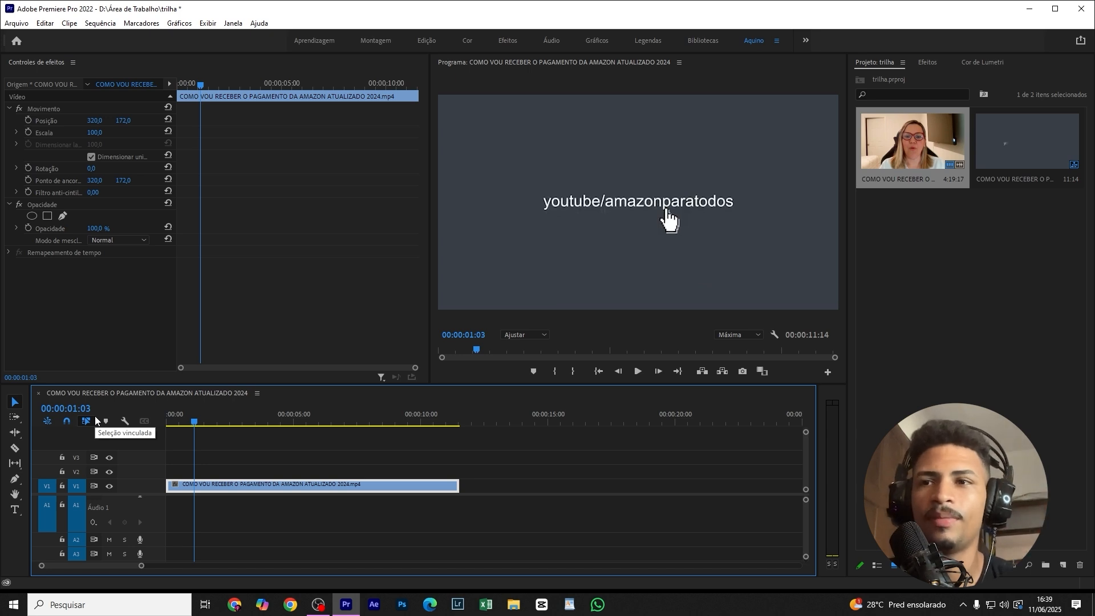
pyautogui.press('space')
pyautogui.press('space')
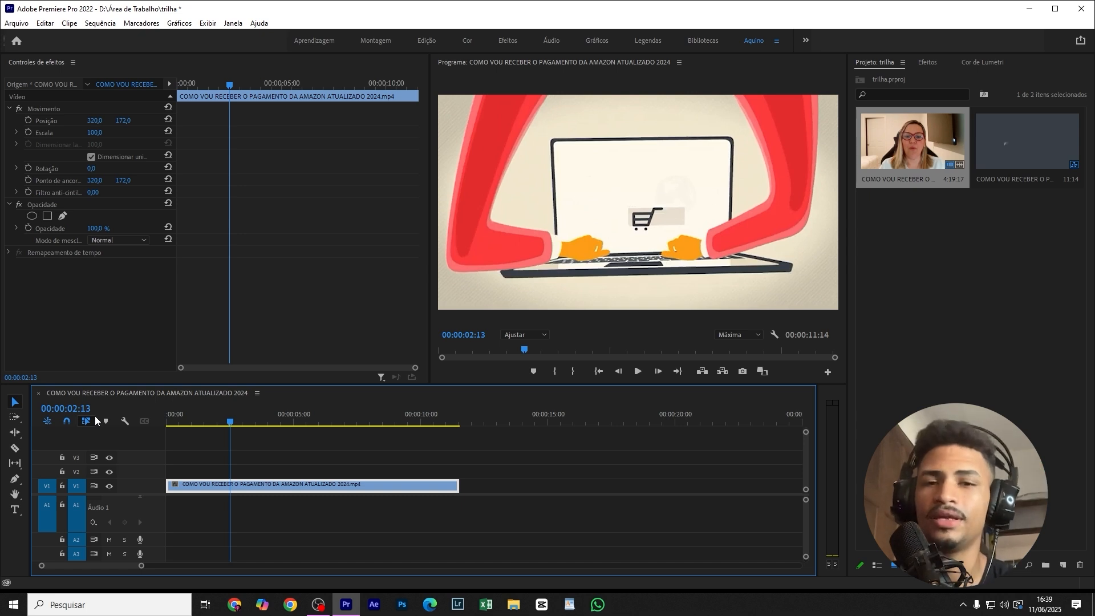
pyautogui.press('space')
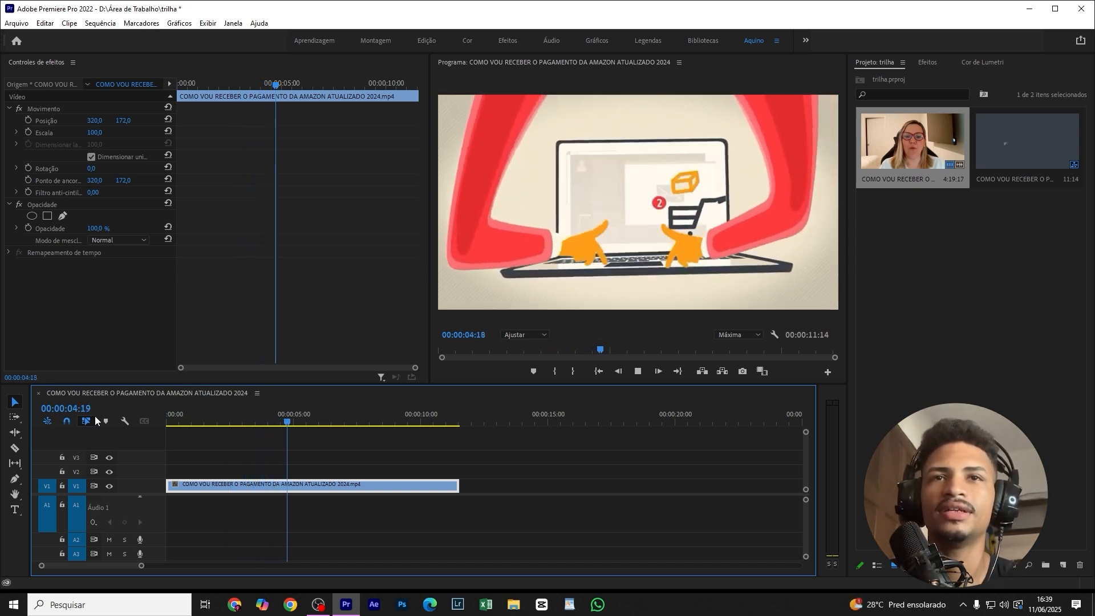
pyautogui.press('space')
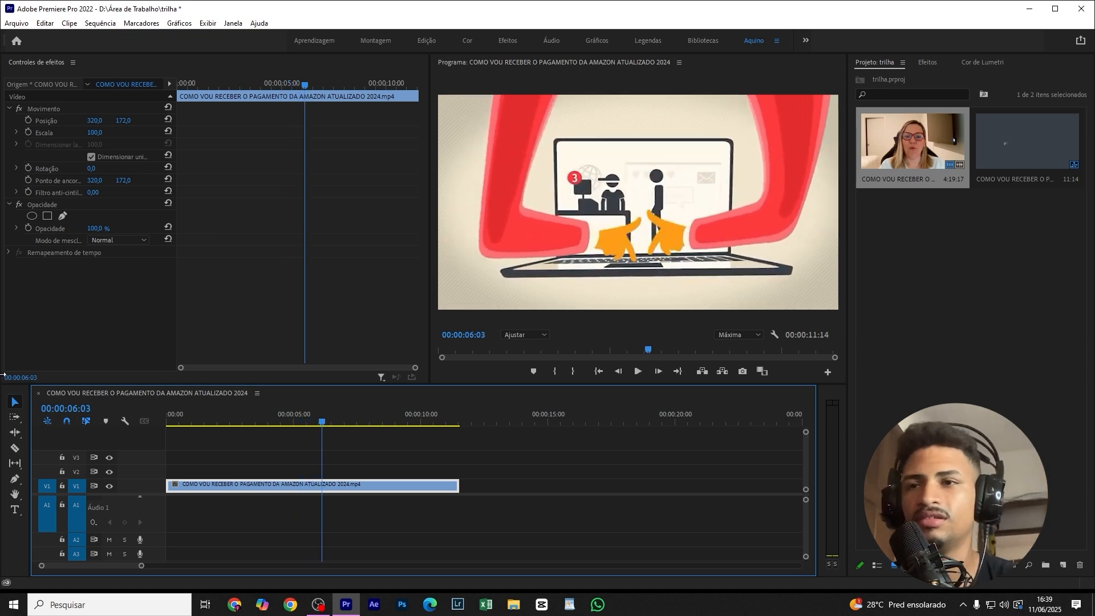
# Step: Switch to Chrome and open the Pixabay website at pixabay.com/pt/
pyautogui.click(234, 604)
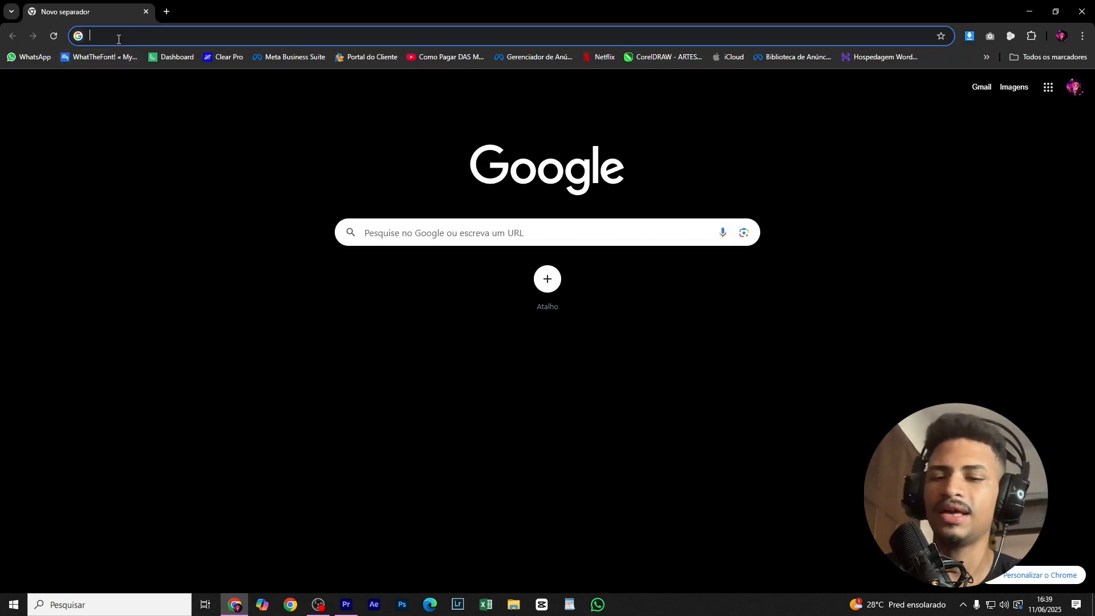
pyautogui.write('PIXA')
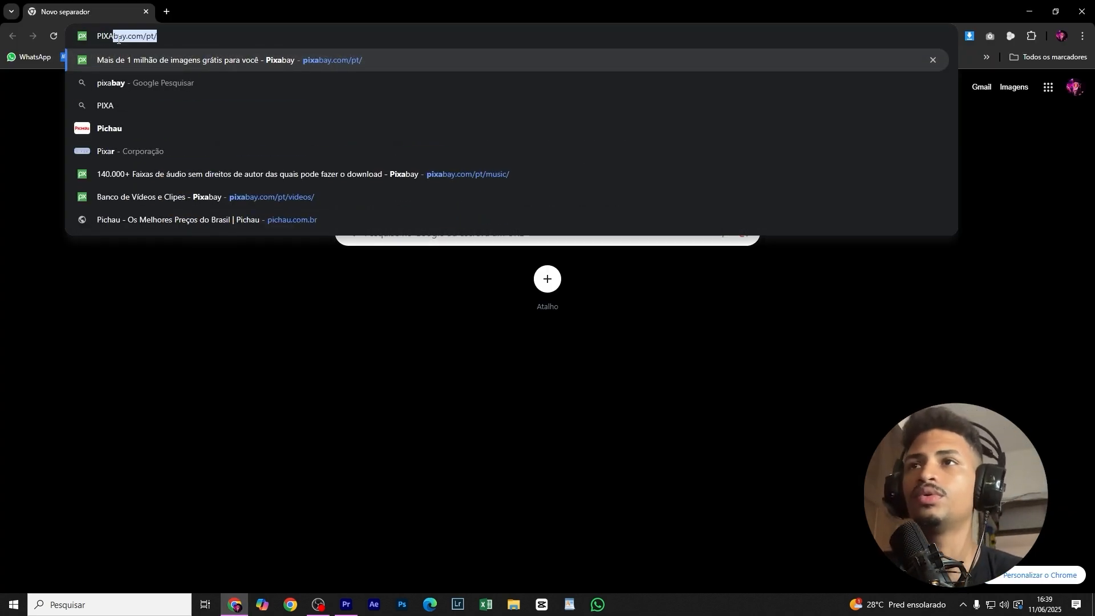
pyautogui.press('Return')
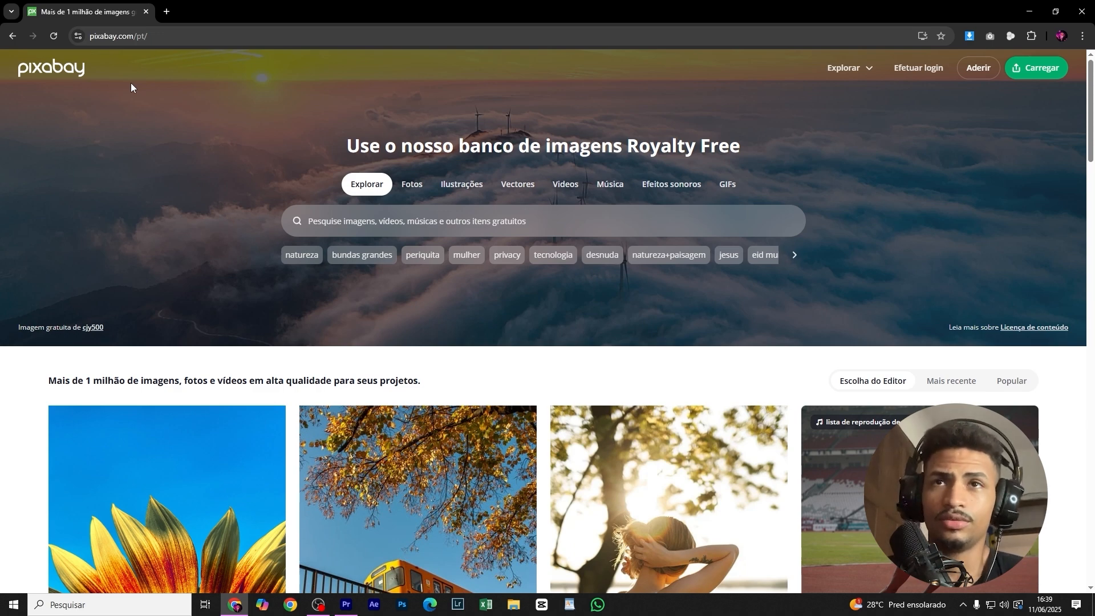
# Step: Look through Pixabay's photo, video, music, sound effect, vector and GIF sections
pyautogui.click(414, 184)
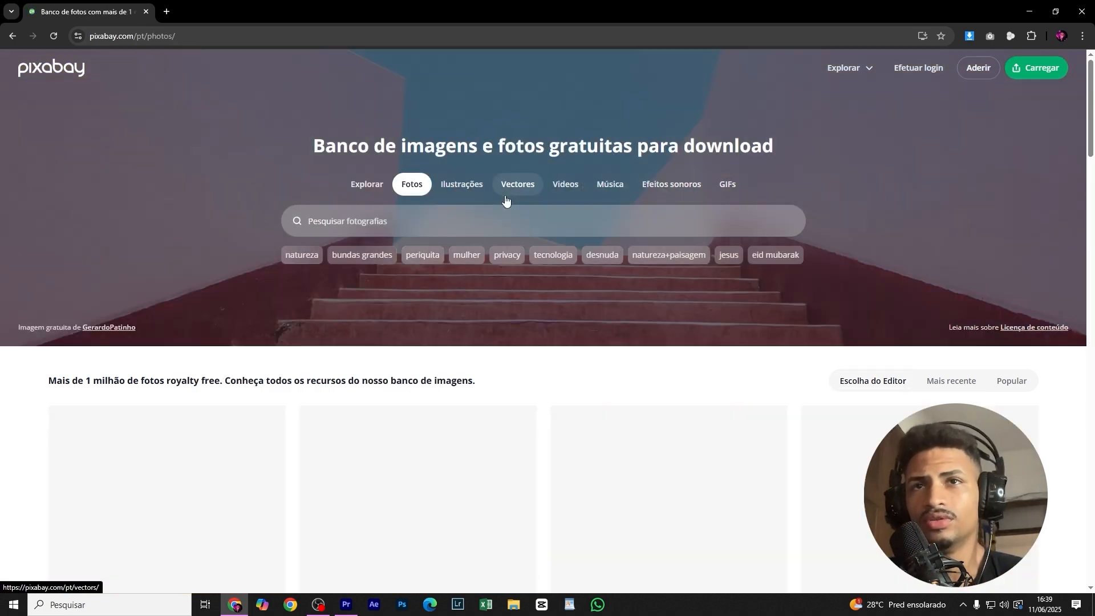
pyautogui.click(566, 187)
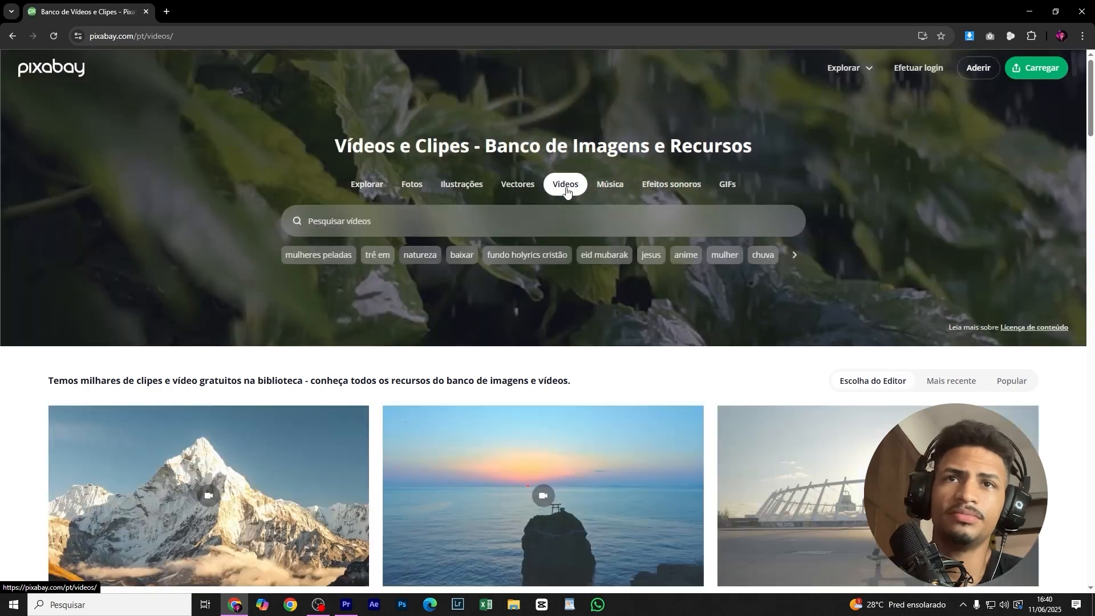
pyautogui.click(606, 186)
pyautogui.click(672, 211)
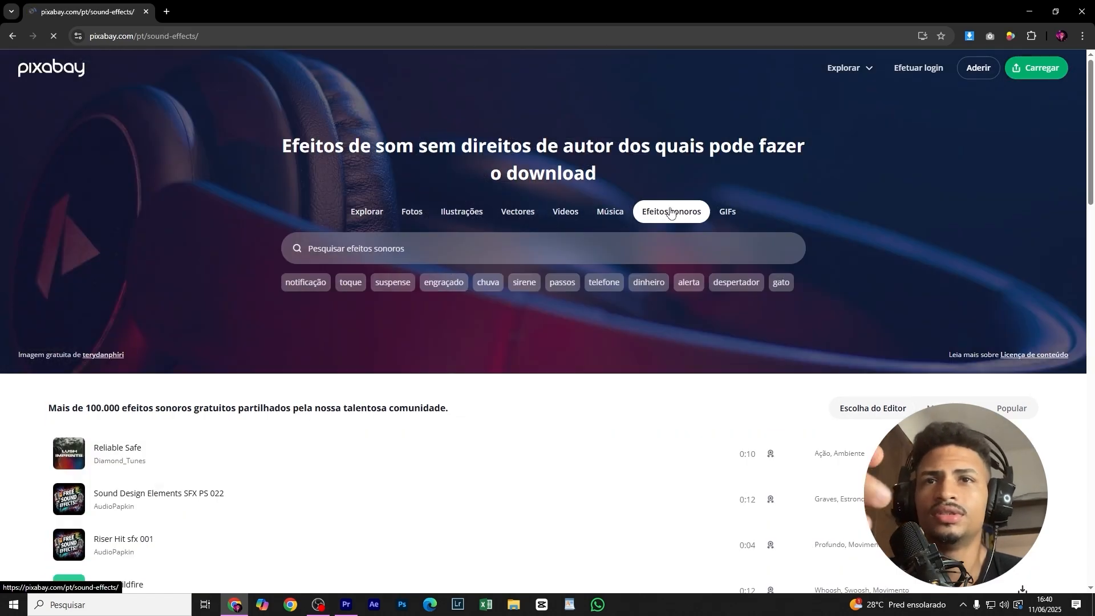
pyautogui.click(523, 213)
pyautogui.scroll(-8, 446, 273)
pyautogui.scroll(8, 999, 369)
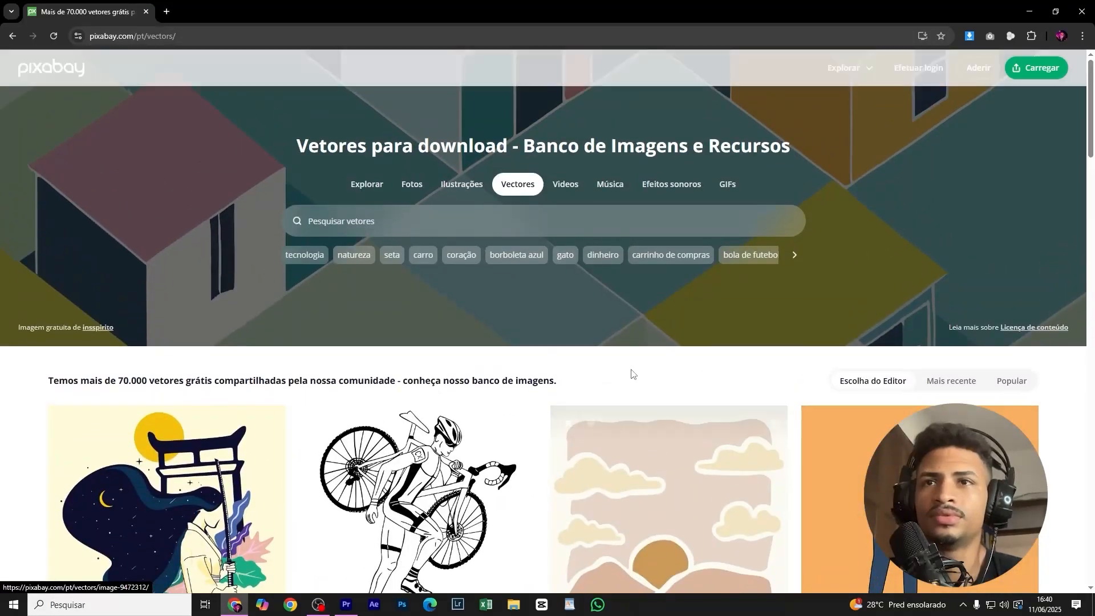
pyautogui.click(728, 185)
pyautogui.scroll(-2, 506, 370)
pyautogui.scroll(-3, 420, 320)
pyautogui.scroll(-2, 419, 378)
pyautogui.scroll(7, 419, 378)
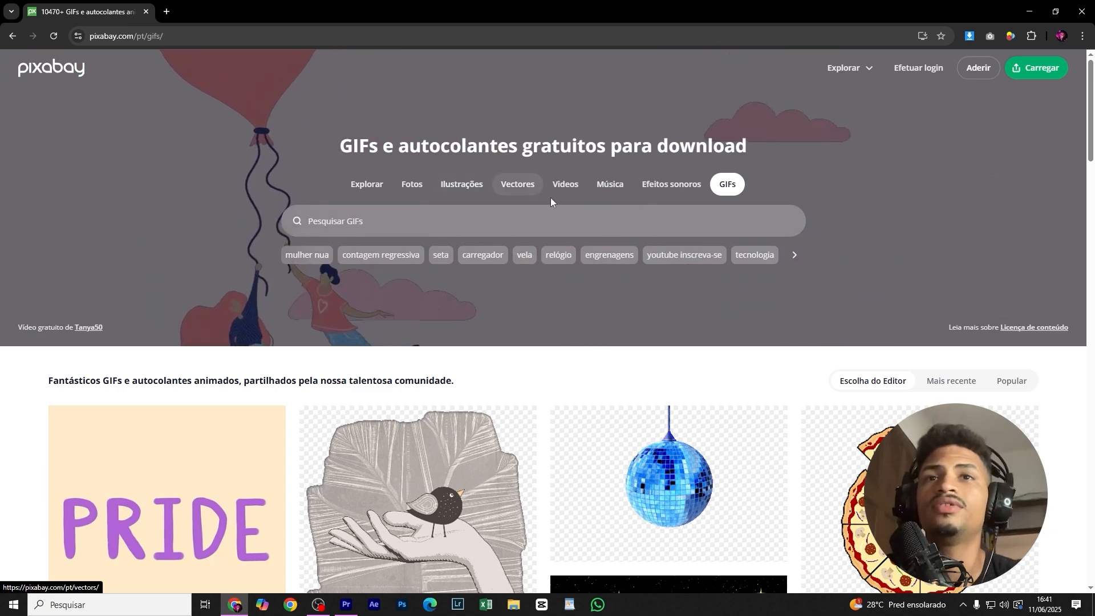
# Step: Open Pixabay's music section and preview the tracks "EONA - Emotional Ambient Pop" and "Jungle Waves"
pyautogui.click(611, 186)
pyautogui.scroll(-4, 111, 456)
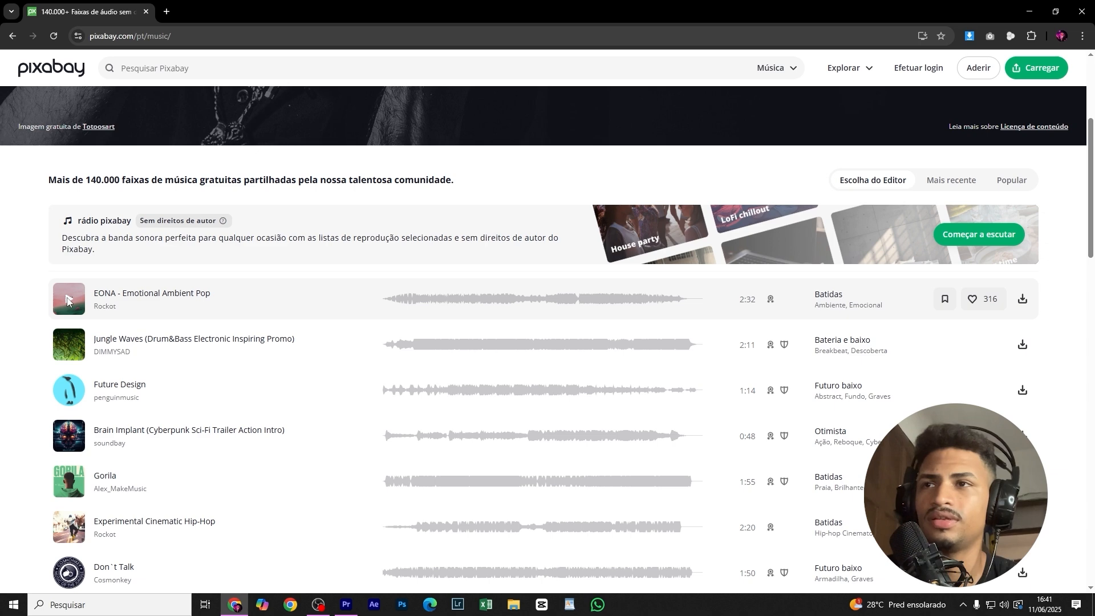
pyautogui.click(66, 301)
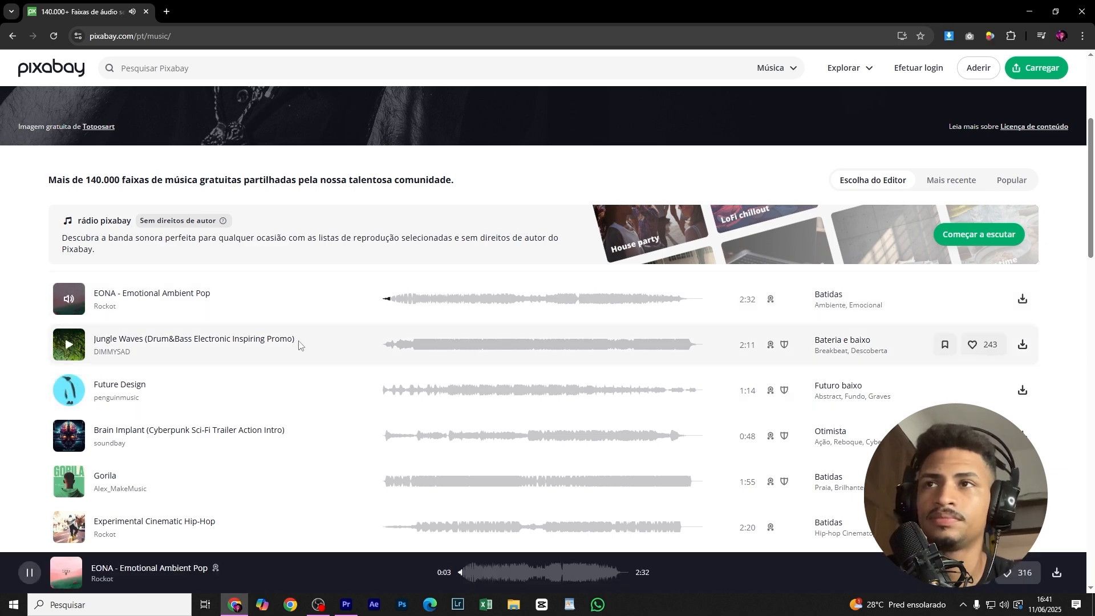
pyautogui.click(69, 299)
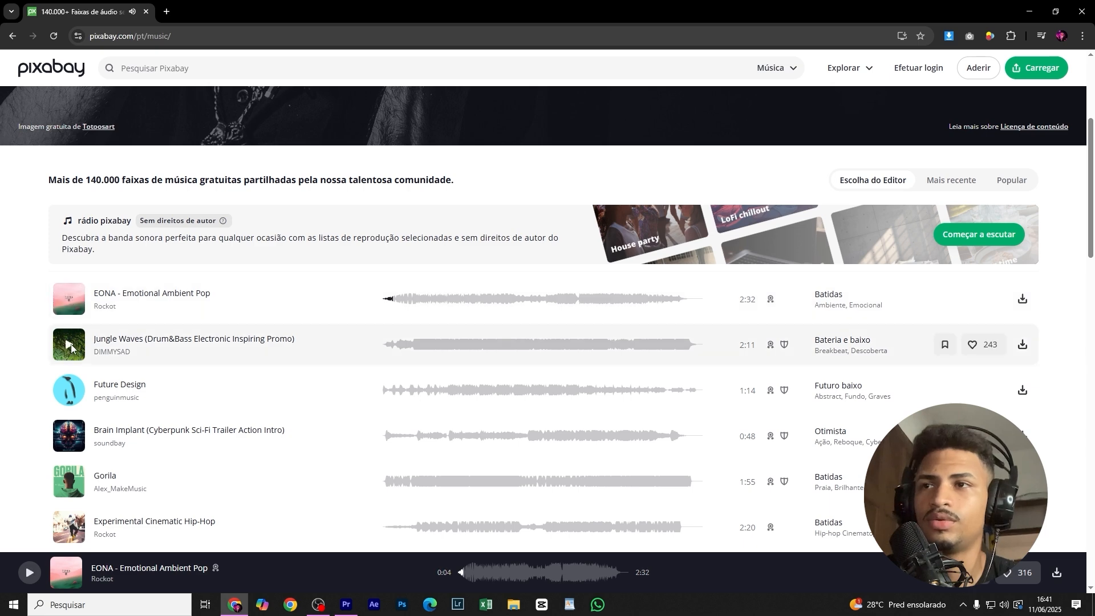
pyautogui.click(69, 345)
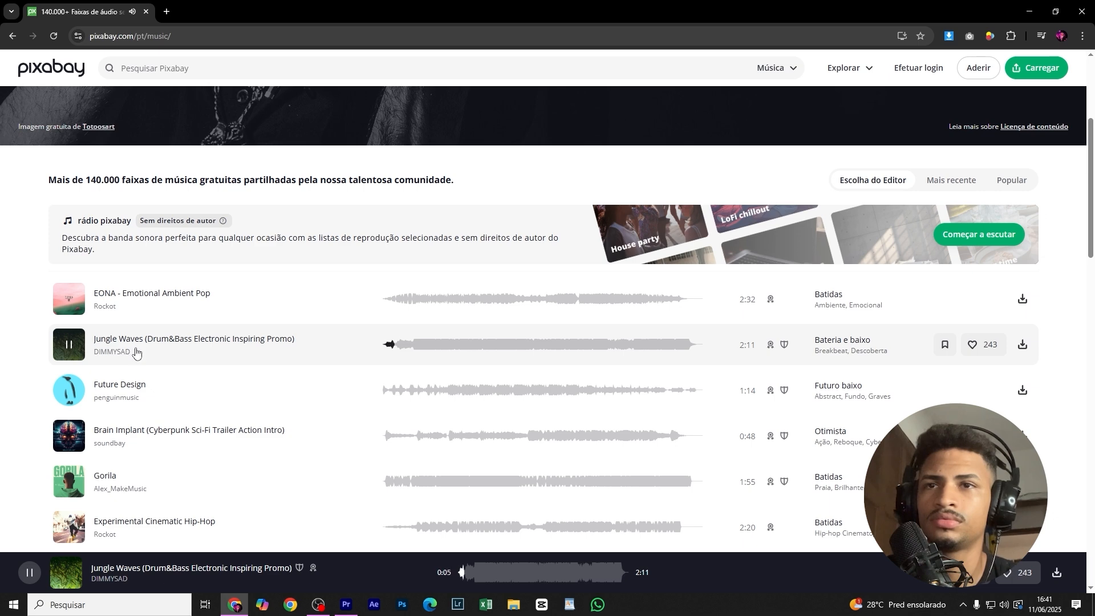
pyautogui.click(488, 351)
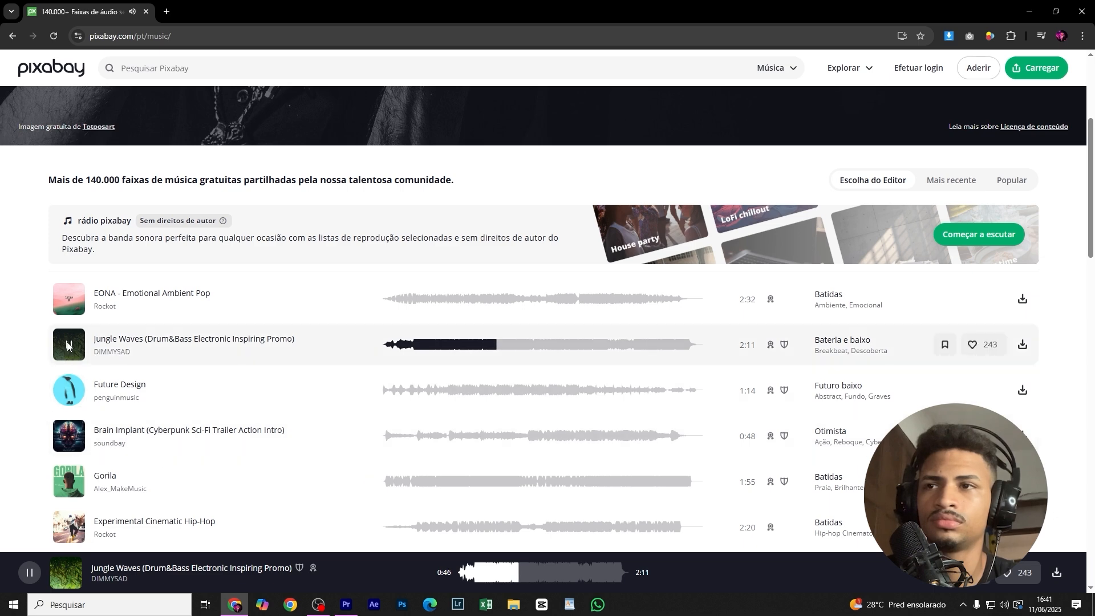
# Step: Preview the tracks "Future Design" and "Brain Implant", stop playback and return to the music search
pyautogui.click(69, 391)
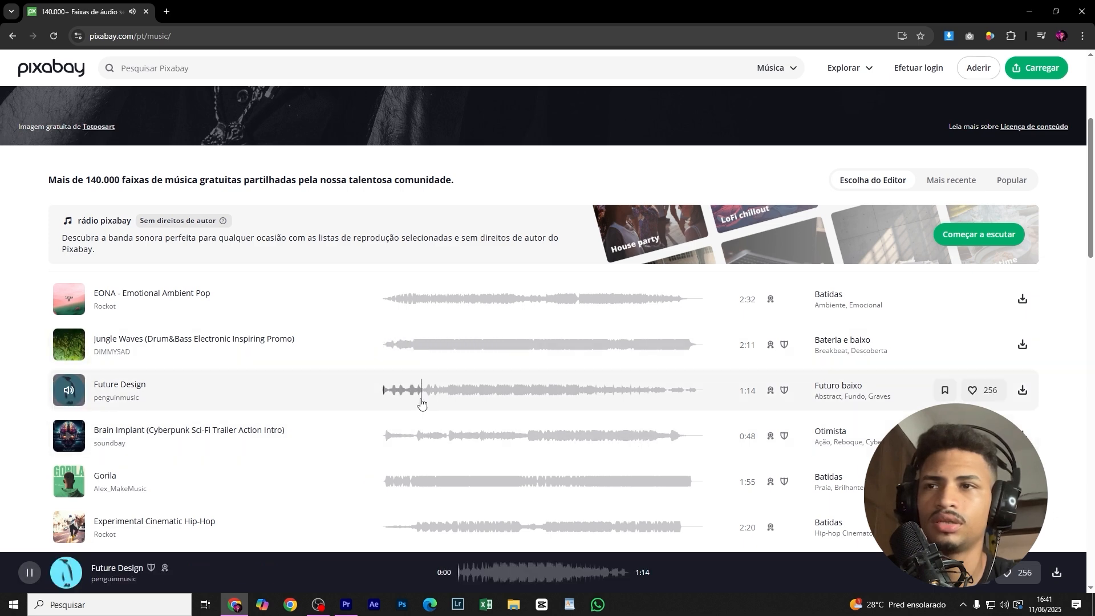
pyautogui.click(478, 394)
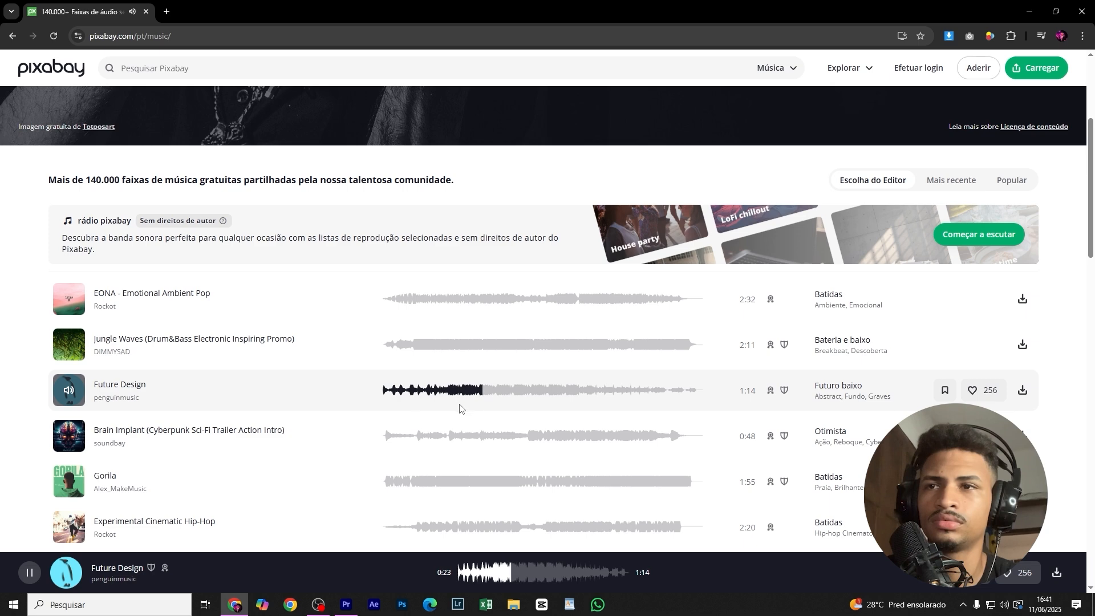
pyautogui.click(67, 437)
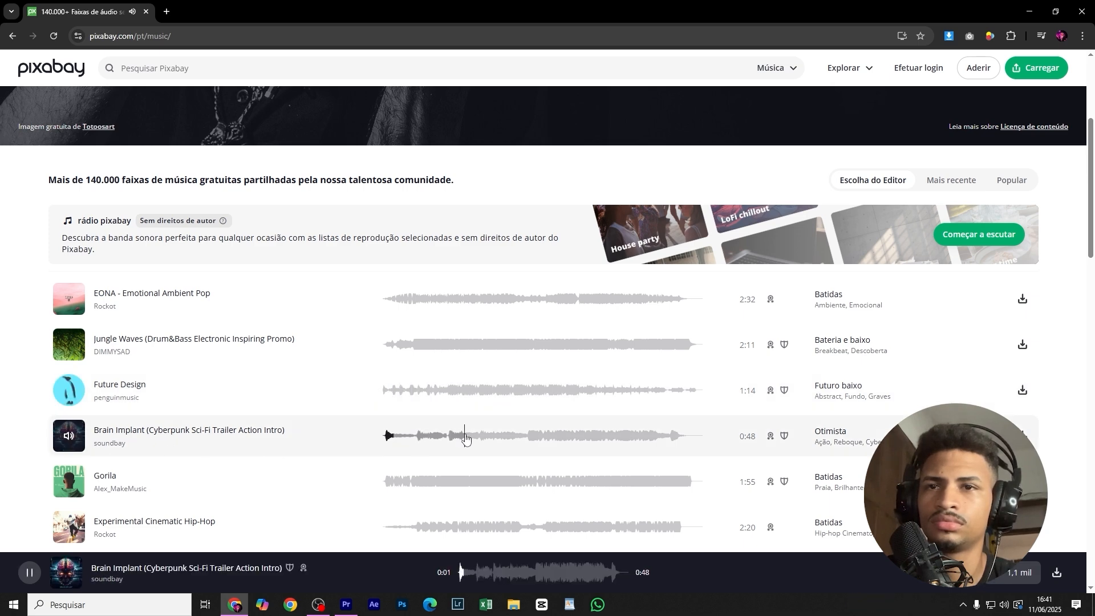
pyautogui.click(66, 438)
pyautogui.scroll(-1, 320, 502)
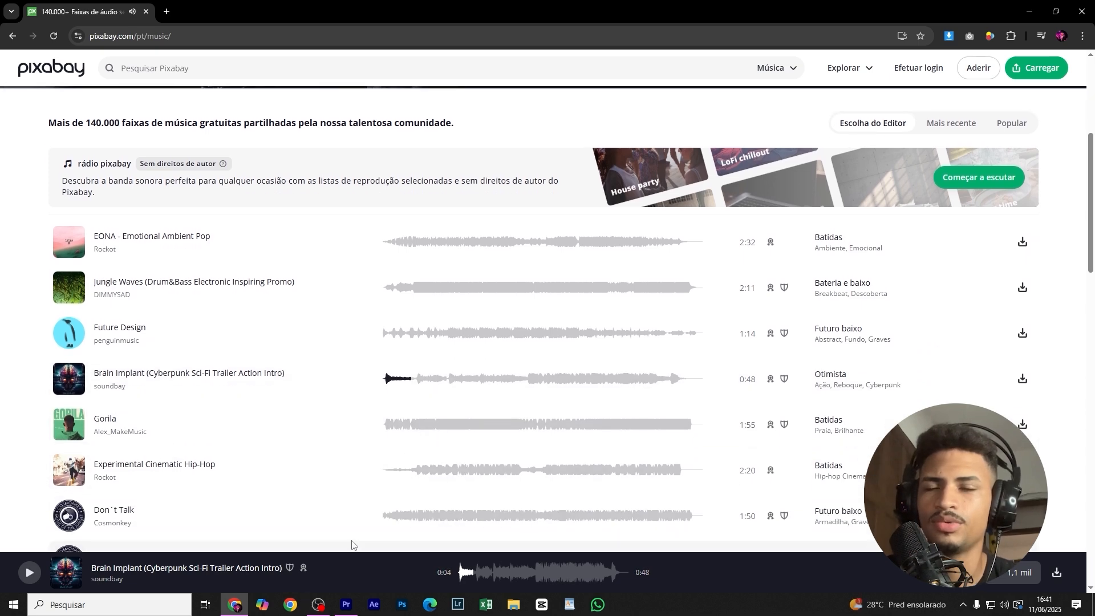
pyautogui.scroll(5, 352, 545)
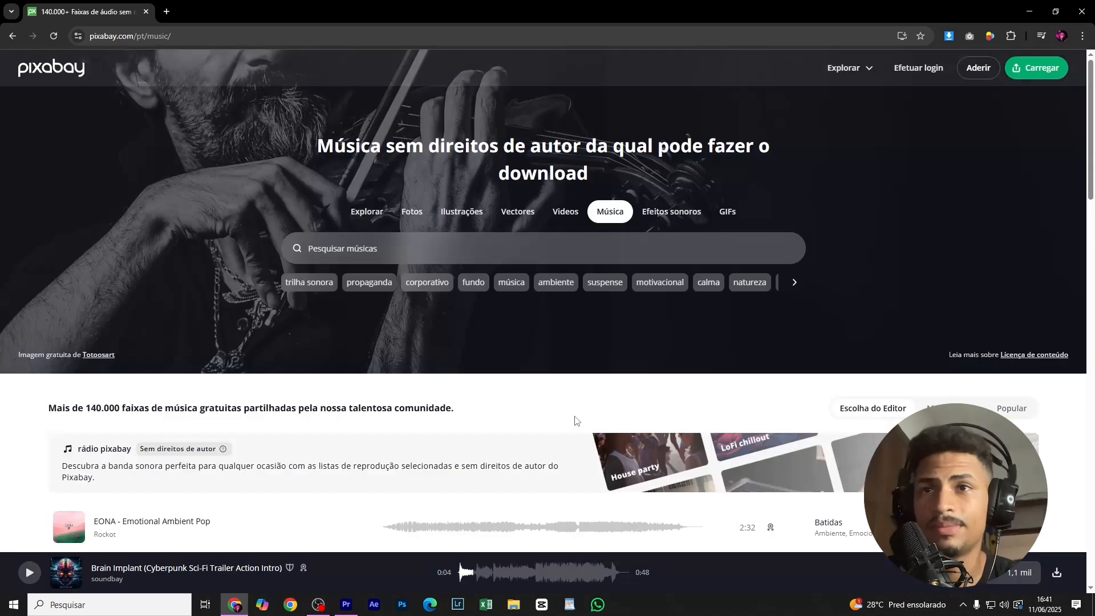
# Step: Switch back to Premiere Pro and play the first few seconds of the intro clip from the sequence start
pyautogui.click(344, 605)
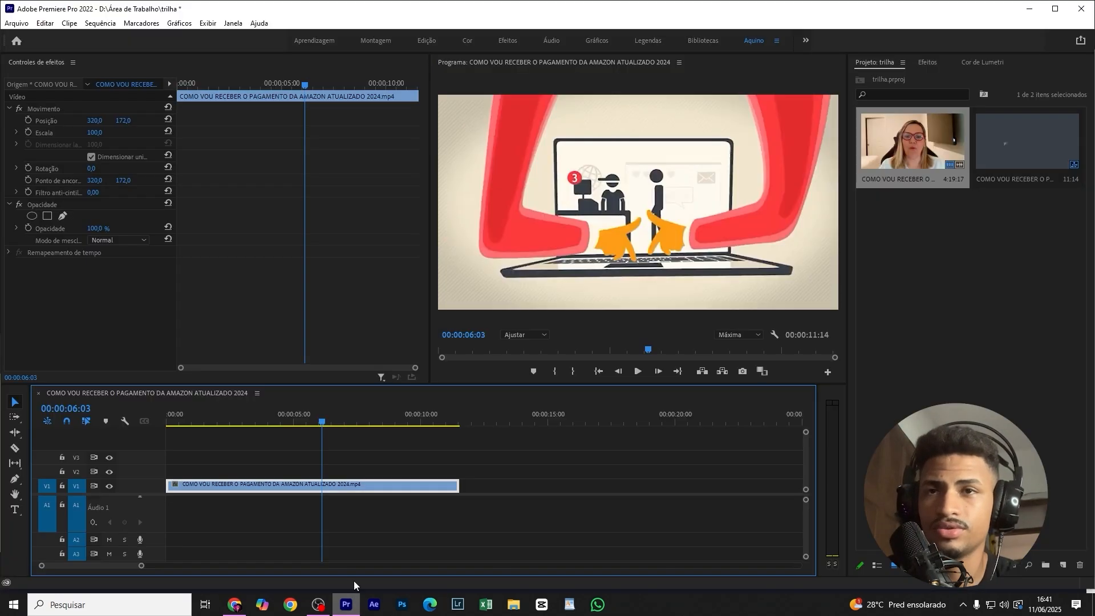
pyautogui.moveTo(211, 422); pyautogui.dragTo(81, 421)
pyautogui.press('space')
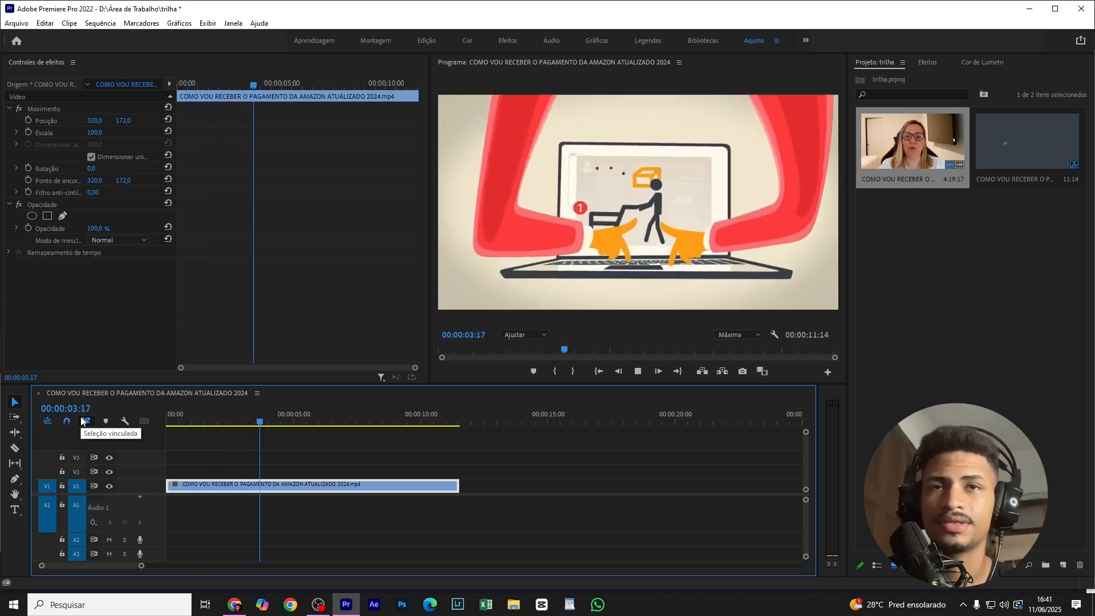
pyautogui.press('space')
# Step: Return to Pixabay in Chrome, search the music library for "epic" and preview the track "Victory March" from partway in
pyautogui.click(235, 606)
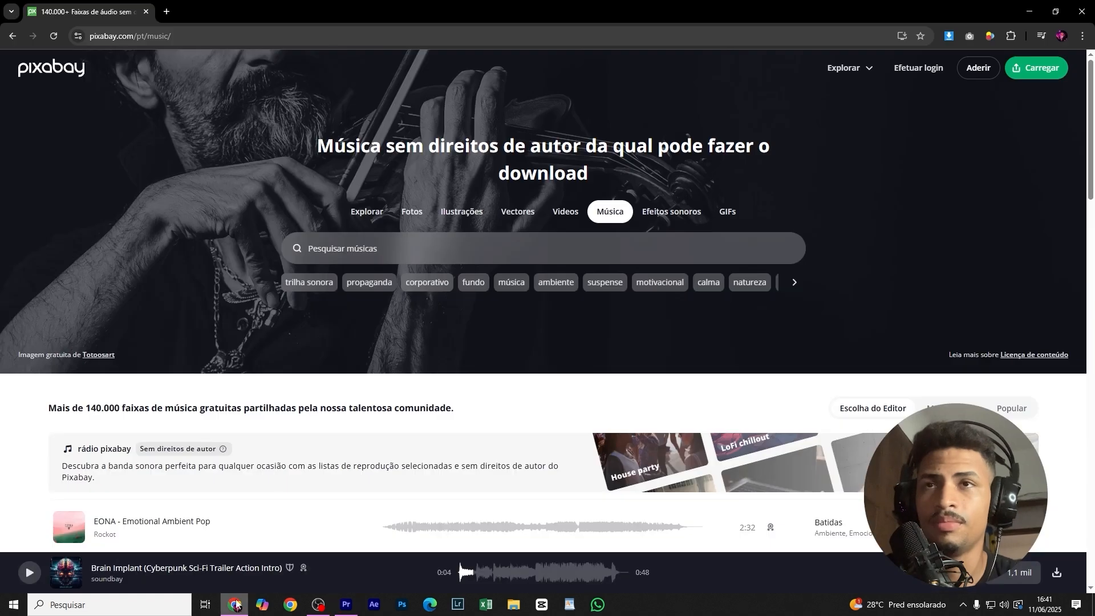
pyautogui.click(341, 249)
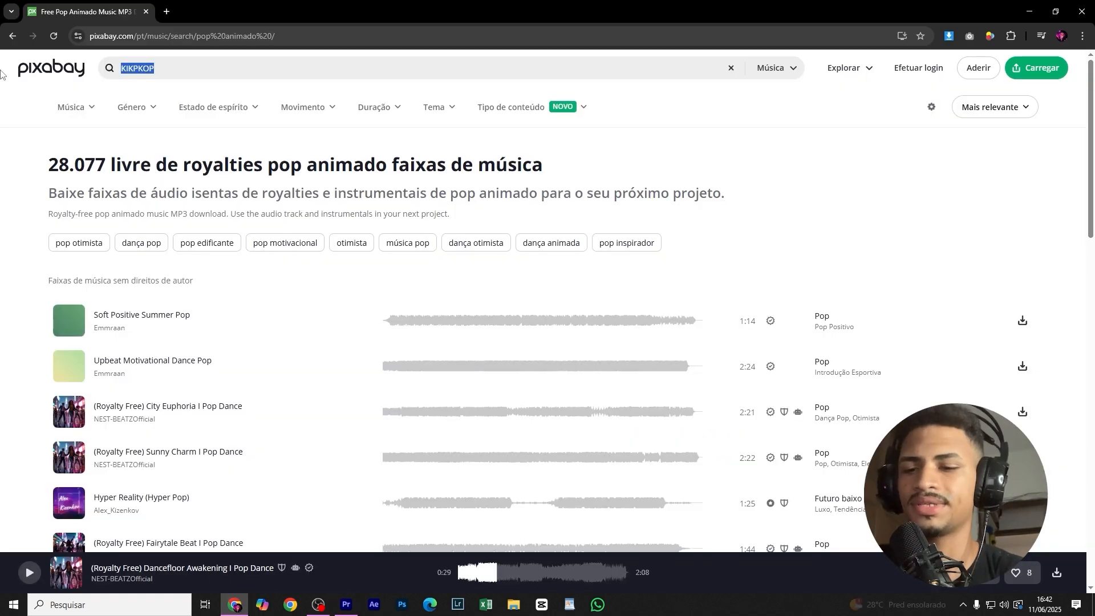
pyautogui.write('epic')
pyautogui.press('Return')
pyautogui.click(62, 321)
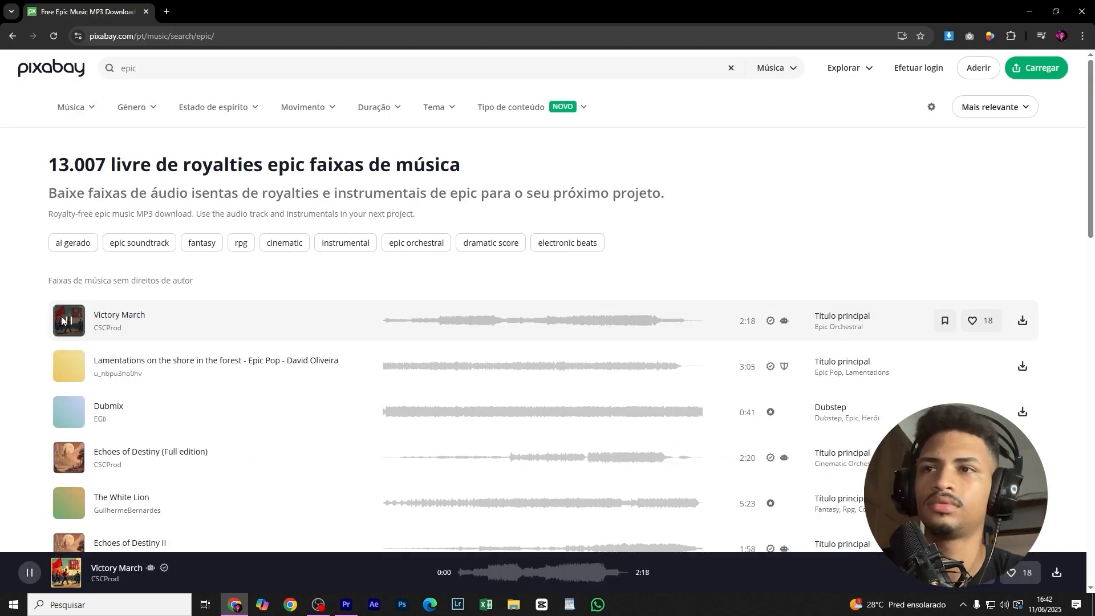
pyautogui.click(450, 320)
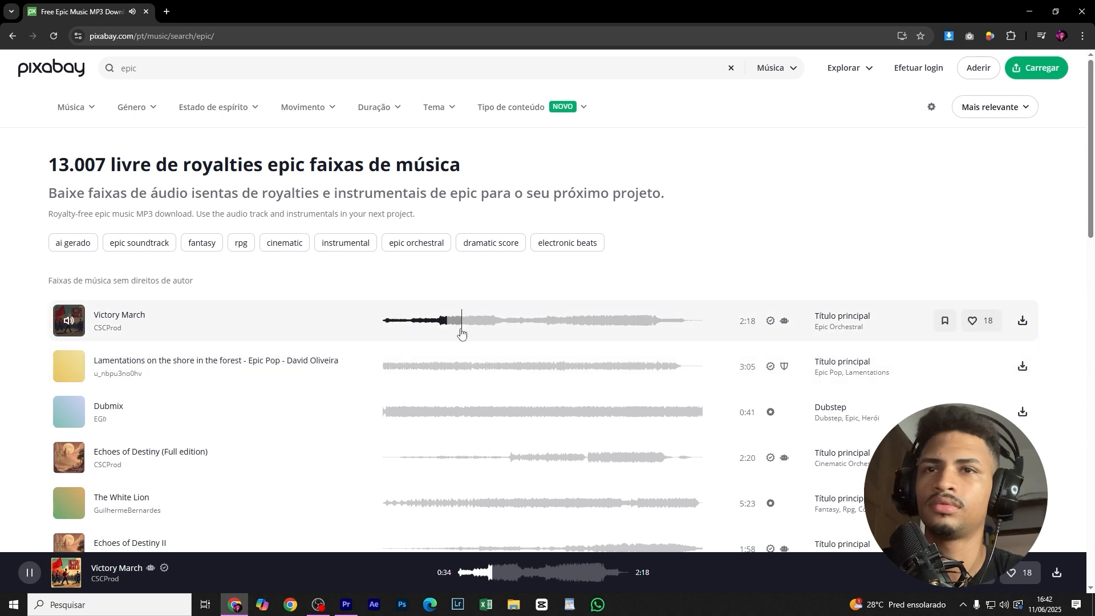
# Step: Preview "Lamentations on the shore in the forest", "Dubmix", "The White Lion", "Hopeless" and "Shadows Dance I", then stop playback
pyautogui.click(440, 368)
pyautogui.click(422, 412)
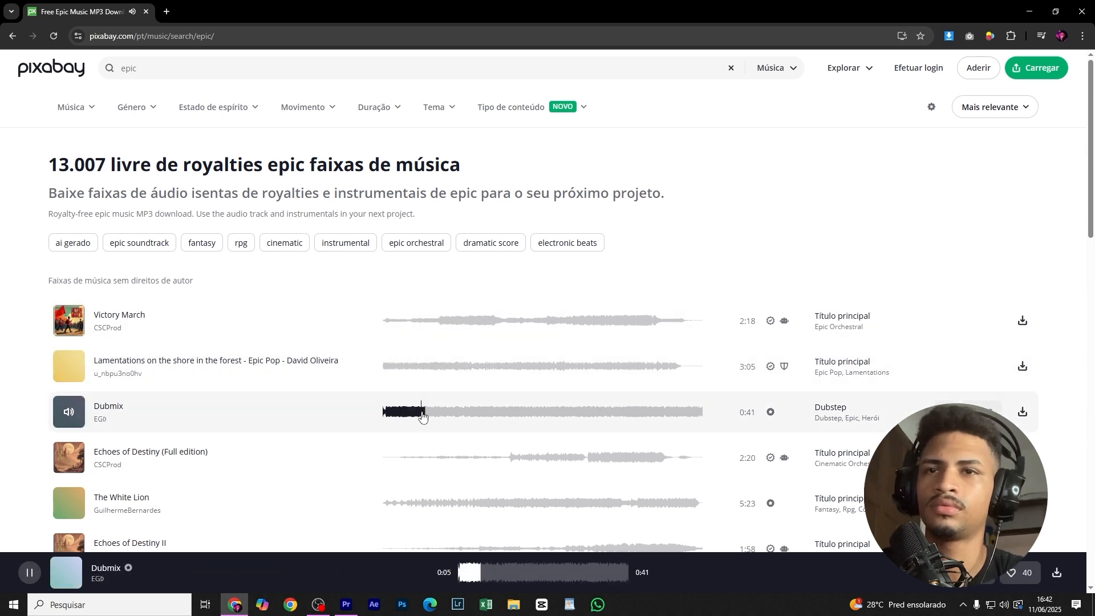
pyautogui.scroll(-4, 428, 399)
pyautogui.click(485, 276)
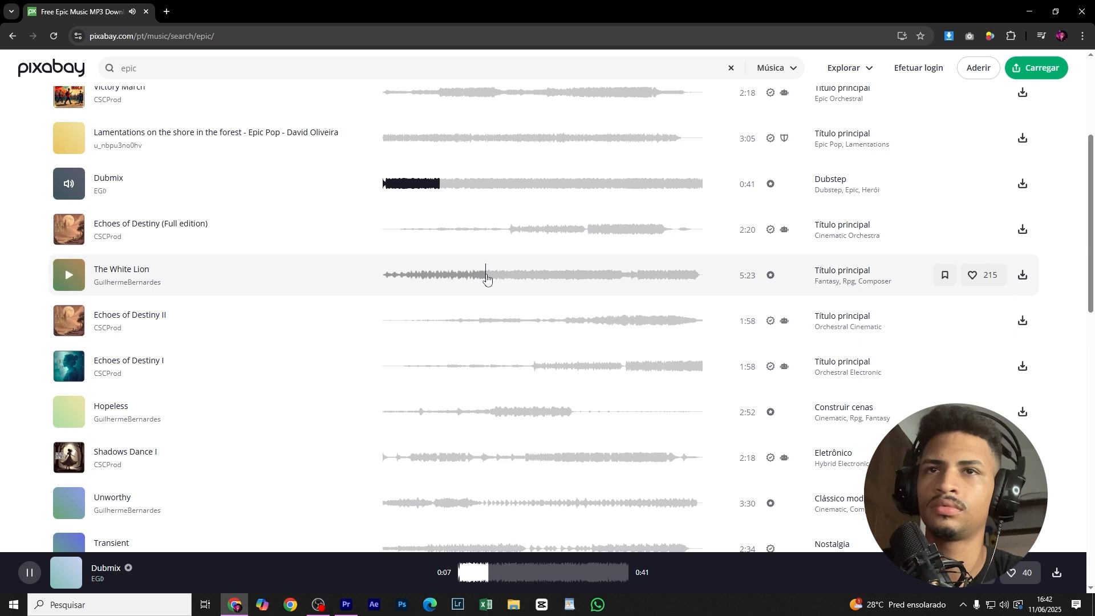
pyautogui.click(499, 411)
pyautogui.scroll(-2, 480, 434)
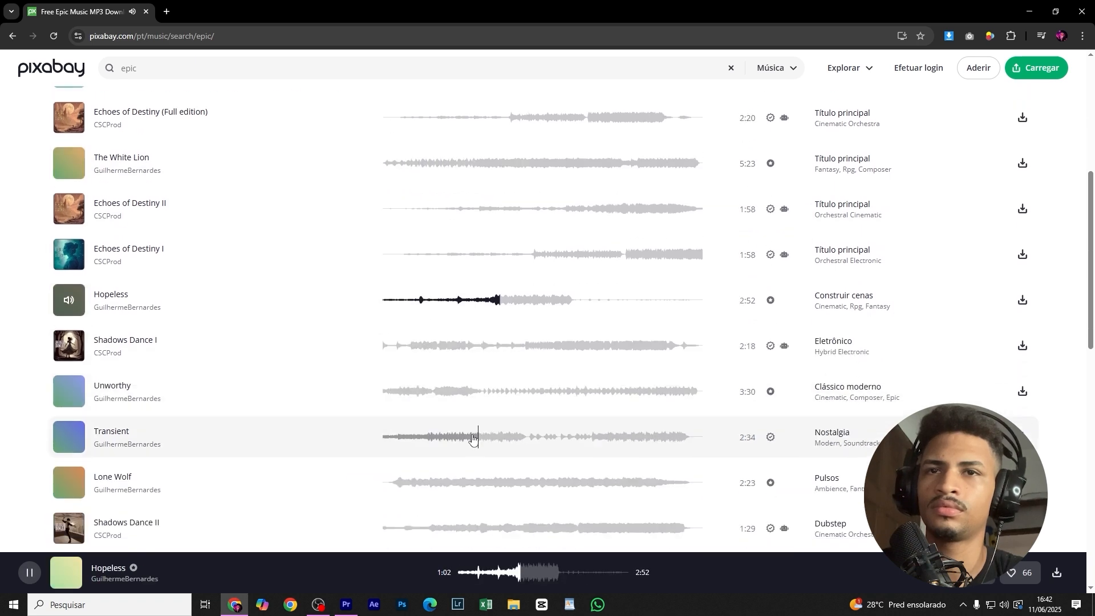
pyautogui.click(423, 345)
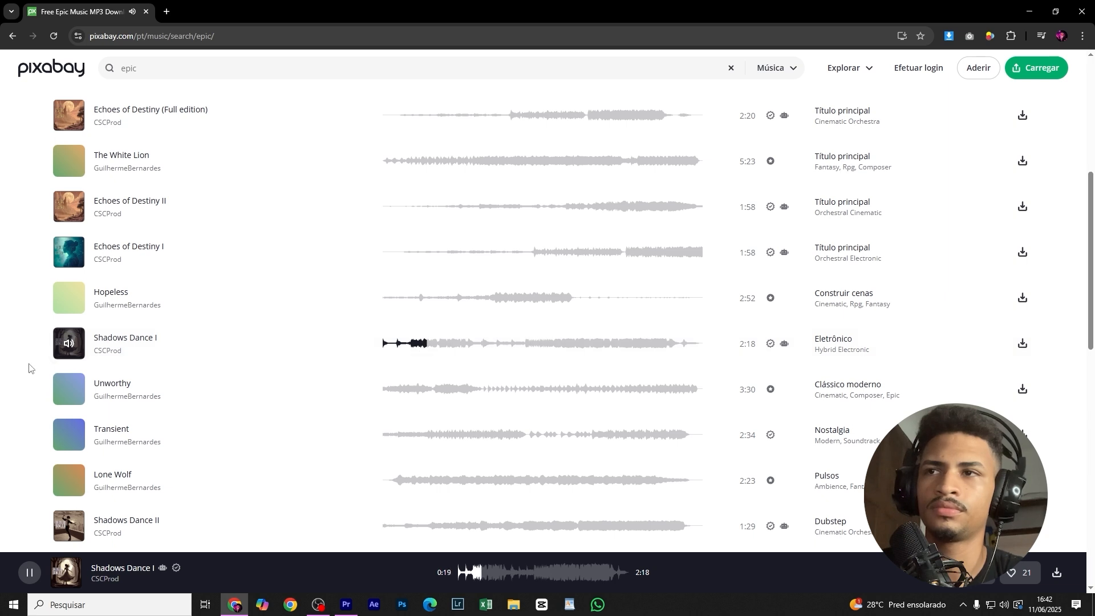
pyautogui.click(71, 348)
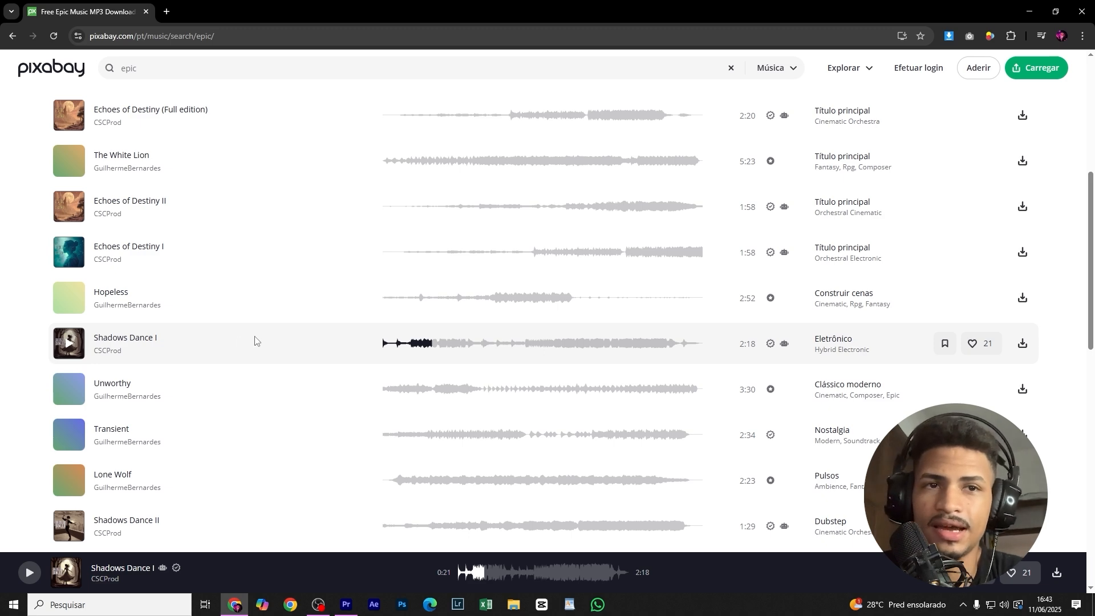
# Step: Preview "Transient", "Sunny Afternoon", "MÚSICA DE FANTASÍA PARA VÍDEOS DE YOUTUBE" and "Noite notável" among the epic results, ending with playback paused
pyautogui.scroll(-3, 525, 411)
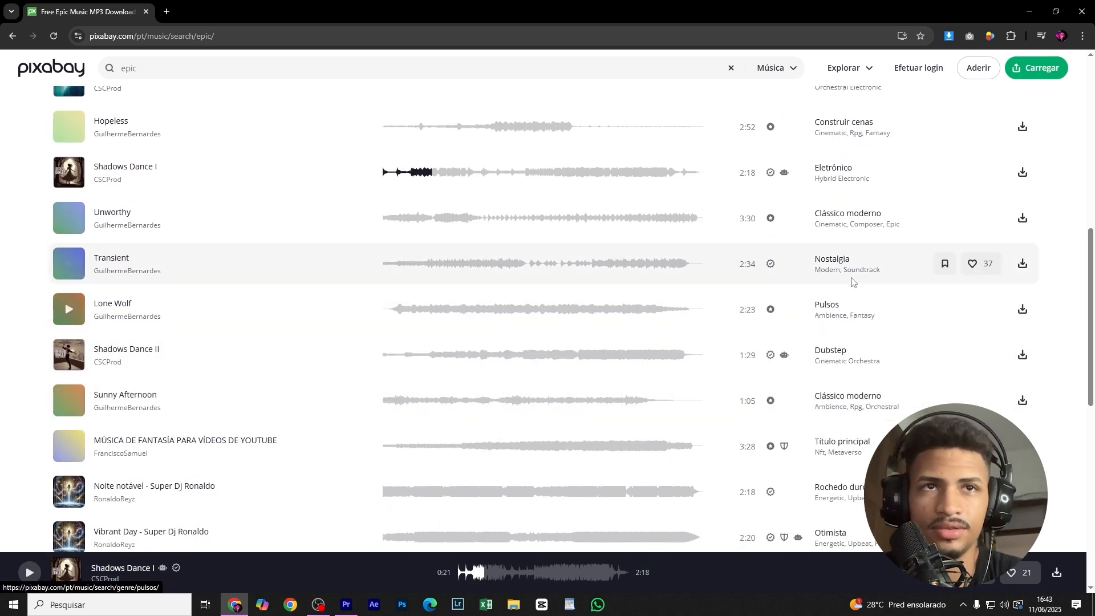
pyautogui.click(69, 263)
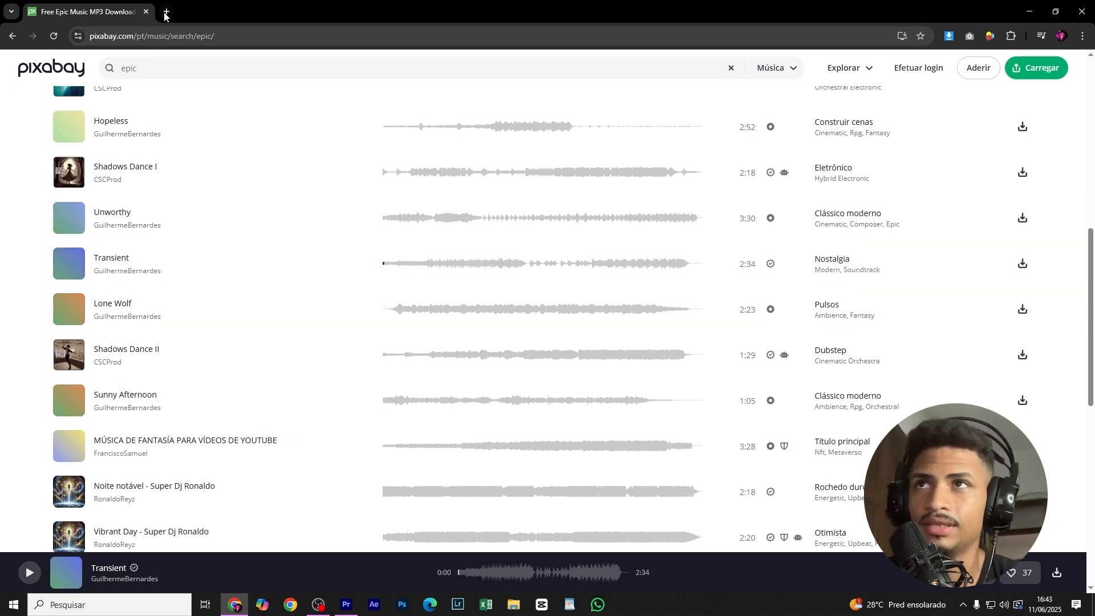
pyautogui.click(68, 401)
pyautogui.scroll(-2, 73, 411)
pyautogui.click(68, 332)
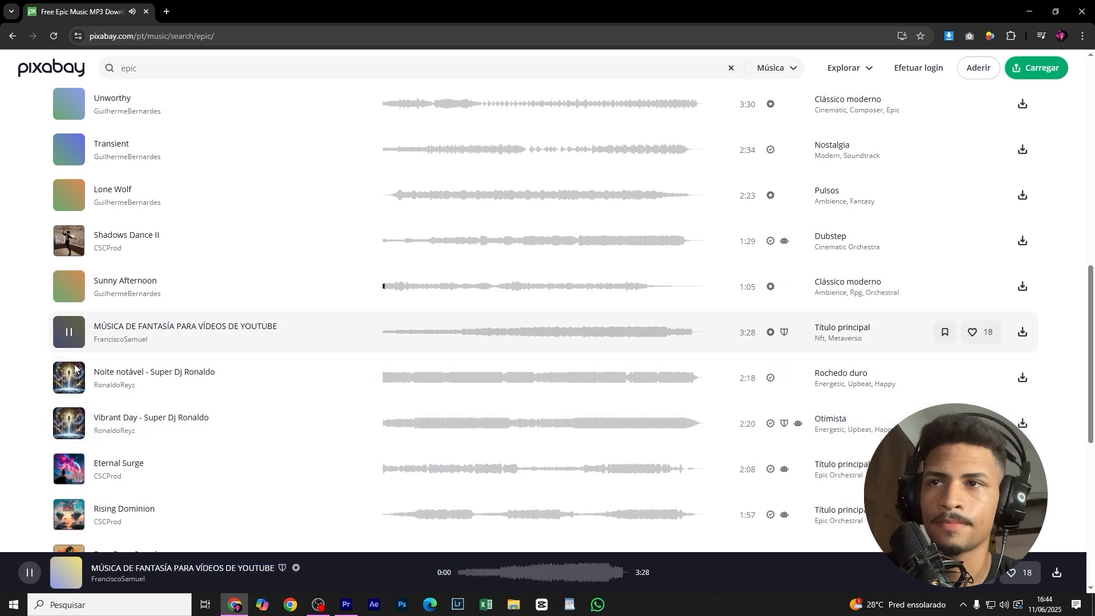
pyautogui.click(468, 342)
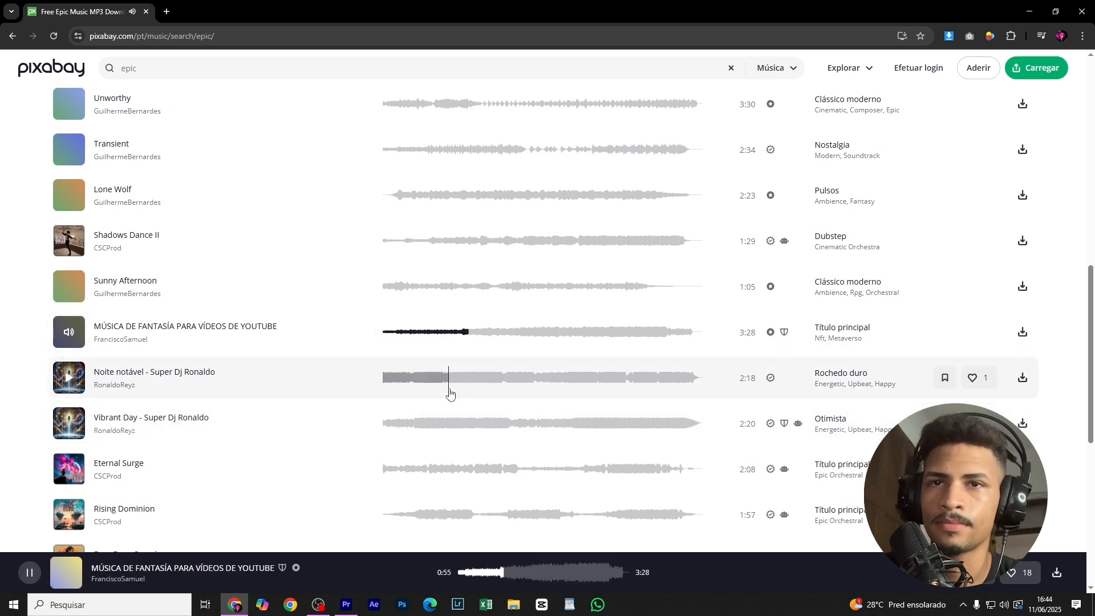
pyautogui.click(460, 377)
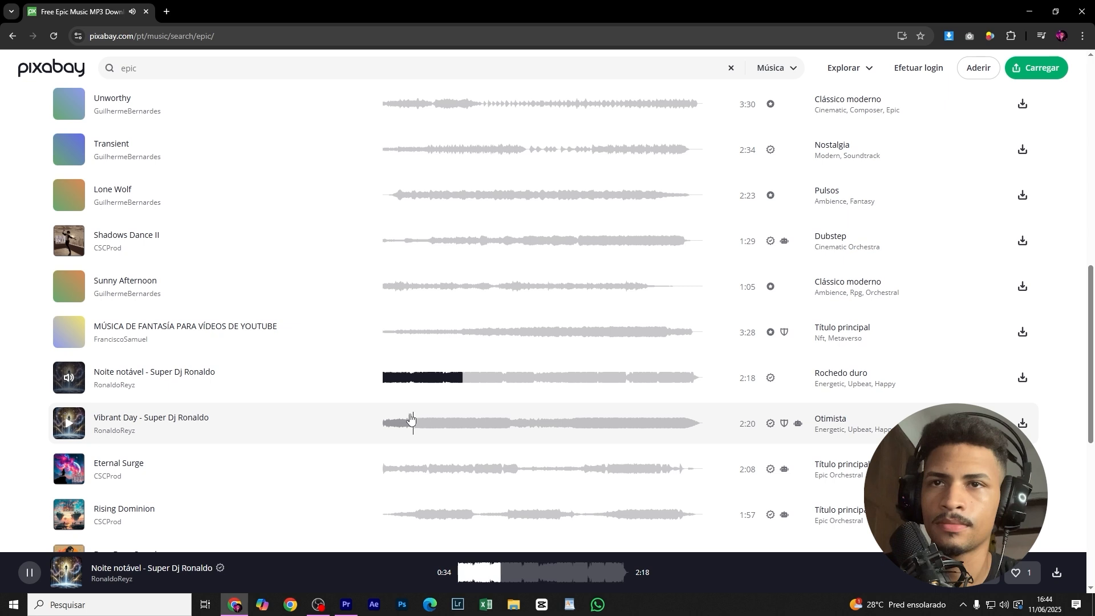
pyautogui.click(69, 379)
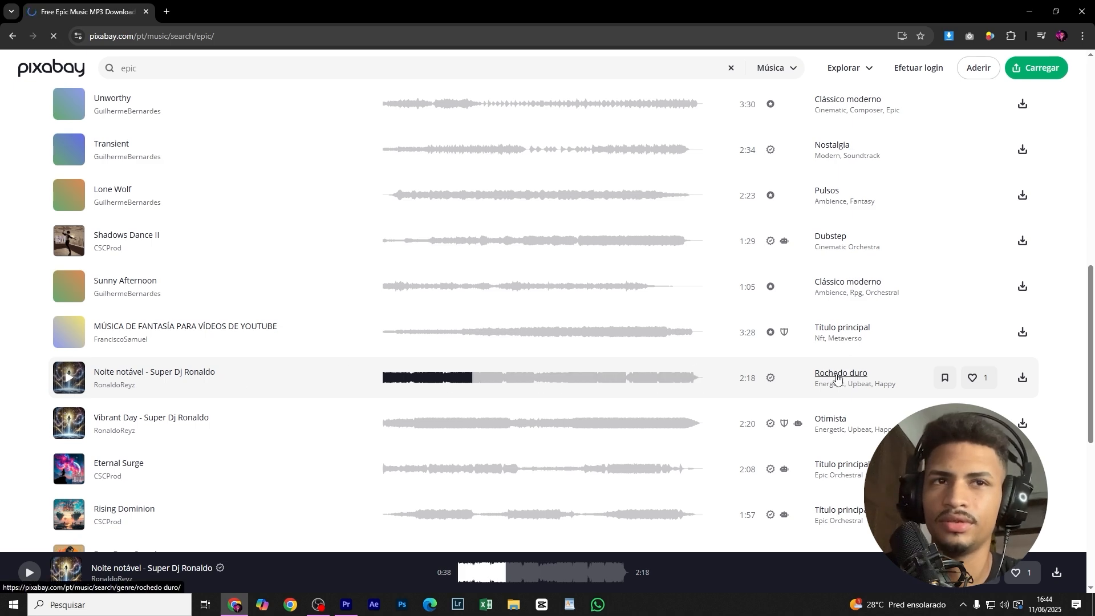
# Step: Open the "Rochedo duro" genre listing from the "Noite notável" track, preview "Fast Rock" from partway in and pause it
pyautogui.click(841, 373)
pyautogui.click(68, 289)
pyautogui.click(416, 294)
pyautogui.click(436, 297)
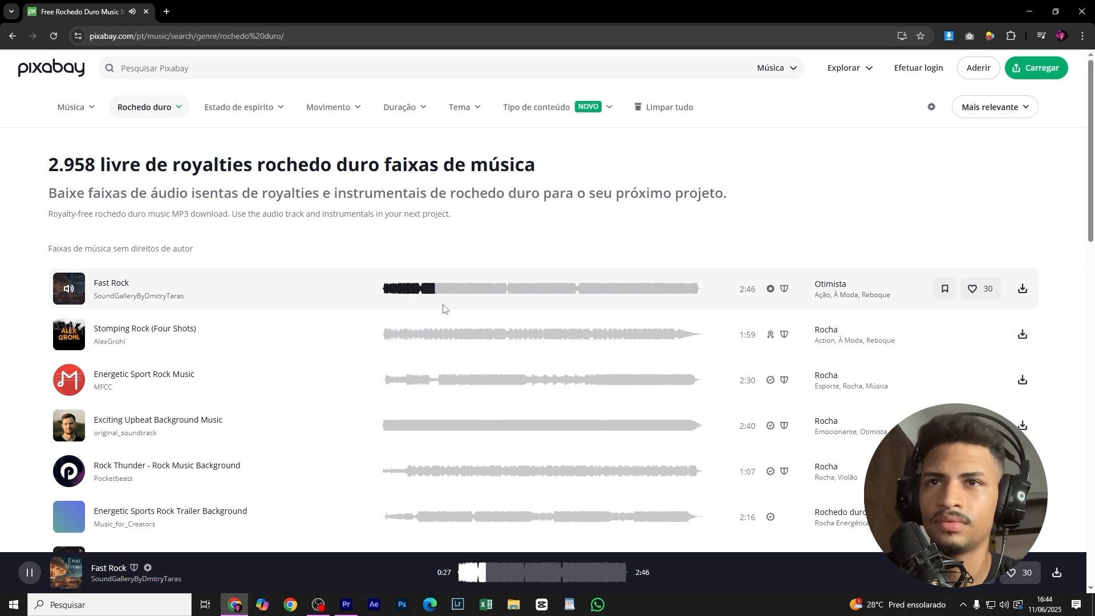
pyautogui.click(68, 288)
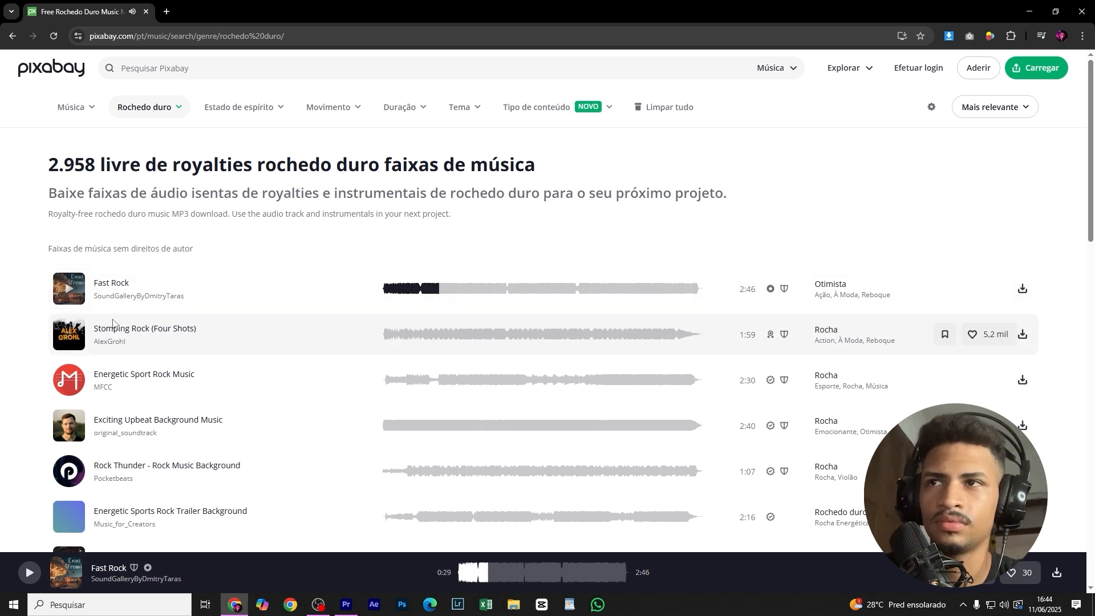
pyautogui.click(68, 289)
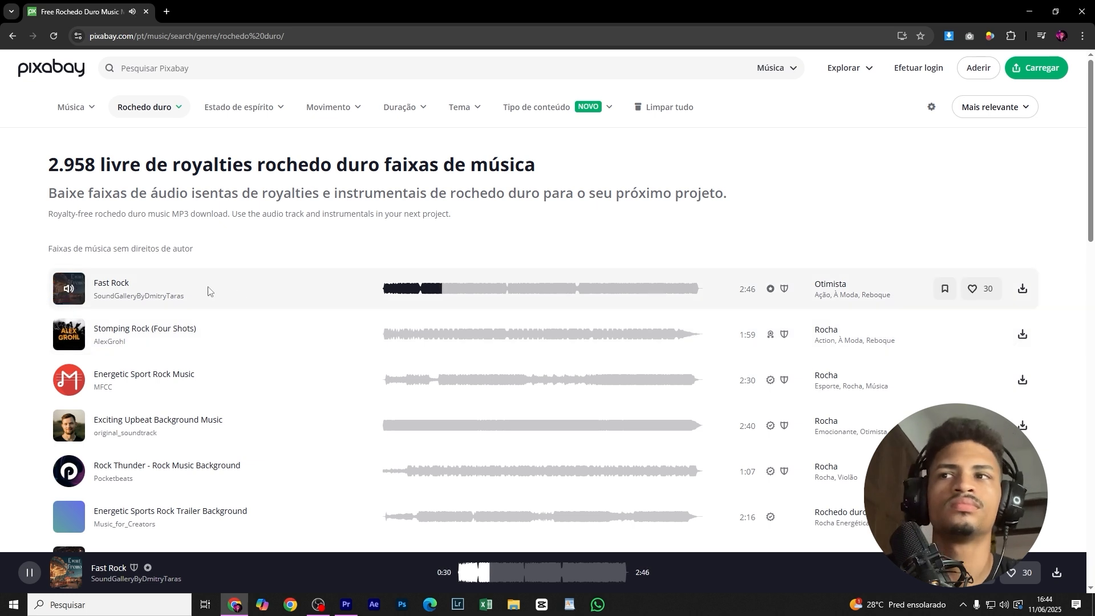
pyautogui.click(68, 289)
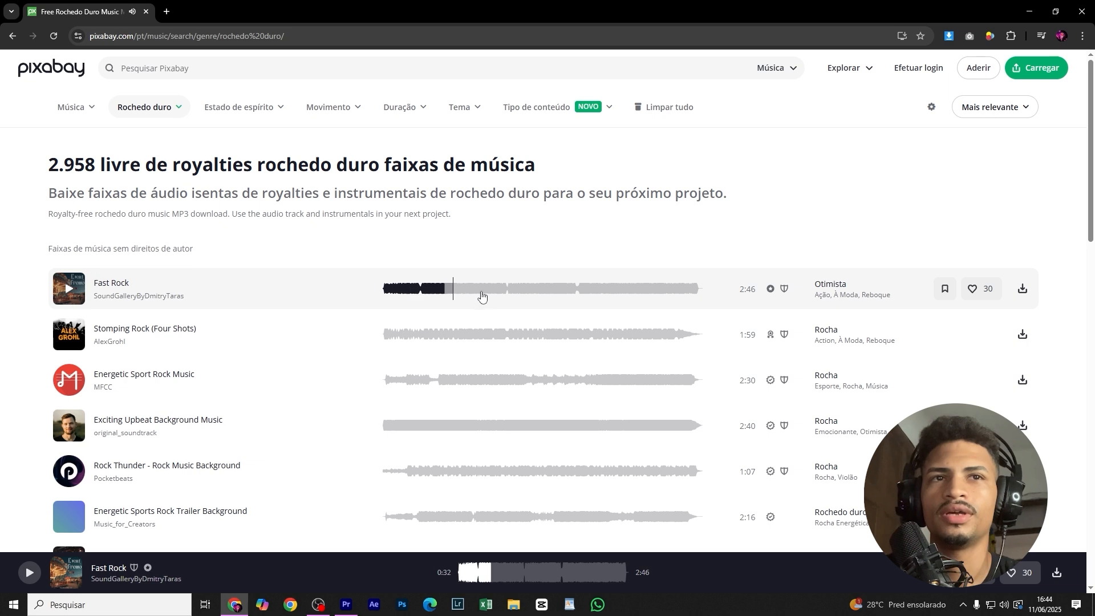
# Step: Preview "Stomping Rock (Four Shots)", MFCC's "Energetic Sport Rock Music", "Exciting Upbeat Background Music" and "Rock Thunder - Rock Music Background"
pyautogui.click(71, 335)
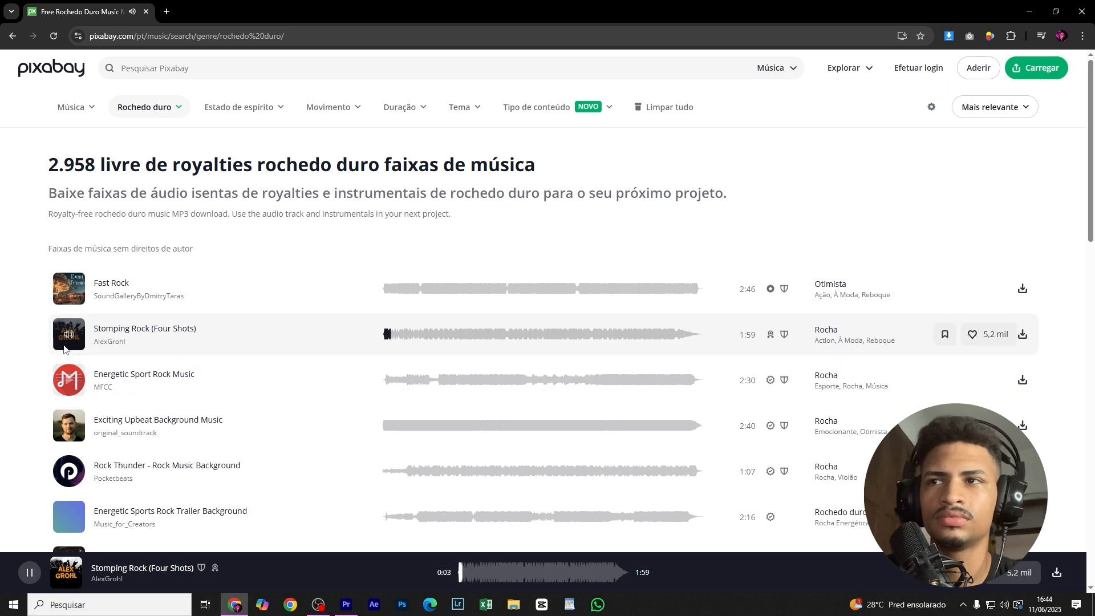
pyautogui.click(423, 381)
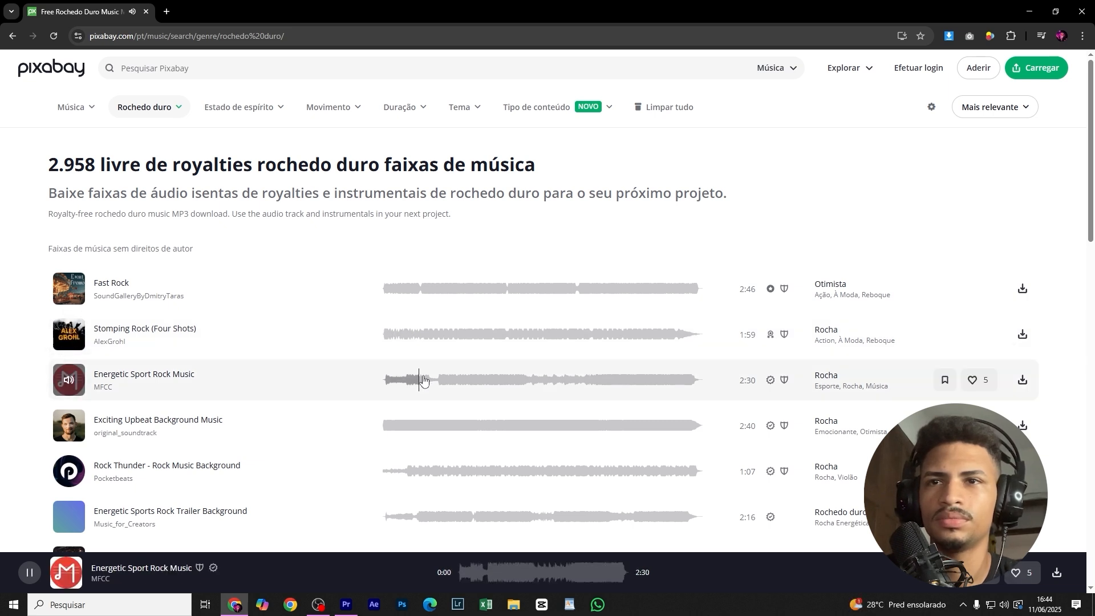
pyautogui.click(464, 380)
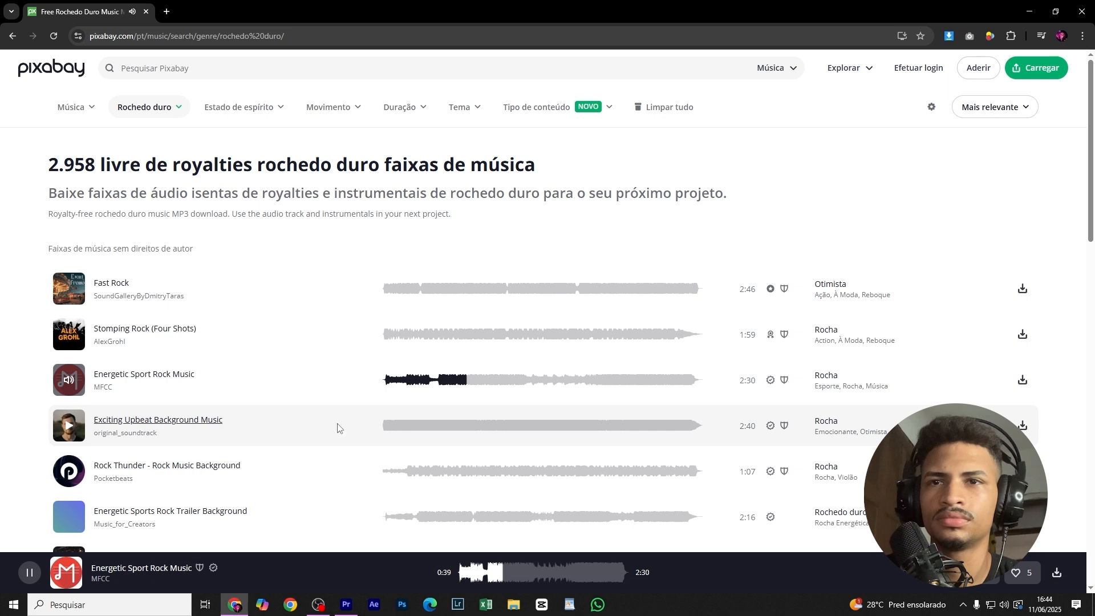
pyautogui.click(453, 426)
pyautogui.click(439, 473)
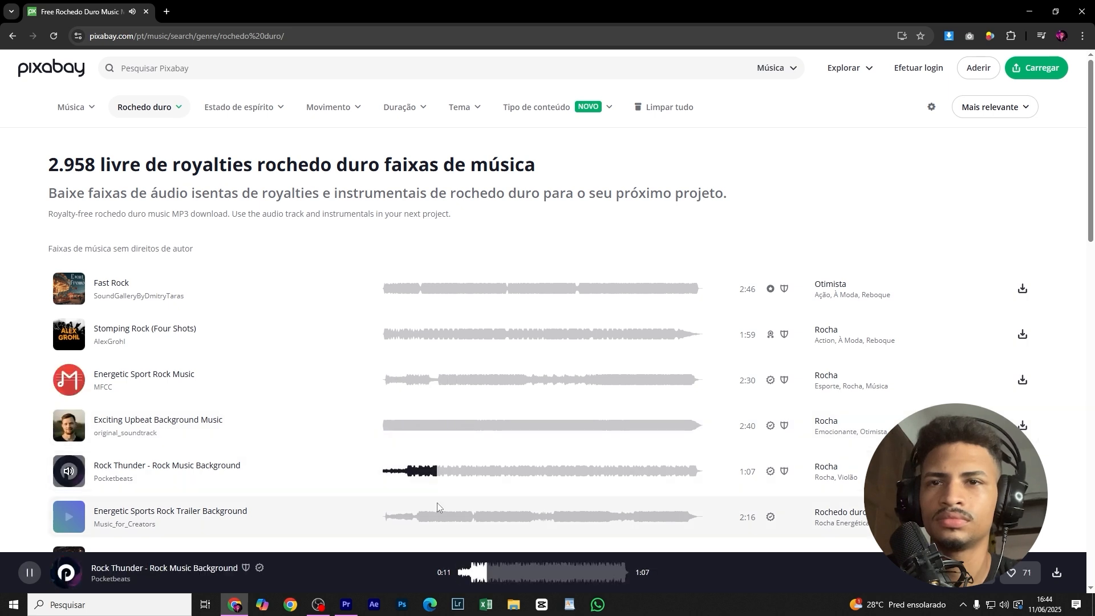
# Step: Preview "Energetic Sports Rock Trailer Background", "Ahead Of Victory", "Upbeat Motivation Rock" and "Champion - Upbeat Motivation Advertising Rock"
pyautogui.scroll(-2, 432, 404)
pyautogui.click(433, 405)
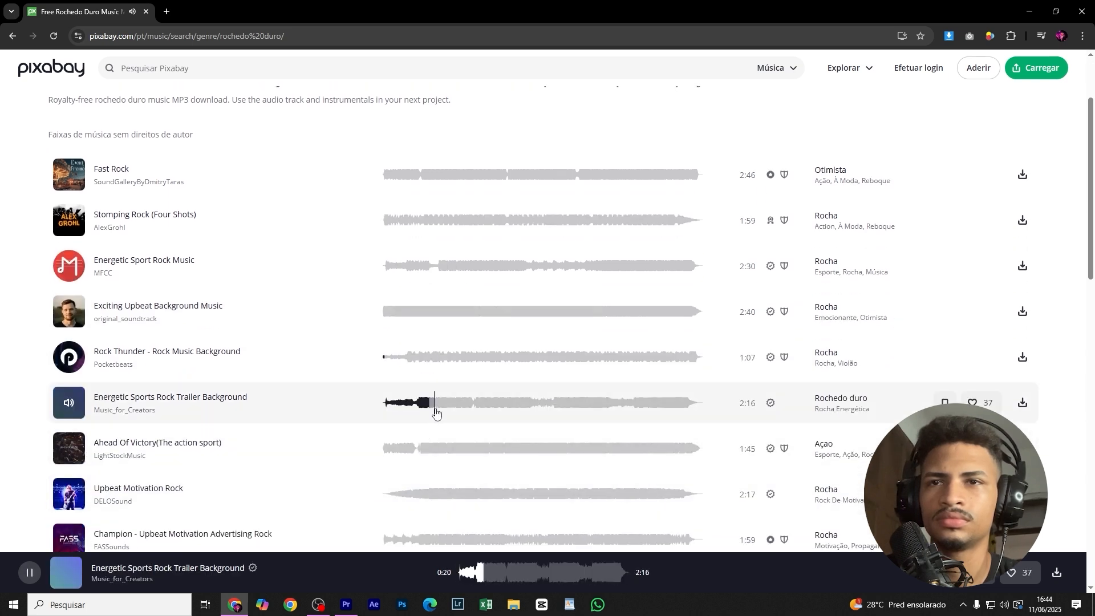
pyautogui.click(431, 450)
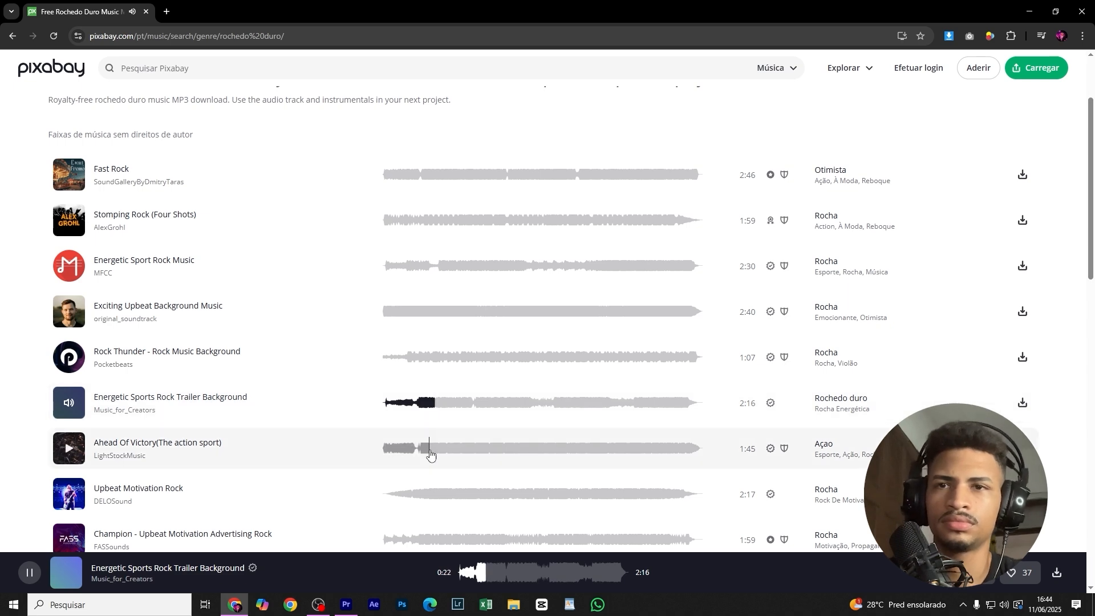
pyautogui.click(435, 494)
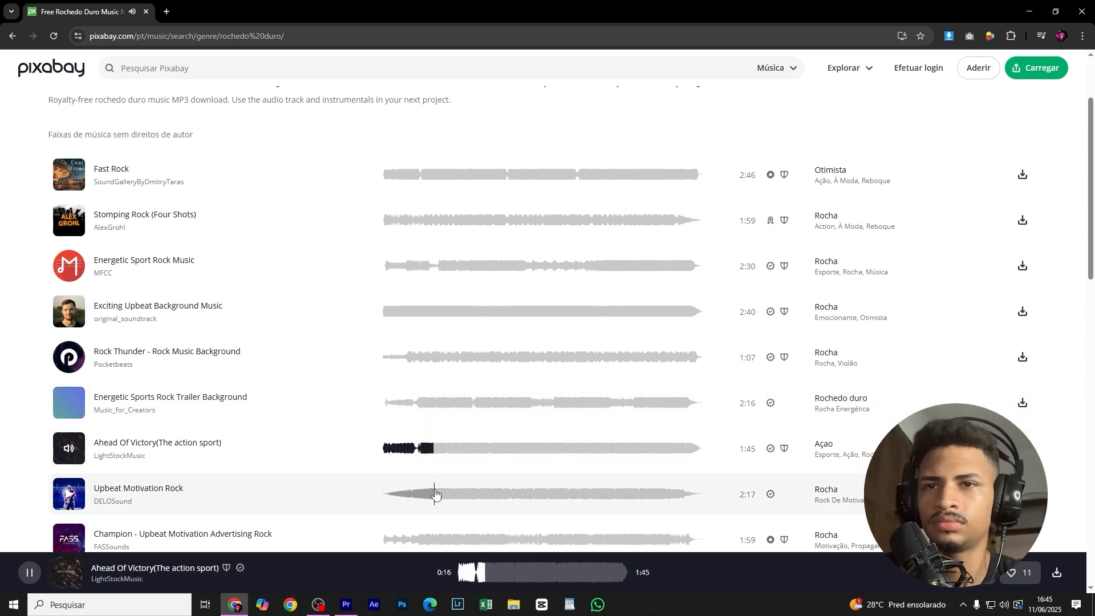
pyautogui.scroll(-3, 428, 468)
pyautogui.click(429, 370)
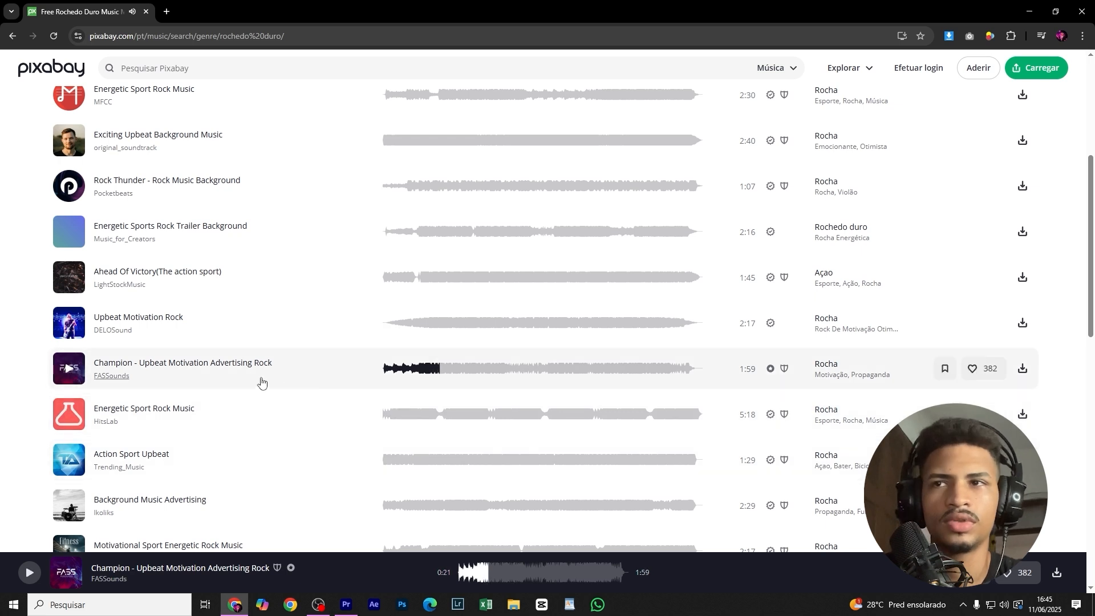
# Step: Preview HitsLab's "Energetic Sport Rock Music", "Action Sport Upbeat" and "Motivational Sport Energetic Rock Music" from partway in
pyautogui.click(400, 416)
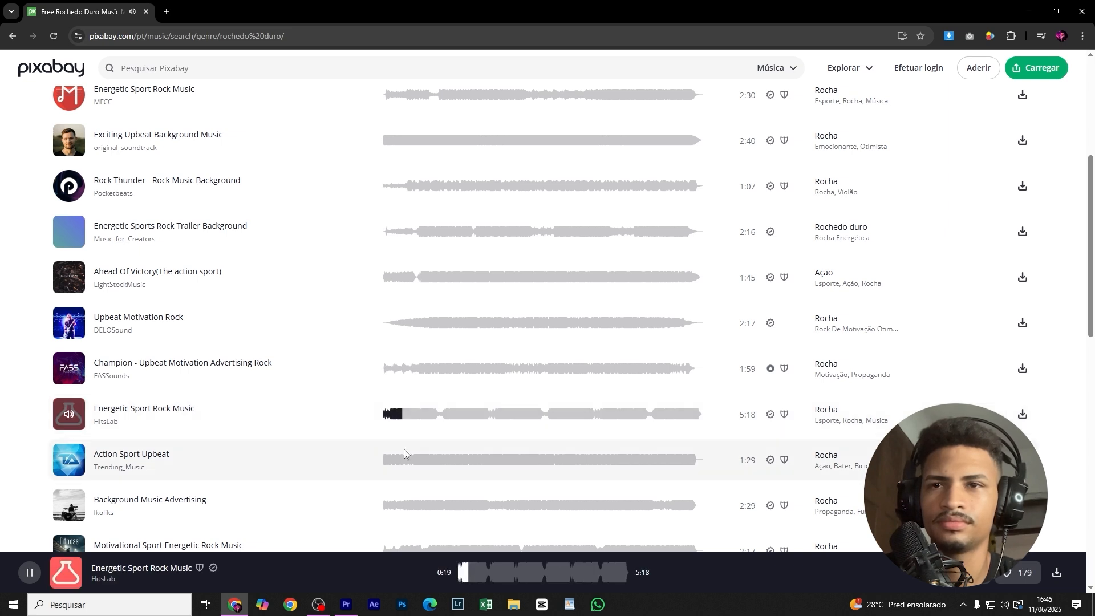
pyautogui.click(432, 460)
pyautogui.scroll(-4, 432, 460)
pyautogui.click(432, 323)
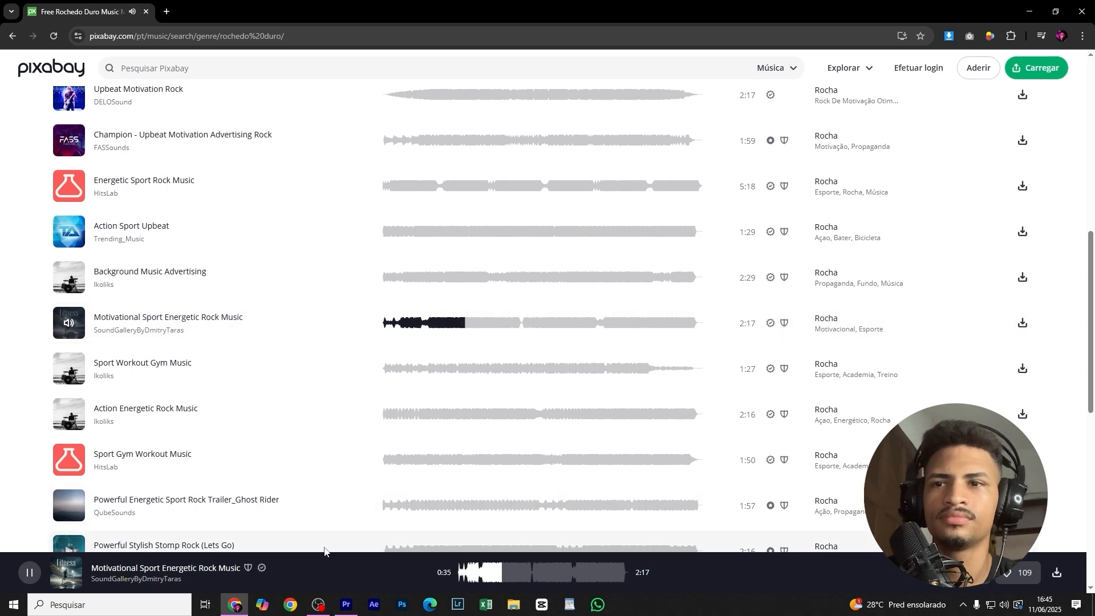
# Step: Play the intro clip in Premiere Pro against "Motivational Sport Energetic Rock Music", then return to Pixabay in Chrome and pause the track
pyautogui.click(346, 606)
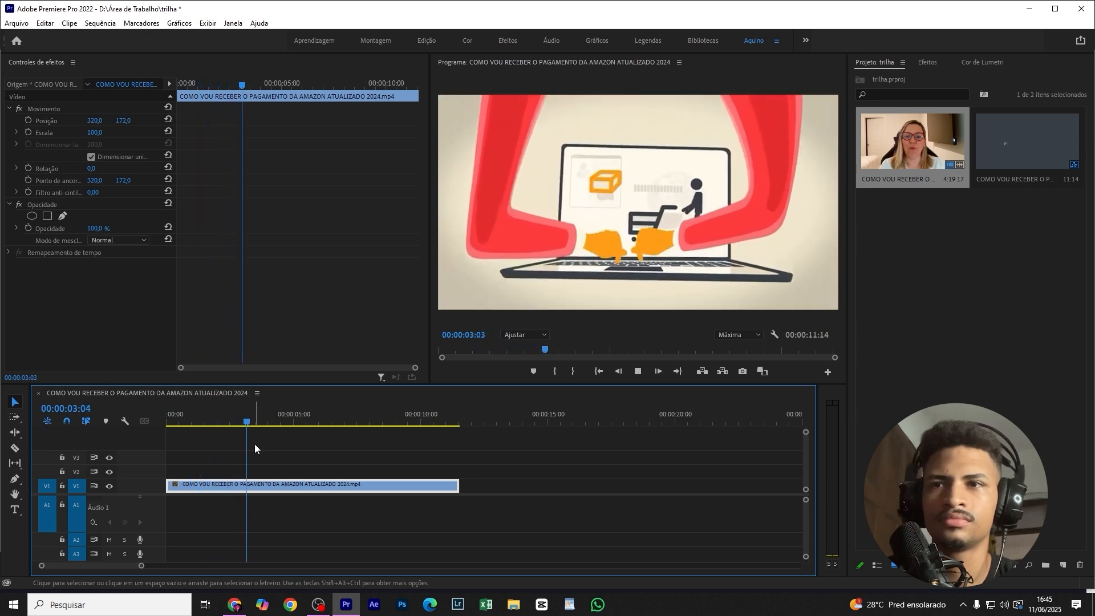
pyautogui.click(235, 607)
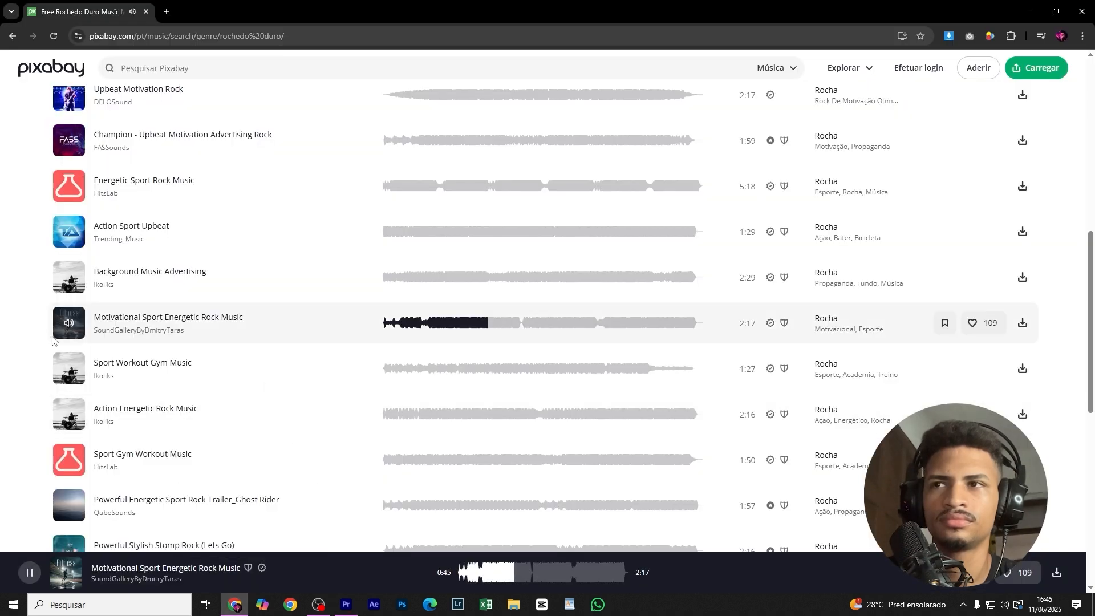
pyautogui.click(69, 325)
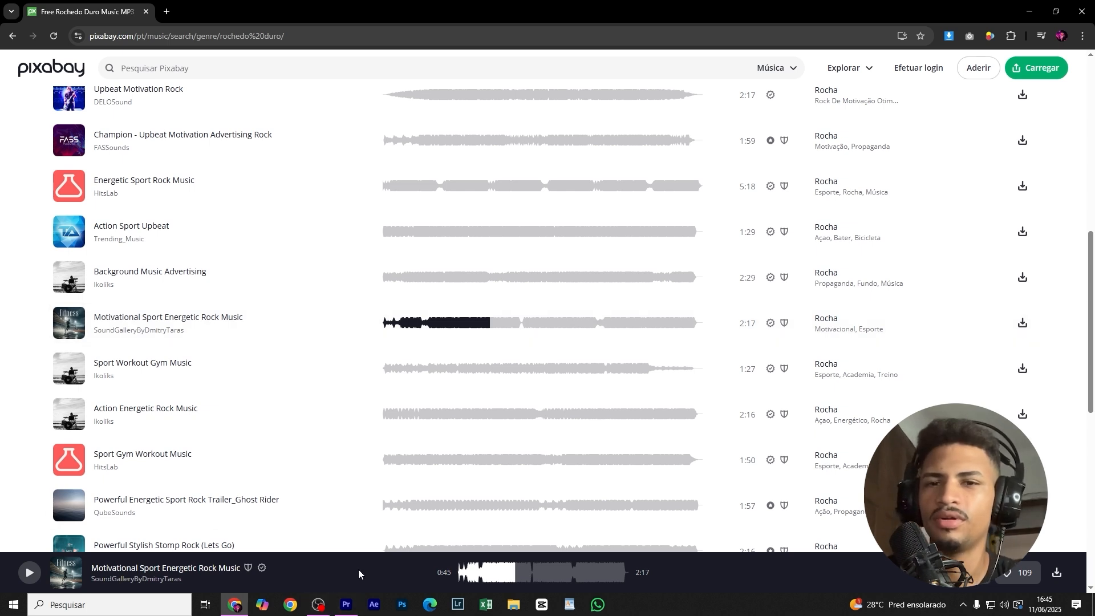
pyautogui.rightClick(341, 339)
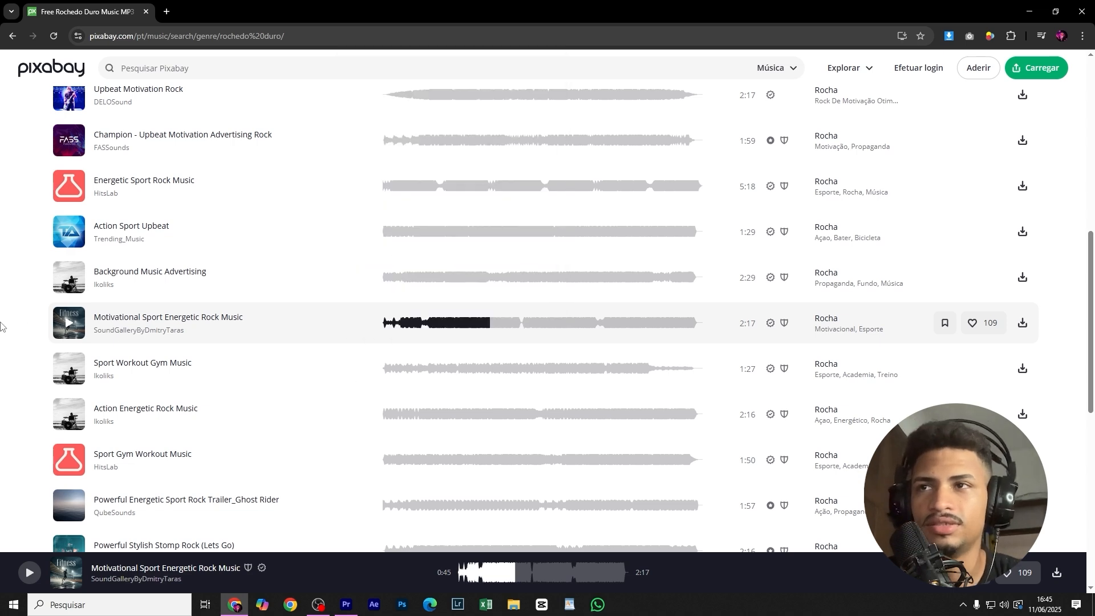
# Step: Start "Fast Rock" partway in, replay the intro clip from its early seconds in Premiere Pro alongside it, and return to Pixabay
pyautogui.scroll(9, 24, 249)
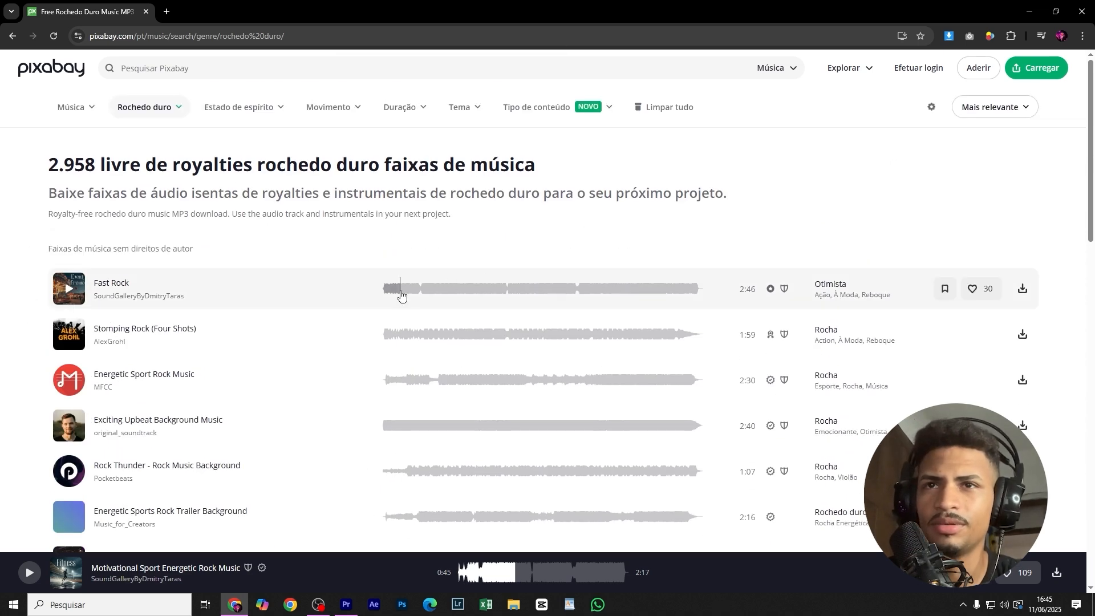
pyautogui.click(422, 288)
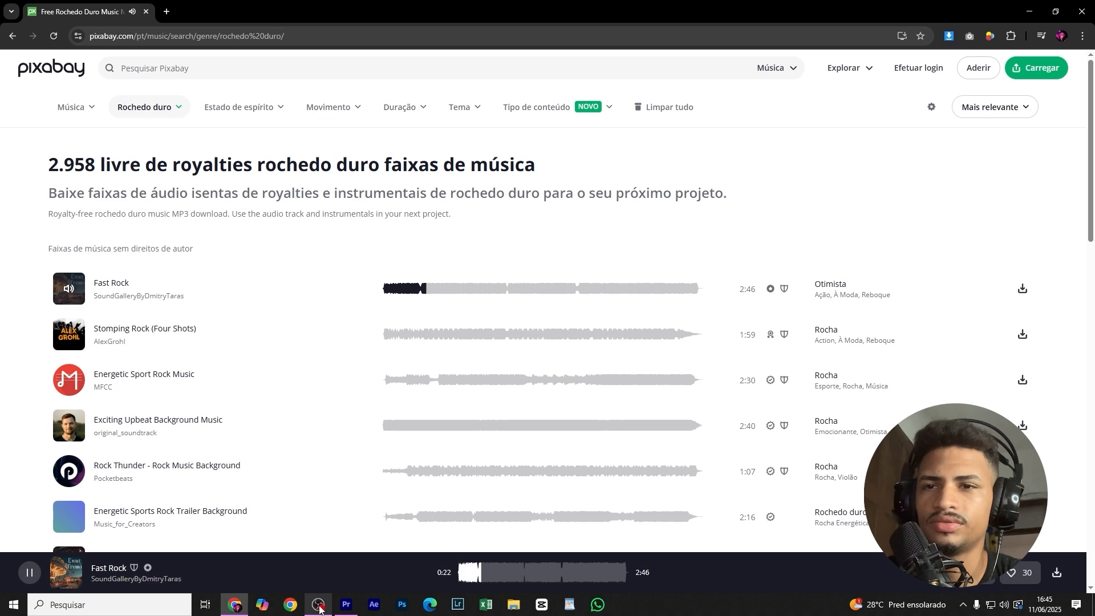
pyautogui.click(346, 604)
pyautogui.click(234, 421)
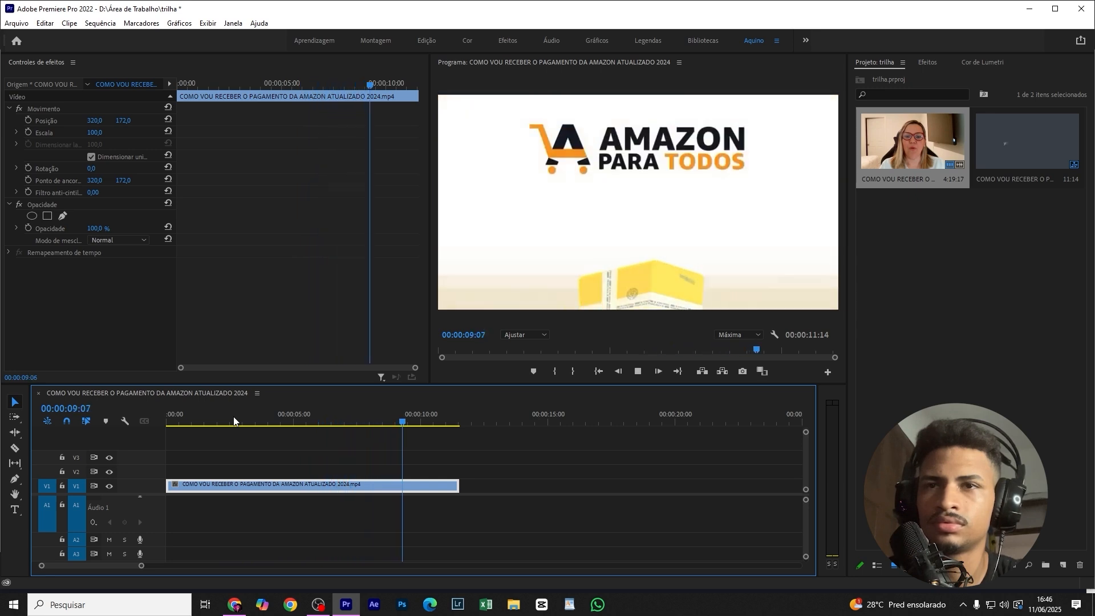
pyautogui.click(234, 421)
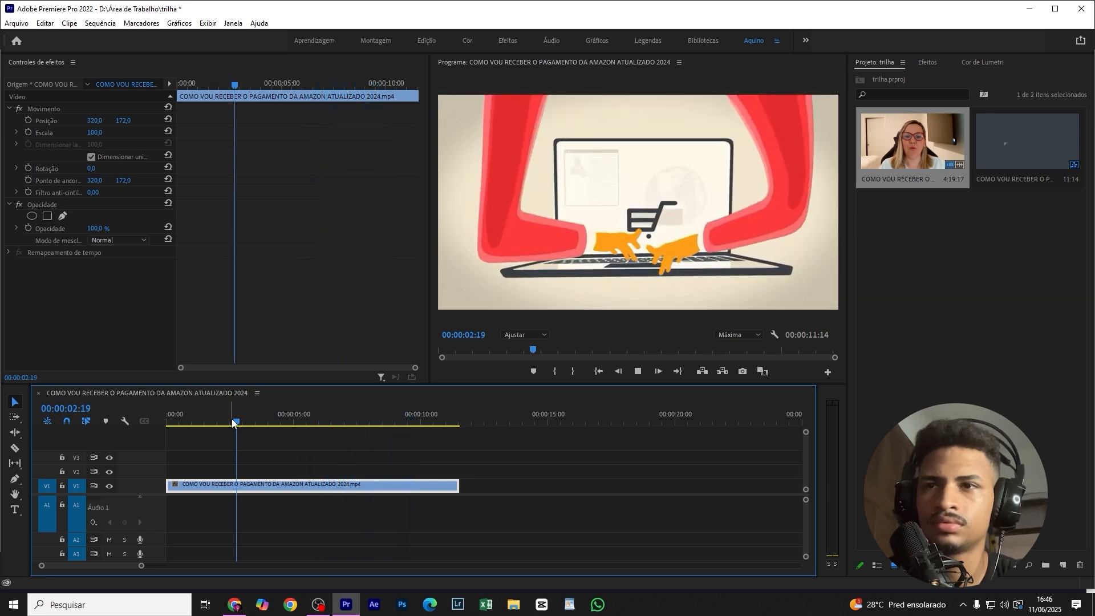
pyautogui.click(199, 423)
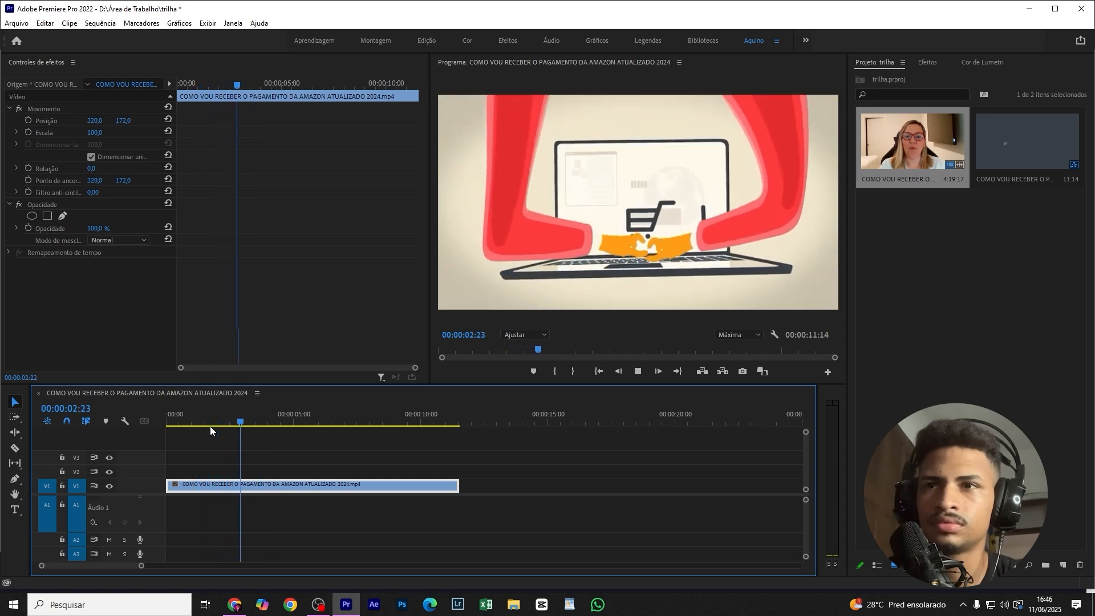
pyautogui.click(235, 605)
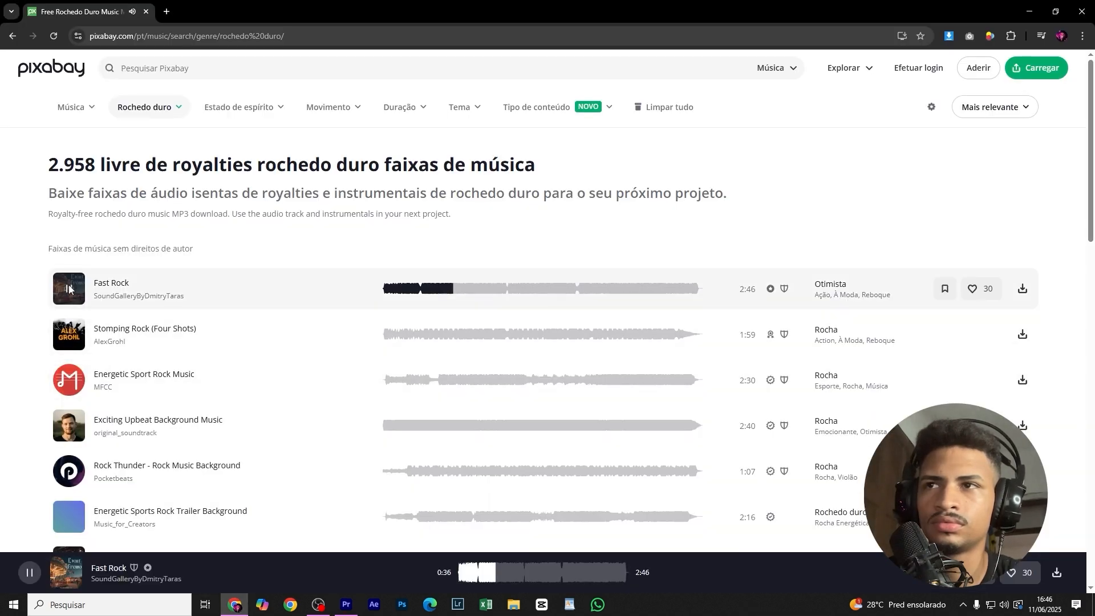
# Step: Pause "Fast Rock" on Pixabay, download it, and place fast-rock-353534.mp3 on track A1 at the start of the sequence in Premiere Pro
pyautogui.click(69, 289)
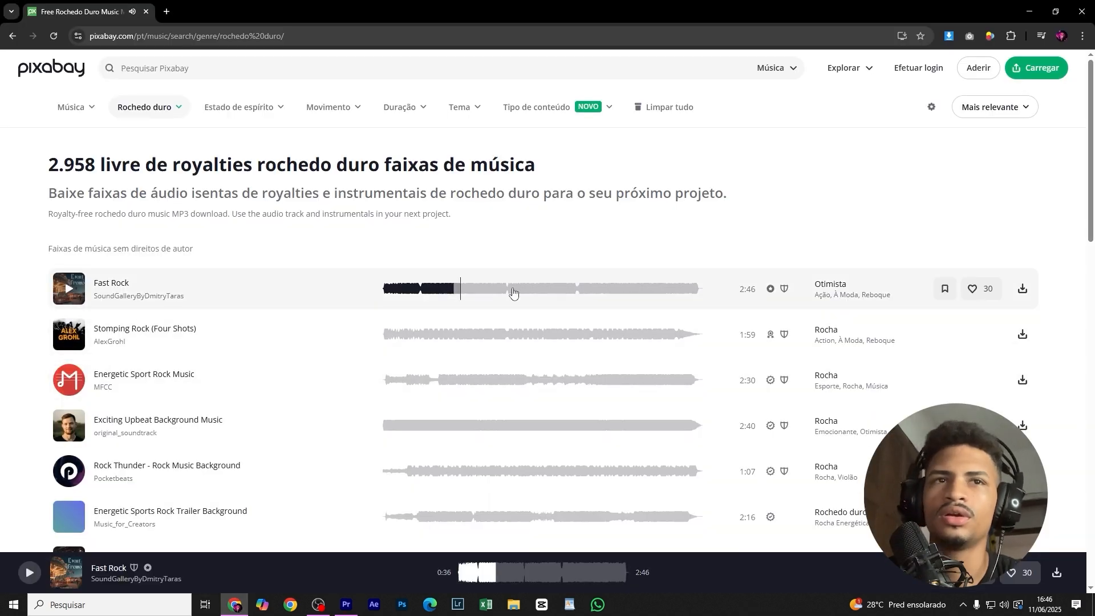
pyautogui.click(1023, 290)
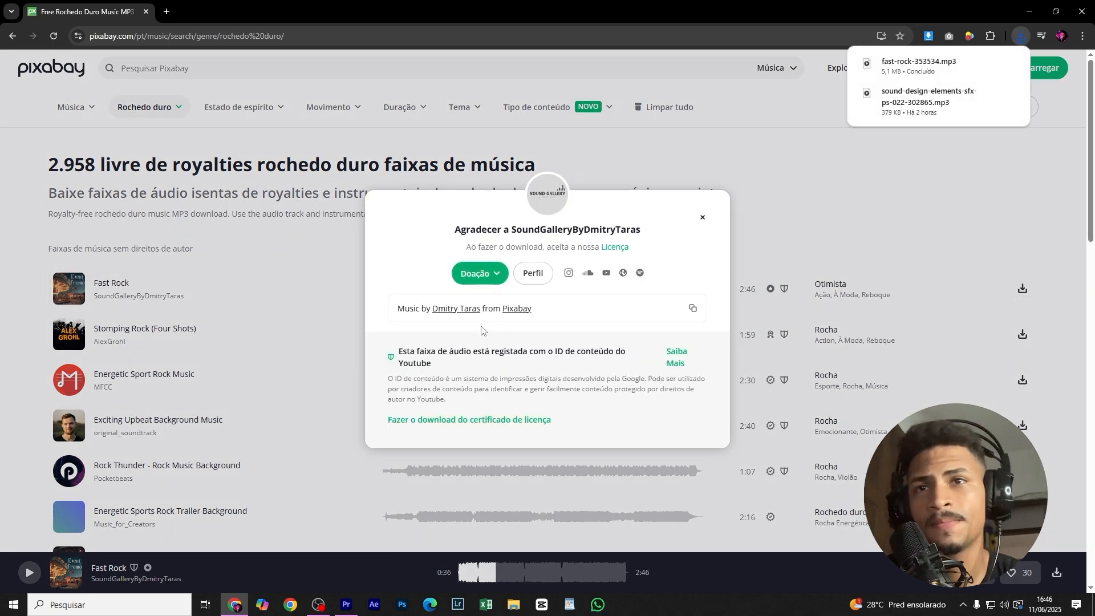
pyautogui.click(990, 67)
pyautogui.moveTo(191, 200); pyautogui.dragTo(197, 517)
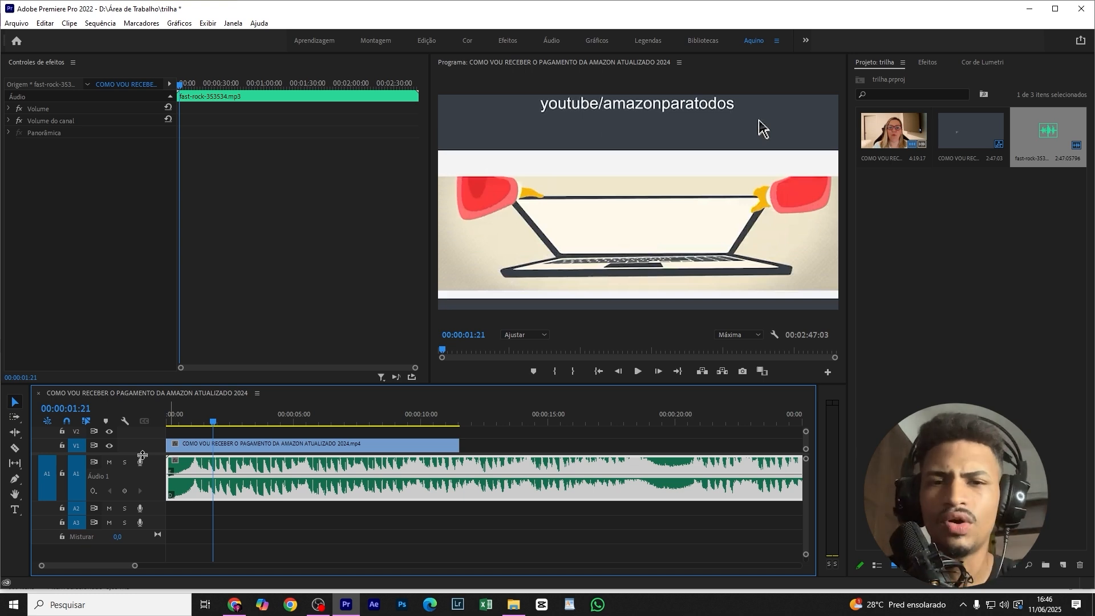
# Step: Lower the volume of the fast-rock clip on A1 and play it against the closing seconds of the intro clip
pyautogui.click(411, 426)
pyautogui.moveTo(327, 473); pyautogui.dragTo(344, 490)
pyautogui.click(337, 422)
pyautogui.press('space')
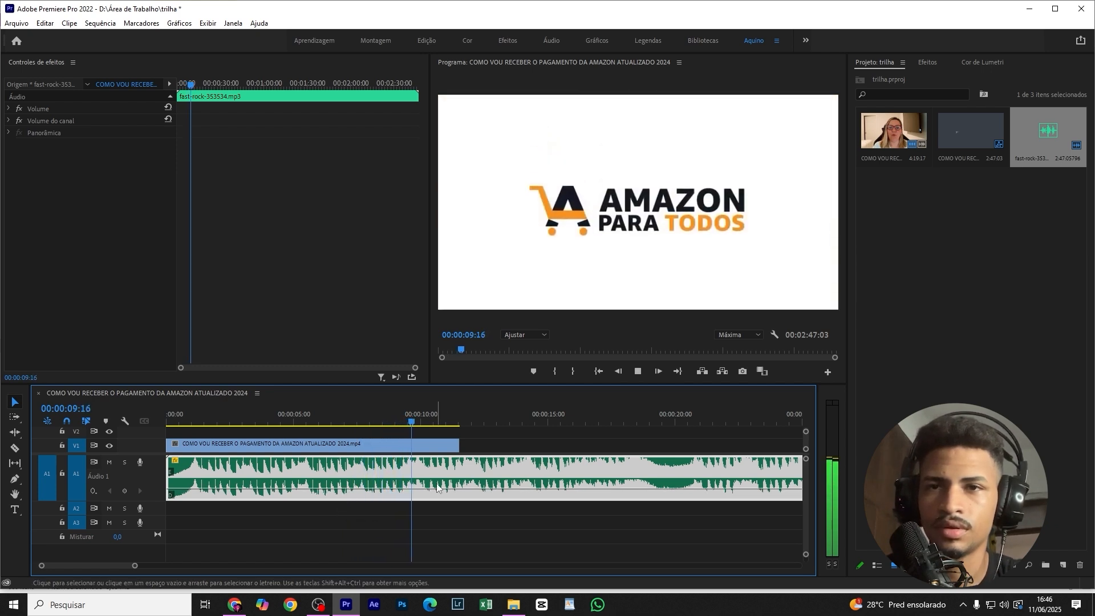
pyautogui.press('space')
# Step: Enlarge track A1, try fading the music down between two volume keyframes near the intro's end, and play the fade
pyautogui.scroll(1, 423, 513)
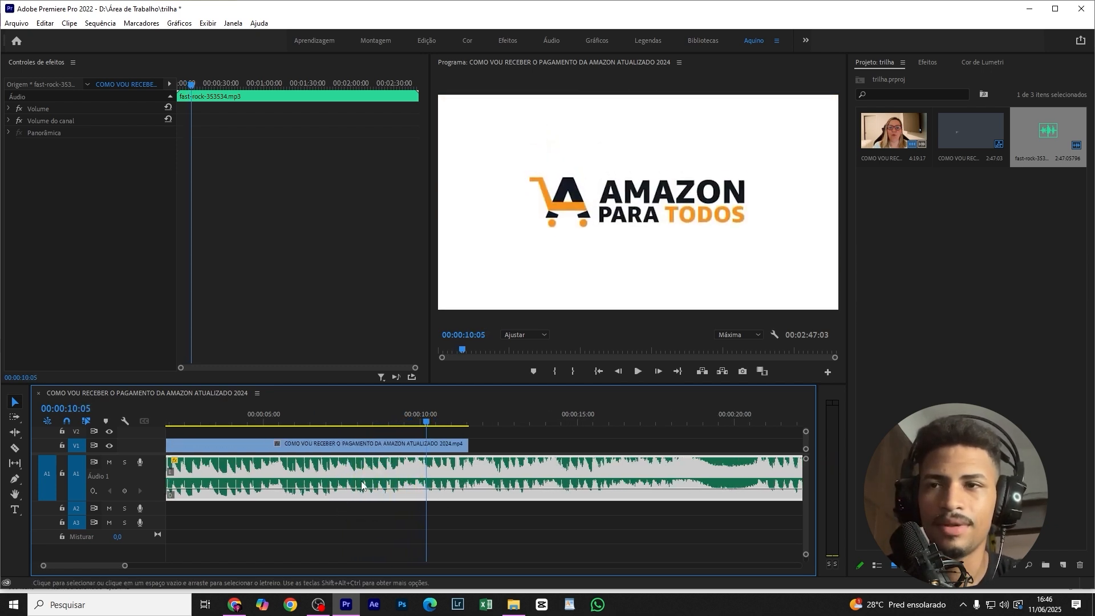
pyautogui.moveTo(149, 502); pyautogui.dragTo(149, 521)
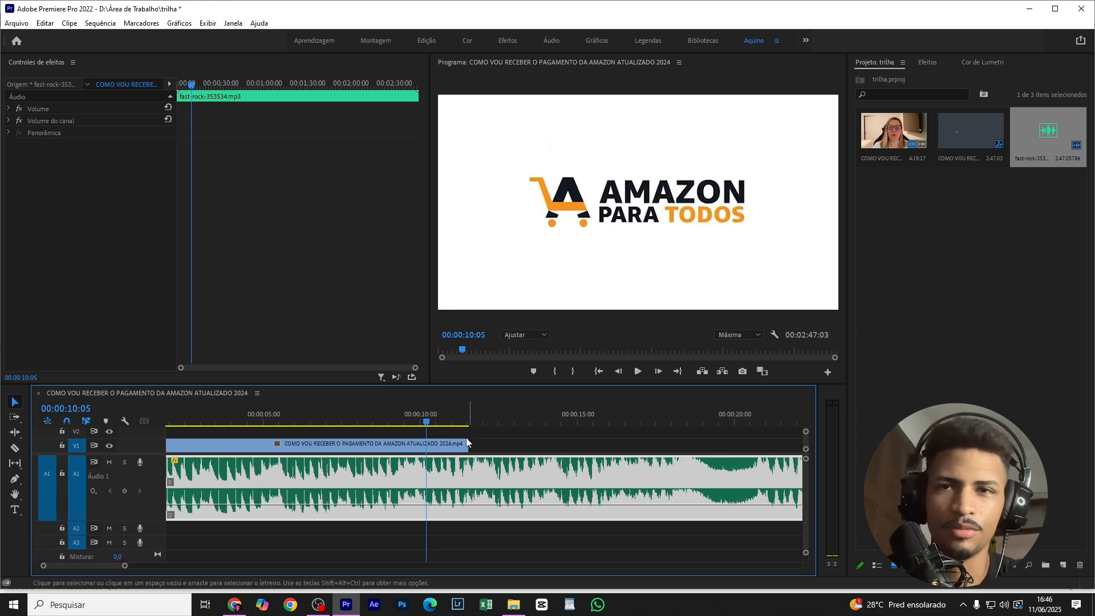
pyautogui.keyDown('ctrl'); pyautogui.click(432, 505); pyautogui.keyUp('ctrl')
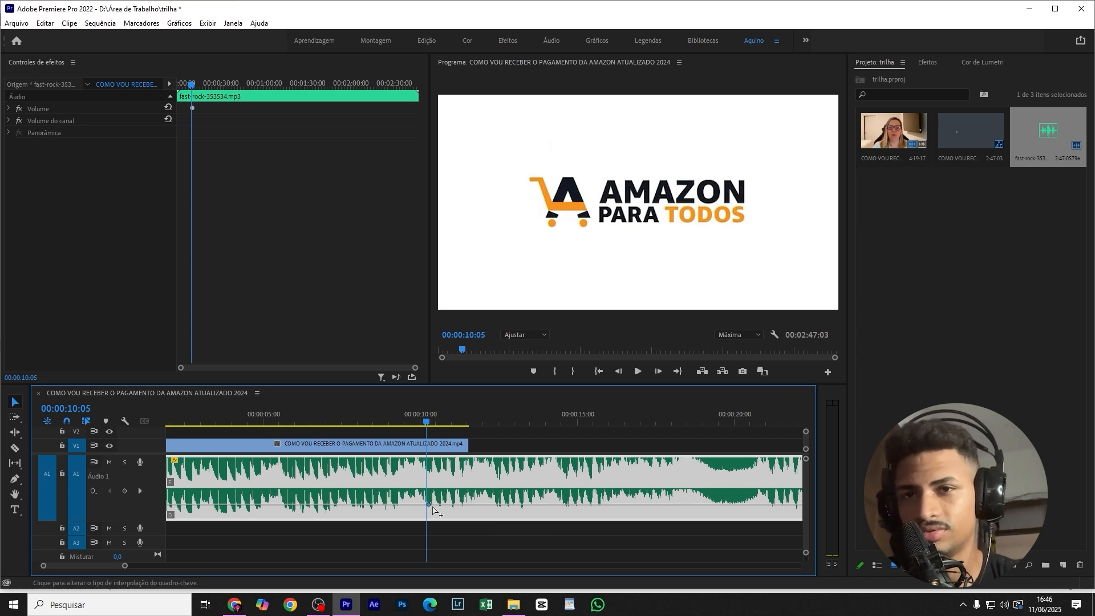
pyautogui.keyDown('ctrl'); pyautogui.click(466, 505); pyautogui.keyUp('ctrl')
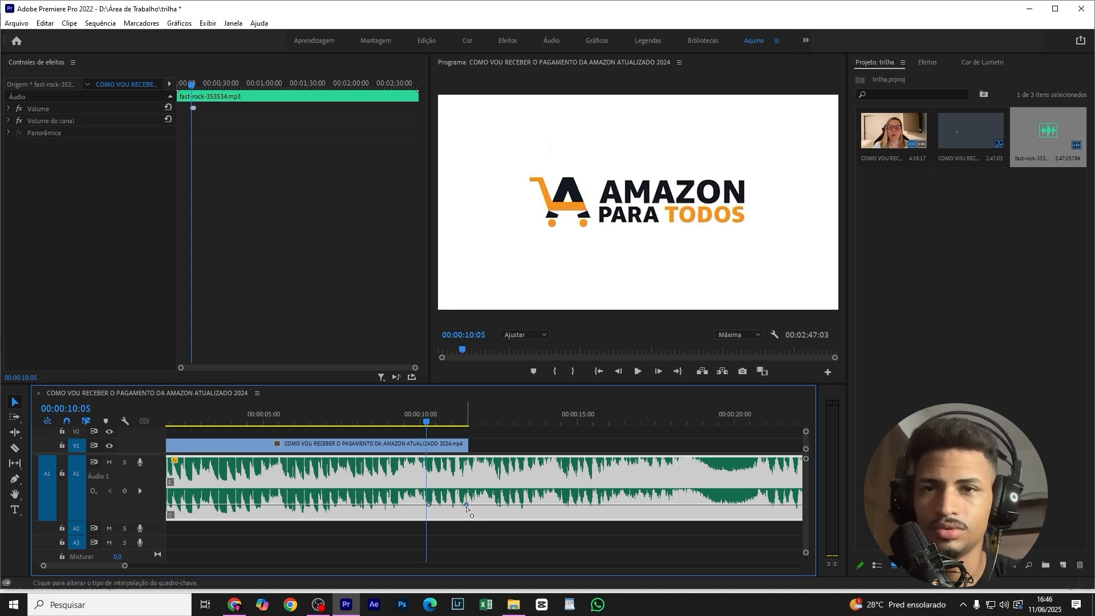
pyautogui.moveTo(467, 505); pyautogui.dragTo(469, 517)
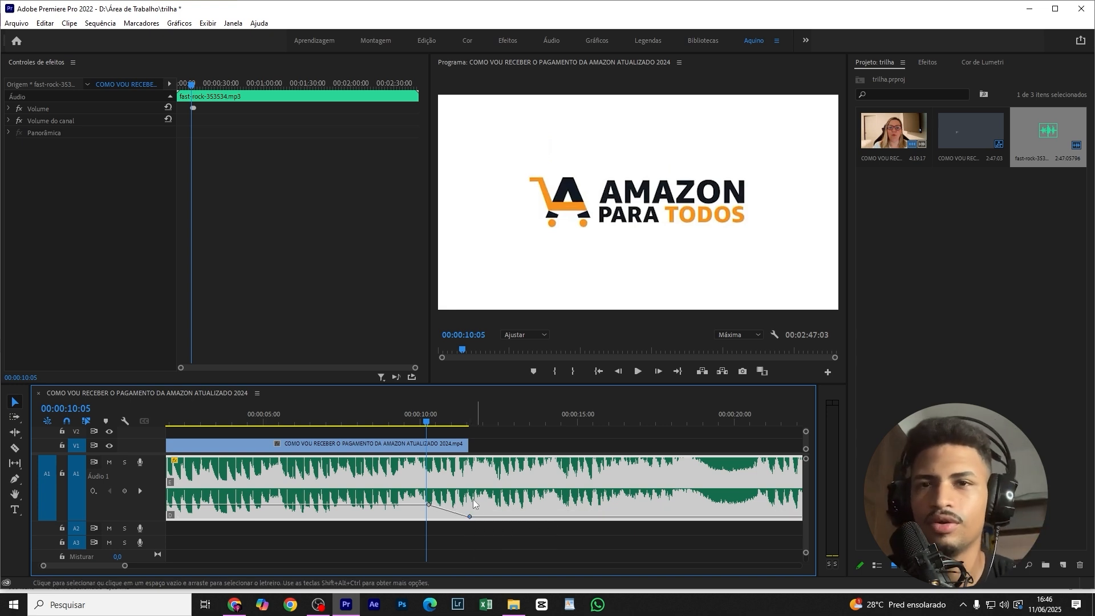
pyautogui.press('space')
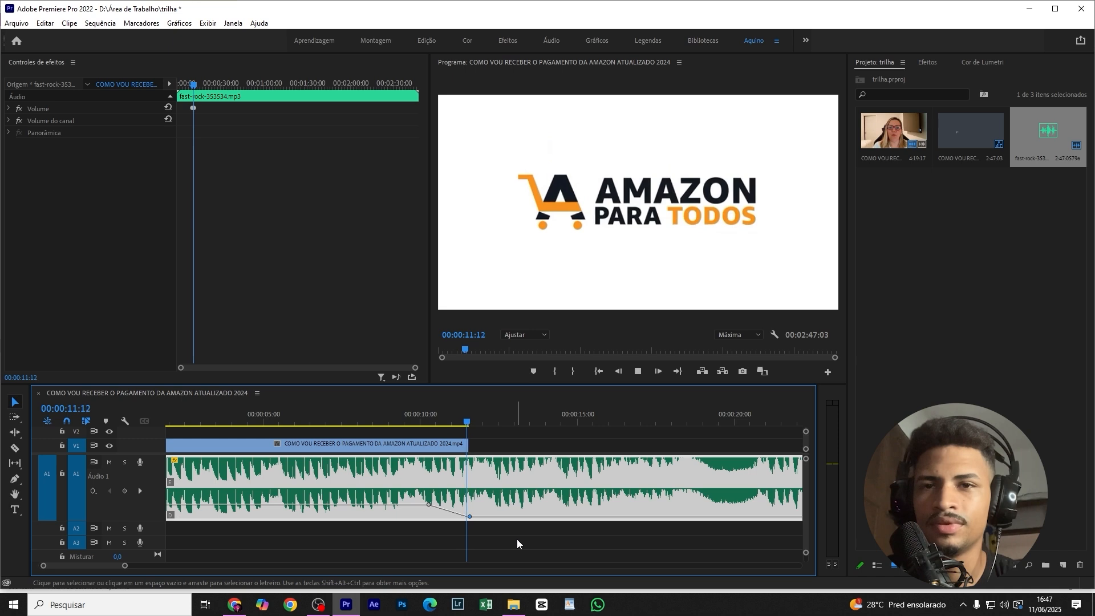
pyautogui.press('space')
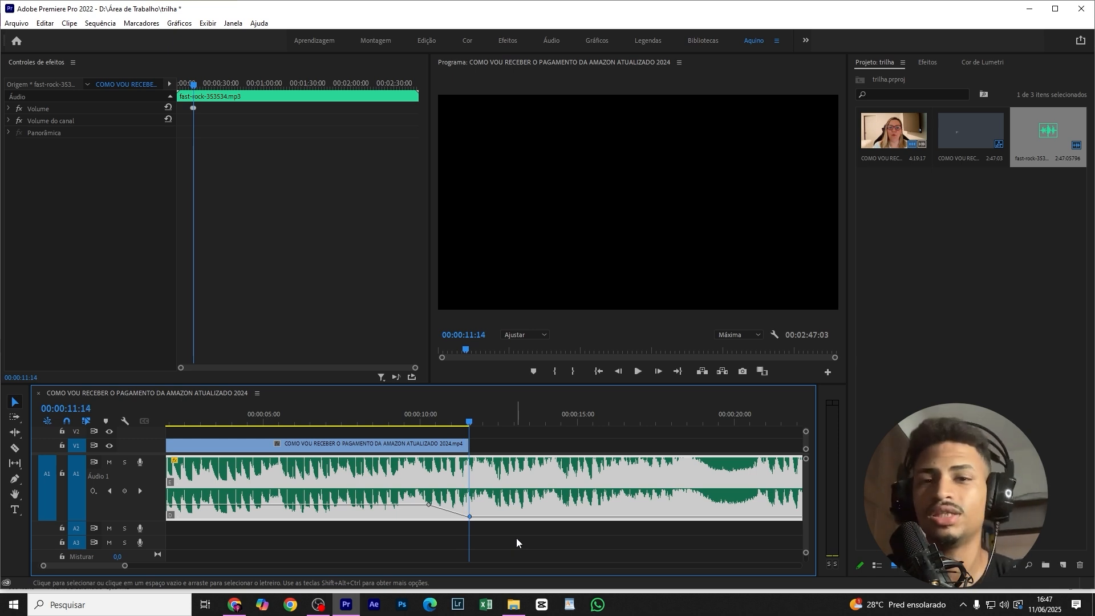
# Step: Undo the fade-out and both volume keyframes on the fast-rock clip
pyautogui.hotkey('ctrl', 'z')
pyautogui.hotkey('ctrl', 'z')
pyautogui.hotkey('ctrl', 'z')
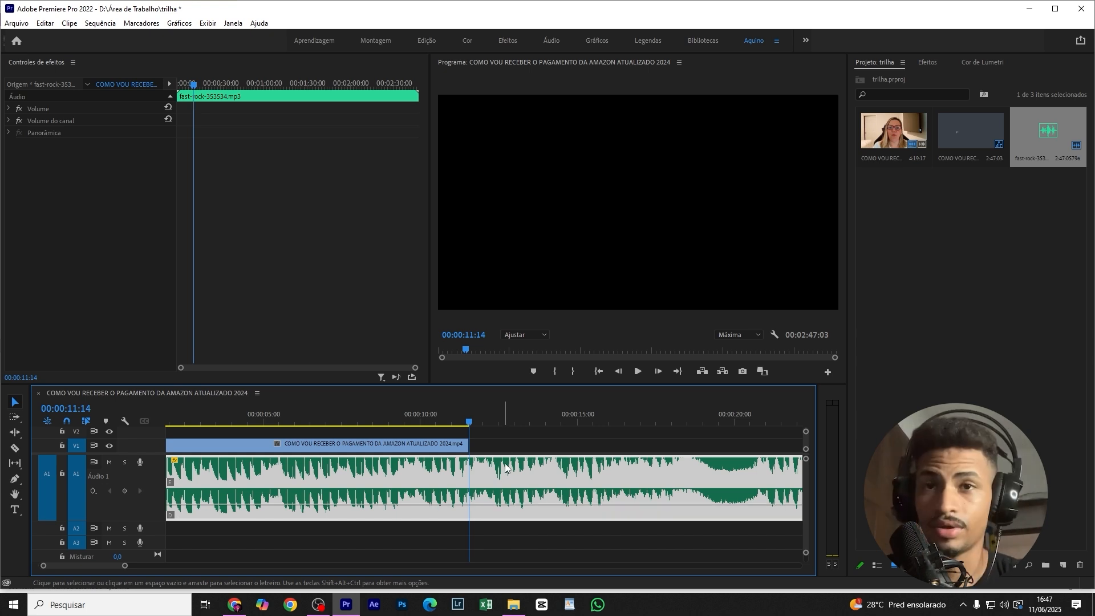
# Step: Go to the final seconds of the fast-rock clip and play the song's natural ending from about 00:02:40
pyautogui.click(505, 443)
pyautogui.scroll(-6, 489, 498)
pyautogui.scroll(-2, 234, 499)
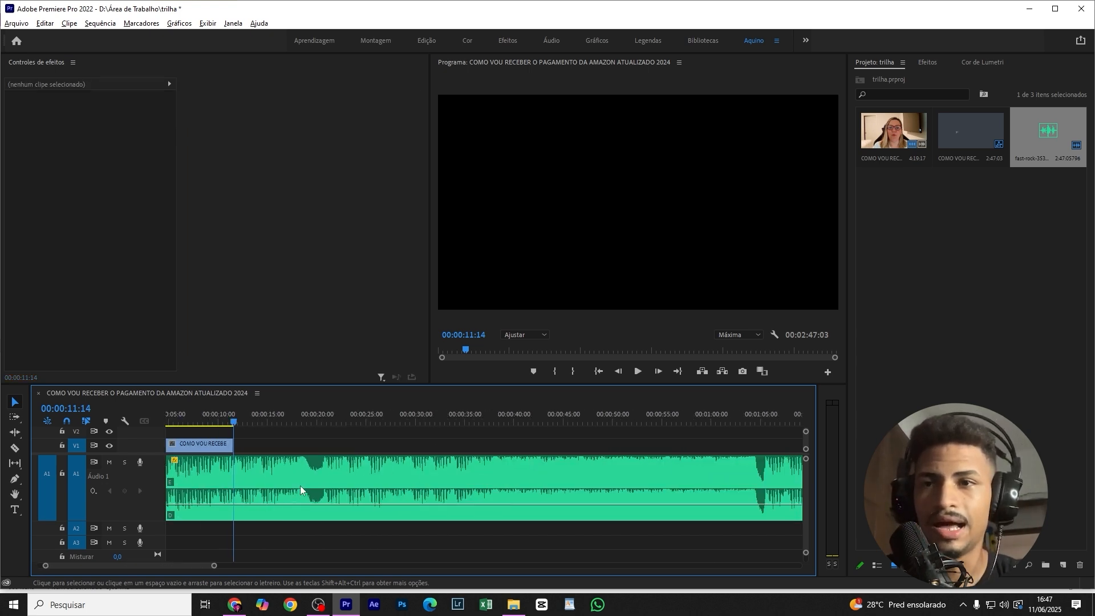
pyautogui.scroll(-5, 300, 485)
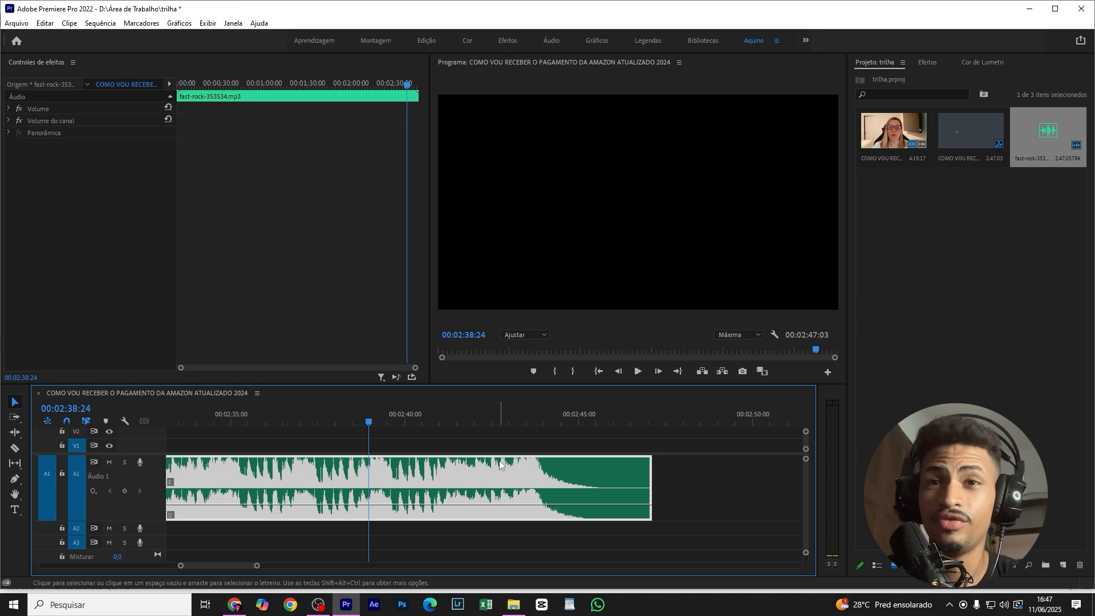
pyautogui.click(430, 421)
pyautogui.press('space')
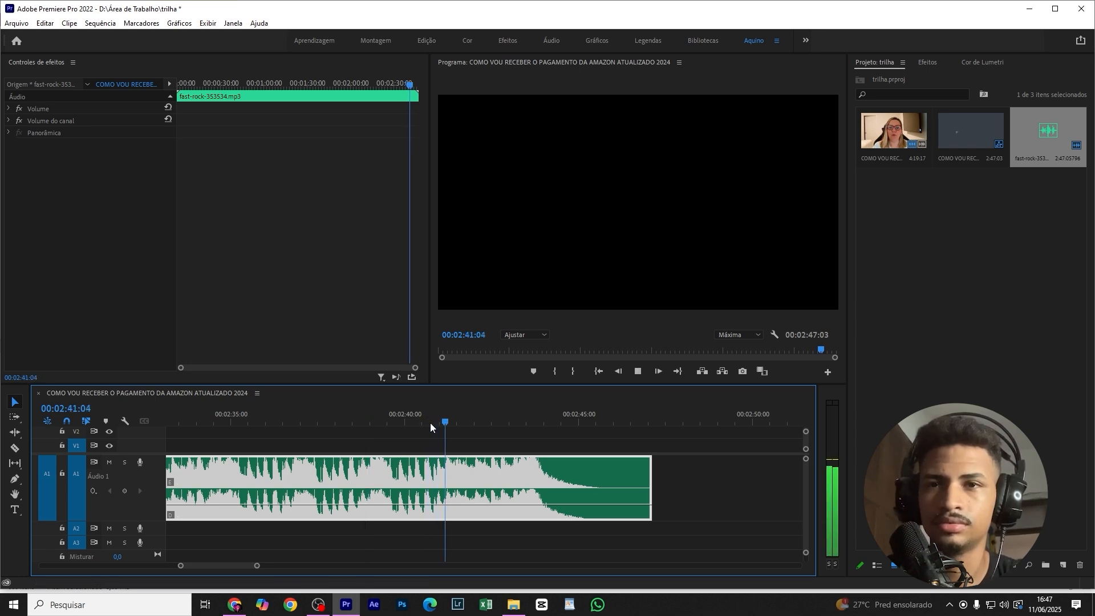
pyautogui.press('space')
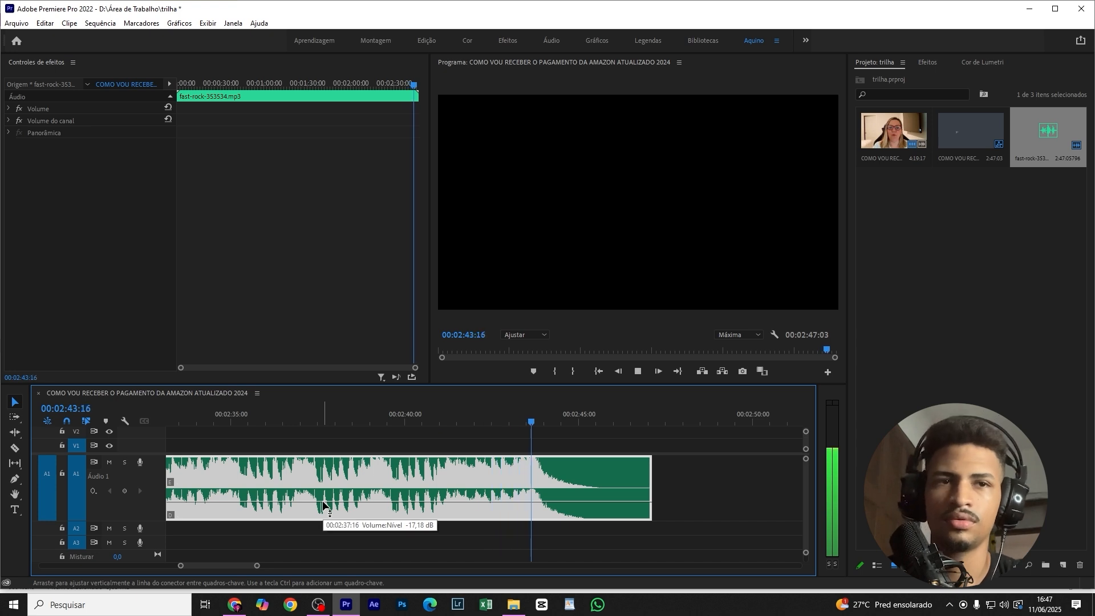
pyautogui.press('space')
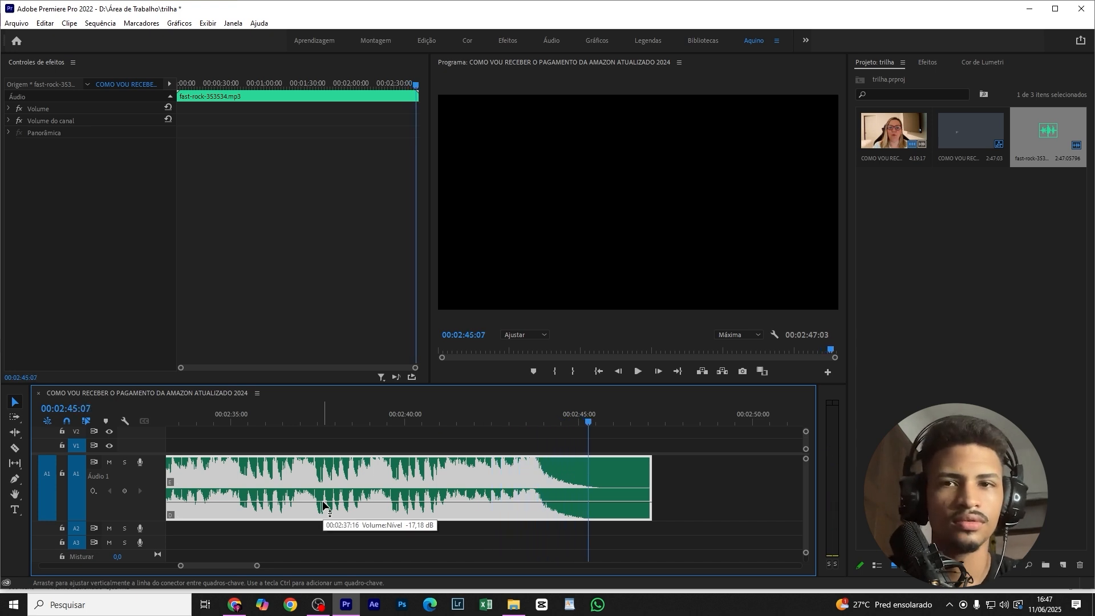
# Step: Replay the song's ending while raising the fast-rock clip's volume slightly
pyautogui.click(399, 423)
pyautogui.press('space')
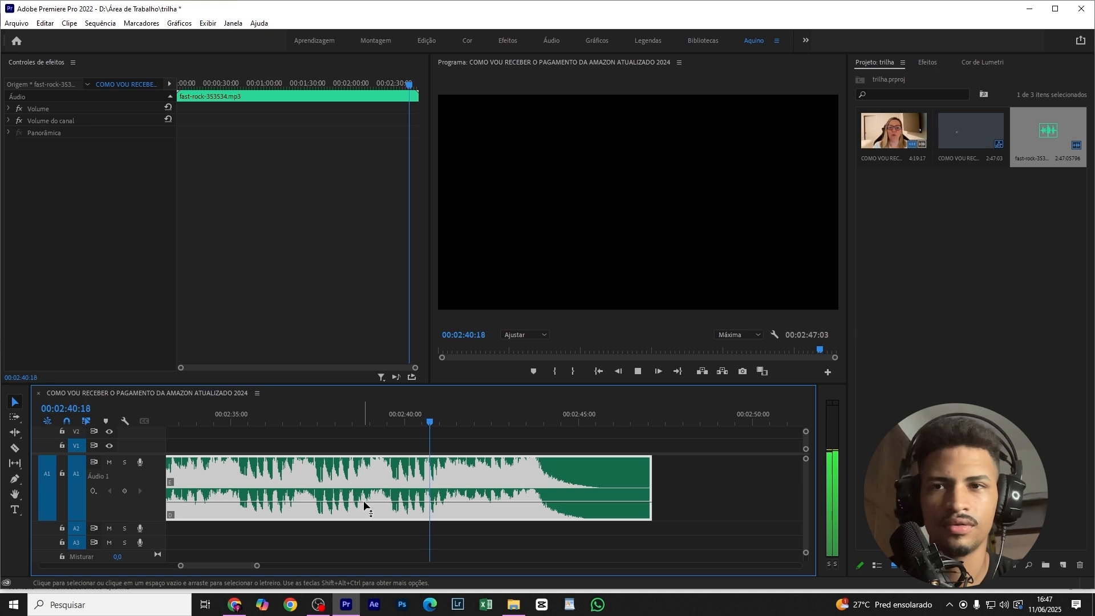
pyautogui.moveTo(364, 501); pyautogui.dragTo(367, 497)
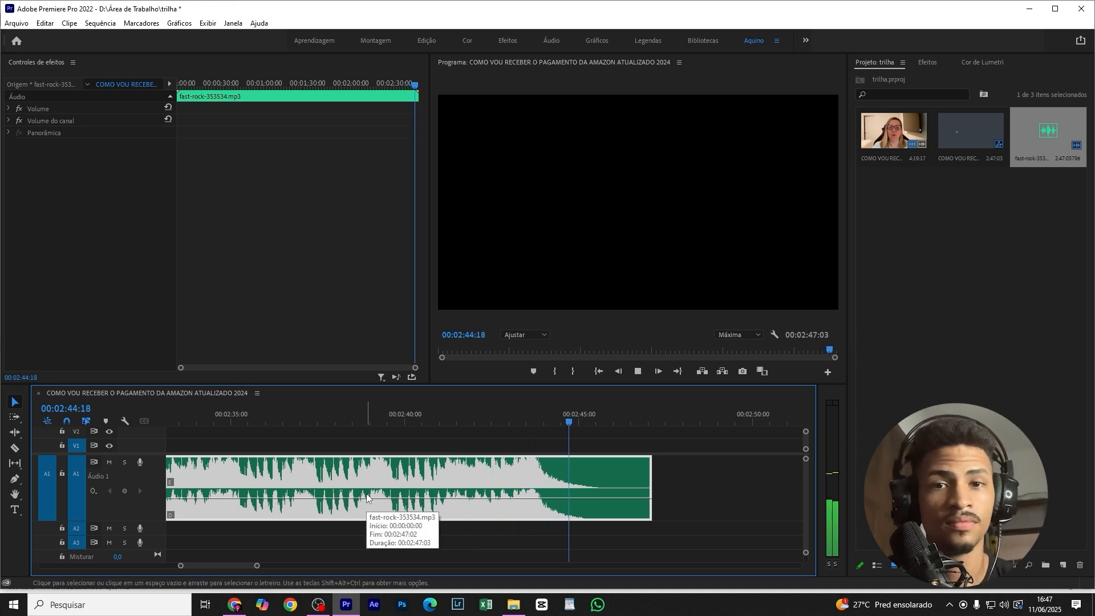
pyautogui.press('space')
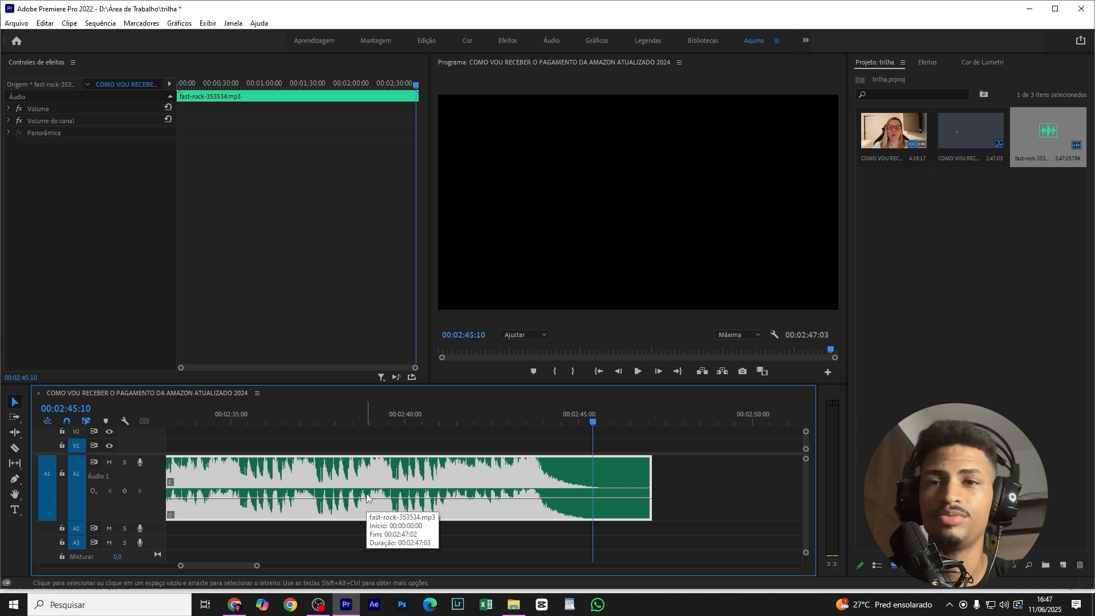
# Step: Play the song's final section from 00:02:37:13 and stop with the playhead at 00:02:41:00
pyautogui.click(396, 422)
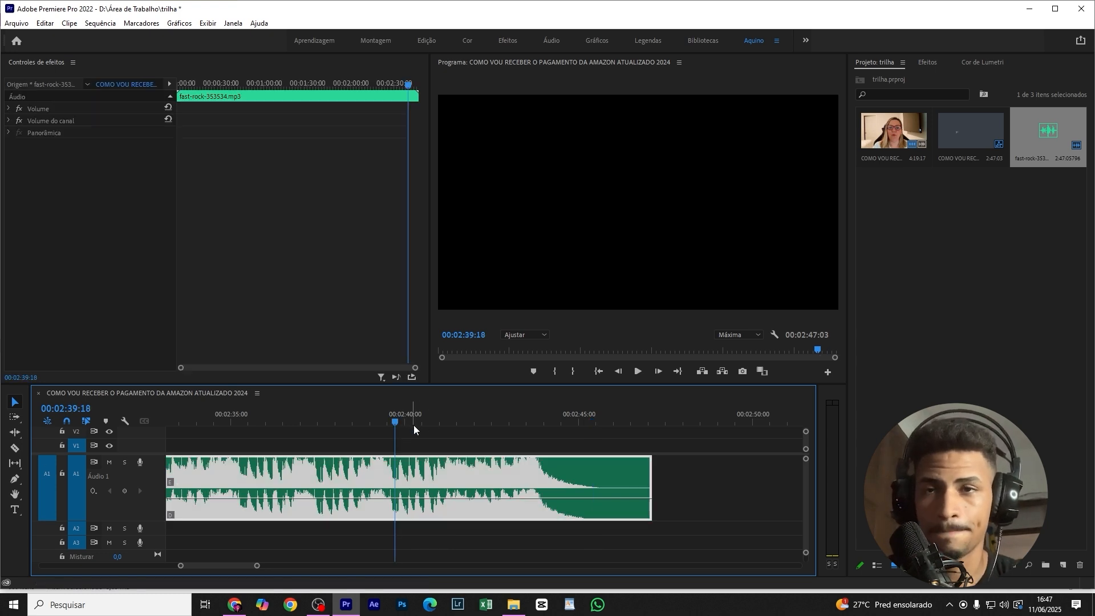
pyautogui.click(319, 420)
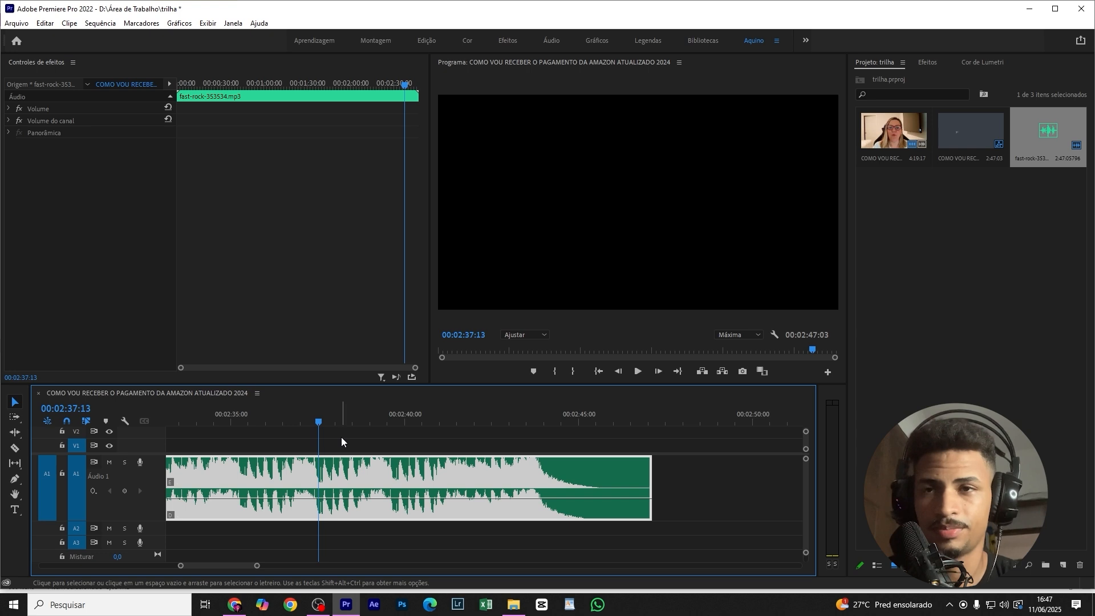
pyautogui.press('space')
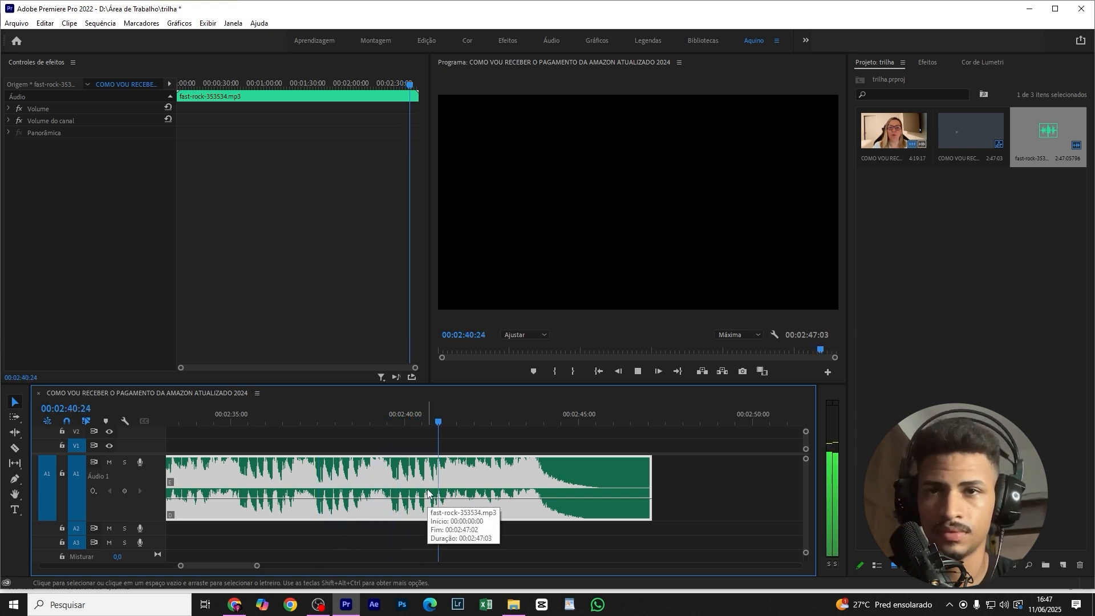
pyautogui.click(440, 424)
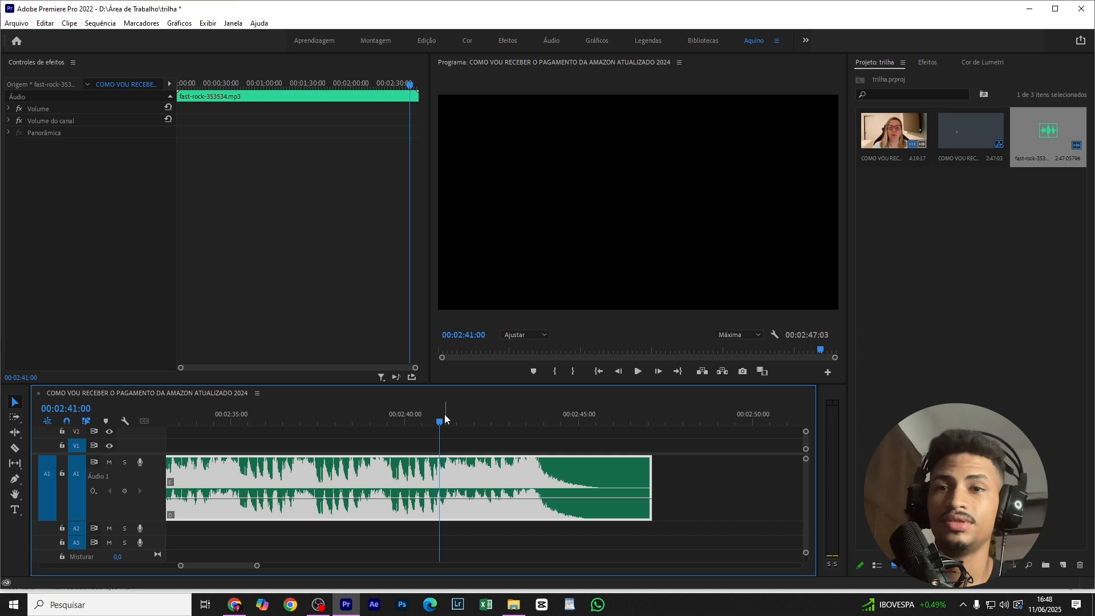
# Step: Listen to the song's ending from 00:02:35:01, and once more from 00:02:34:11
pyautogui.click(432, 422)
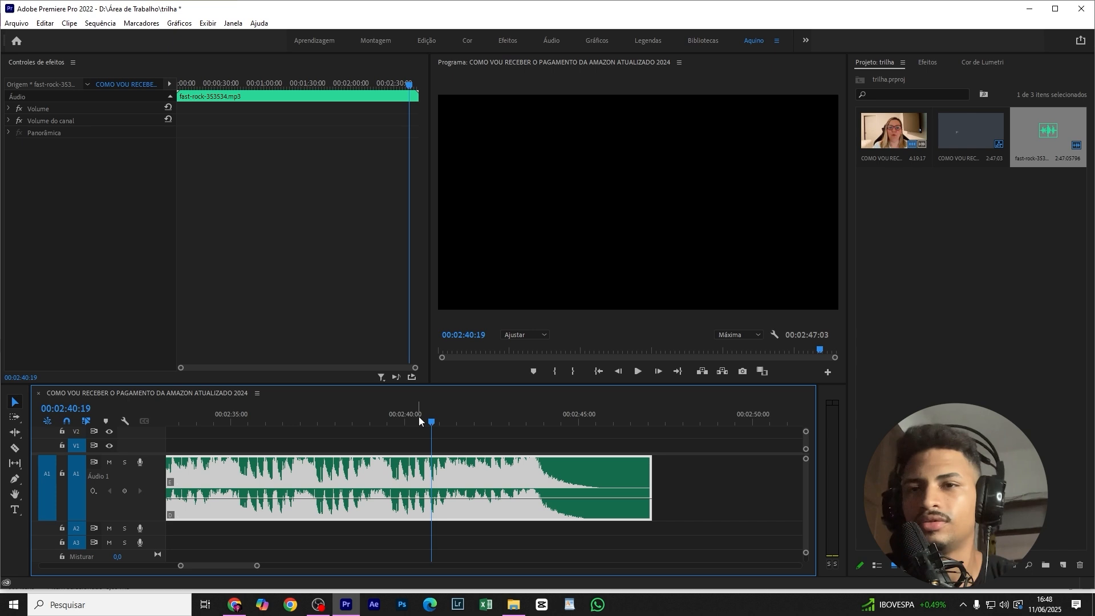
pyautogui.click(234, 424)
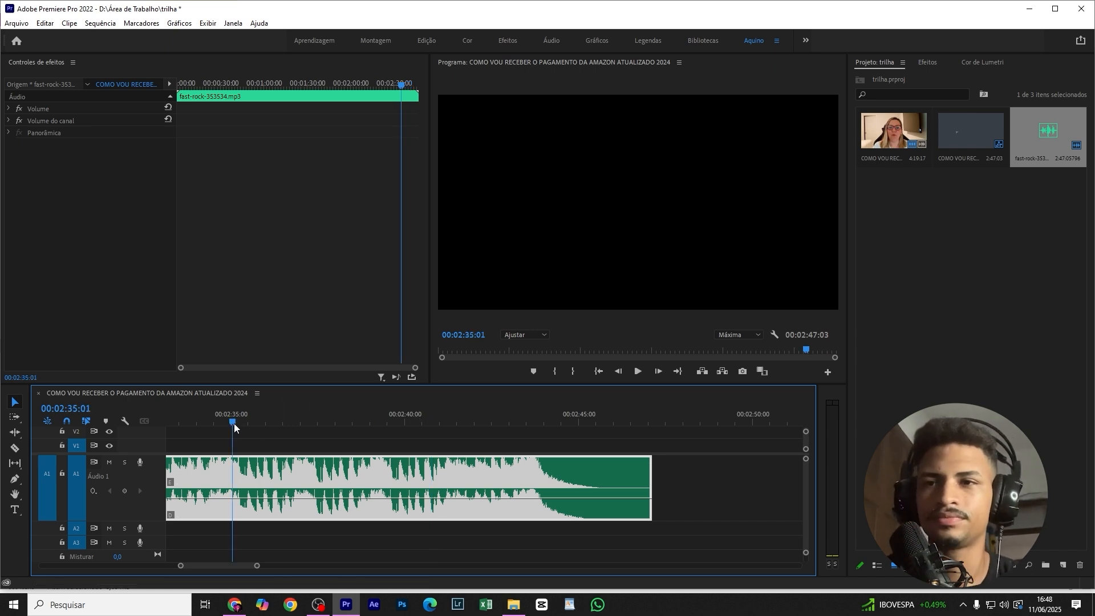
pyautogui.press('space')
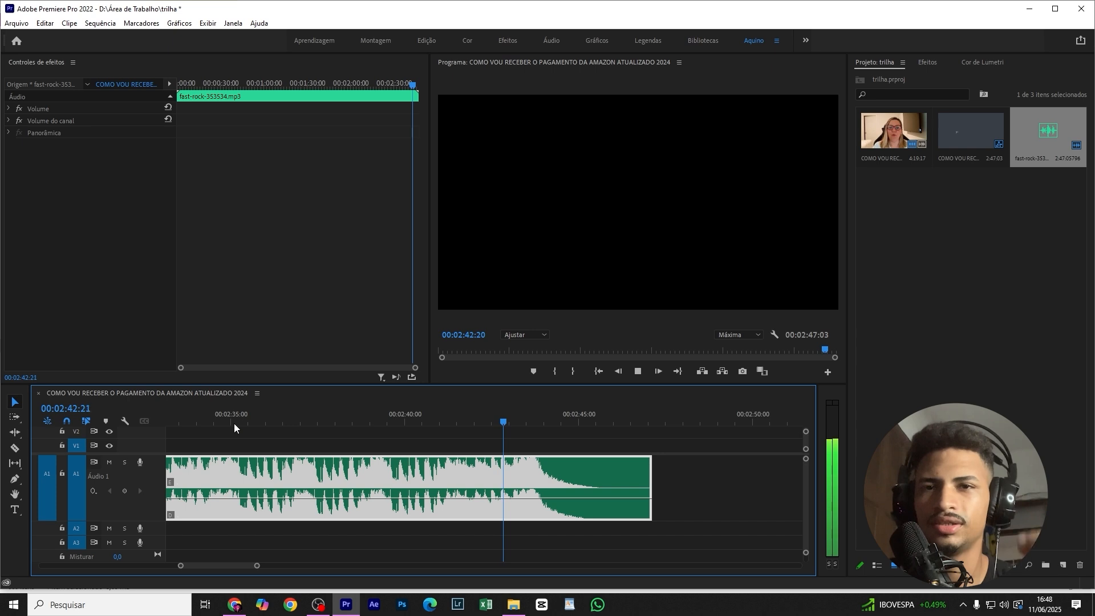
pyautogui.press('space')
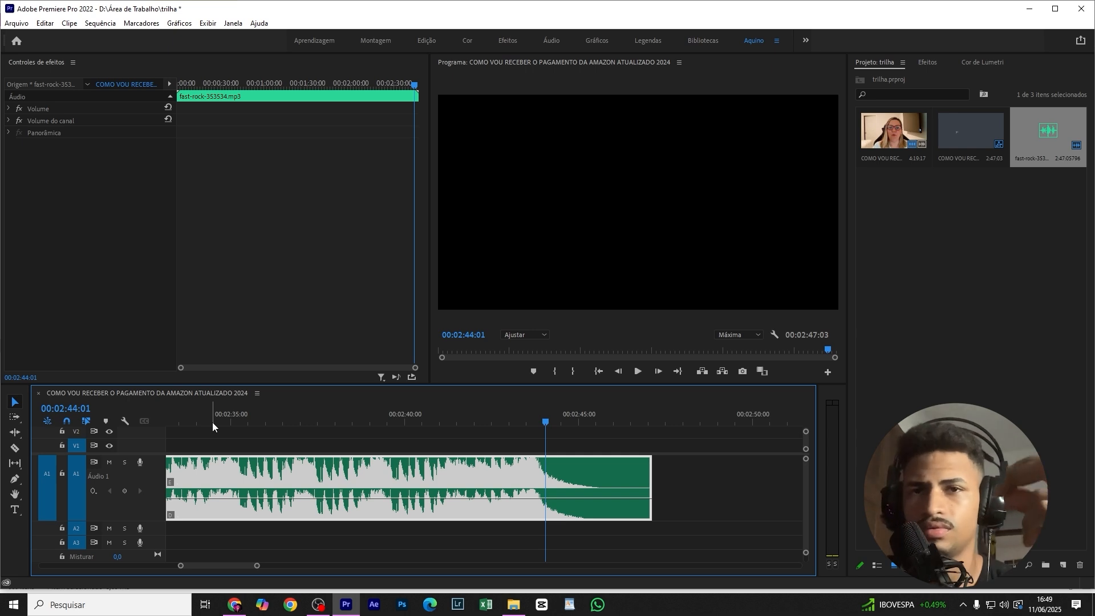
pyautogui.click(212, 422)
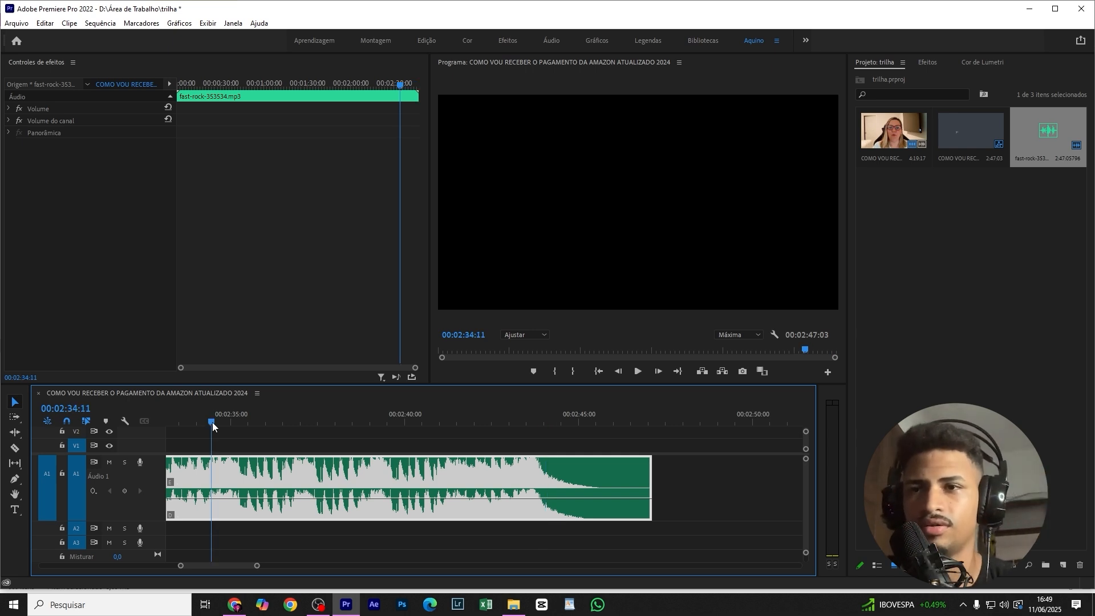
pyautogui.press('space')
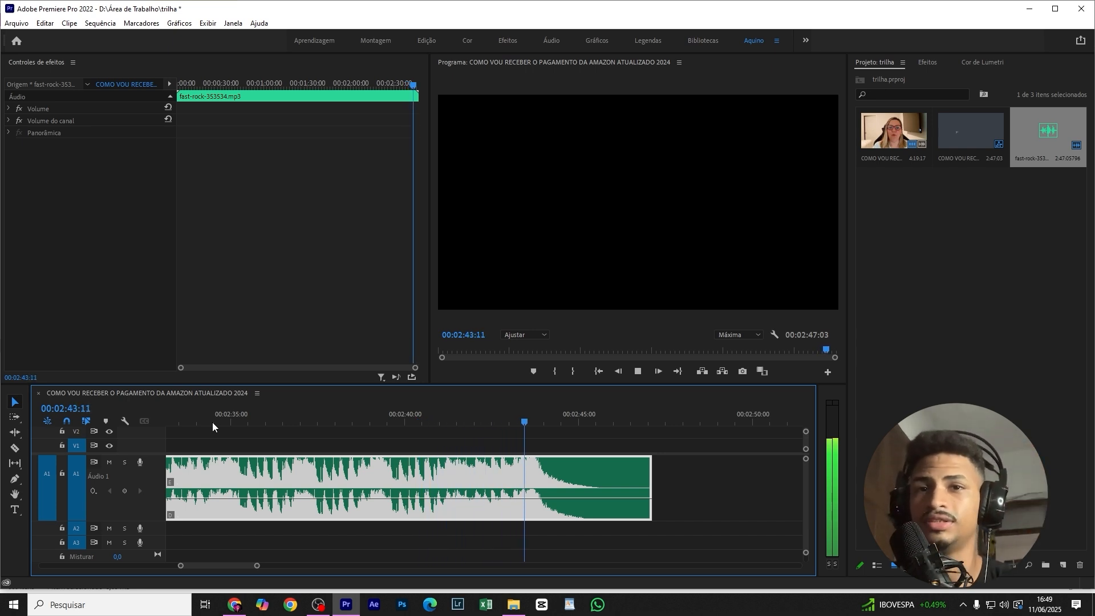
pyautogui.press('space')
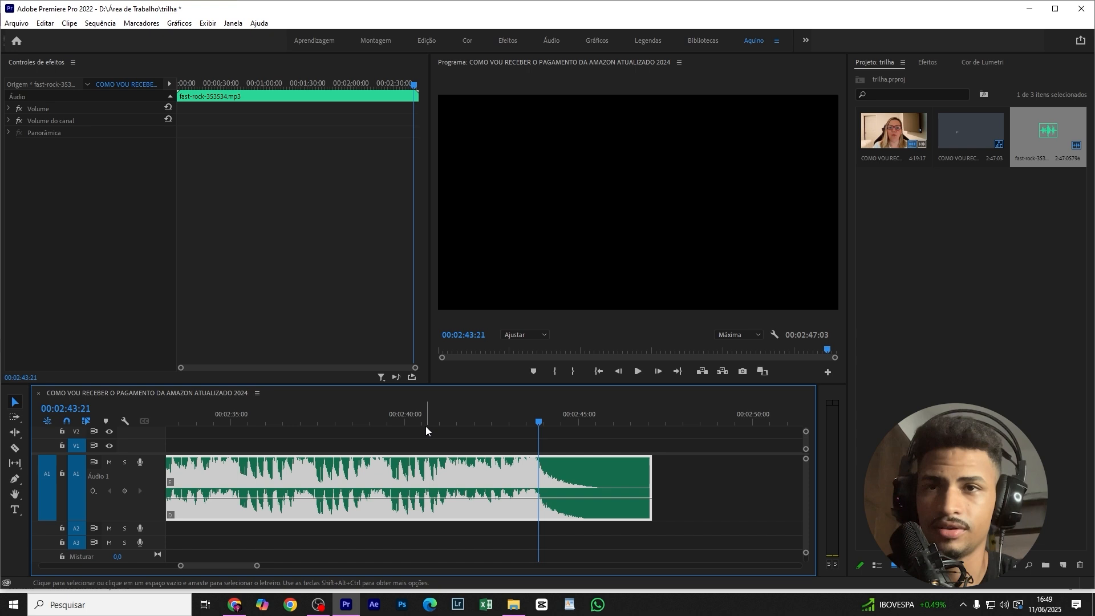
# Step: Play the song's last beats from 00:02:40:21 to the decay, then return the playhead to 00:02:40:21
pyautogui.scroll(3, 426, 426)
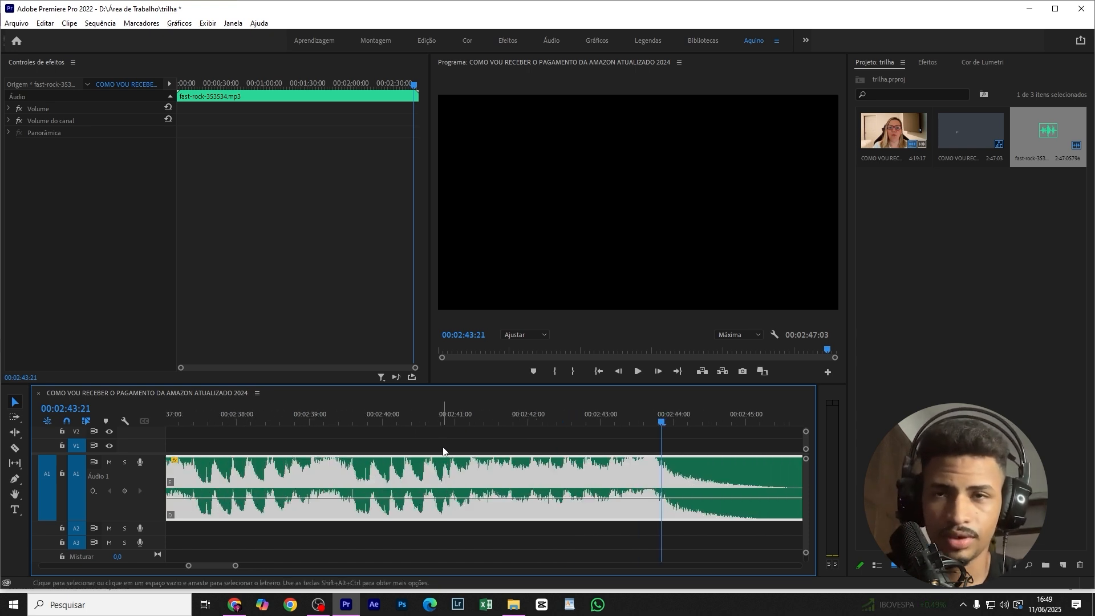
pyautogui.scroll(3, 443, 456)
pyautogui.scroll(-6, 420, 460)
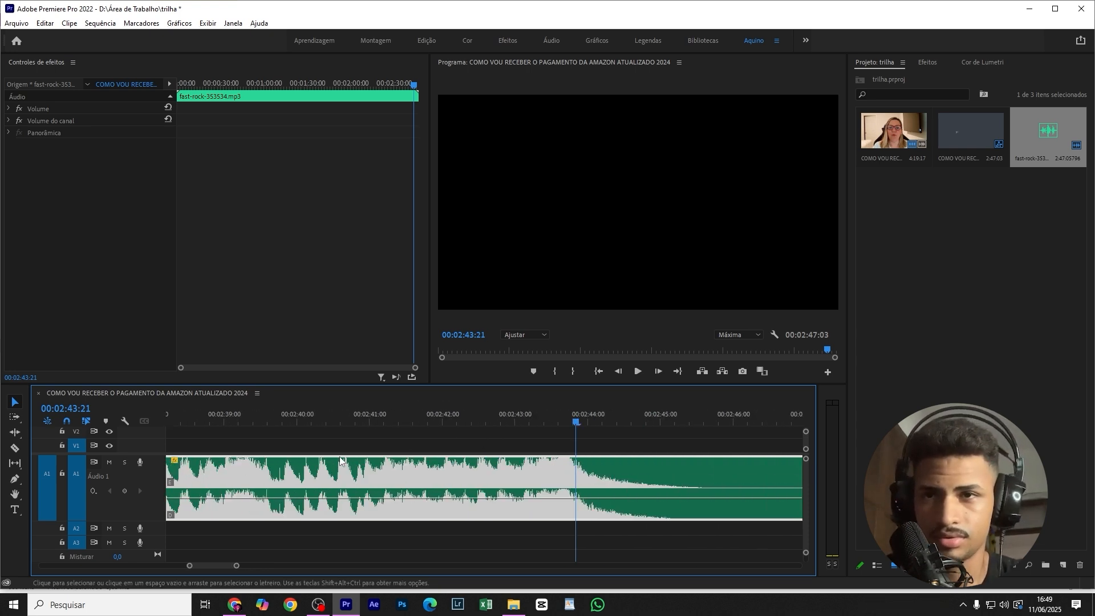
pyautogui.click(358, 419)
pyautogui.press('space')
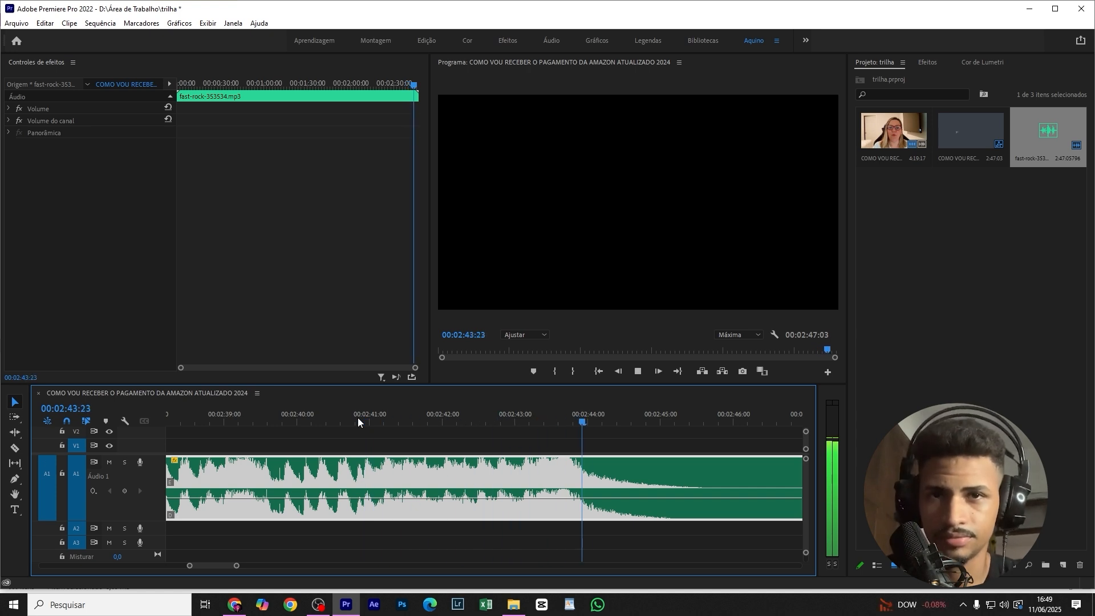
pyautogui.click(358, 418)
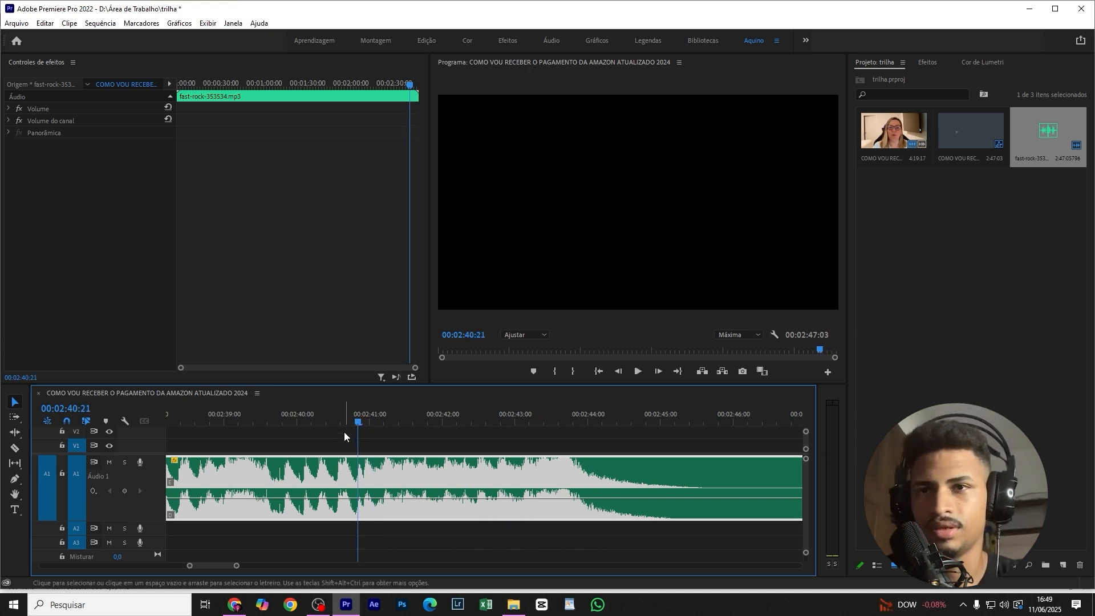
# Step: Play the song's ending from 00:02:39:05 and split the fast-rock clip at 00:02:41:12
pyautogui.click(299, 419)
pyautogui.click(256, 419)
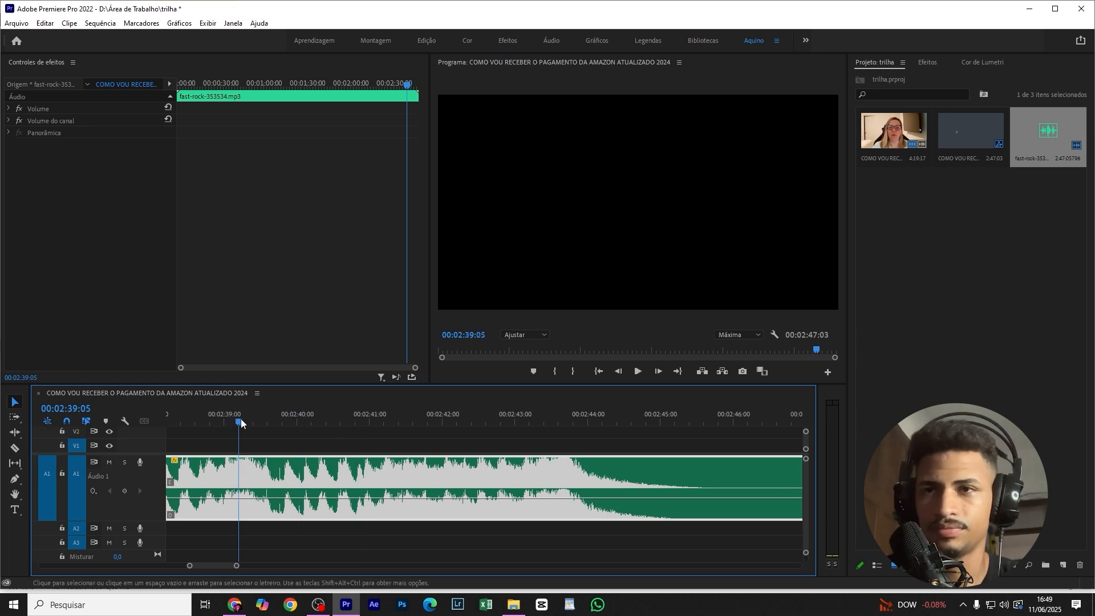
pyautogui.press('space')
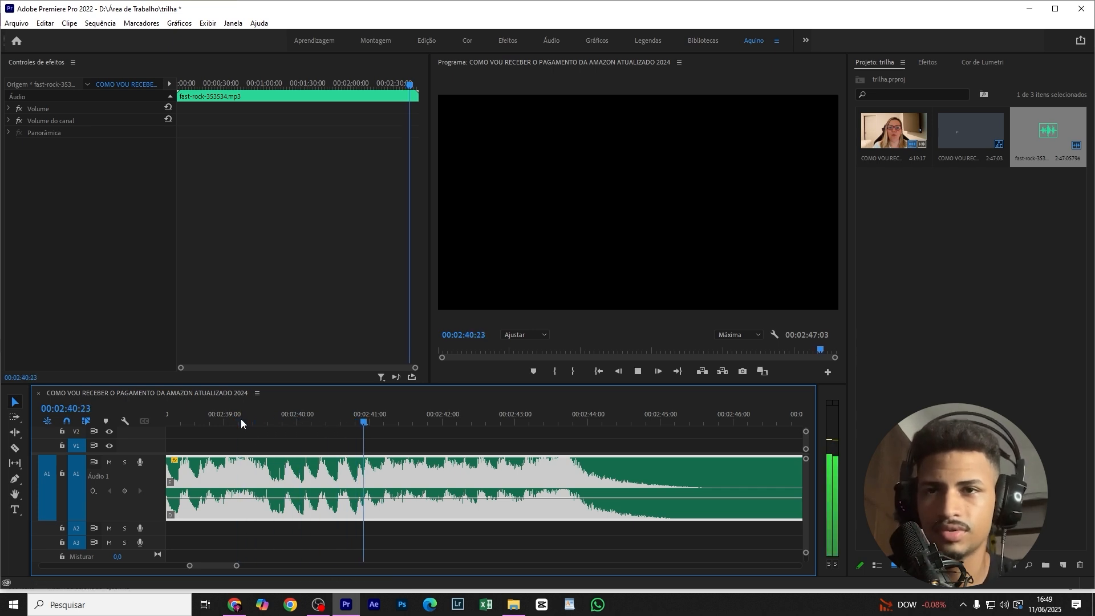
pyautogui.press('space')
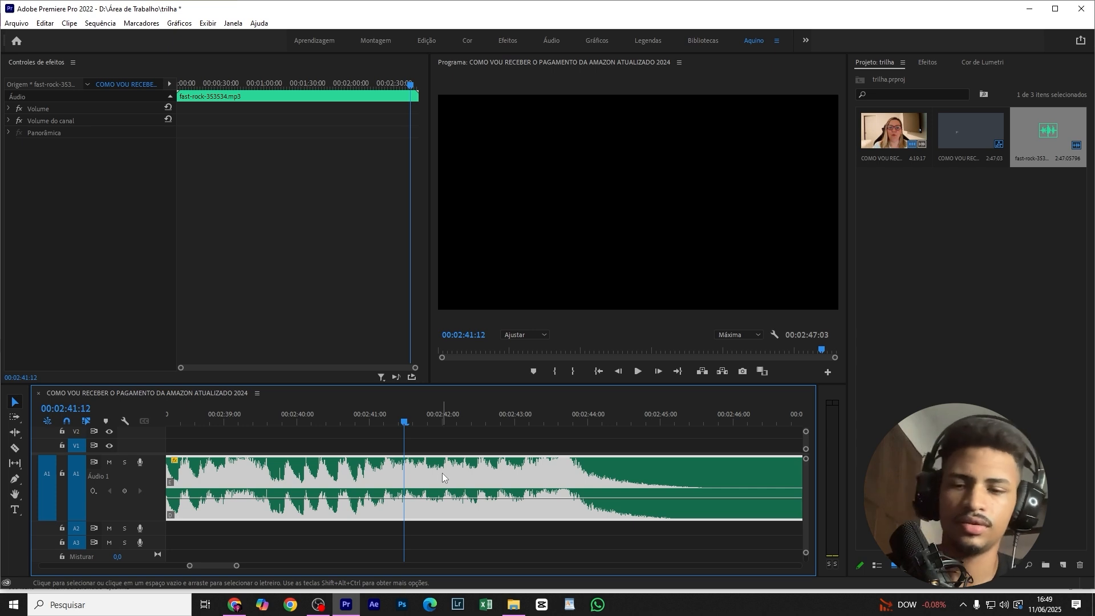
pyautogui.hotkey('ctrl', 'k')
pyautogui.press('-')
pyautogui.press('-')
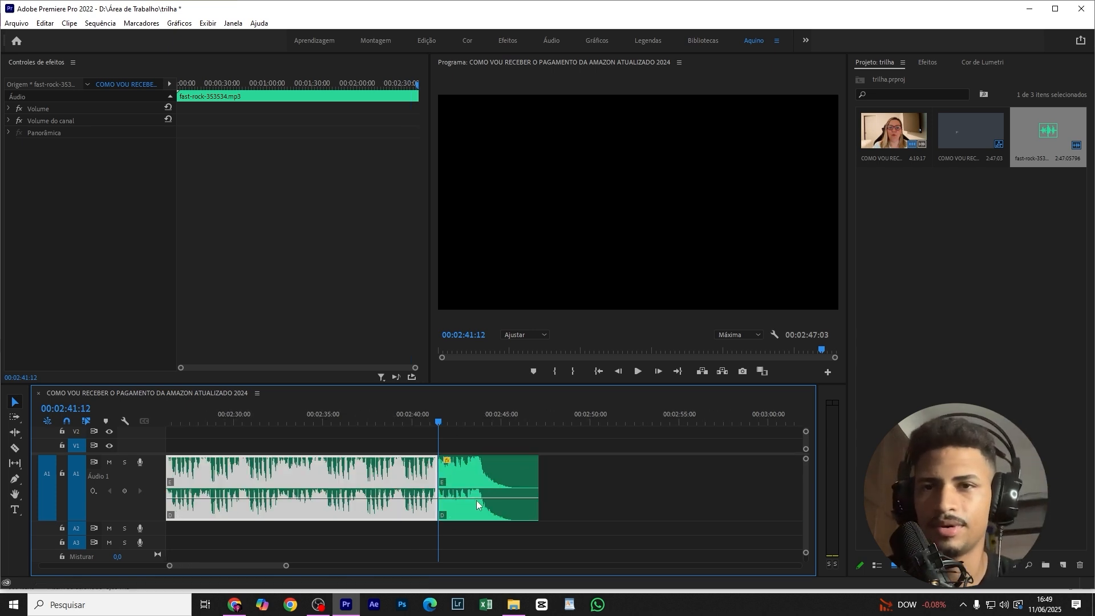
# Step: Move the separated ending piece about four seconds later, leaving a gap after the main song clip, and listen to it
pyautogui.moveTo(477, 501); pyautogui.dragTo(542, 467)
pyautogui.click(503, 416)
pyautogui.press('space')
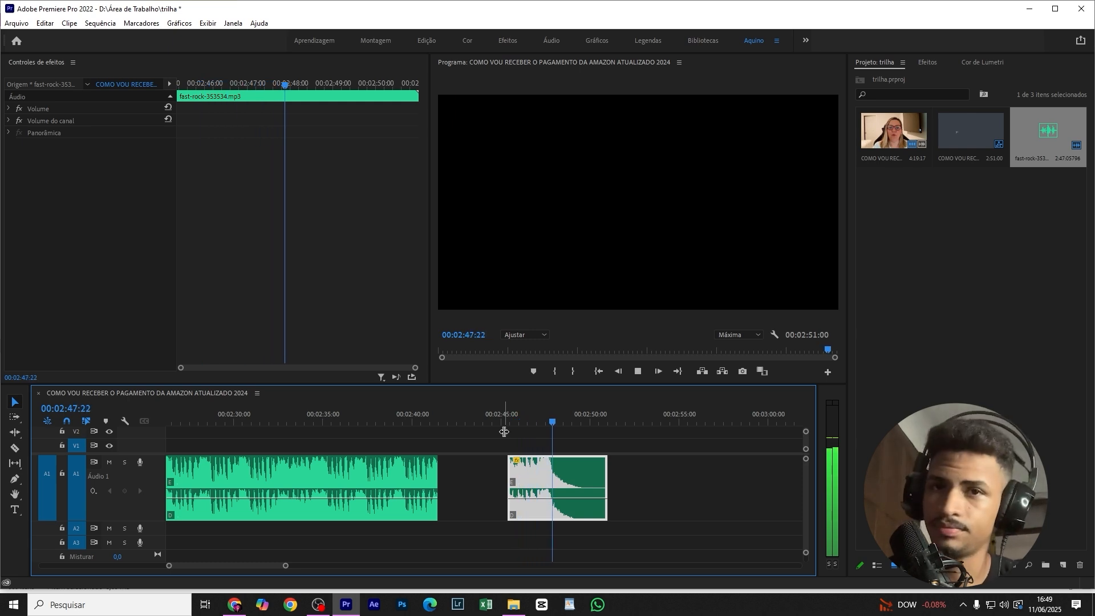
pyautogui.press('-')
pyautogui.press('-')
pyautogui.press('space')
pyautogui.click(612, 491)
pyautogui.click(603, 484)
pyautogui.press('-')
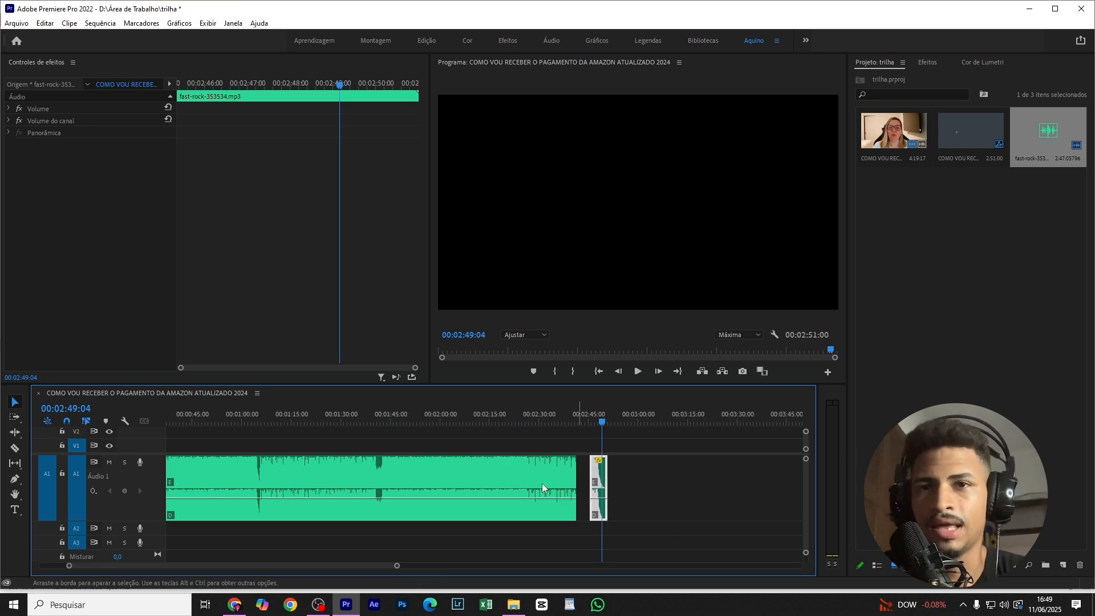
# Step: Listen to the song just after its first quiet passage, then return the playhead to 00:00:20:04
pyautogui.scroll(4, 177, 463)
pyautogui.scroll(8, 200, 463)
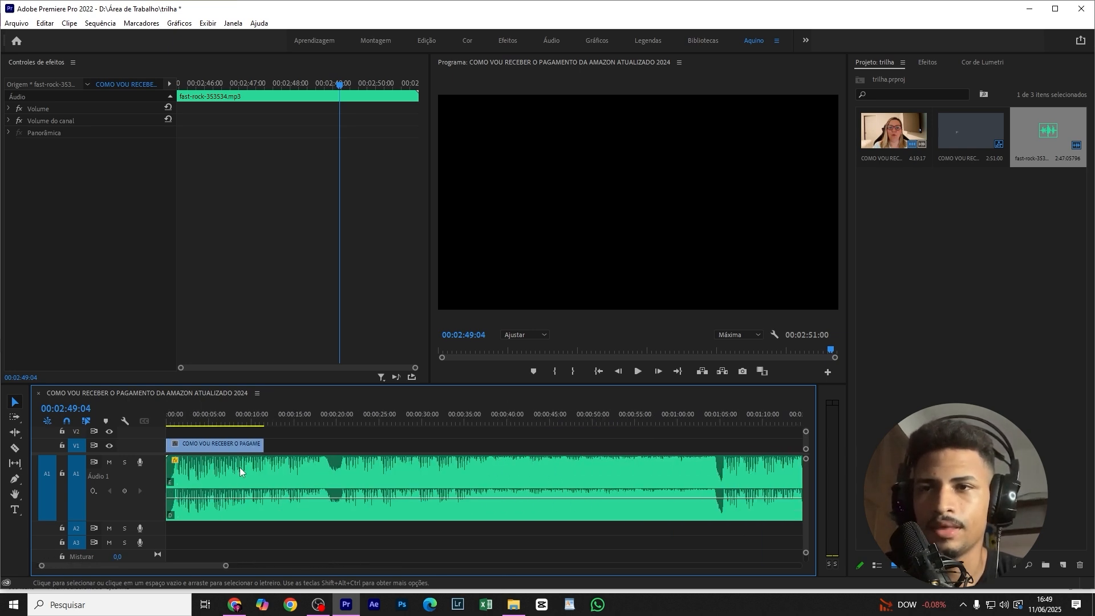
pyautogui.click(340, 415)
pyautogui.press('space')
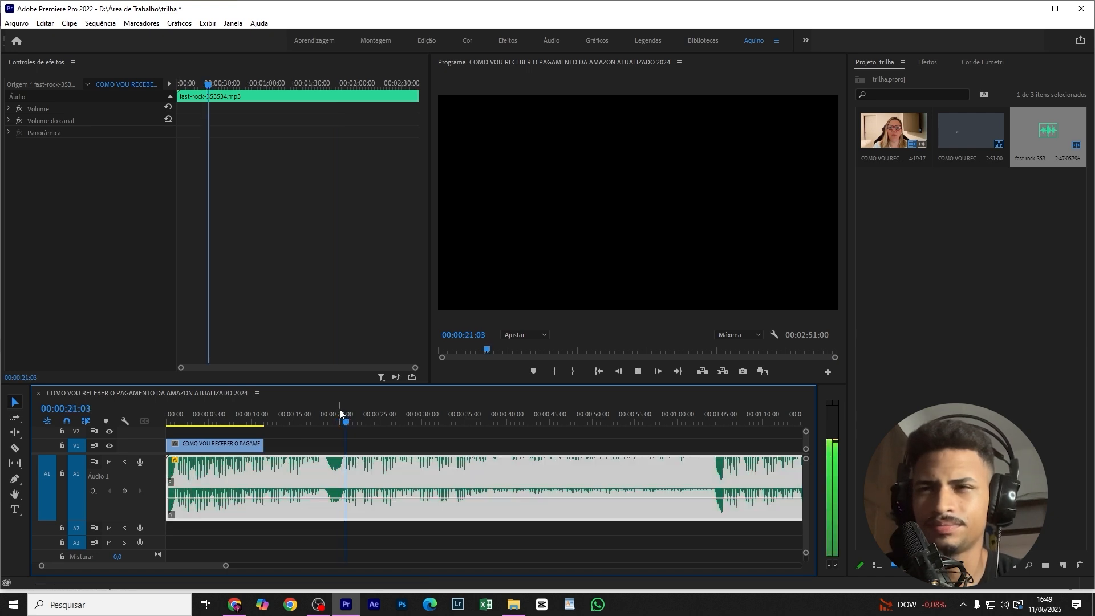
pyautogui.click(339, 409)
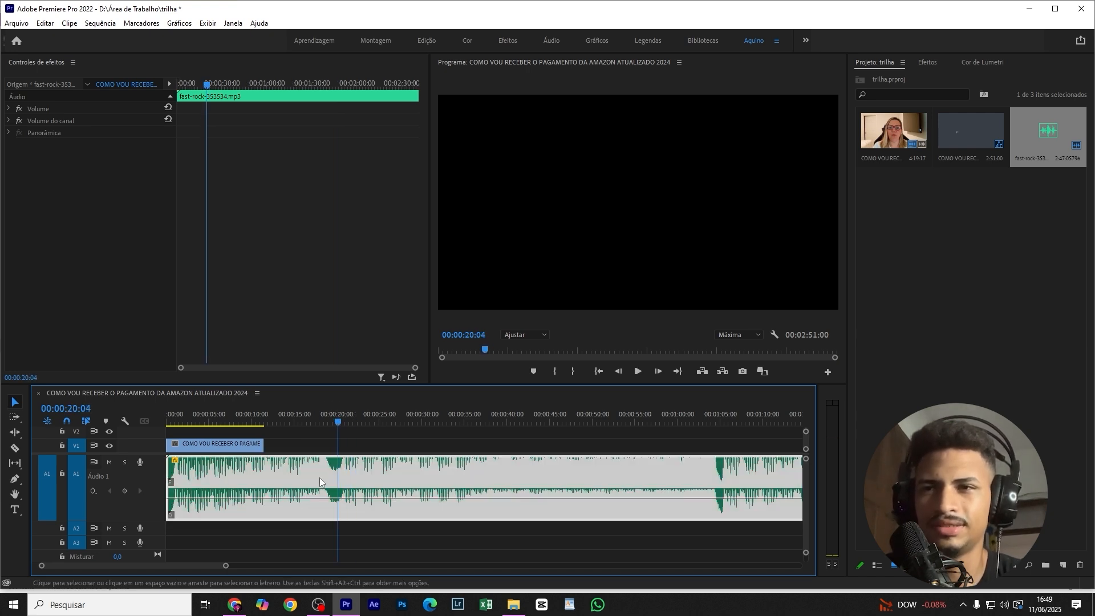
# Step: Play the intro video with the music from near the start of the sequence
pyautogui.click(176, 422)
pyautogui.press('space')
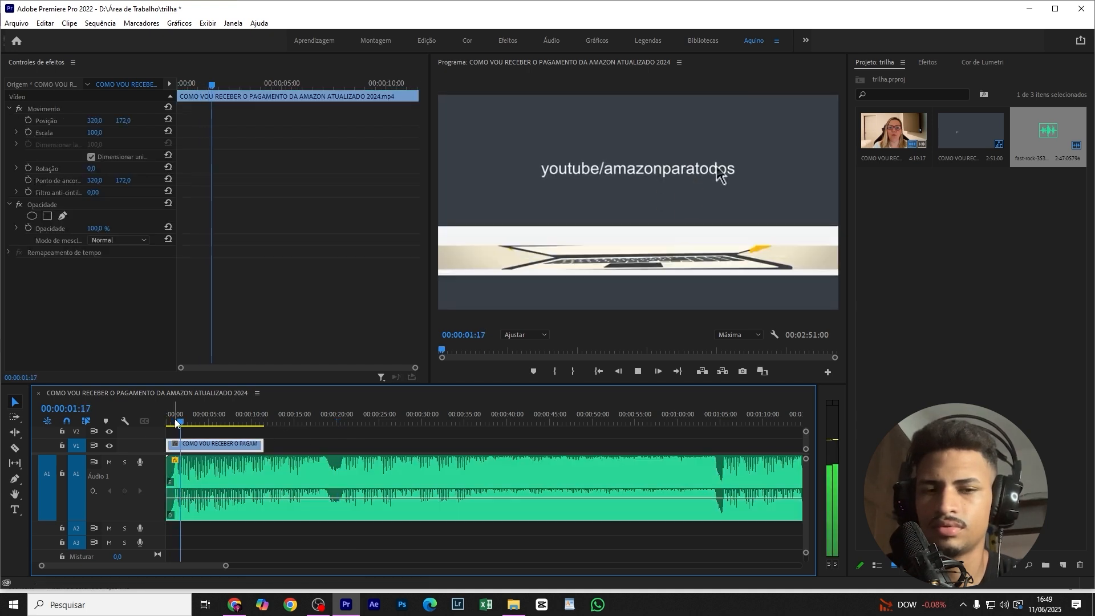
pyautogui.click(175, 422)
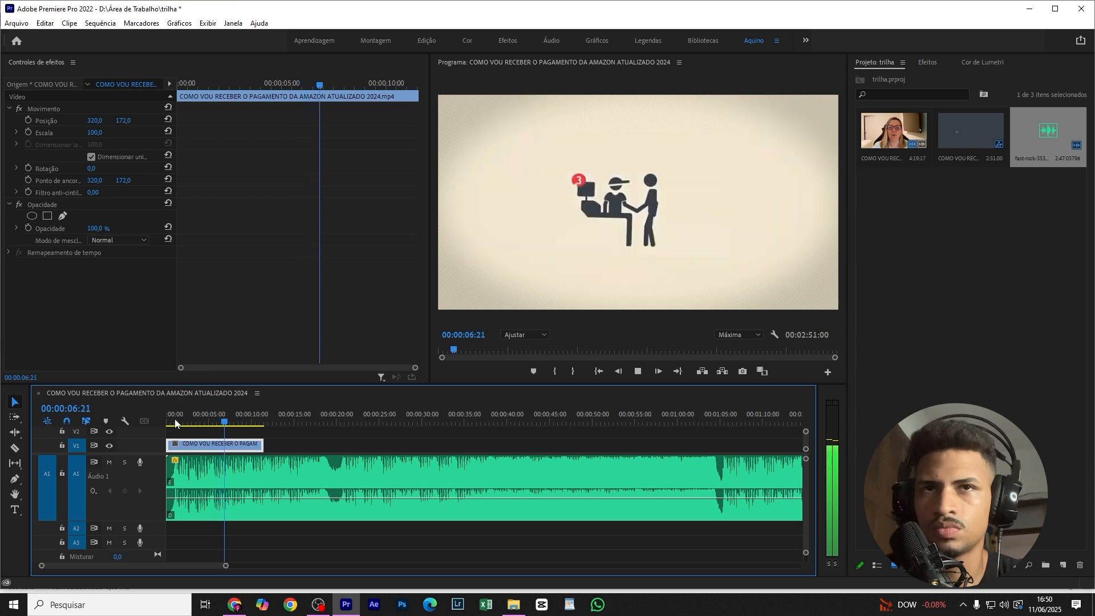
pyautogui.press('space')
# Step: Listen to the song's next section from 00:00:20:09 and stop at 00:00:26:13
pyautogui.click(341, 414)
pyautogui.press('=')
pyautogui.click(351, 478)
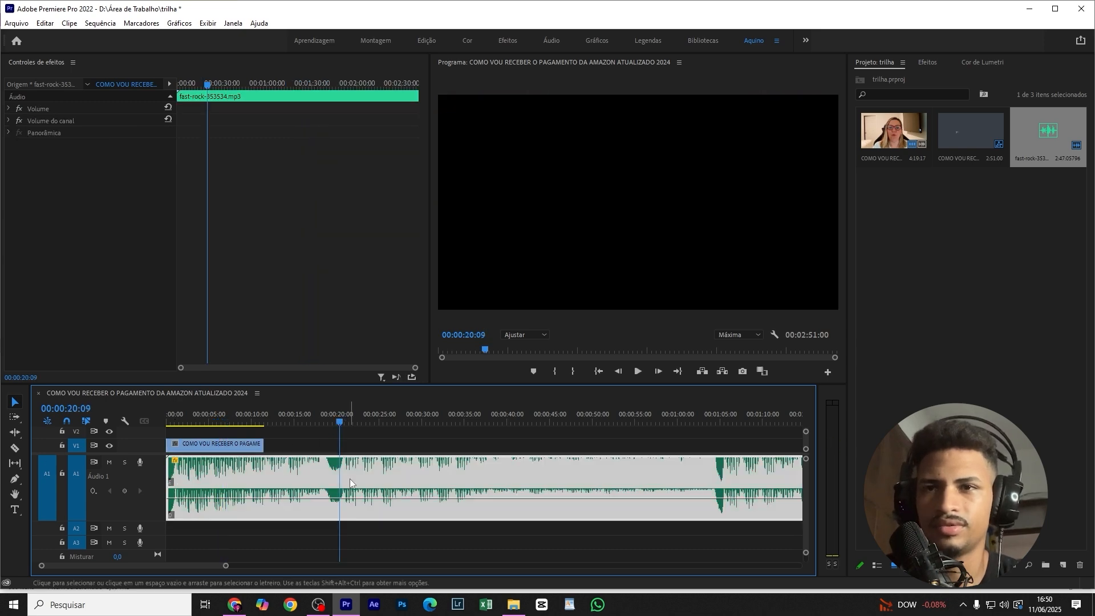
pyautogui.press('=')
pyautogui.press('=')
pyautogui.press('space')
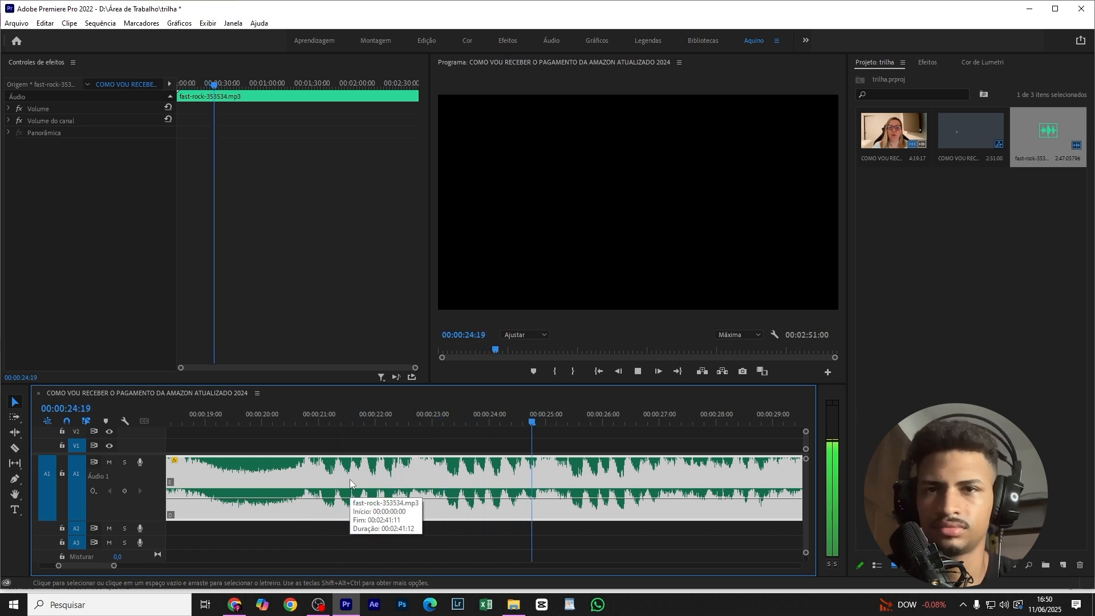
pyautogui.press('space')
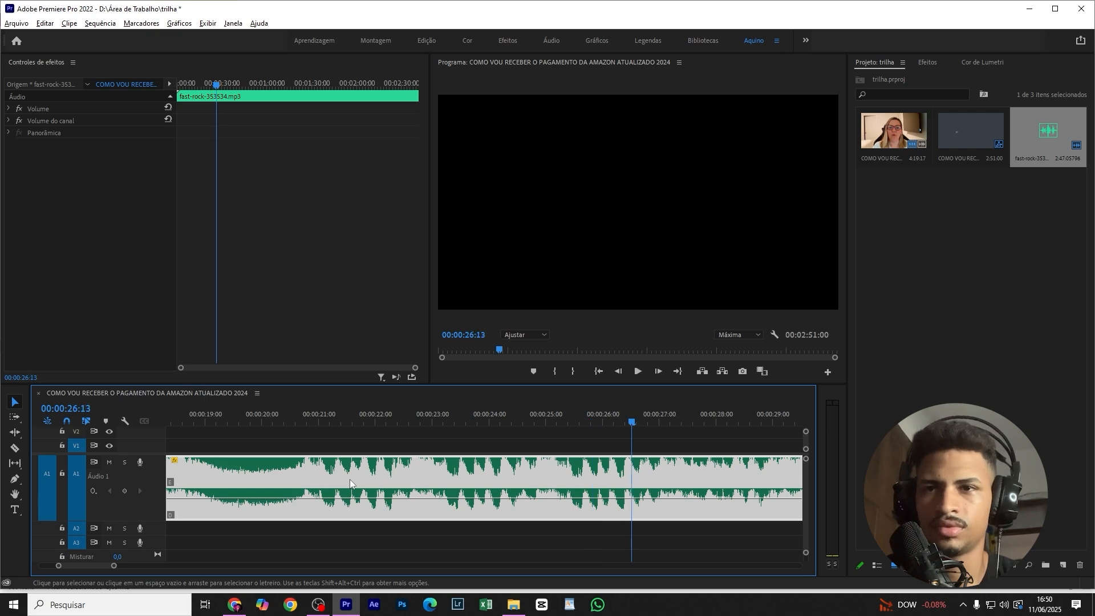
# Step: Briefly replay the end of the quiet passage and leave the playhead at 00:00:20:11 to inspect the waveform
pyautogui.press('-')
pyautogui.press('-')
pyautogui.click(331, 420)
pyautogui.press('space')
pyautogui.press('space')
pyautogui.press('=')
pyautogui.press('=')
pyautogui.press('=')
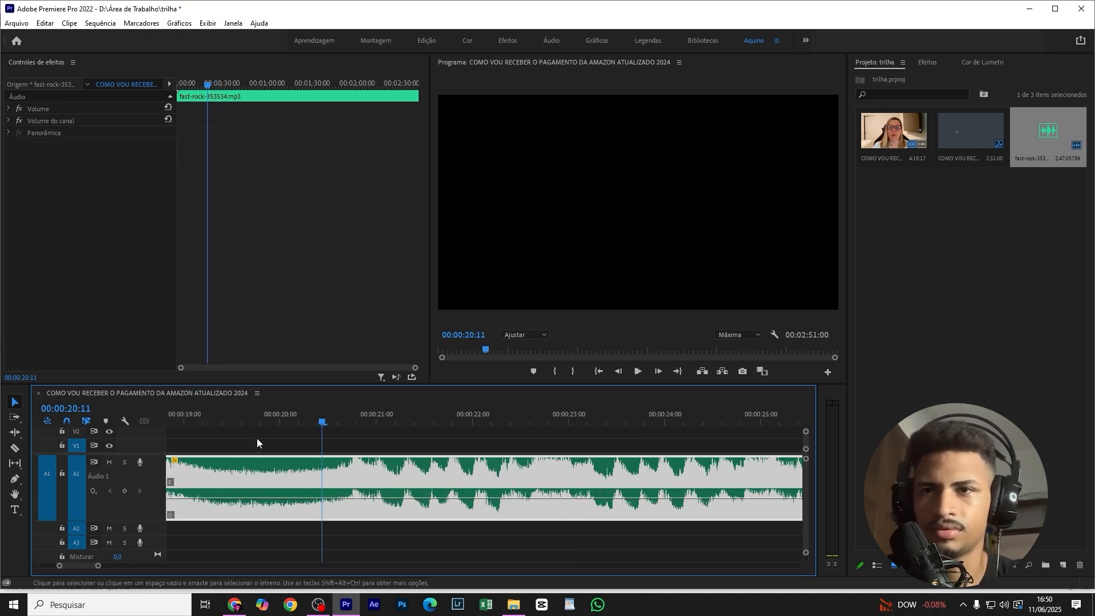
# Step: Play the song from 00:00:14:18 through the quiet passage into the following section
pyautogui.press('-')
pyautogui.press('-')
pyautogui.press('-')
pyautogui.click(251, 421)
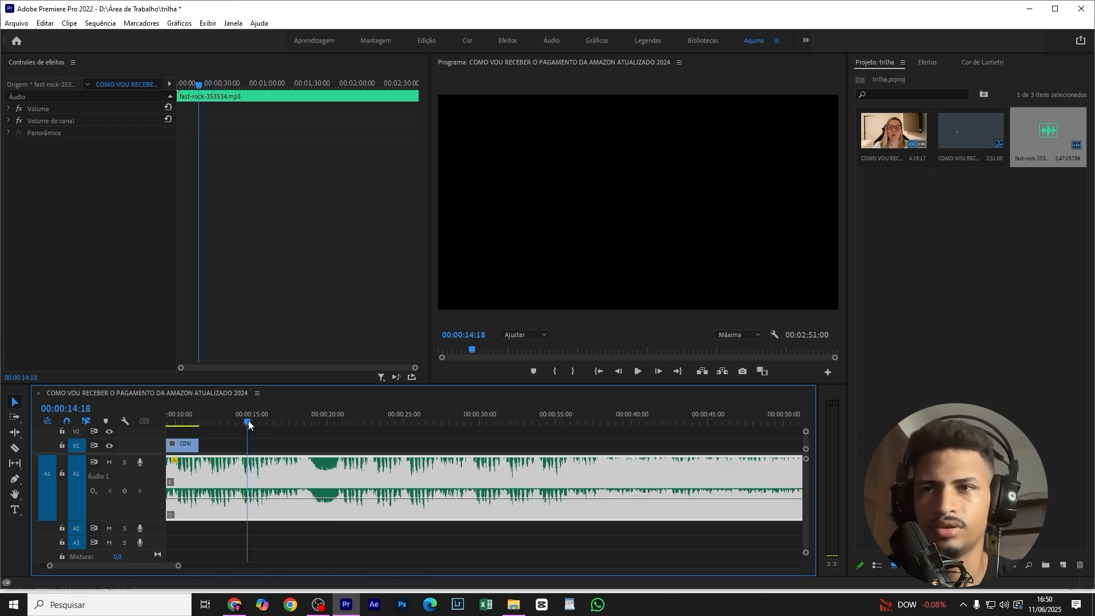
pyautogui.press('space')
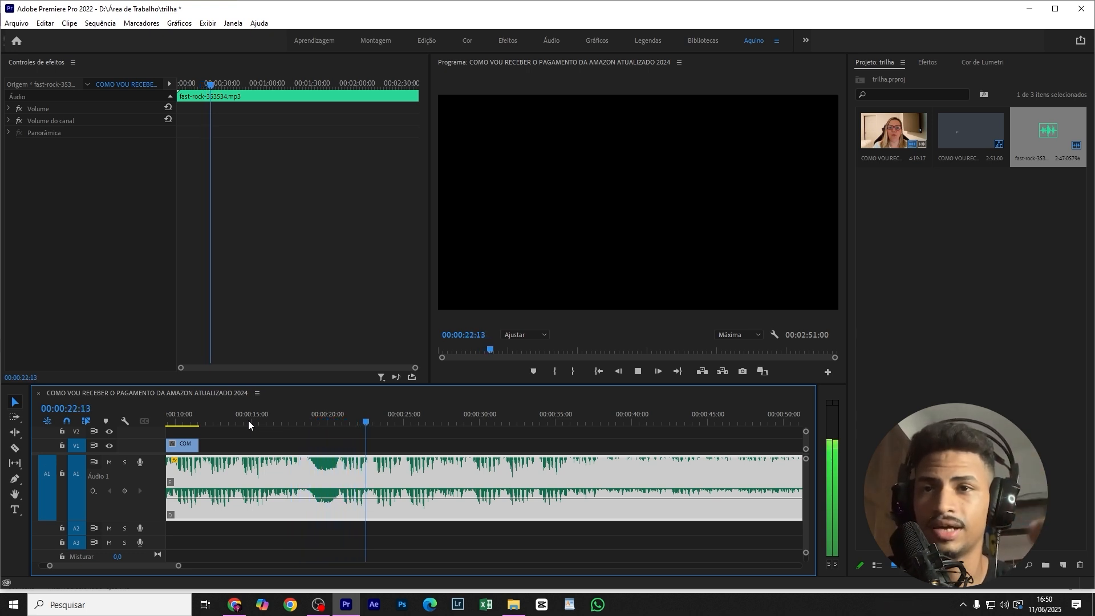
pyautogui.press('space')
# Step: Split the fast-rock clip at 00:00:20:18, delete the part before it, and move the remaining part to the sequence start
pyautogui.click(318, 423)
pyautogui.press('=')
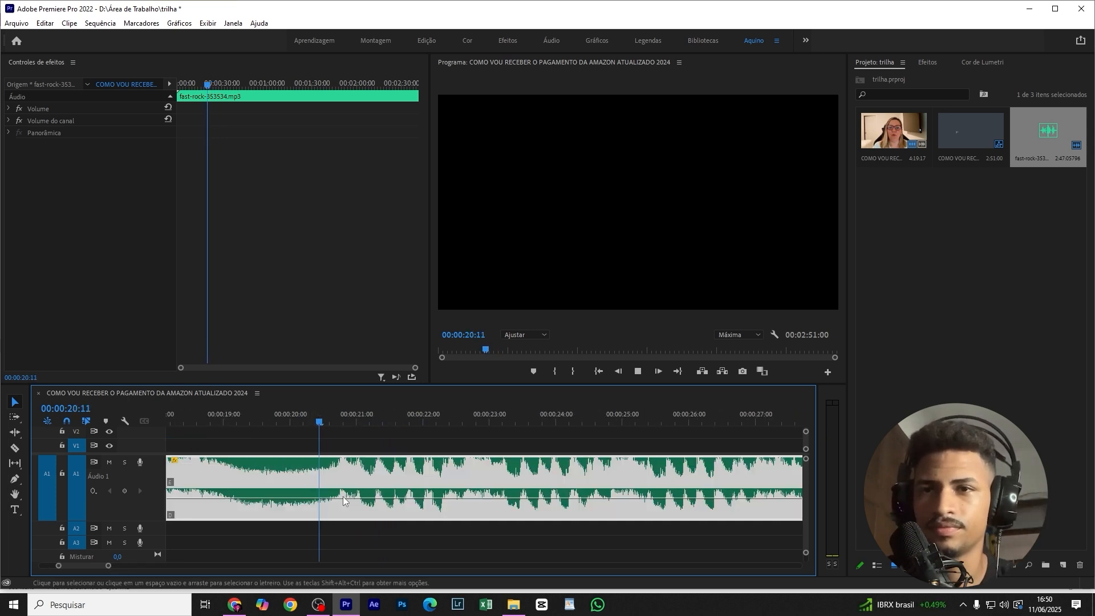
pyautogui.press('space')
pyautogui.click(334, 429)
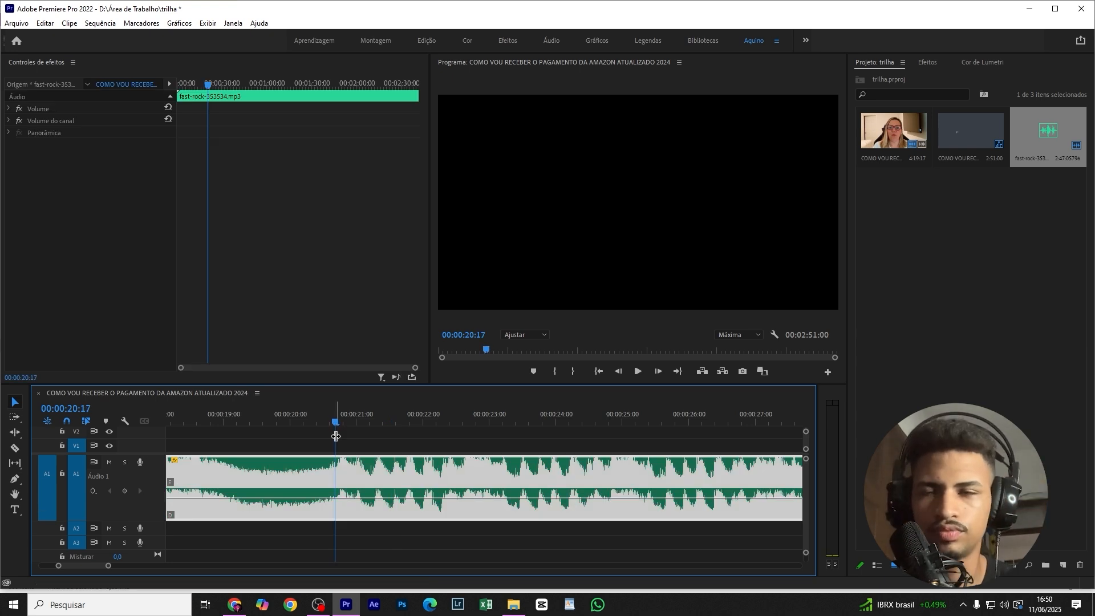
pyautogui.click(337, 422)
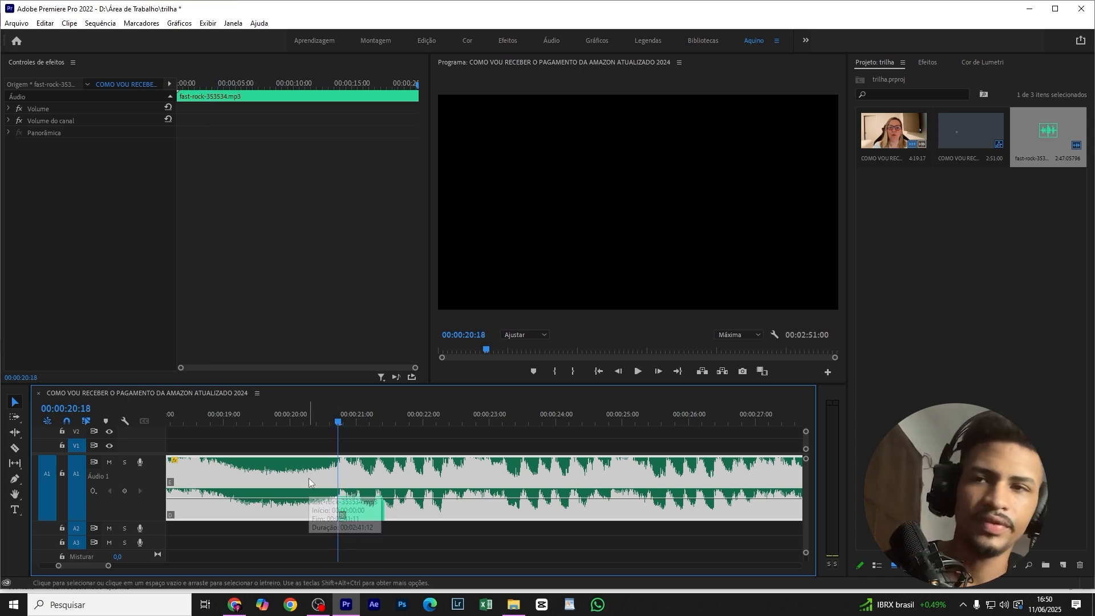
pyautogui.hotkey('ctrl', 'k')
pyautogui.press('Delete')
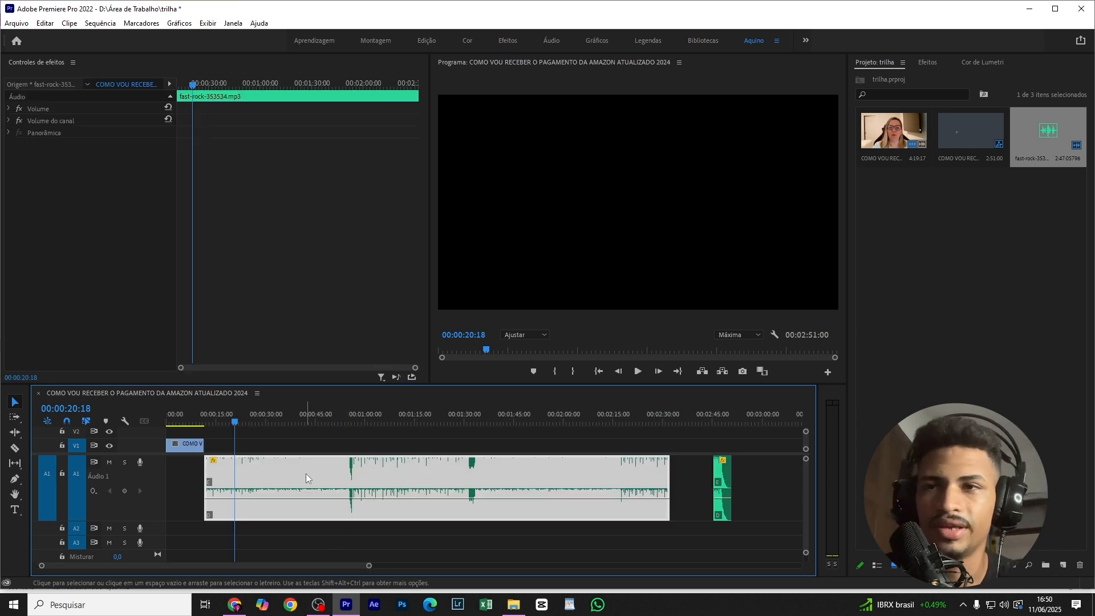
pyautogui.moveTo(306, 474); pyautogui.dragTo(264, 478)
# Step: Move the song's ending piece to track A2 so that it ends together with the intro video
pyautogui.click(722, 473)
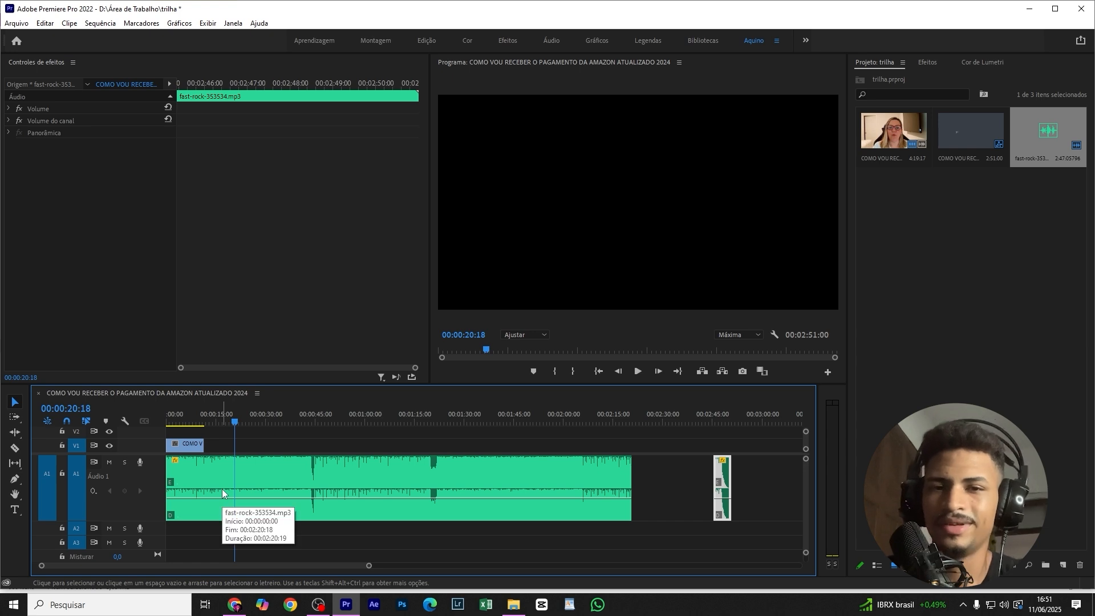
pyautogui.scroll(3, 194, 463)
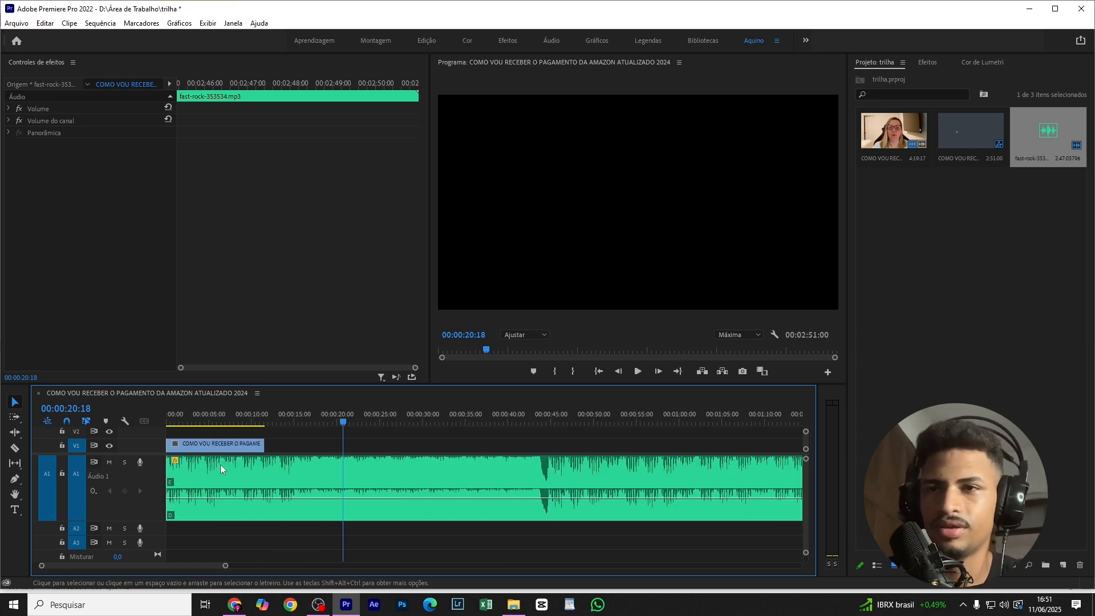
pyautogui.scroll(2, 230, 463)
pyautogui.scroll(-2, 230, 465)
pyautogui.scroll(-3, 228, 464)
pyautogui.moveTo(772, 494); pyautogui.dragTo(612, 534)
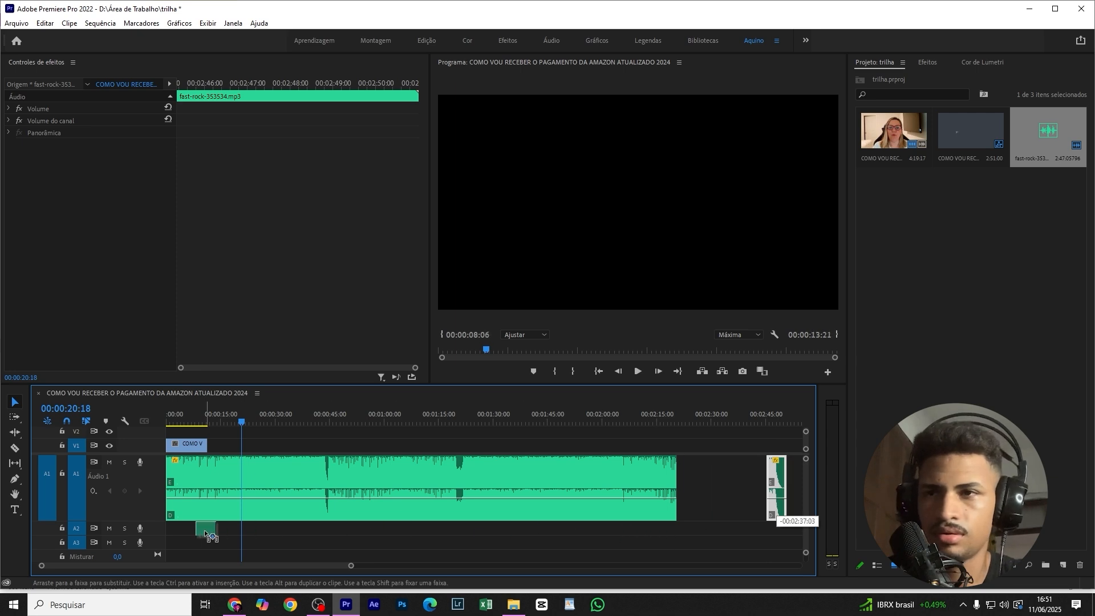
pyautogui.moveTo(204, 535); pyautogui.dragTo(200, 531)
pyautogui.scroll(5, 188, 505)
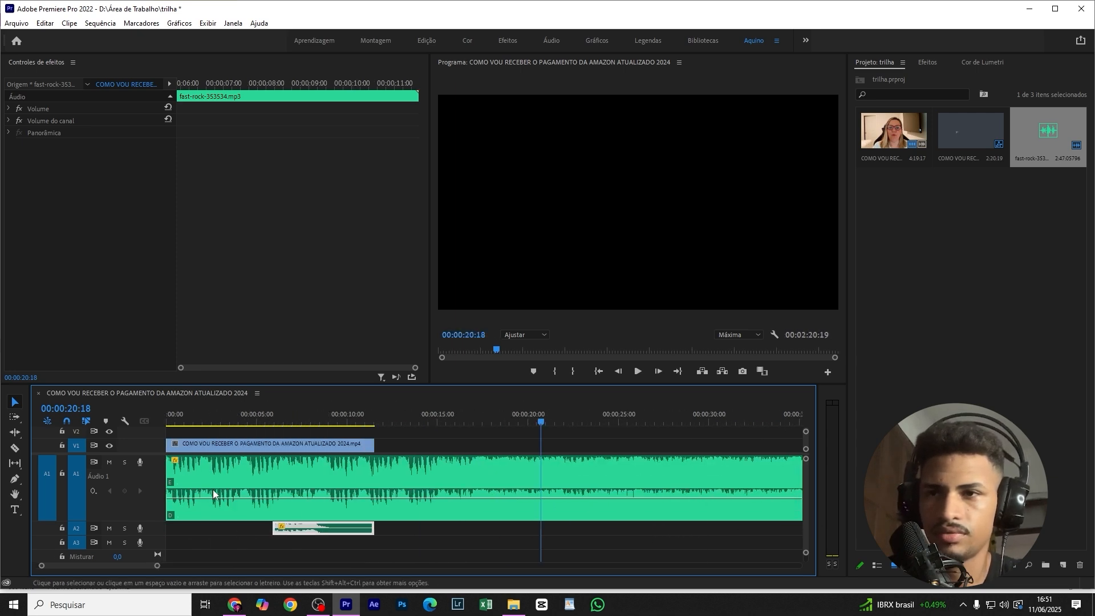
# Step: Play the intro from the start while shifting the A2 ending piece later, past the end of the video
pyautogui.moveTo(197, 421); pyautogui.dragTo(106, 427)
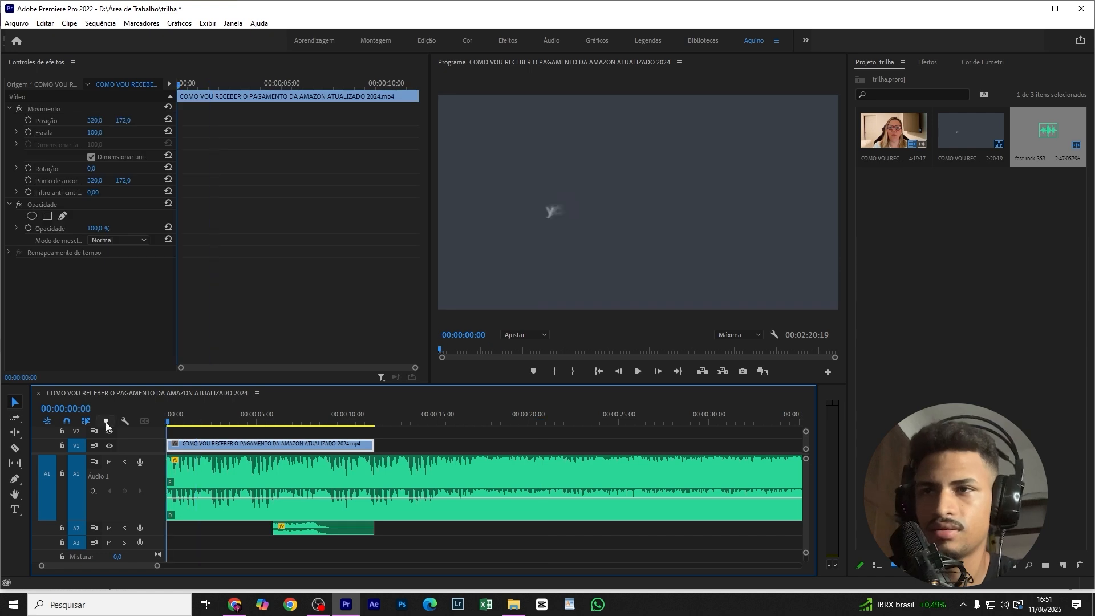
pyautogui.press('space')
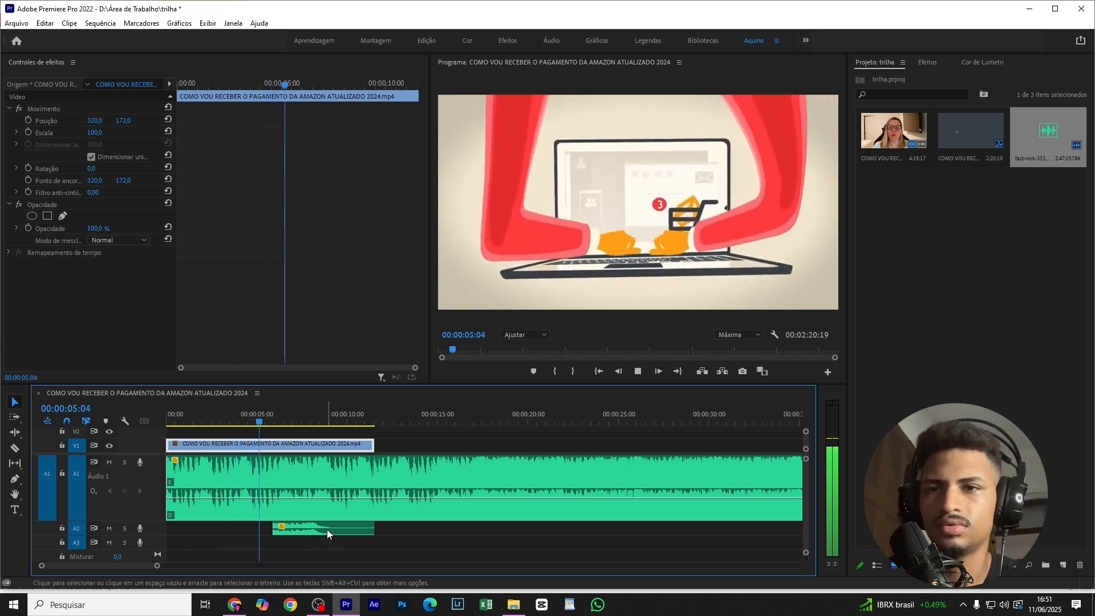
pyautogui.moveTo(327, 529); pyautogui.dragTo(350, 534)
pyautogui.click(355, 538)
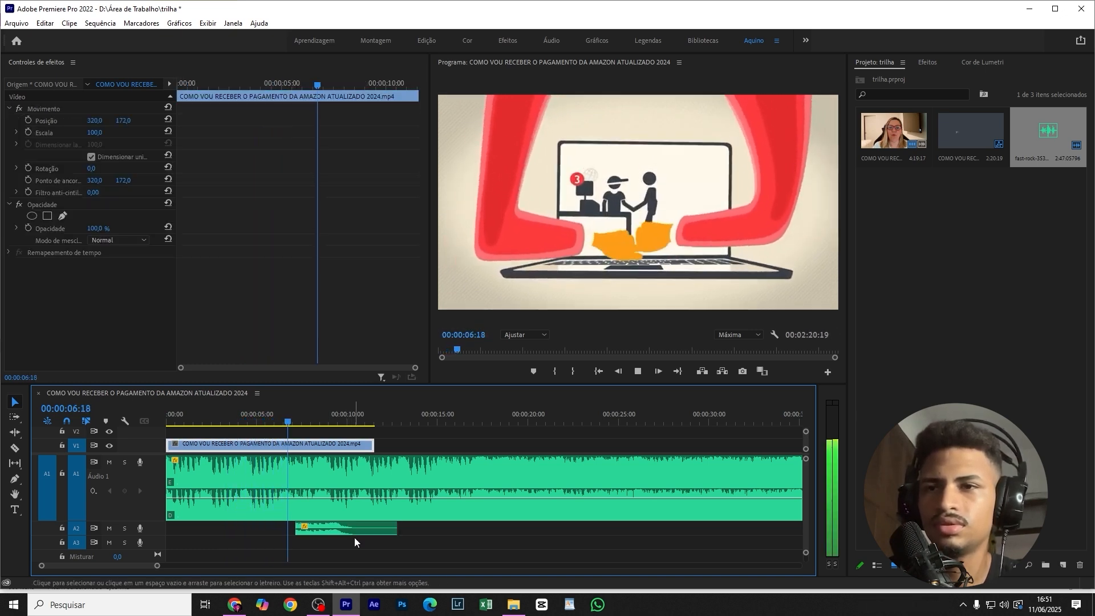
pyautogui.moveTo(342, 529); pyautogui.dragTo(438, 529)
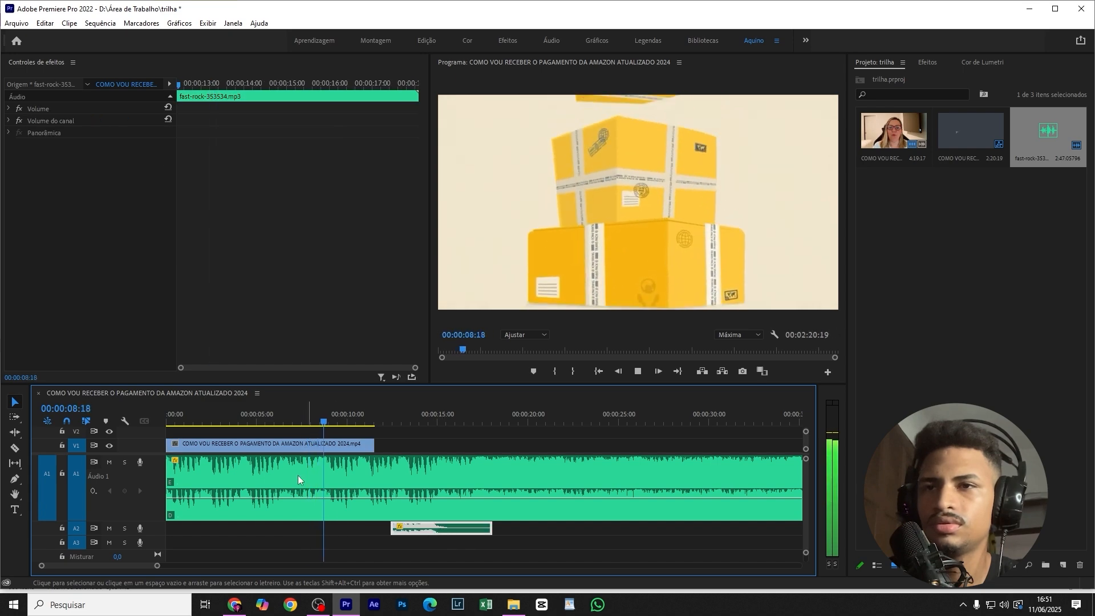
# Step: Stop playback at 00:00:05:15 and move the A2 ending piece back to start at about 00:00:10:00
pyautogui.click(269, 407)
pyautogui.scroll(7, 263, 474)
pyautogui.scroll(-5, 297, 475)
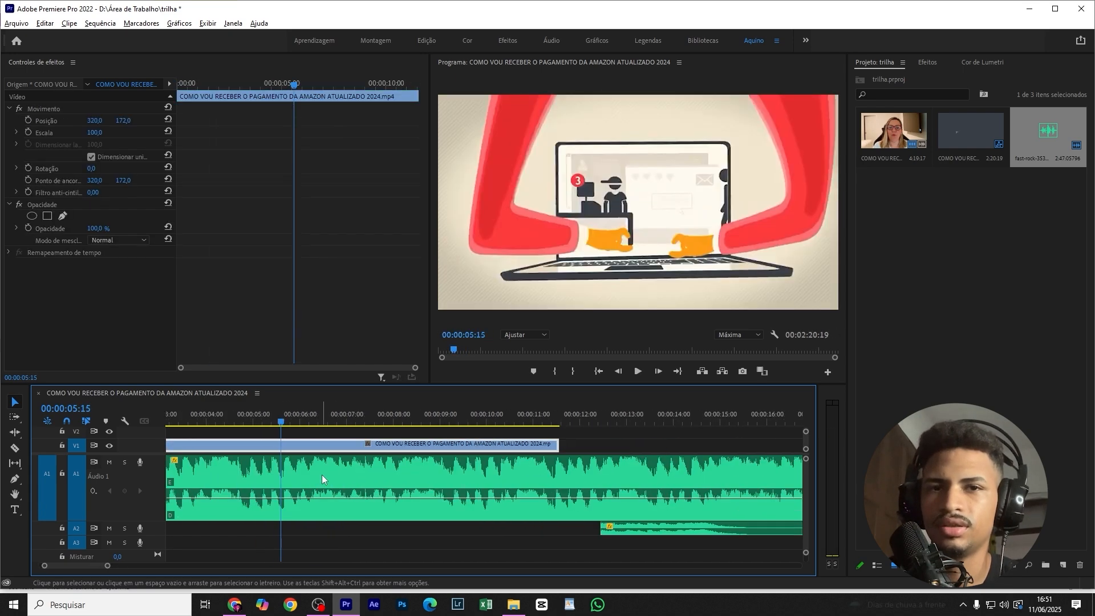
pyautogui.click(548, 531)
pyautogui.moveTo(547, 538); pyautogui.dragTo(468, 526)
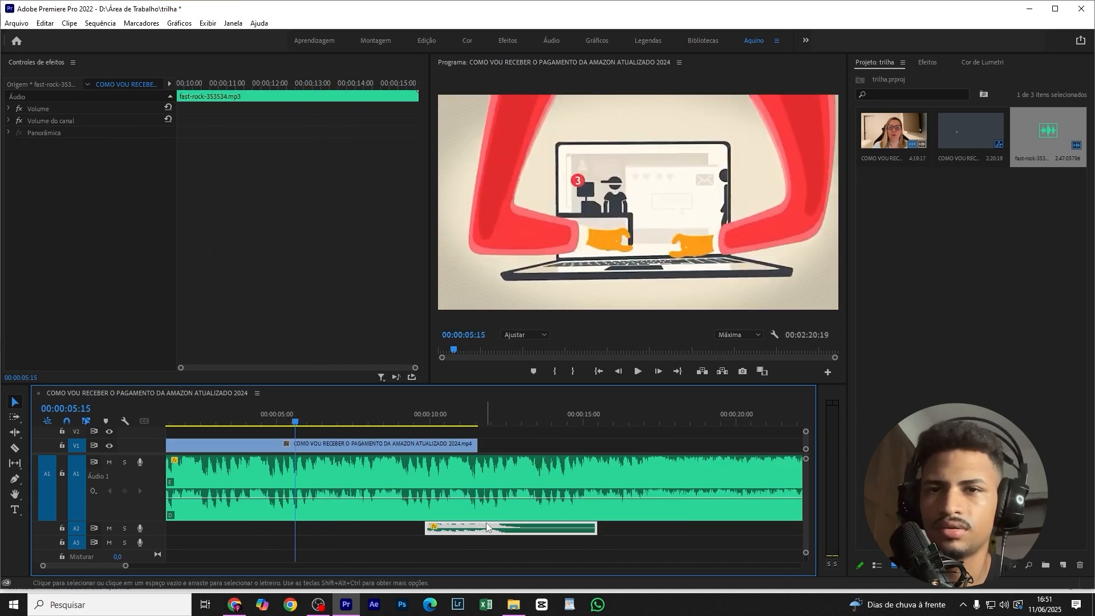
# Step: Play the intro from before 00:00:04:04, stop on the beat at 00:00:06:15, and split the A1 music there
pyautogui.click(226, 412)
pyautogui.press('space')
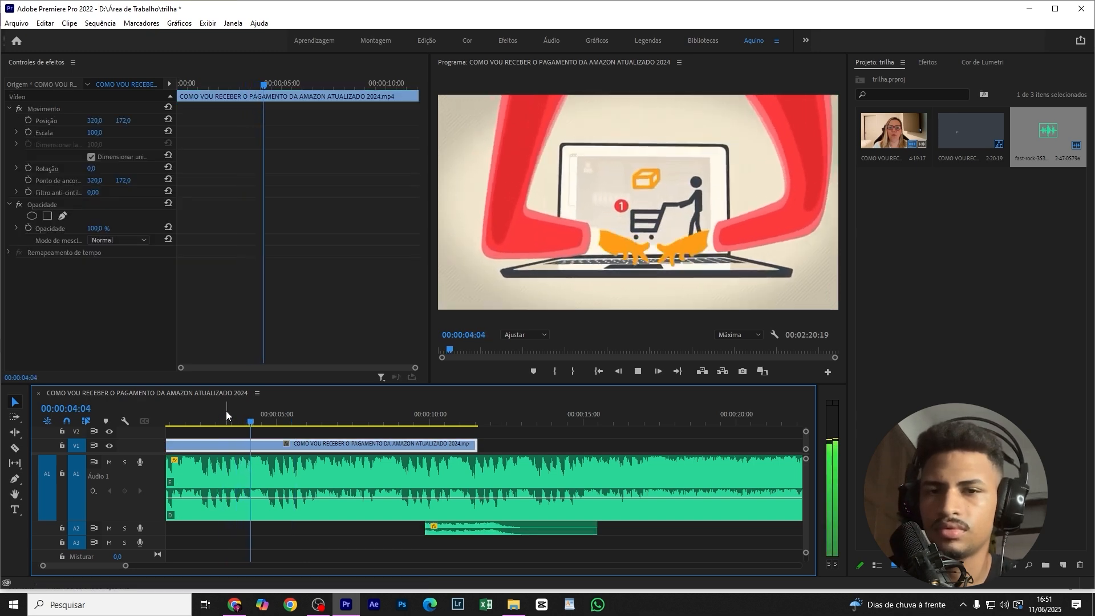
pyautogui.press('space')
pyautogui.click(378, 481)
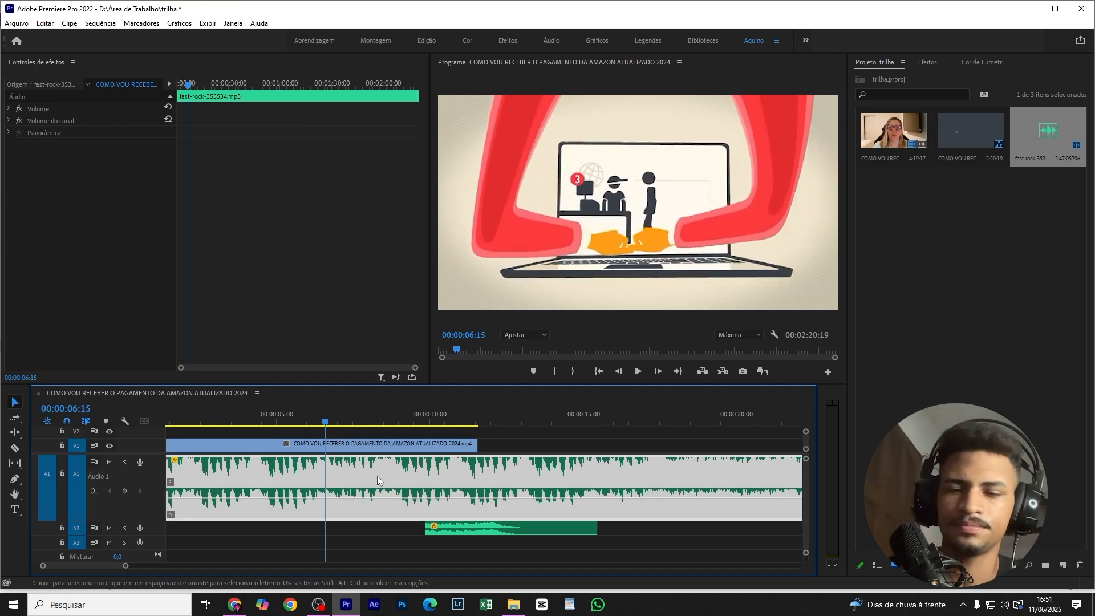
pyautogui.hotkey('ctrl', 'k')
# Step: Move the A1 remainder beyond the intro video, start the A2 ending piece at 00:00:06:15, and set the playhead to 00:00:08:24
pyautogui.moveTo(380, 481); pyautogui.dragTo(588, 485)
pyautogui.moveTo(509, 521); pyautogui.dragTo(379, 533)
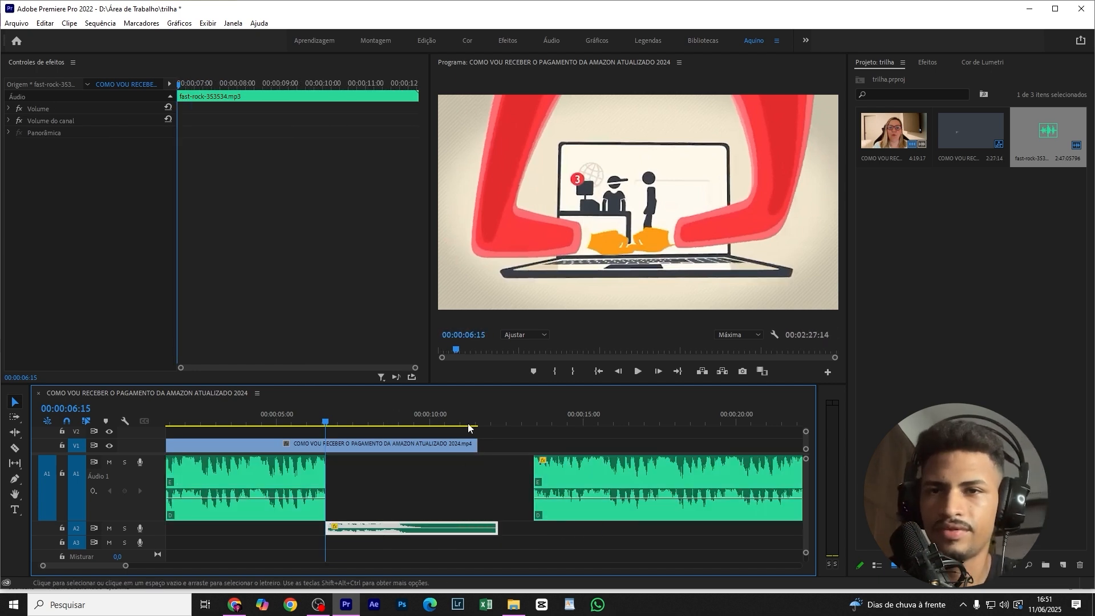
pyautogui.click(397, 422)
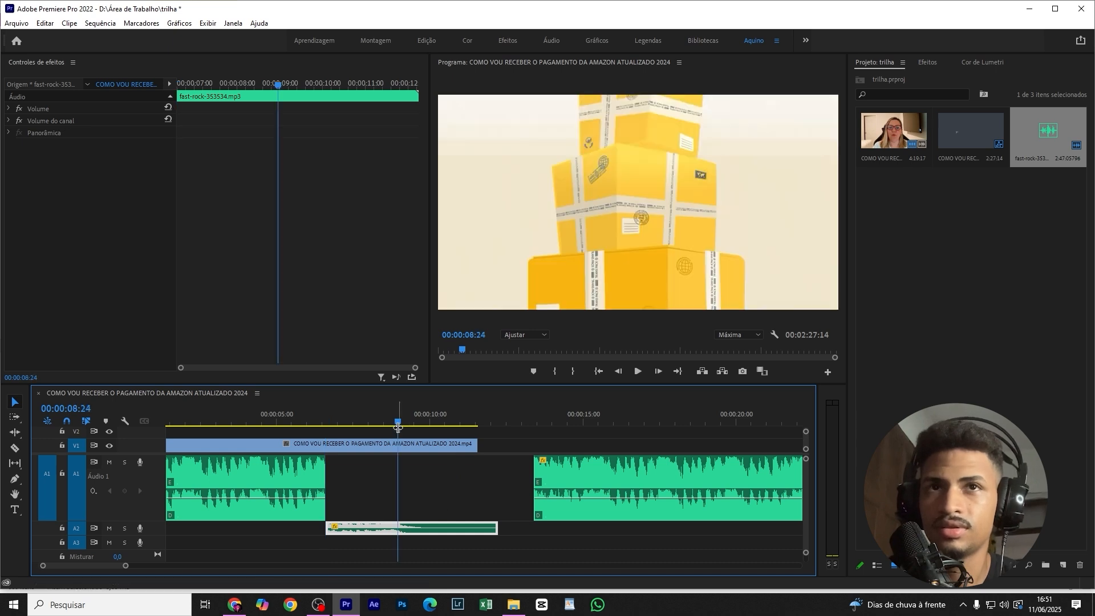
# Step: Replay the A2 ending piece from shortly after the join, stopping at 00:00:08:13 before playing it again
pyautogui.click(339, 422)
pyautogui.press('space')
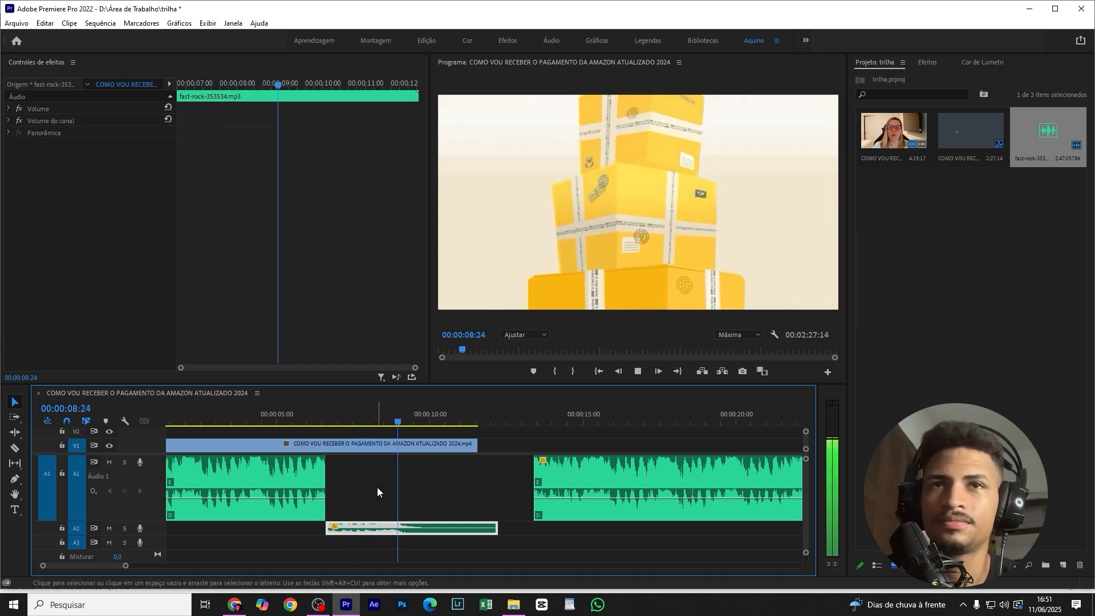
pyautogui.click(386, 423)
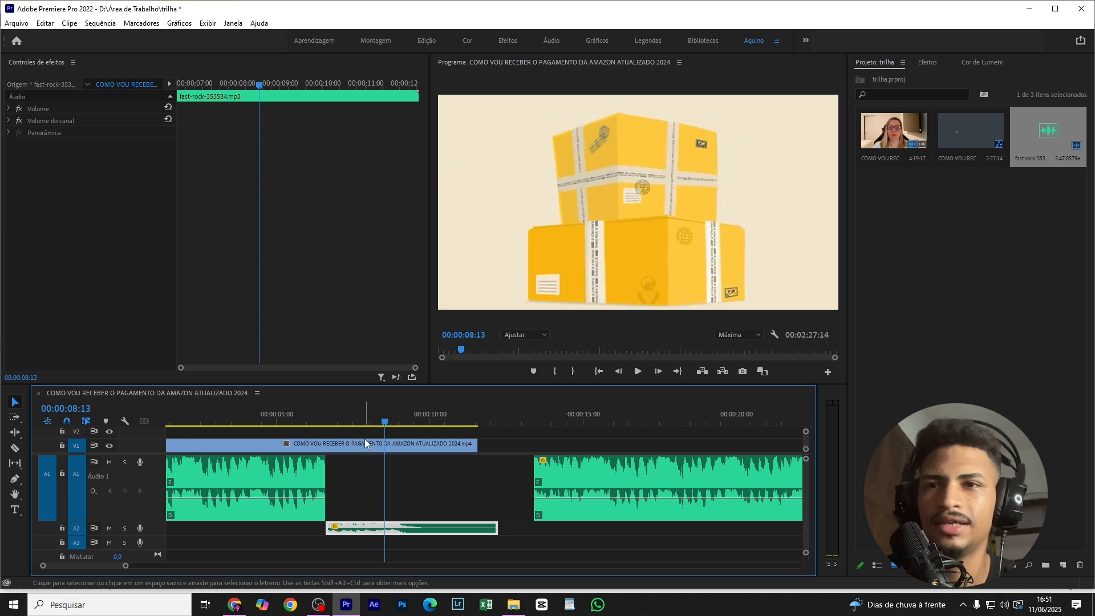
pyautogui.click(349, 413)
pyautogui.press('space')
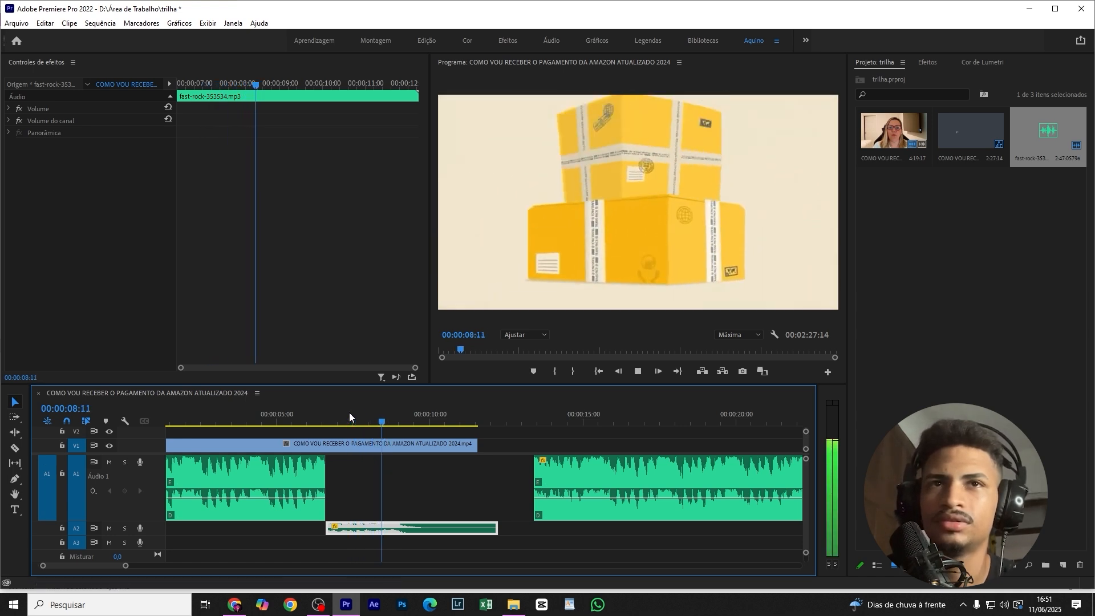
# Step: Play the passage before the logo appears repeatedly, stopping at 00:00:09:01 to compare the music's final hit with the video
pyautogui.moveTo(402, 416); pyautogui.dragTo(391, 412)
pyautogui.press('space')
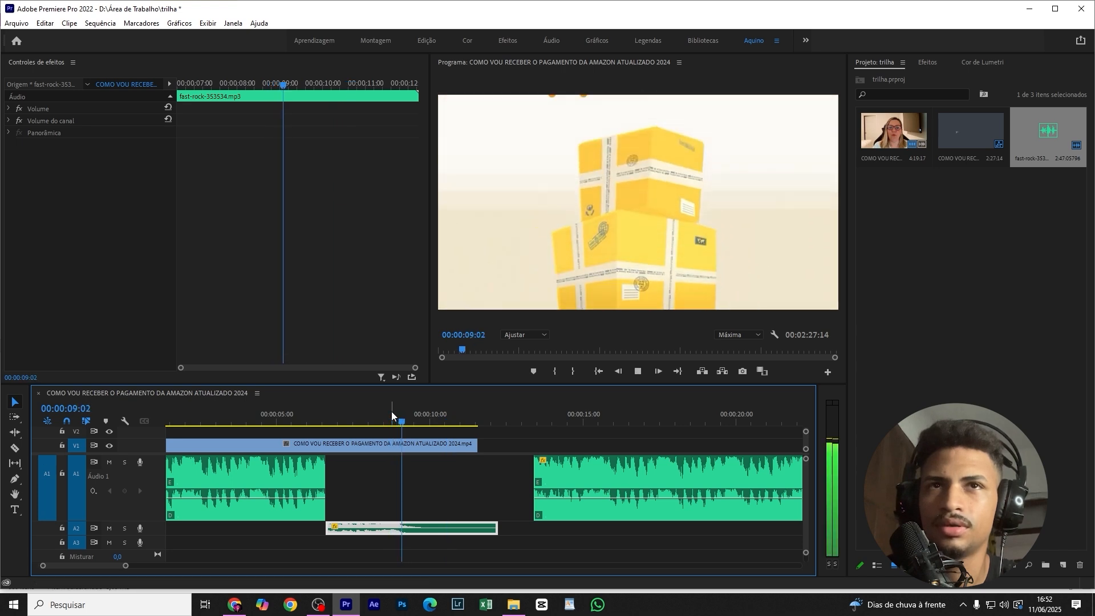
pyautogui.click(391, 411)
pyautogui.press('space')
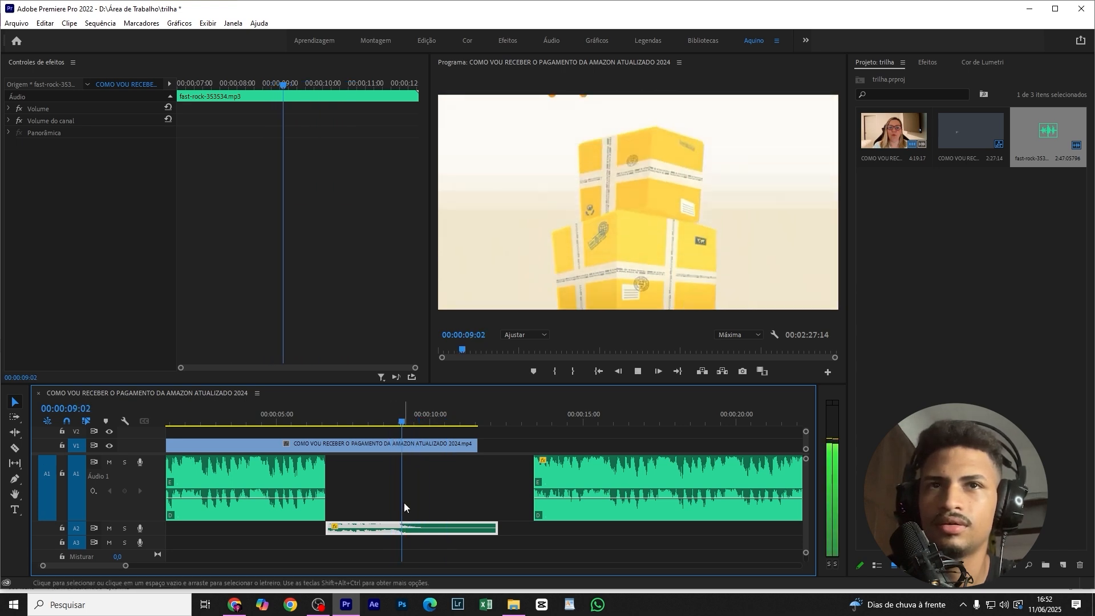
pyautogui.click(371, 419)
pyautogui.click(371, 419)
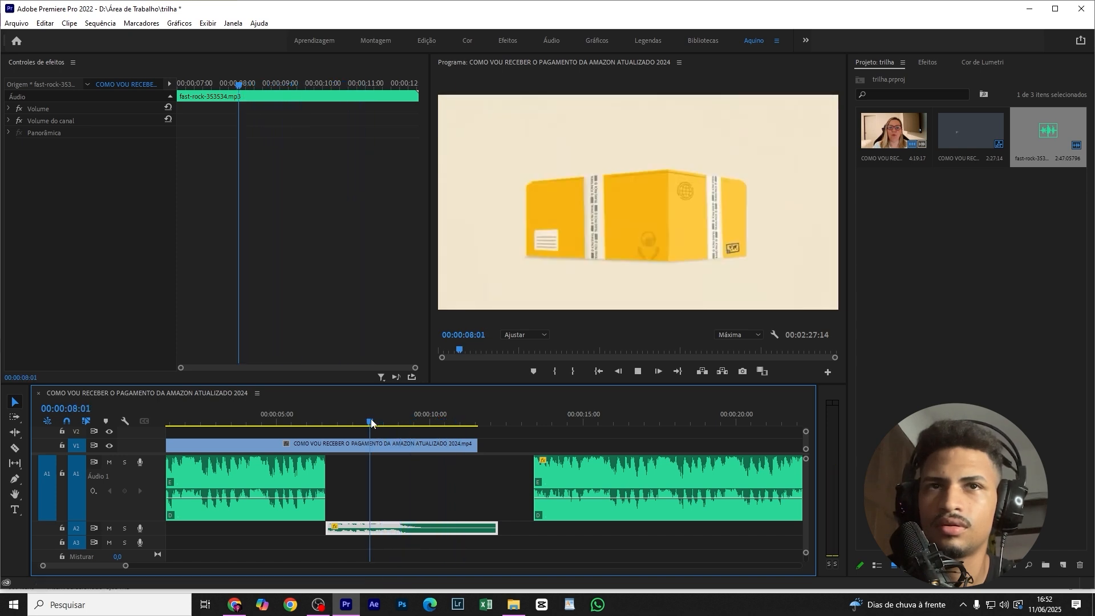
pyautogui.press('space')
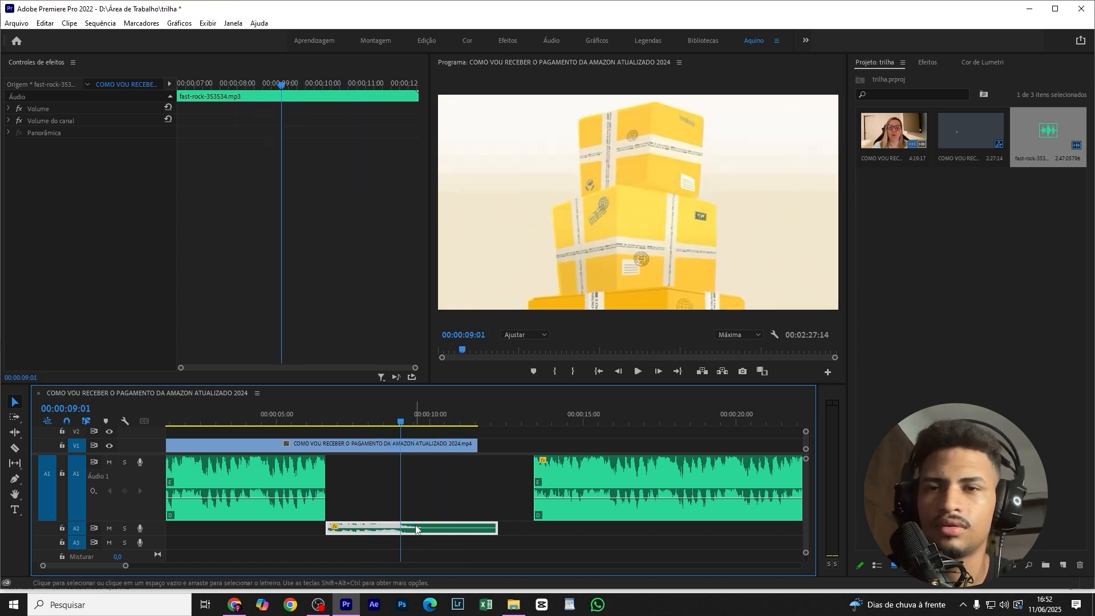
# Step: Nudge the A2 ending piece about three frames later, replaying from 00:00:08:09 between nudges
pyautogui.hotkey('alt', 'Right')
pyautogui.hotkey('alt', 'Right')
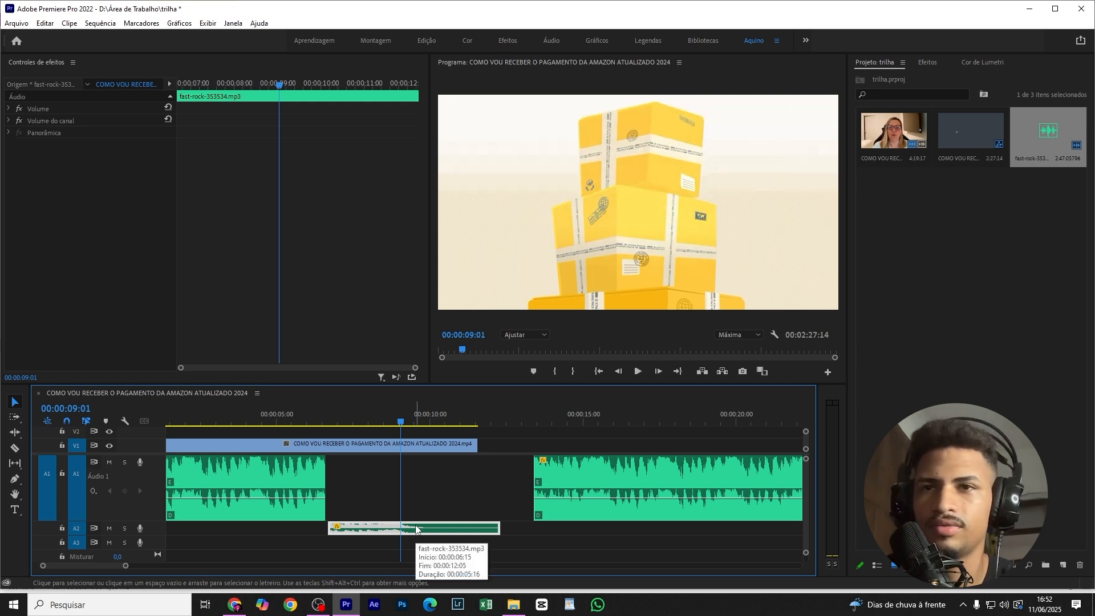
pyautogui.click(380, 420)
pyautogui.press('space')
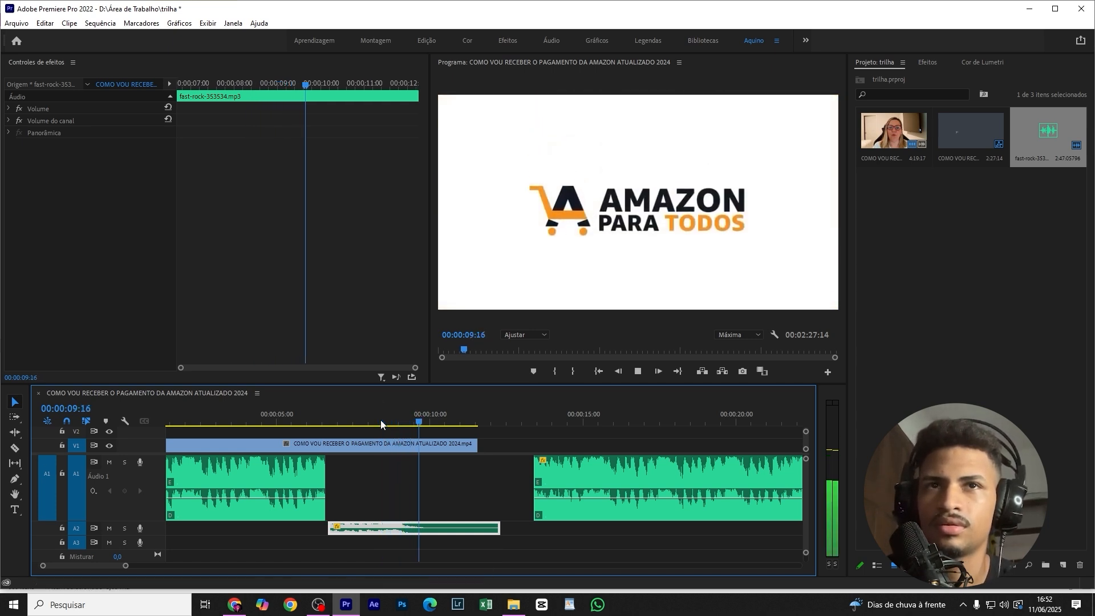
pyautogui.click(381, 422)
pyautogui.press('space')
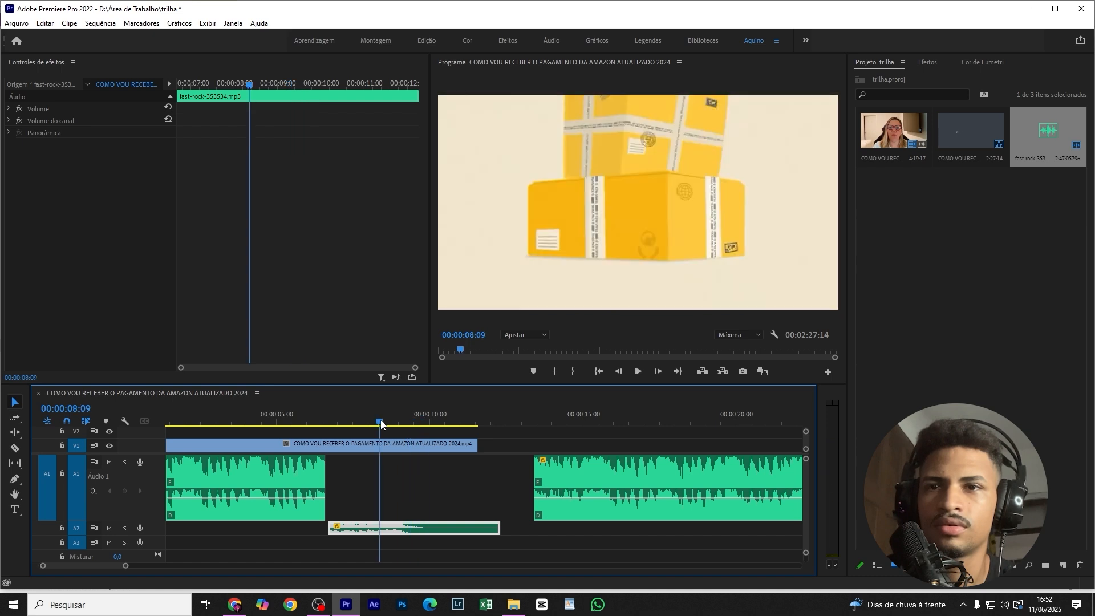
pyautogui.hotkey('alt', 'Right')
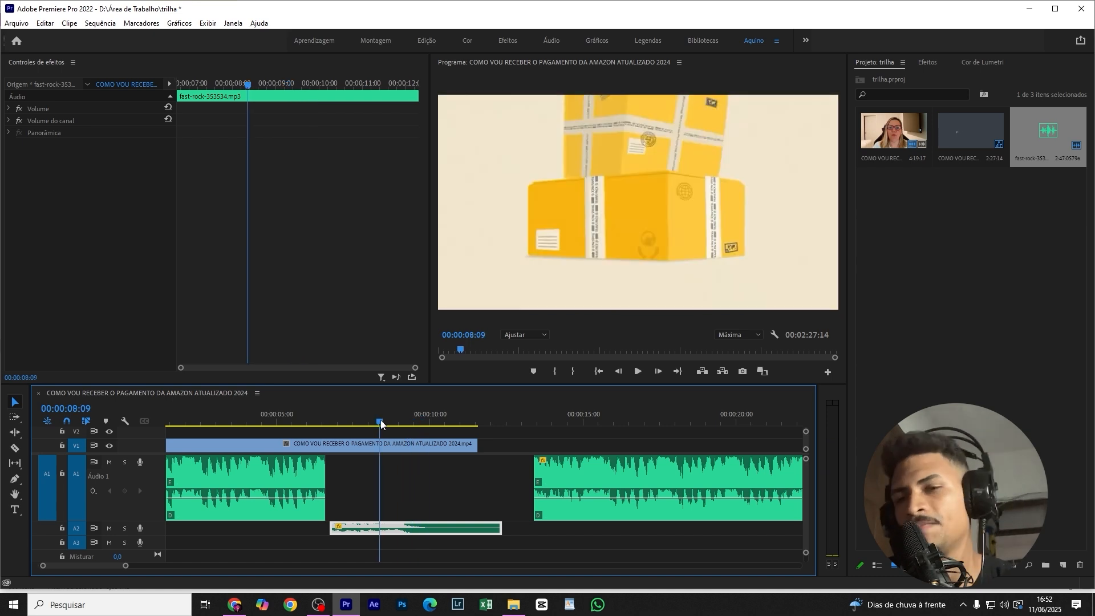
# Step: Increase the A2 track's height to enlarge its waveform and select the ending piece
pyautogui.click(416, 539)
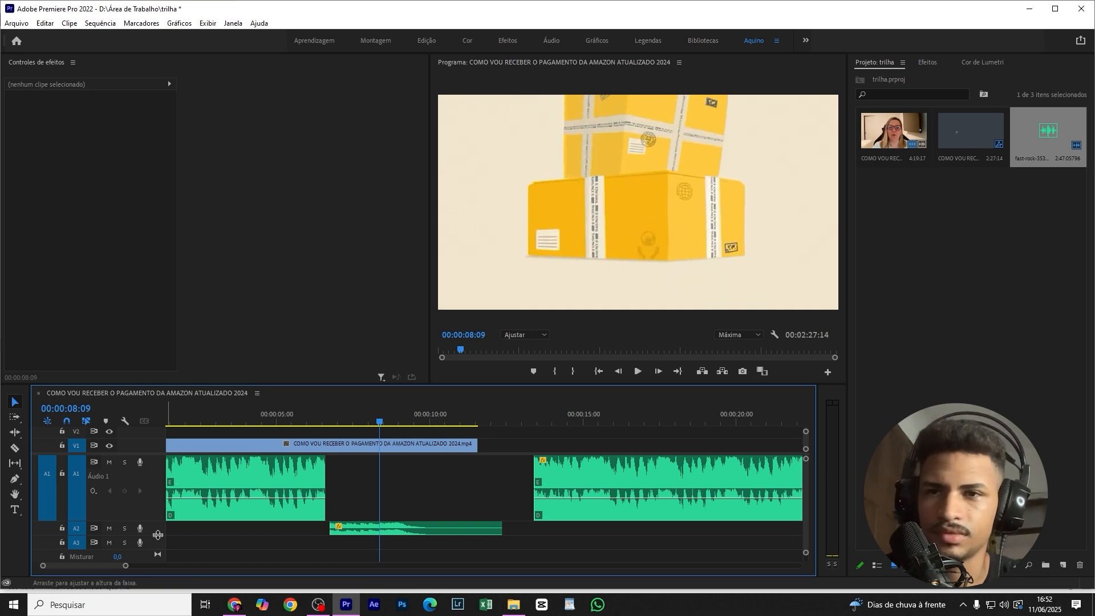
pyautogui.moveTo(157, 536); pyautogui.dragTo(370, 547)
pyautogui.click(390, 533)
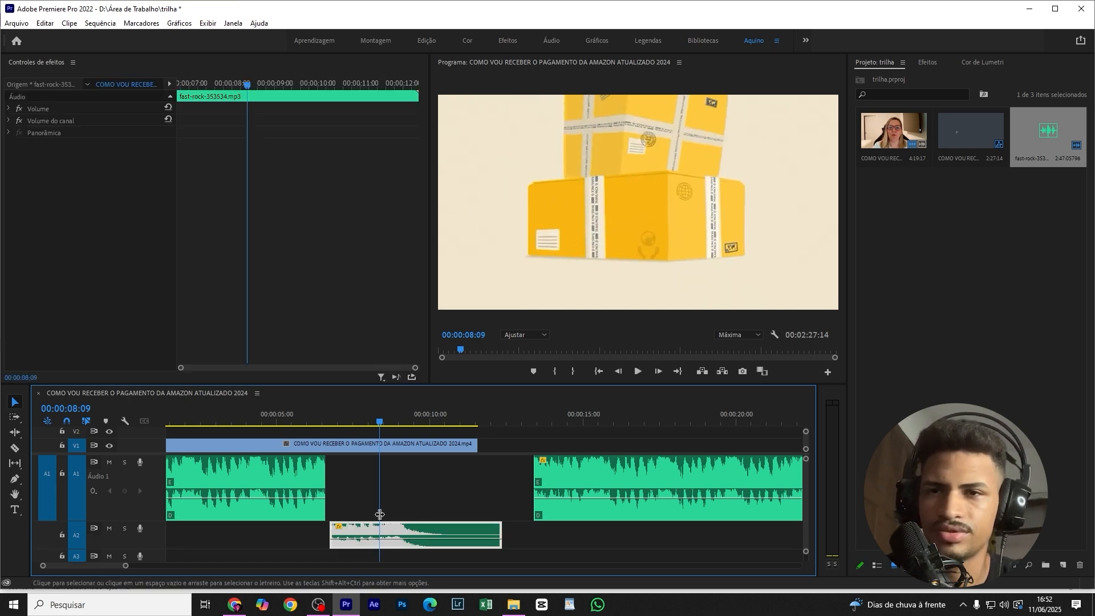
pyautogui.scroll(2, 360, 526)
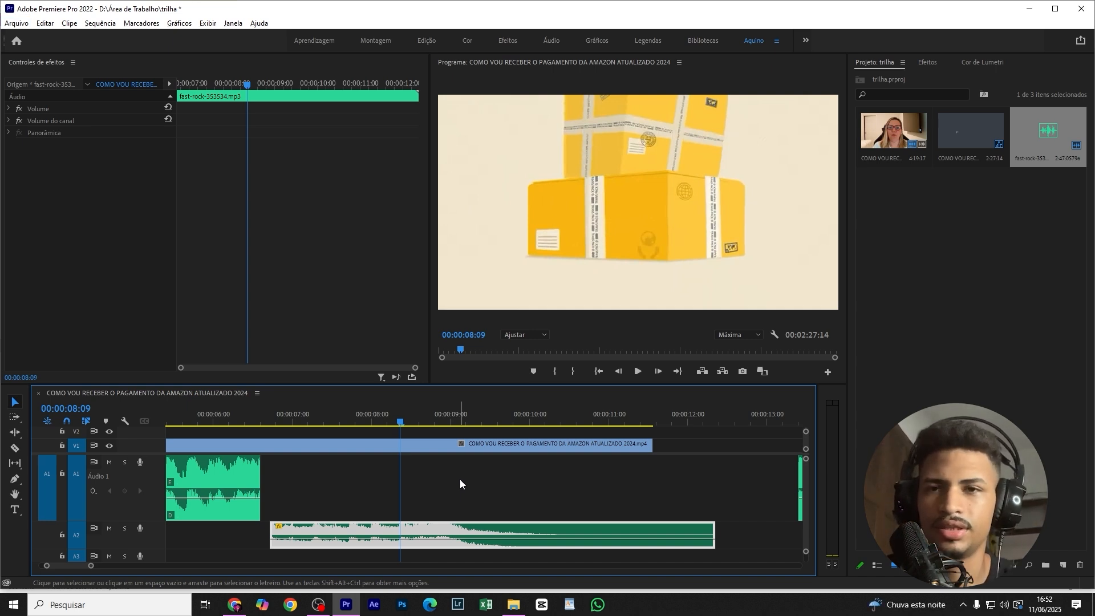
# Step: Nudge the A2 ending piece later to start at 00:00:06:21 and play it through the logo's appearance
pyautogui.hotkey('alt', 'Left')
pyautogui.hotkey('alt', 'Right')
pyautogui.hotkey('alt', 'Right')
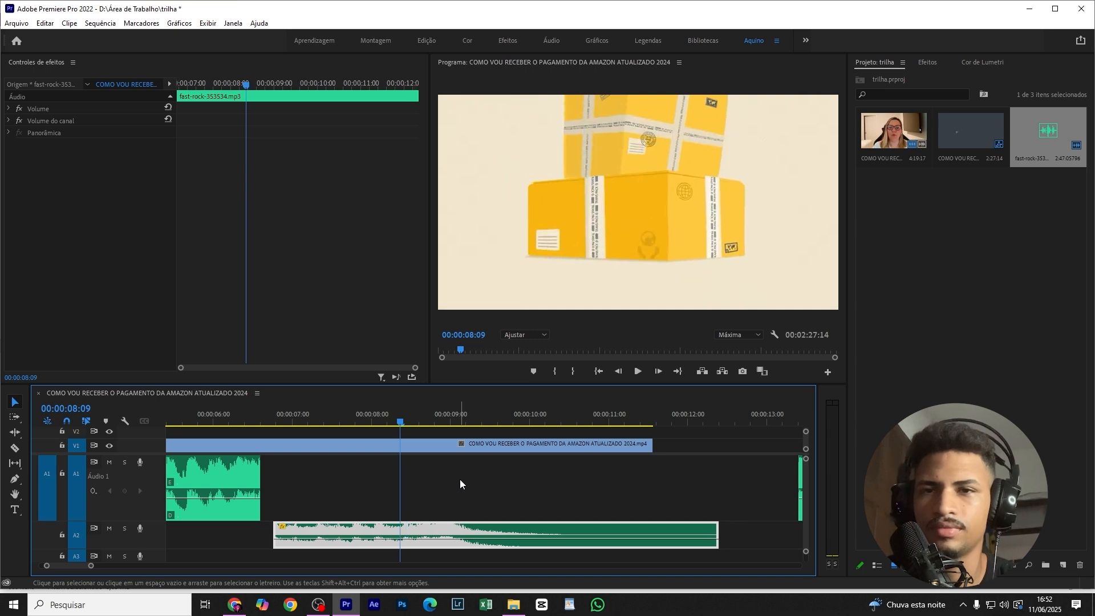
pyautogui.hotkey('alt', 'Right')
pyautogui.hotkey('alt', 'Right')
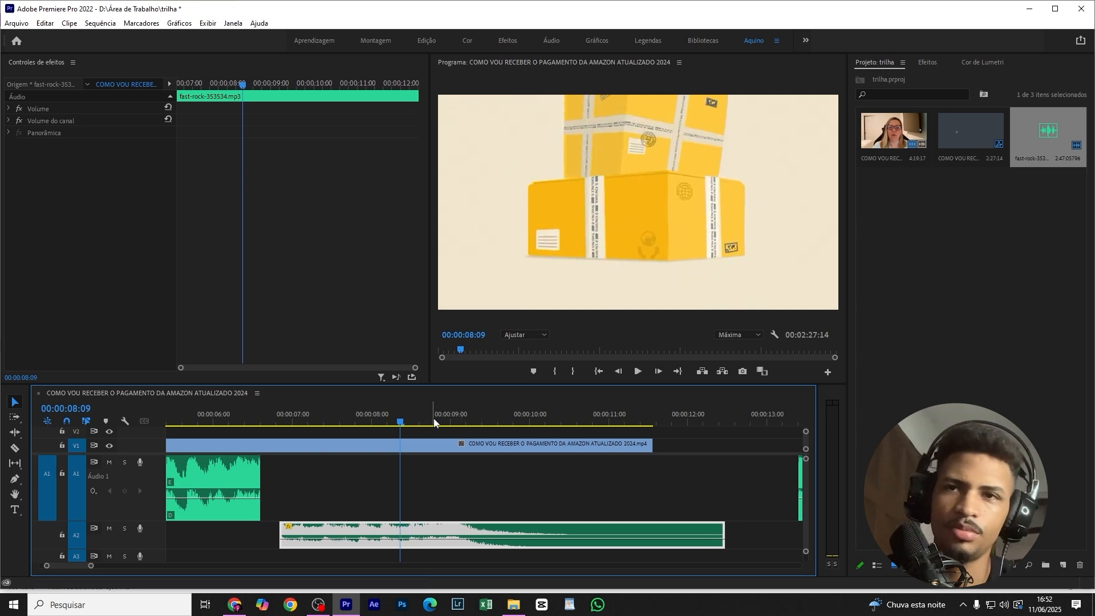
pyautogui.press('space')
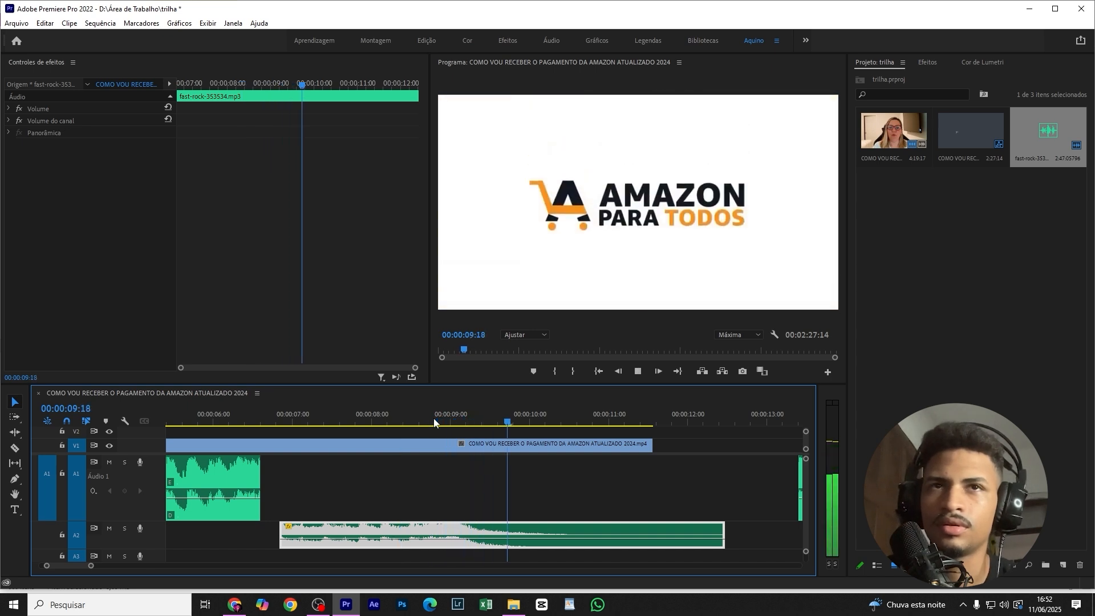
pyautogui.click(434, 421)
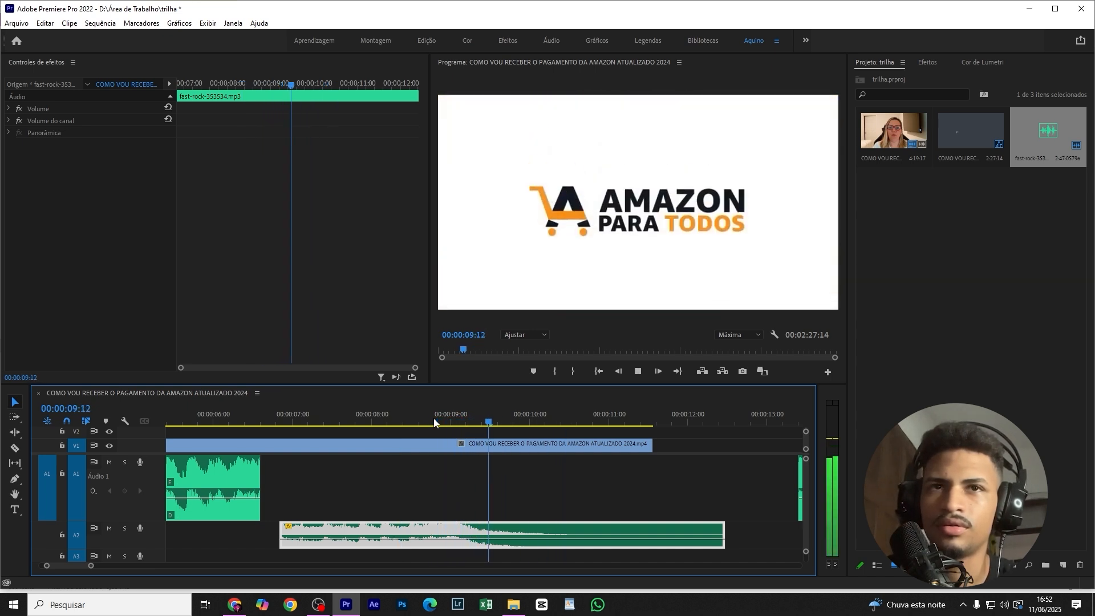
# Step: Extend the end of the first A1 music piece to 00:00:06:21, play towards the join, and stop there
pyautogui.scroll(-5, 439, 460)
pyautogui.press('space')
pyautogui.moveTo(361, 483); pyautogui.dragTo(366, 481)
pyautogui.click(304, 447)
pyautogui.click(264, 412)
pyautogui.press('space')
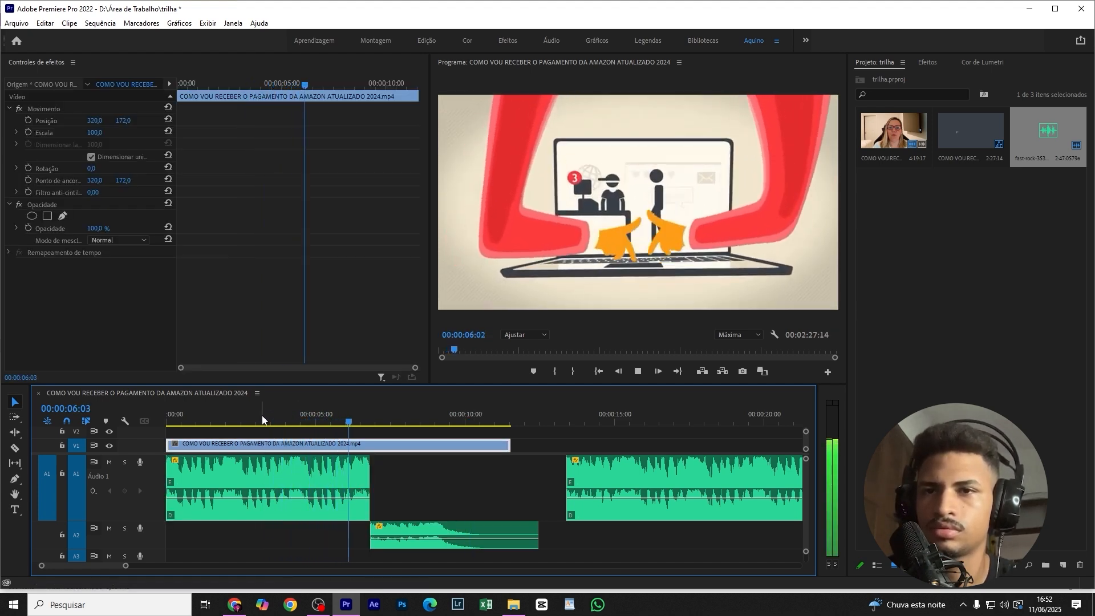
pyautogui.click(370, 421)
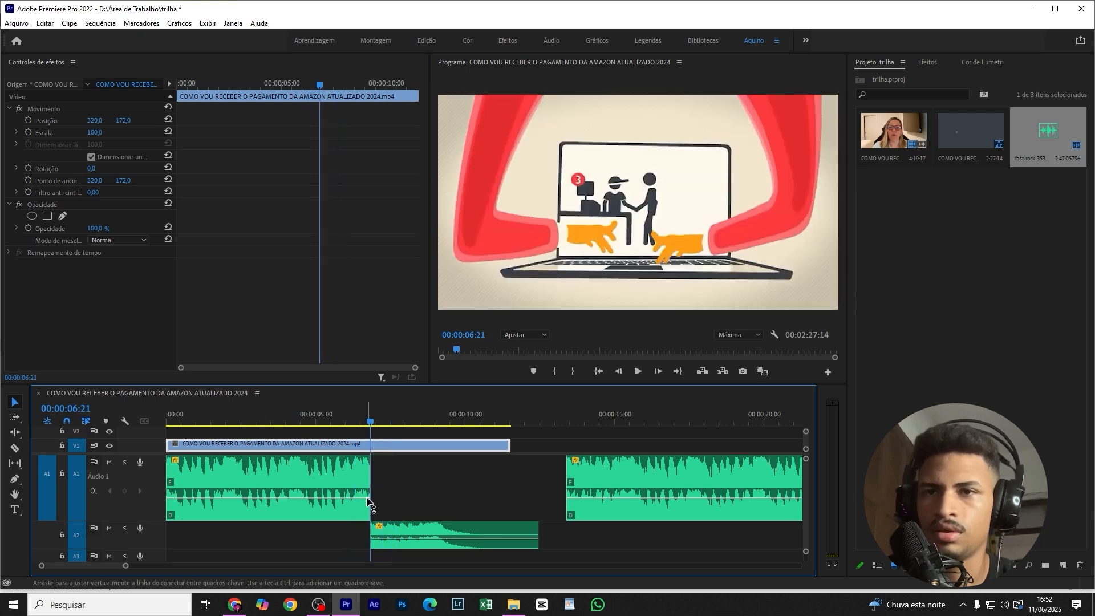
# Step: Examine the waveforms where A1 meets the A2 ending piece and play across the join, stopping at 00:00:06:17
pyautogui.scroll(4, 339, 495)
pyautogui.scroll(3, 453, 509)
pyautogui.click(411, 527)
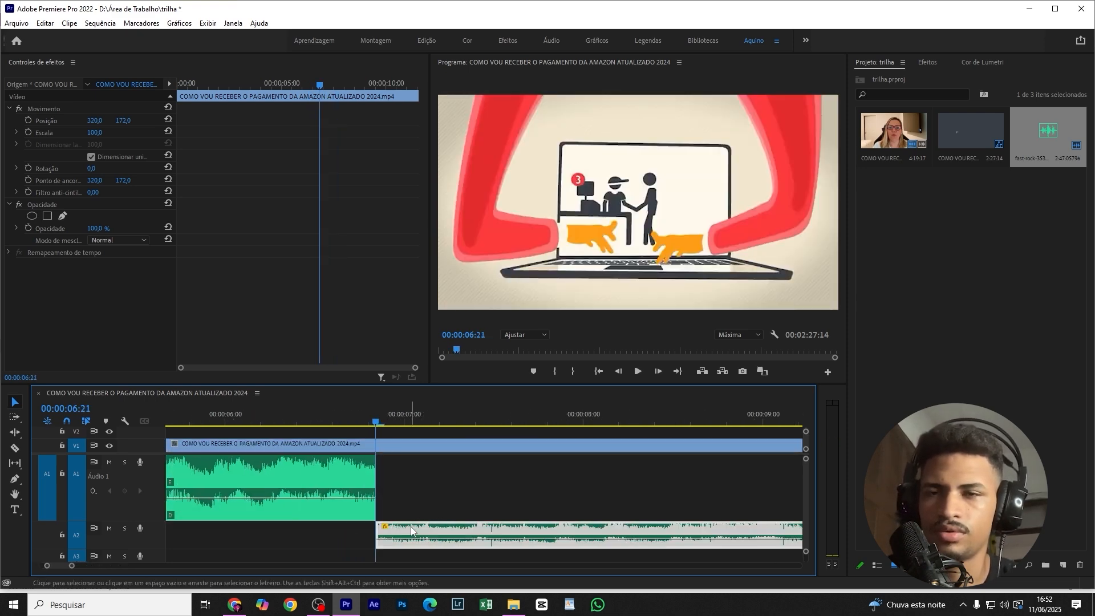
pyautogui.scroll(-2, 405, 490)
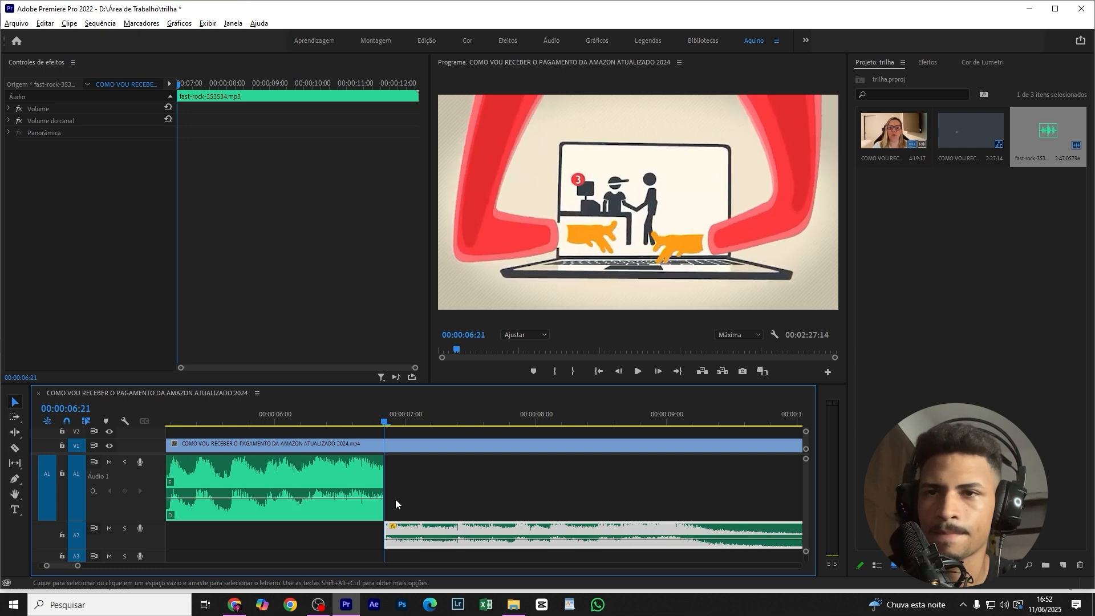
pyautogui.scroll(2, 406, 499)
pyautogui.click(239, 420)
pyautogui.press('space')
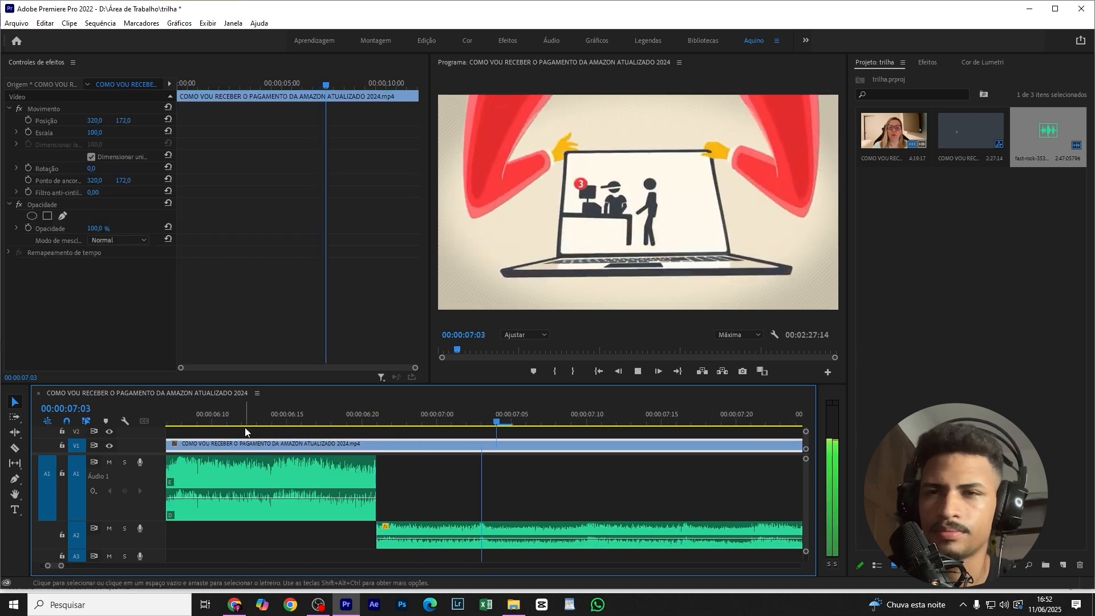
pyautogui.scroll(-2, 327, 460)
pyautogui.click(281, 421)
pyautogui.click(333, 443)
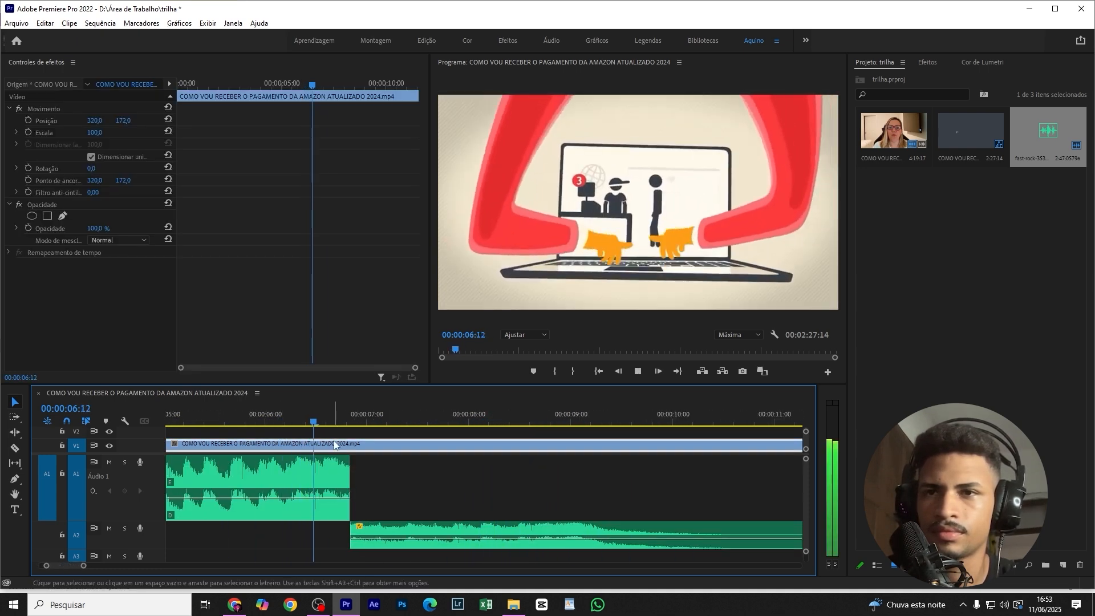
pyautogui.click(334, 422)
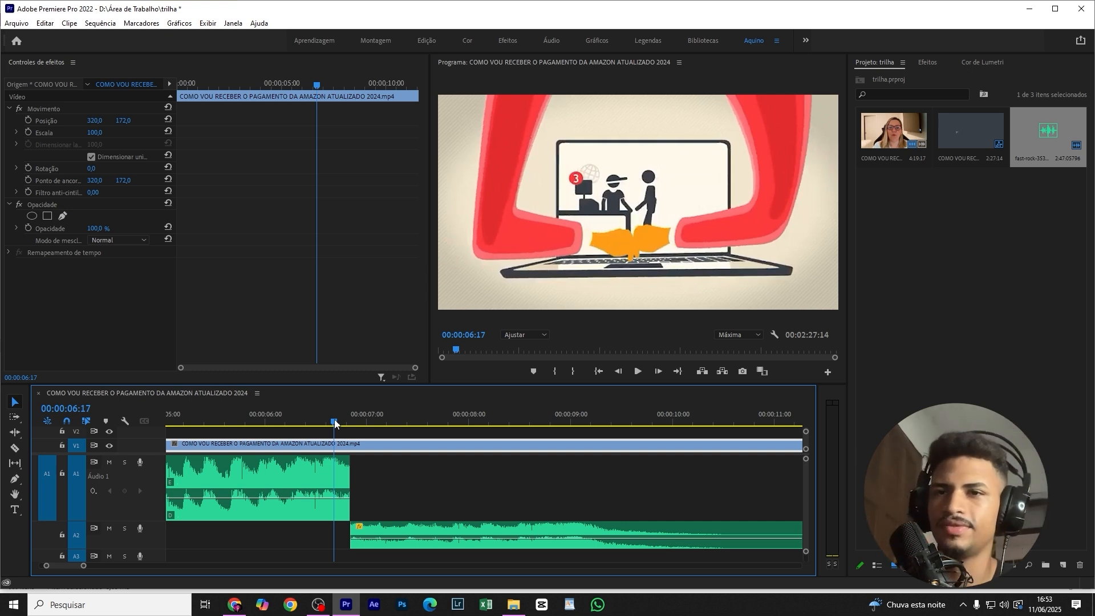
# Step: Check the end of the A1 piece against the start of the A2 piece up close, playing on from 00:00:06:17
pyautogui.scroll(4, 336, 489)
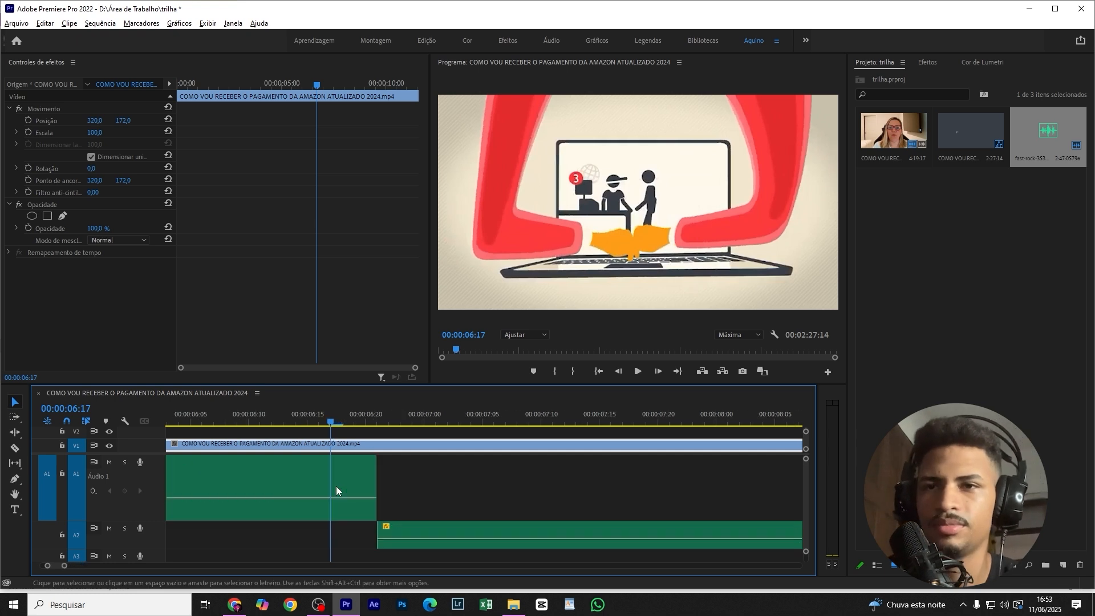
pyautogui.click(397, 532)
pyautogui.scroll(2, 360, 510)
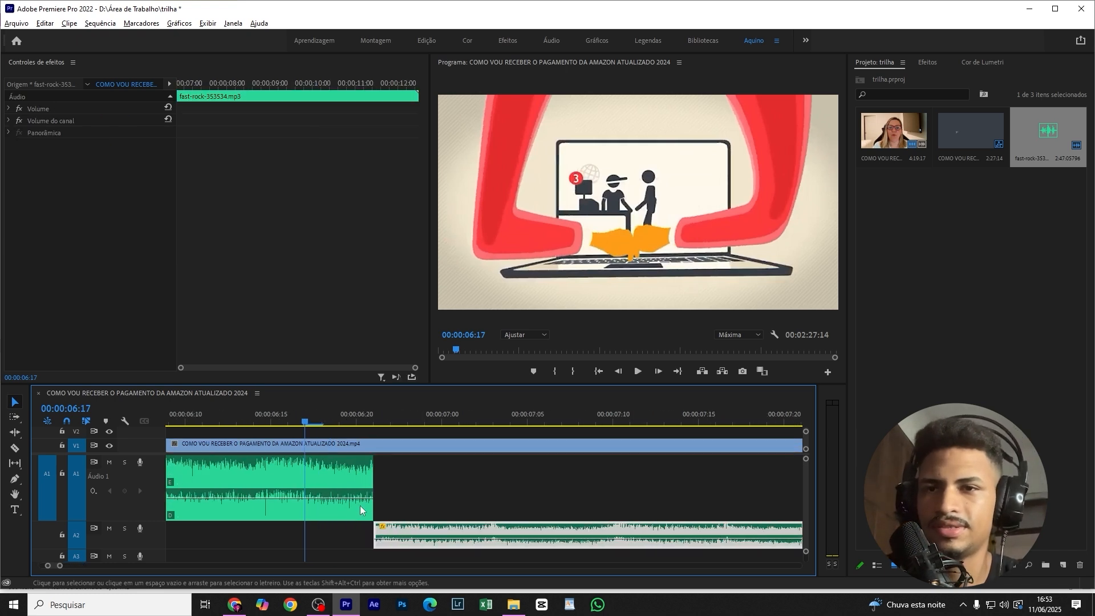
pyautogui.press('space')
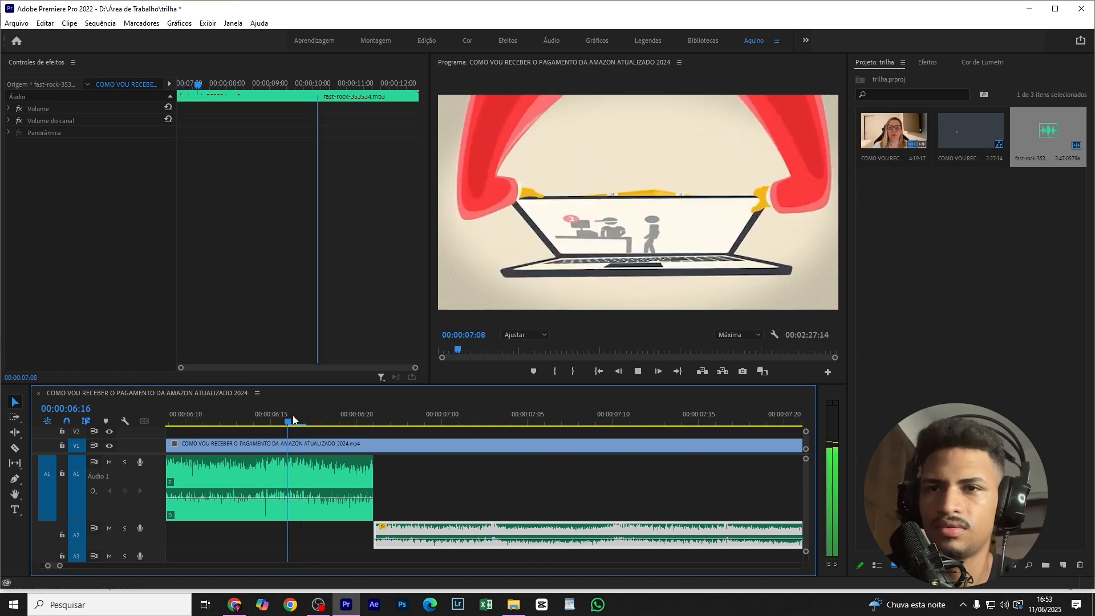
pyautogui.click(292, 417)
pyautogui.click(220, 422)
pyautogui.scroll(-4, 371, 479)
# Step: Play from about 00:00:05:04, stop on the beat at 00:00:06:15, and move the A2 ending piece to start there
pyautogui.click(284, 417)
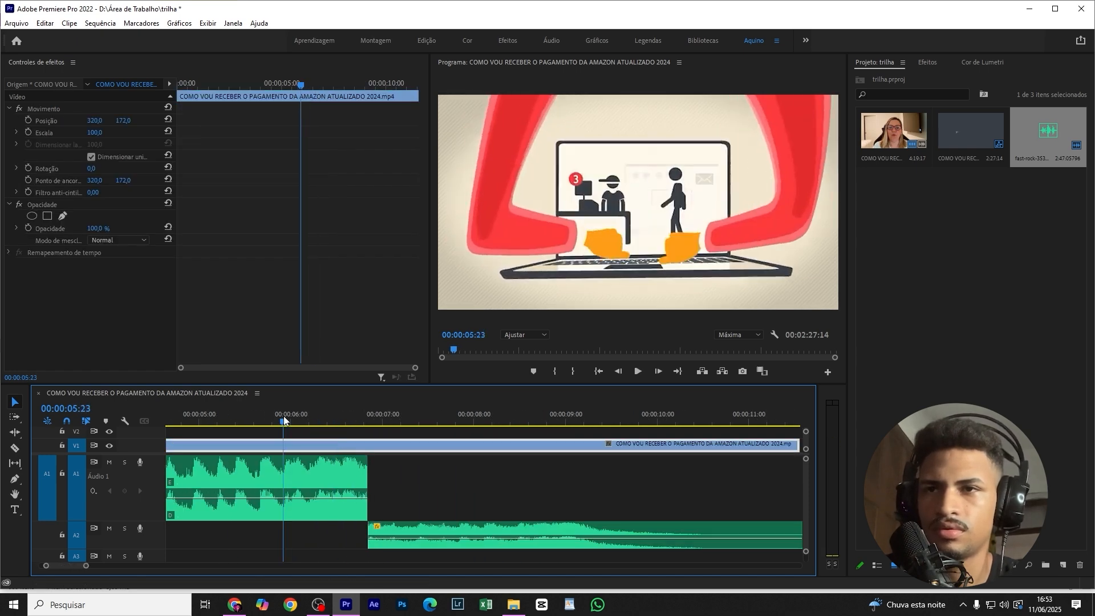
pyautogui.press('space')
pyautogui.click(258, 420)
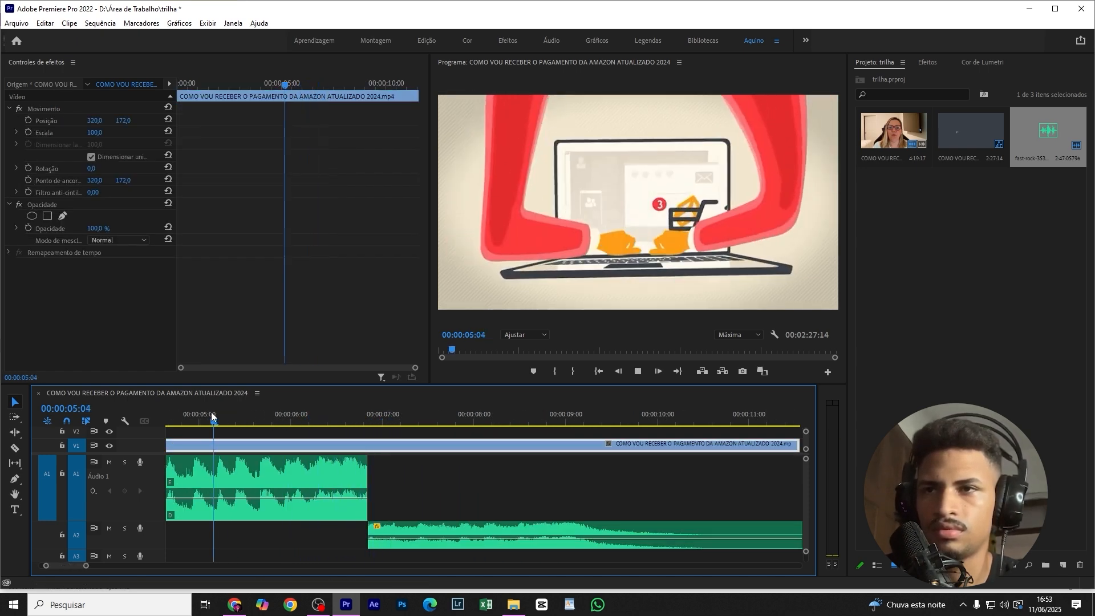
pyautogui.press('space')
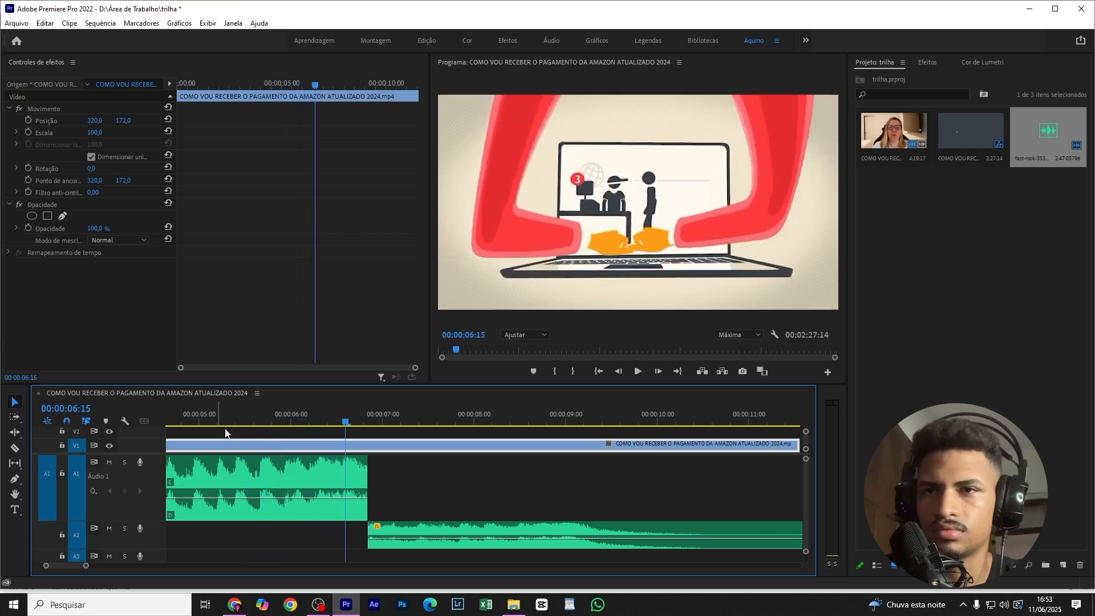
pyautogui.moveTo(385, 526); pyautogui.dragTo(364, 527)
pyautogui.press('space')
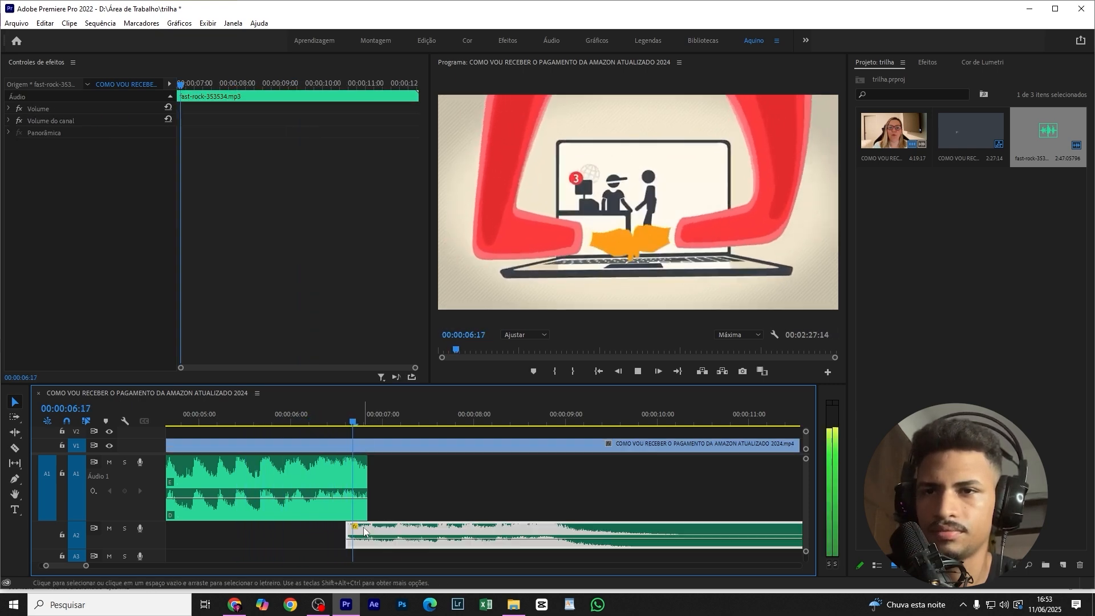
# Step: Play across the A1–A2 join from 00:00:06:10, and select the ending piece on A2
pyautogui.click(330, 416)
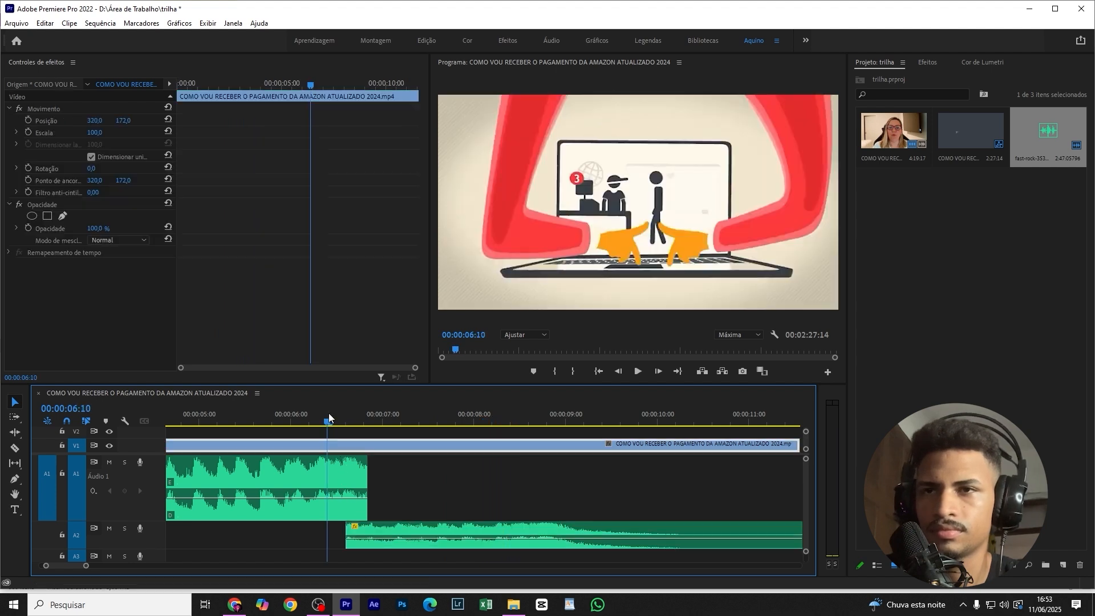
pyautogui.press('space')
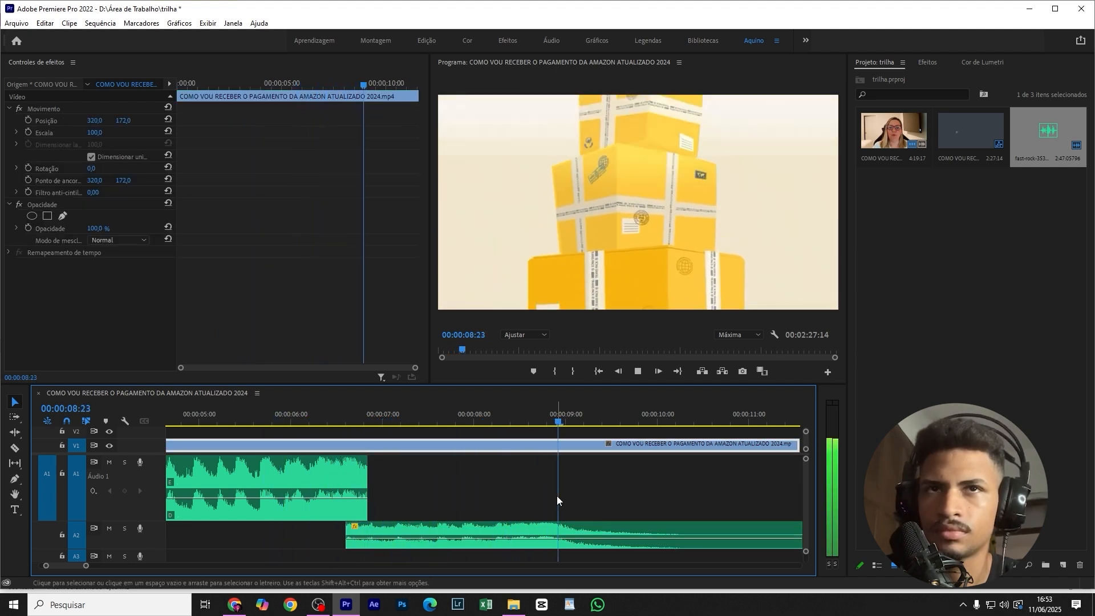
pyautogui.scroll(3, 557, 495)
pyautogui.click(355, 528)
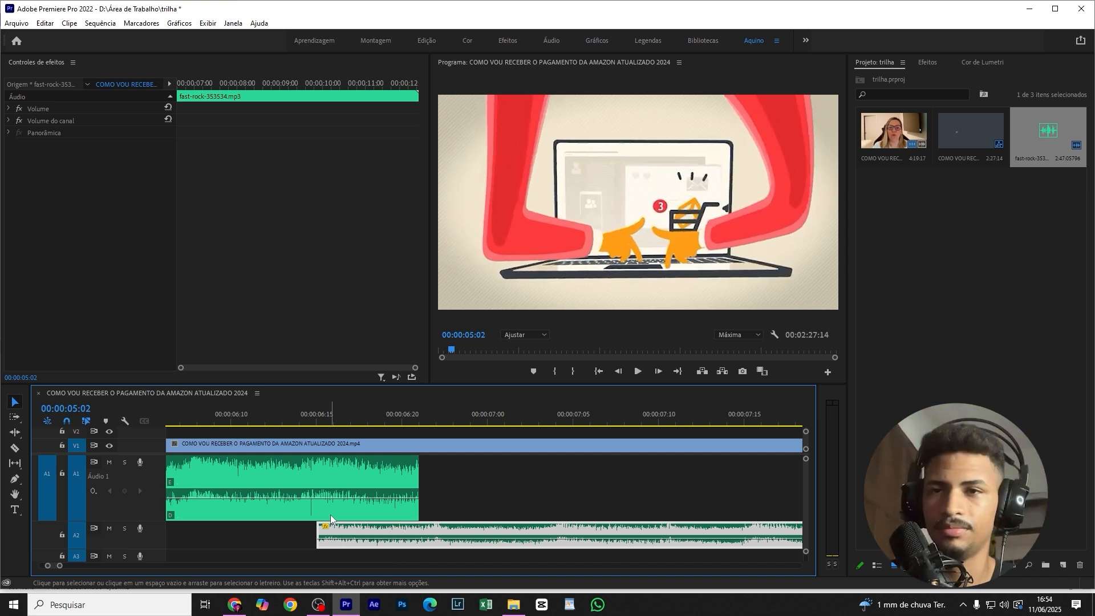
# Step: Replay the join from shortly before 00:00:06:15 and let it run into the logo, stopping at 00:00:09:17
pyautogui.click(313, 419)
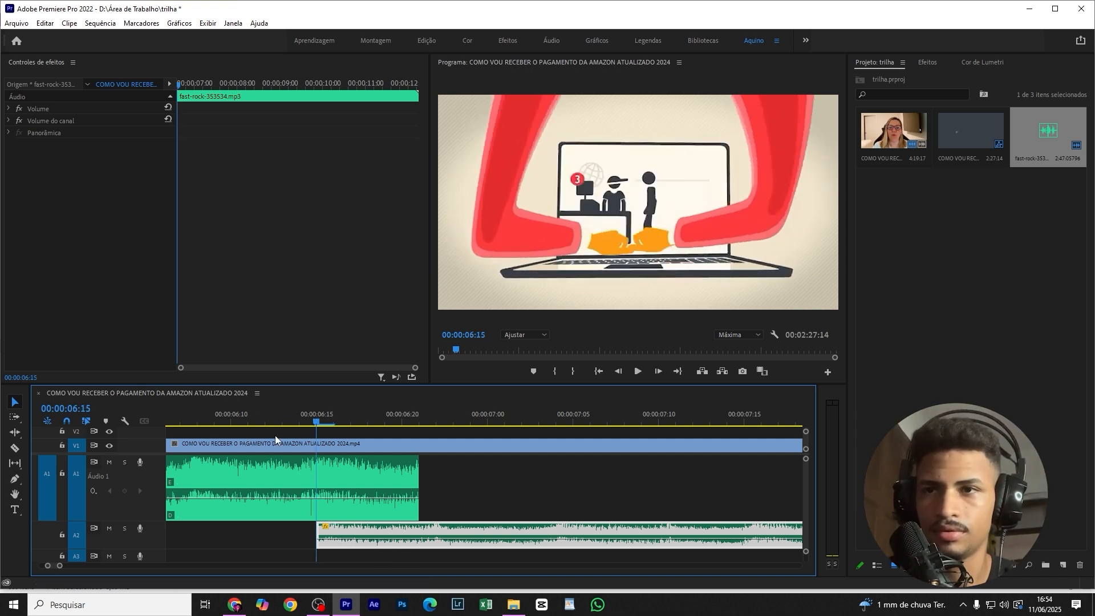
pyautogui.press('-')
pyautogui.click(285, 413)
pyautogui.press('space')
pyautogui.click(244, 414)
pyautogui.press('space')
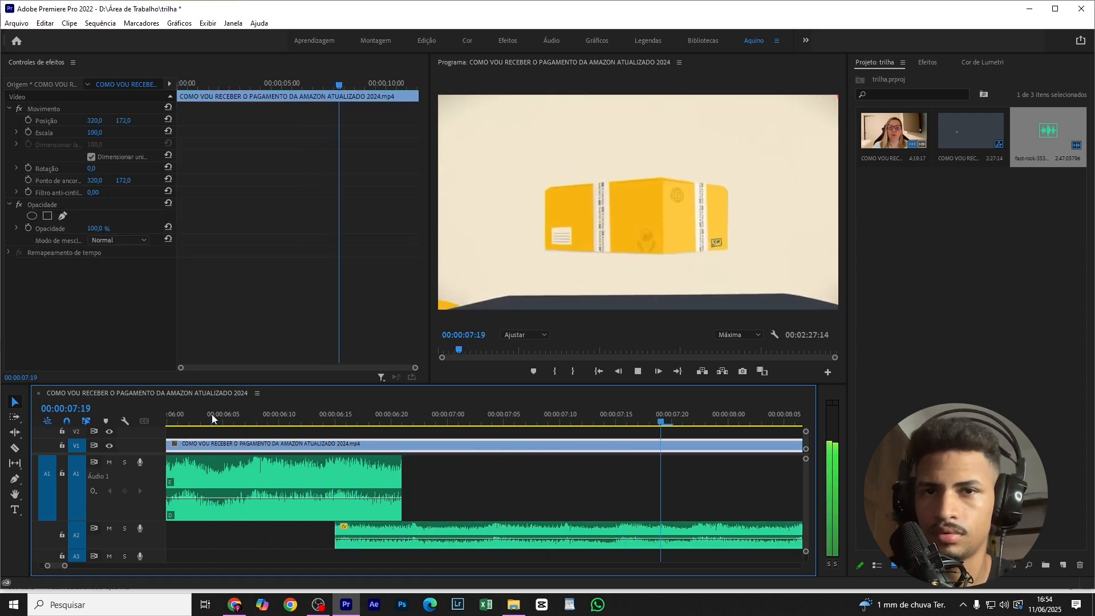
pyautogui.scroll(-5, 289, 485)
pyautogui.scroll(-5, 420, 503)
pyautogui.press('space')
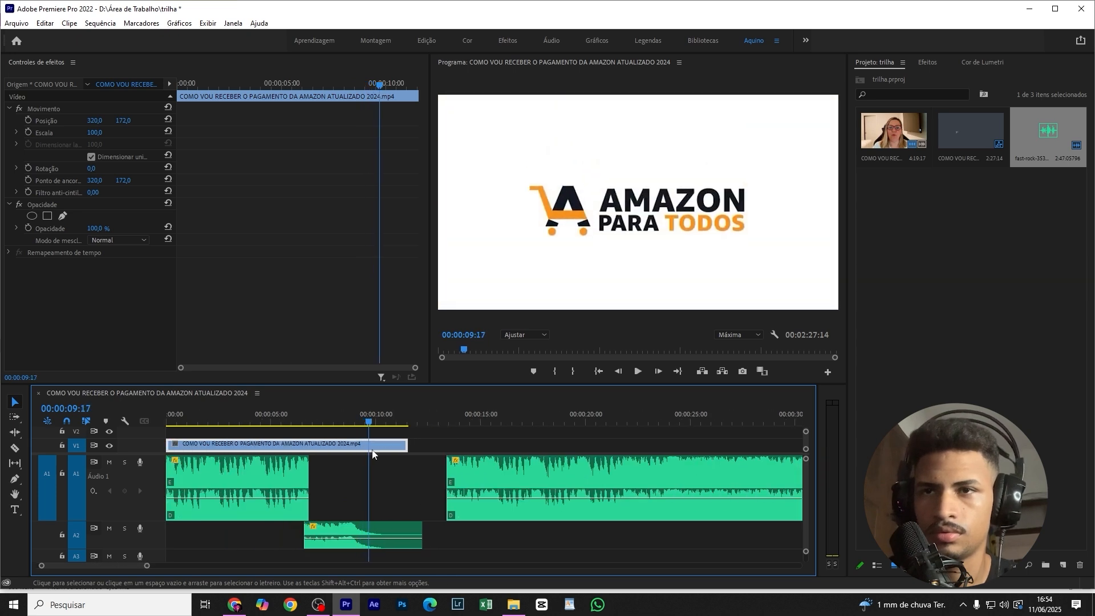
# Step: Play the whole intro with its music from the start, stopping on the logo at 00:00:10:21
pyautogui.moveTo(264, 418); pyautogui.dragTo(126, 439)
pyautogui.press('space')
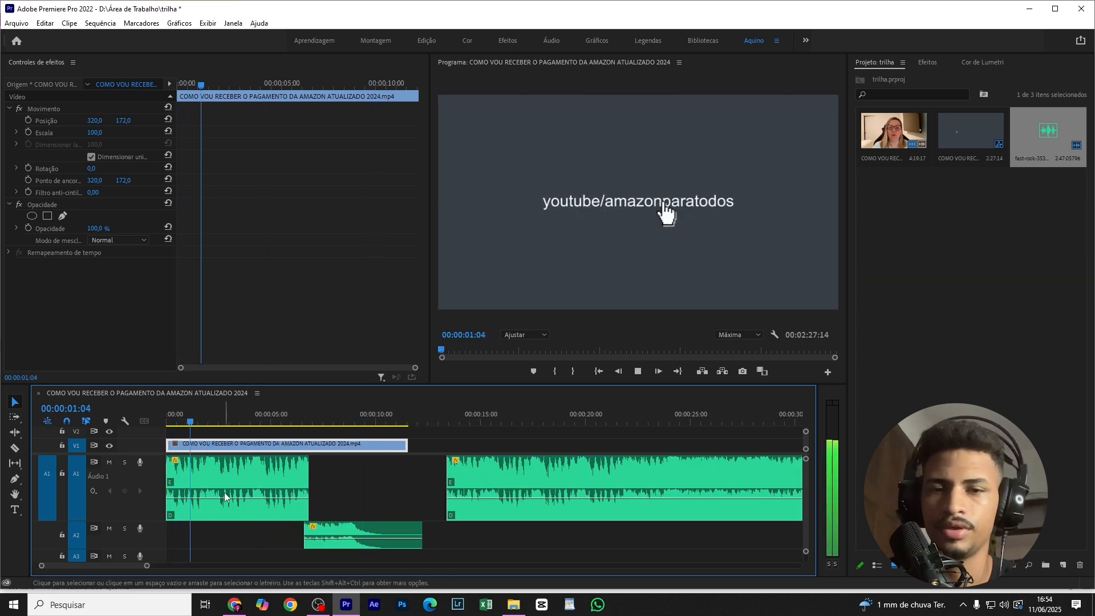
pyautogui.press('Home')
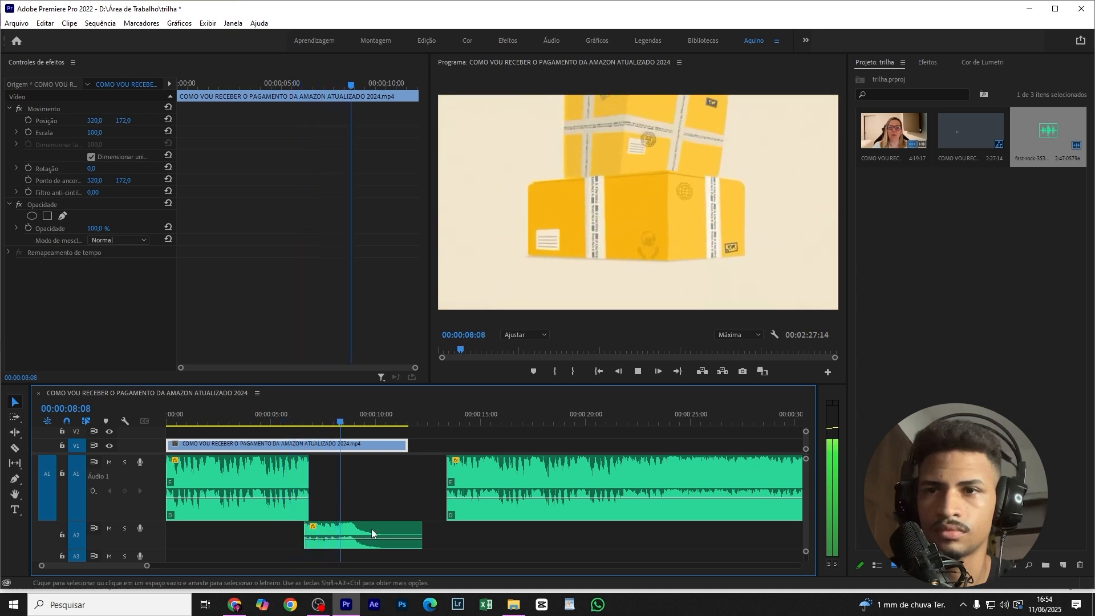
pyautogui.press('space')
pyautogui.scroll(-3, 372, 531)
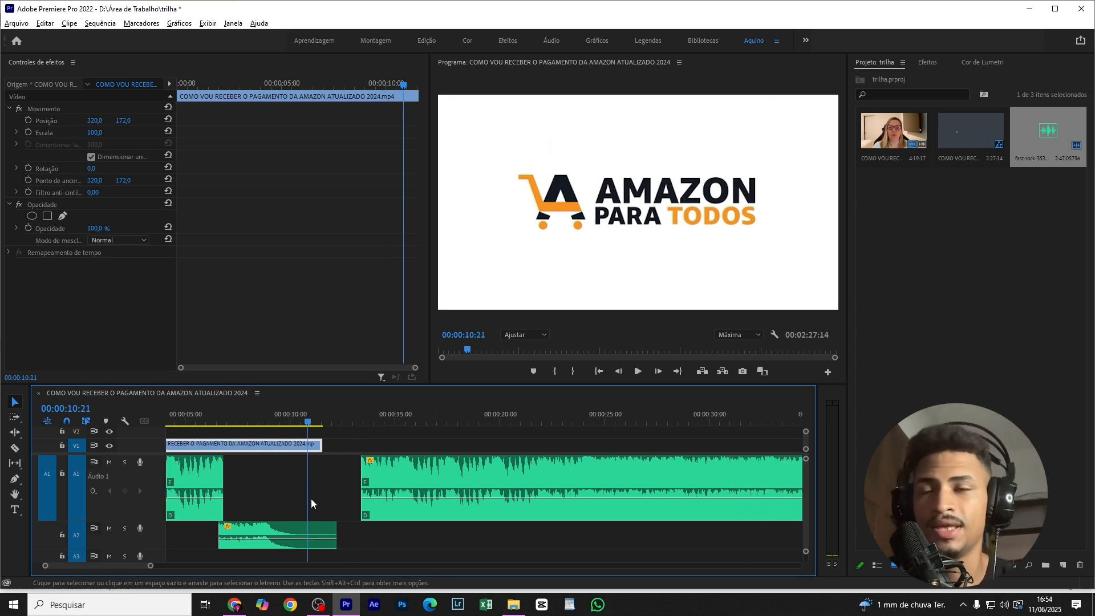
# Step: Increase the height of the A2 track to show its waveform, and select the ending piece there
pyautogui.press('-')
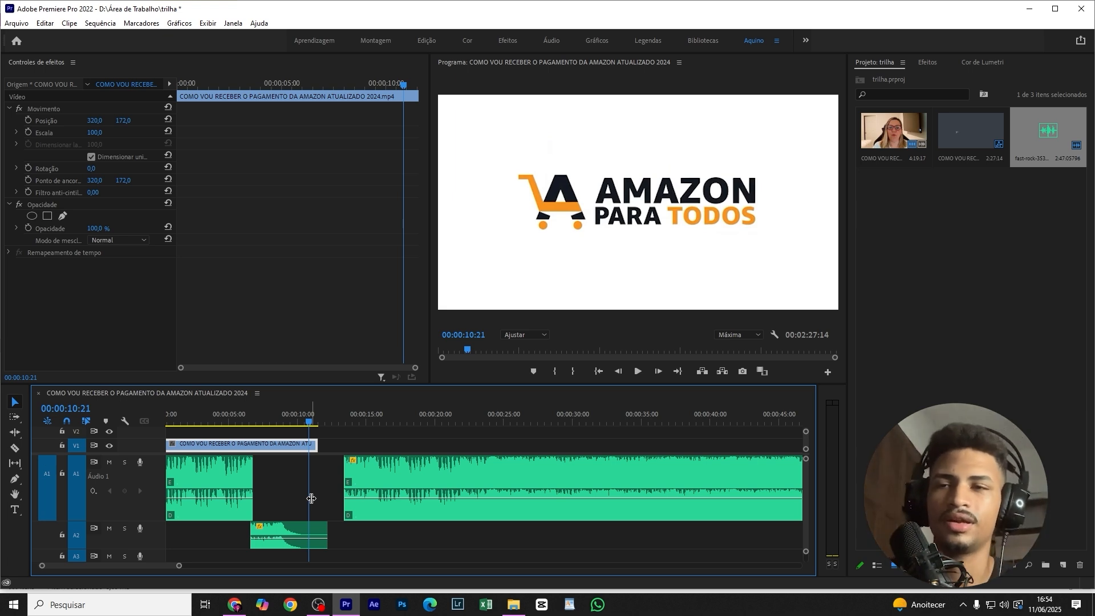
pyautogui.press('=')
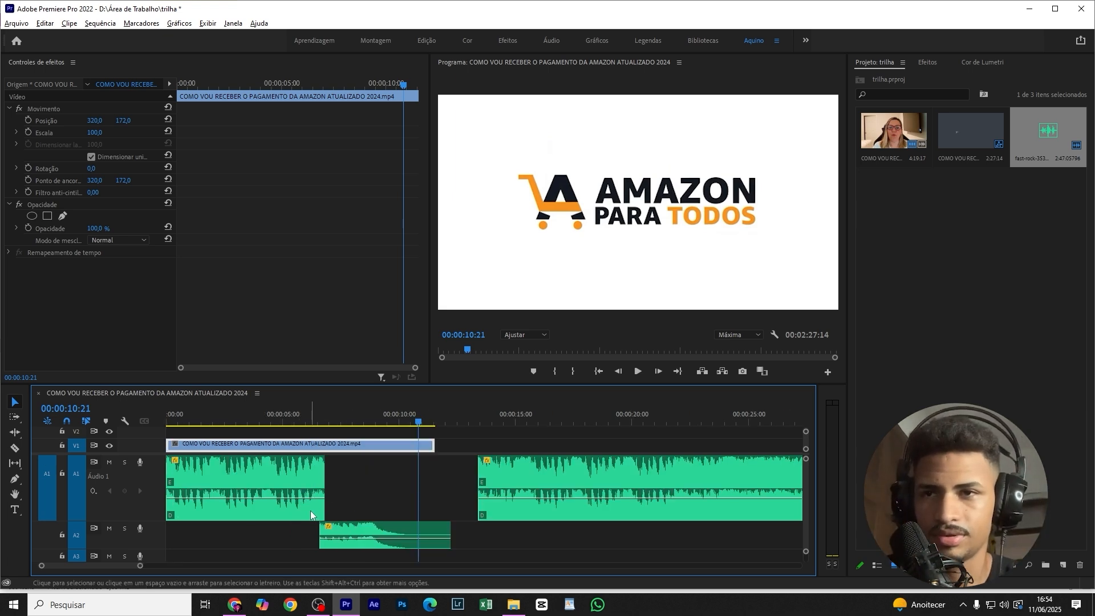
pyautogui.scroll(3, 327, 525)
pyautogui.scroll(3, 157, 539)
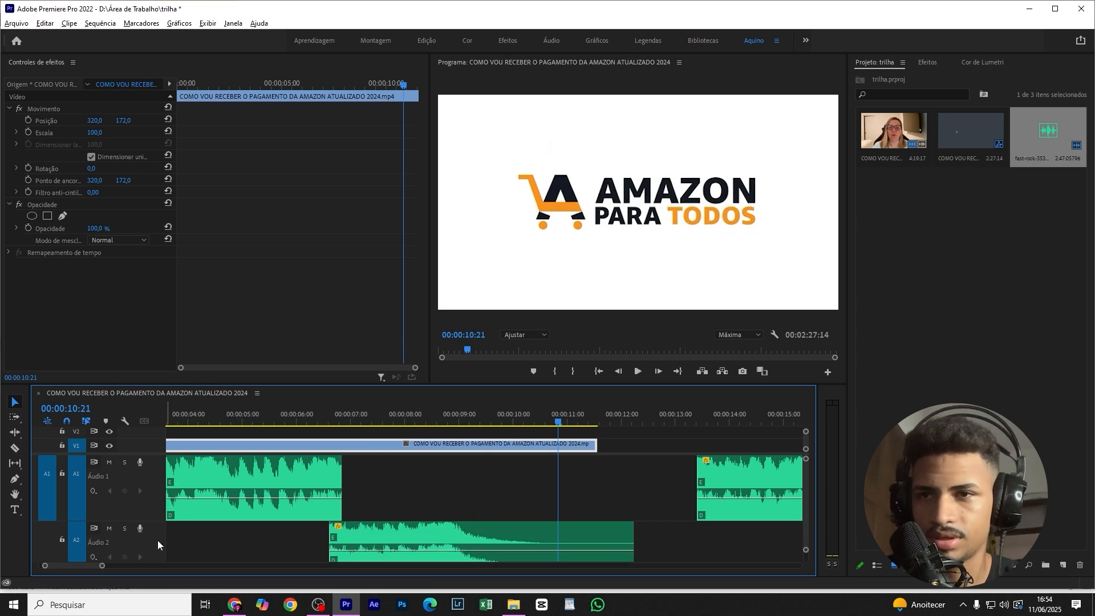
pyautogui.click(375, 554)
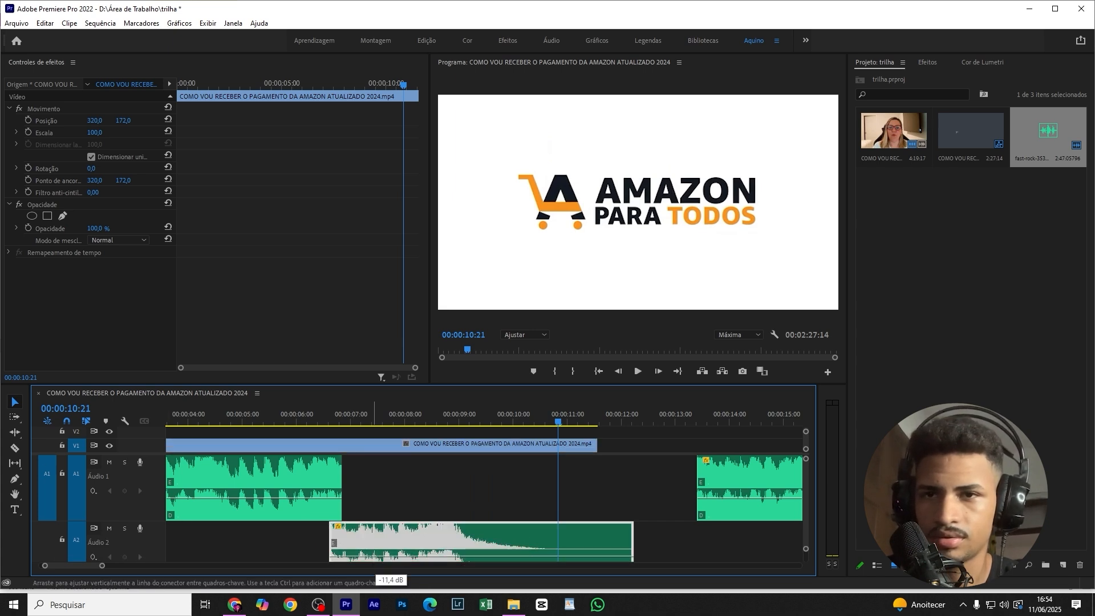
# Step: Play across the join from about 00:00:05:06, and place the playhead at 00:00:06:22
pyautogui.click(257, 415)
pyautogui.press('space')
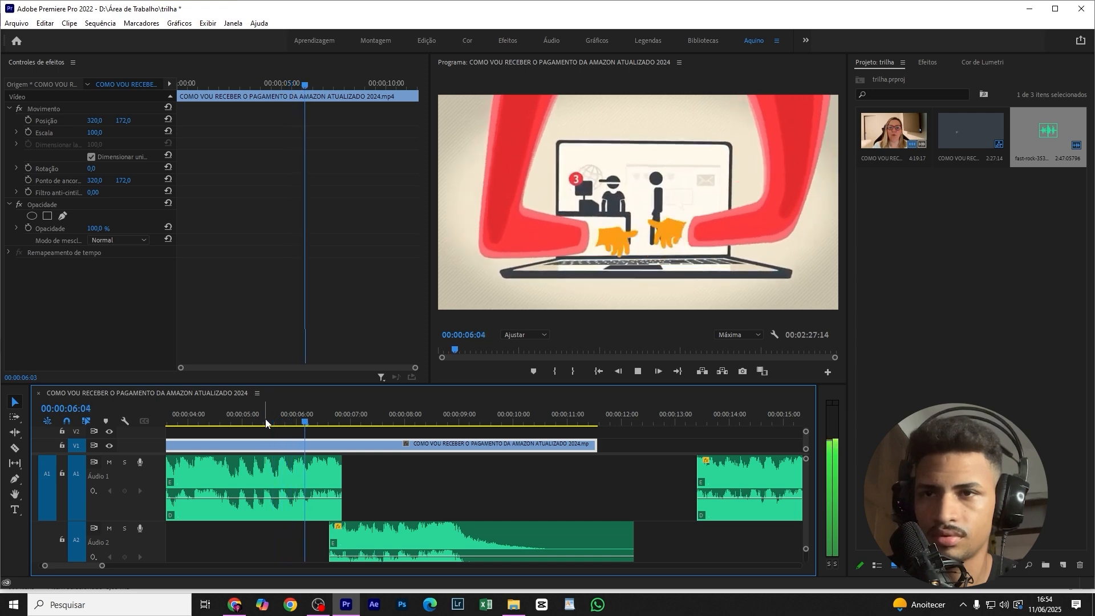
pyautogui.scroll(-5, 507, 477)
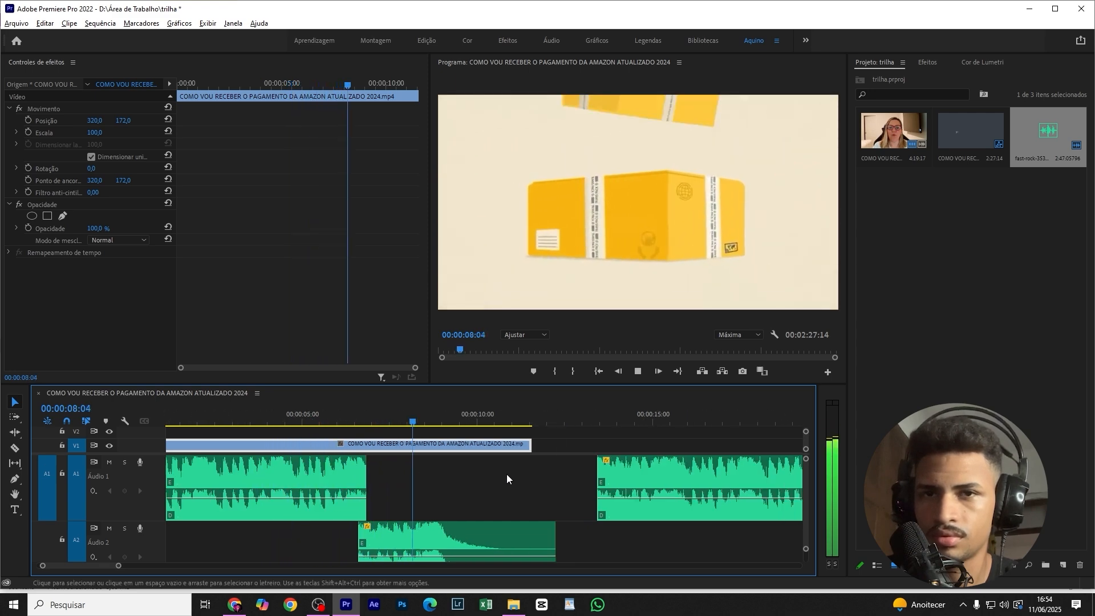
pyautogui.click(294, 419)
pyautogui.scroll(8, 294, 452)
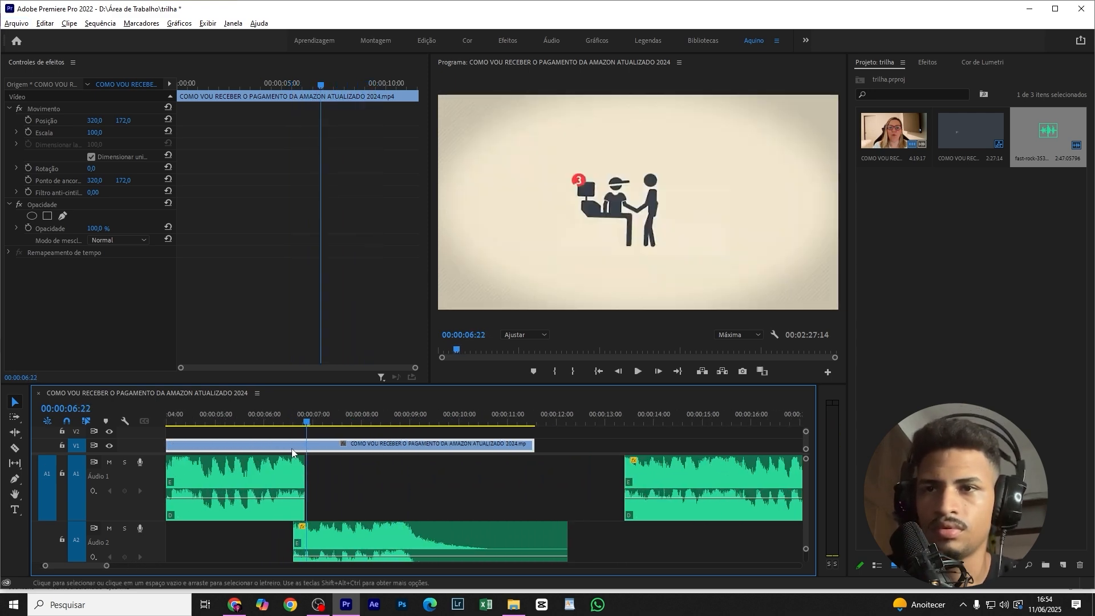
# Step: Fade out the A1 piece with volume keyframes, from the start of the A2 ending piece to the end of A1's piece
pyautogui.hscroll(-3, 468, 534)
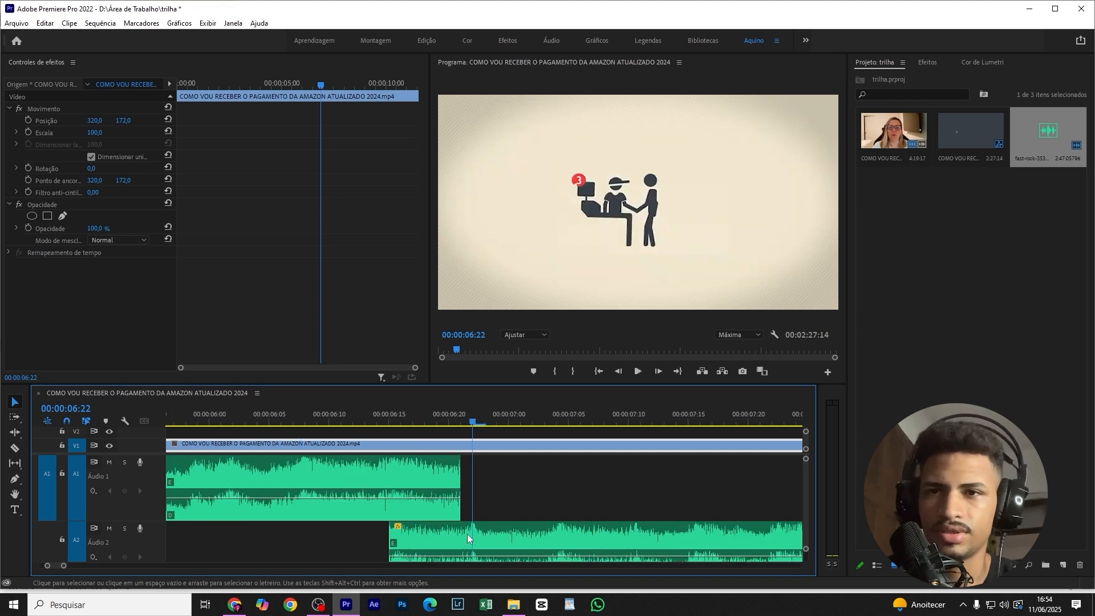
pyautogui.keyDown('ctrl'); pyautogui.click(388, 498); pyautogui.keyUp('ctrl')
pyautogui.moveTo(399, 501); pyautogui.dragTo(460, 517)
pyautogui.scroll(-2, 425, 550)
pyautogui.scroll(-3, 398, 550)
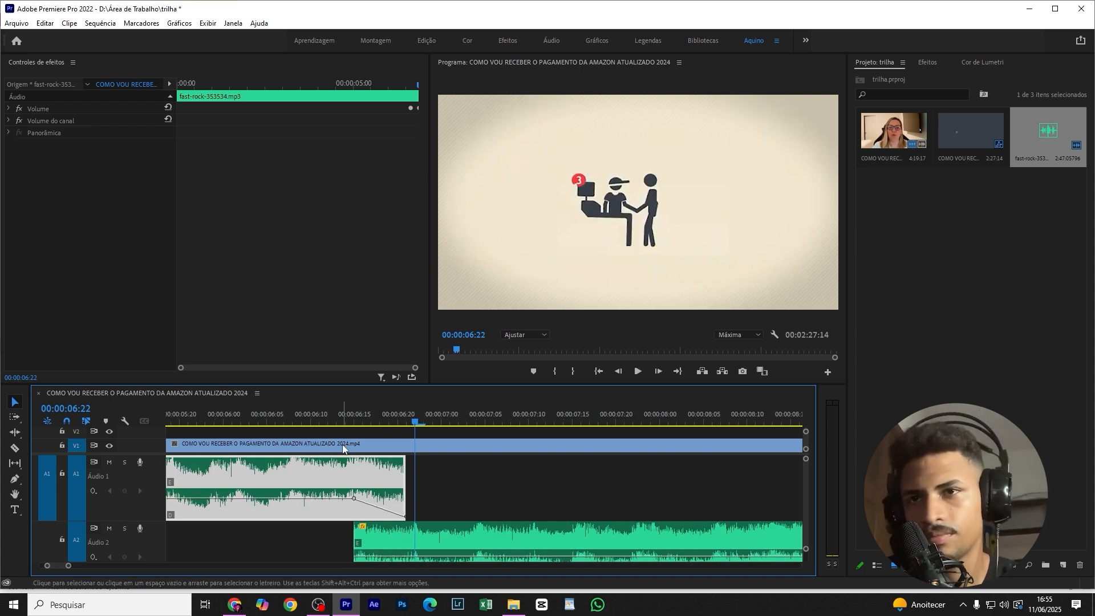
# Step: Play the faded join several times from shortly before the overlap, and return the playhead to 00:00:05:03
pyautogui.click(335, 421)
pyautogui.press('space')
pyautogui.click(260, 411)
pyautogui.press('space')
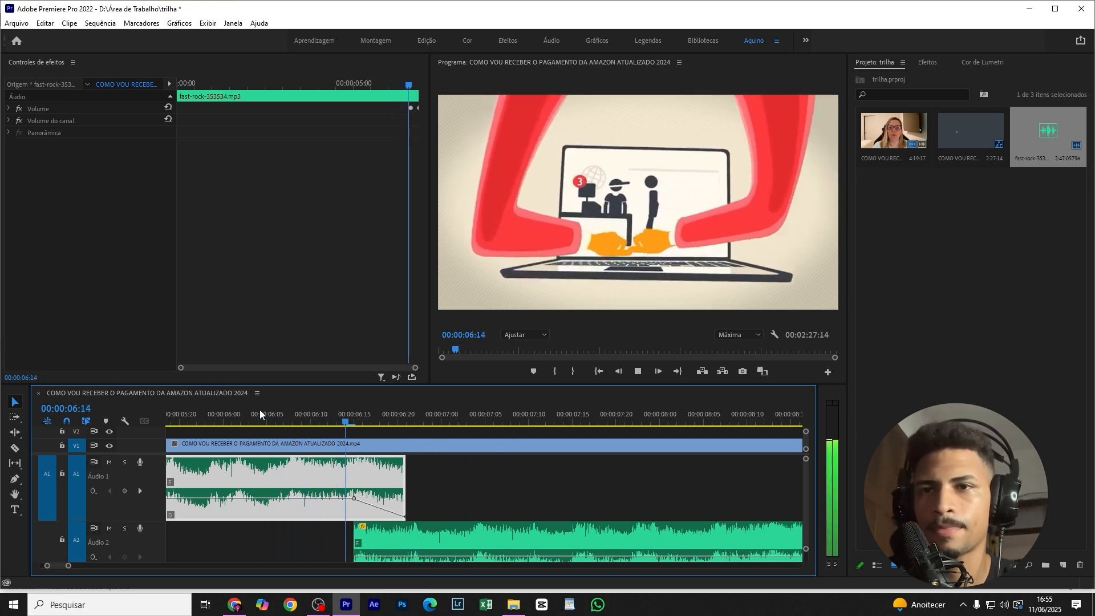
pyautogui.scroll(-6, 347, 465)
pyautogui.click(348, 445)
pyautogui.press('space')
pyautogui.click(266, 414)
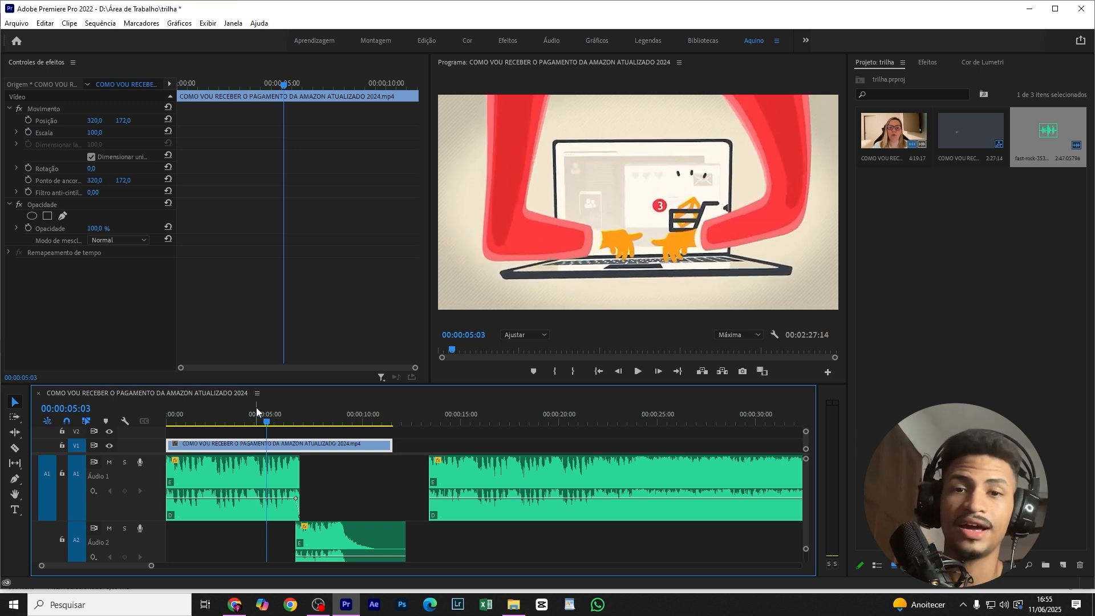
# Step: Delete the leftover music piece on A1 beyond the intro, and enlarge the timeline area to show all tracks
pyautogui.click(525, 479)
pyautogui.press('Delete')
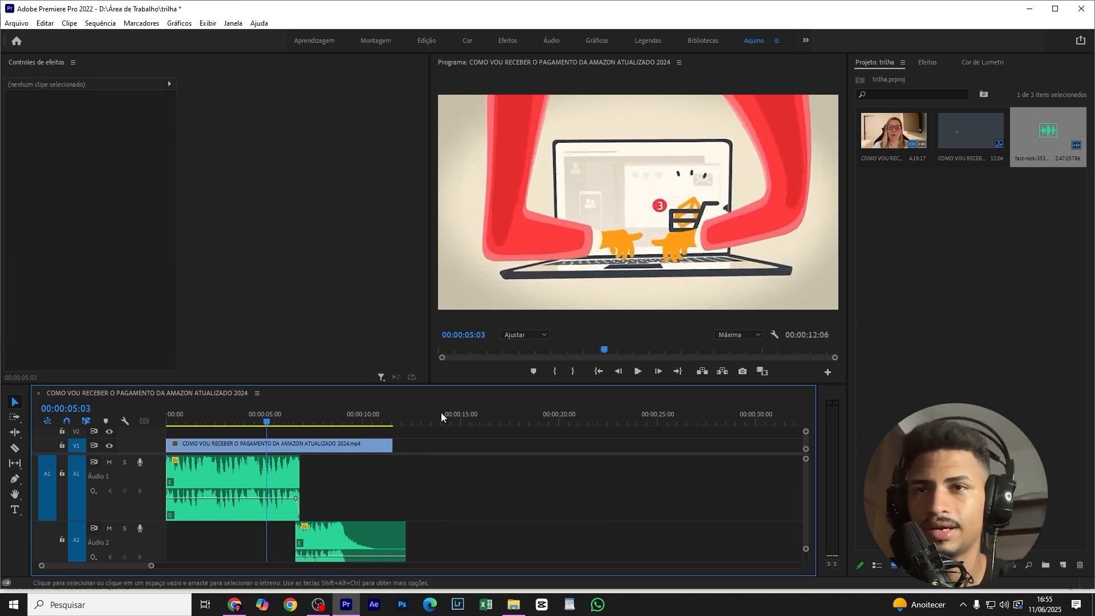
pyautogui.moveTo(367, 385); pyautogui.dragTo(367, 298)
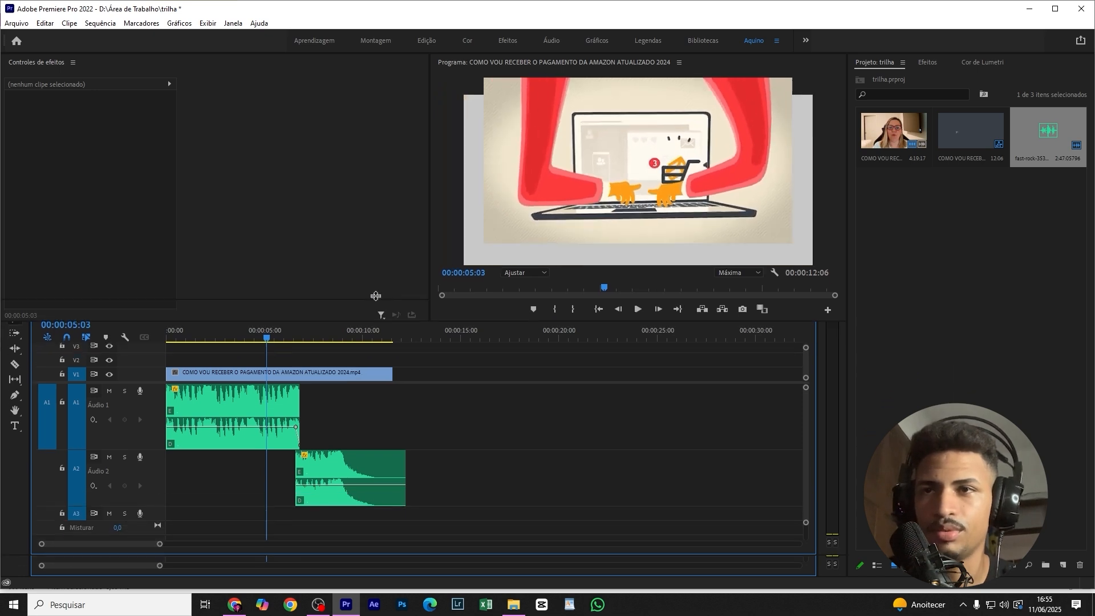
pyautogui.scroll(2, 211, 362)
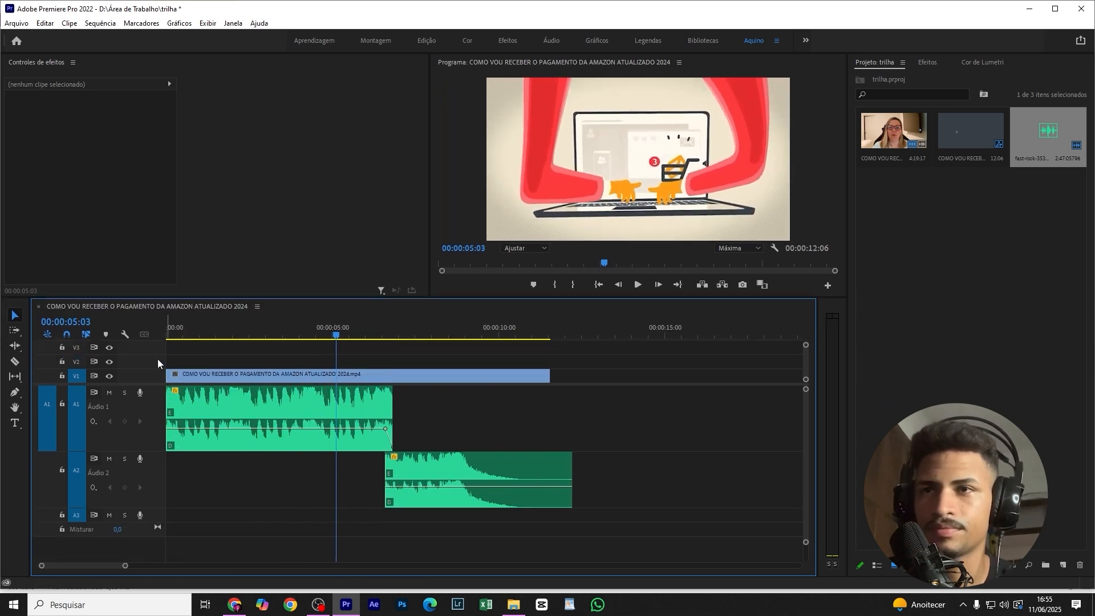
# Step: Play the opening of the edited intro from near its start, stopping at 00:00:02:20
pyautogui.click(183, 335)
pyautogui.press('space')
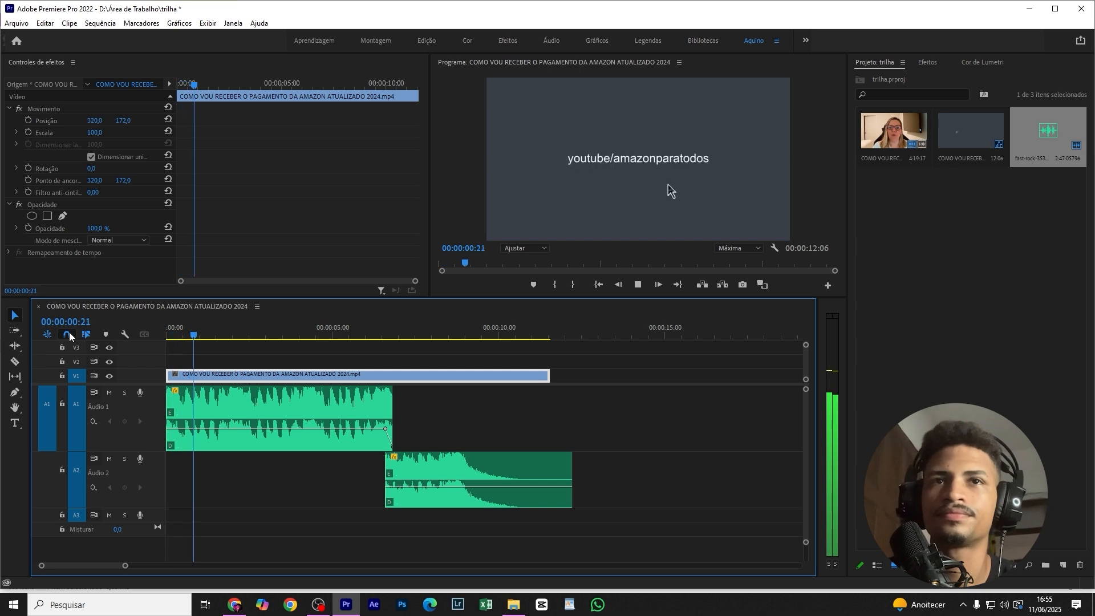
pyautogui.press('space')
pyautogui.press('space')
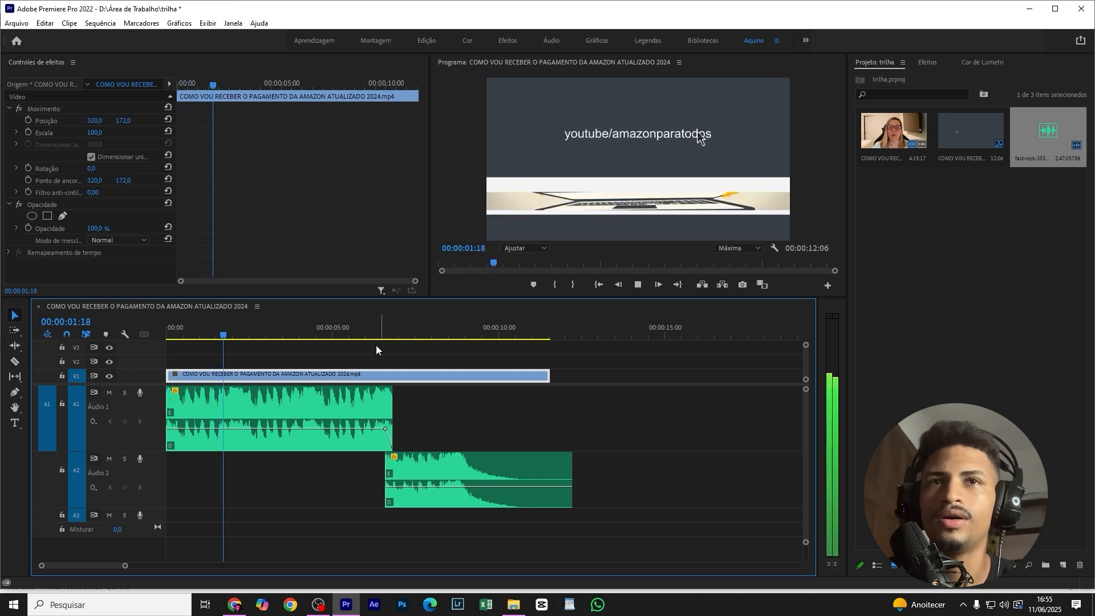
pyautogui.press('space')
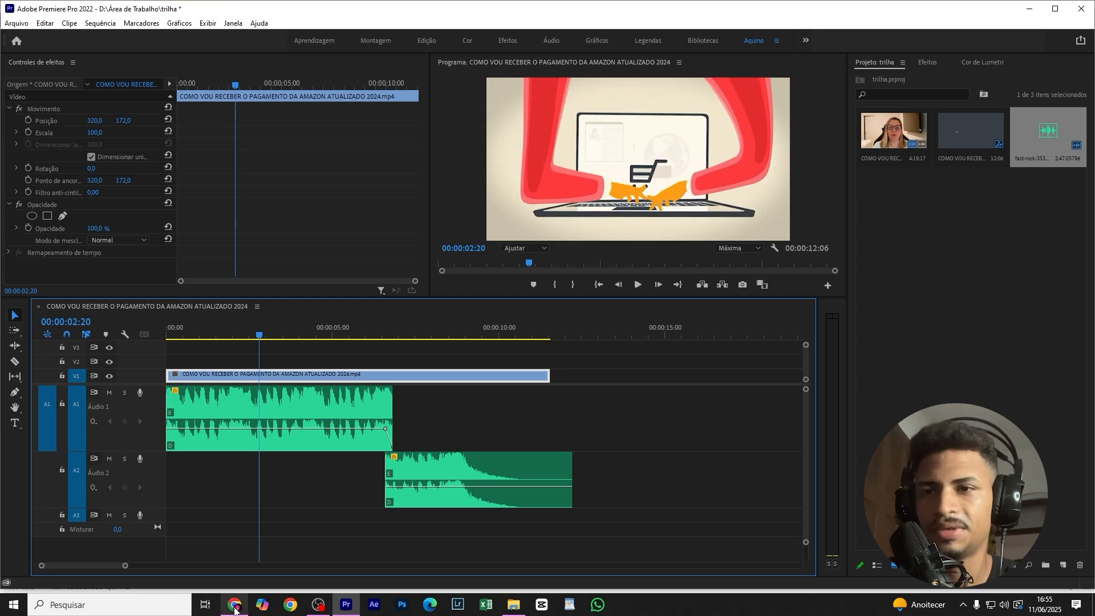
# Step: Switch to Pixabay in Chrome, set the search category to Efeitos sonoros, and search for "click mouse"
pyautogui.click(234, 606)
pyautogui.click(703, 220)
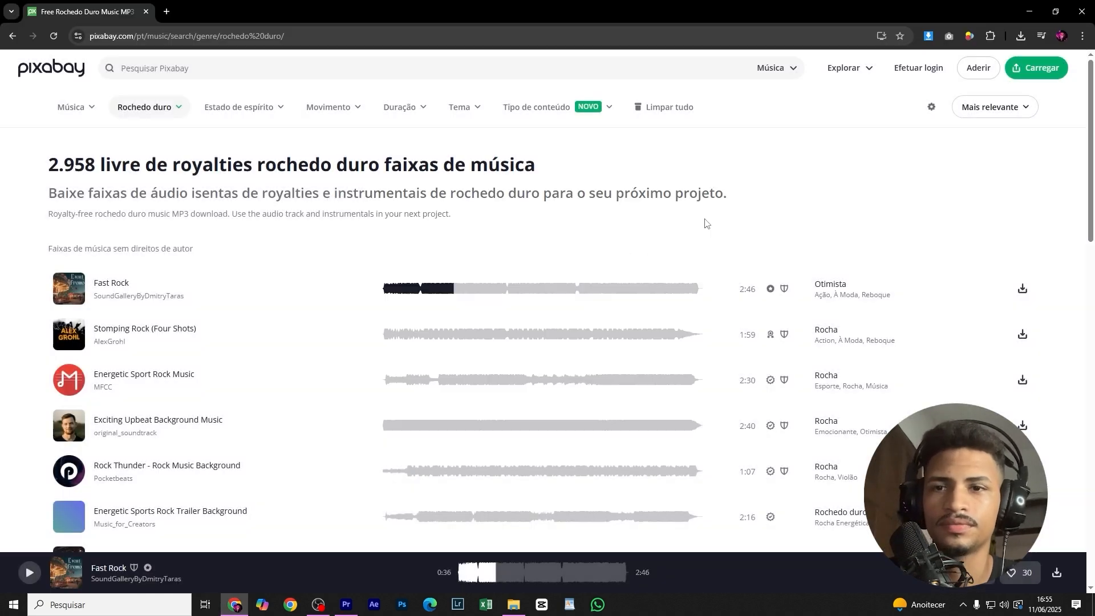
pyautogui.click(228, 70)
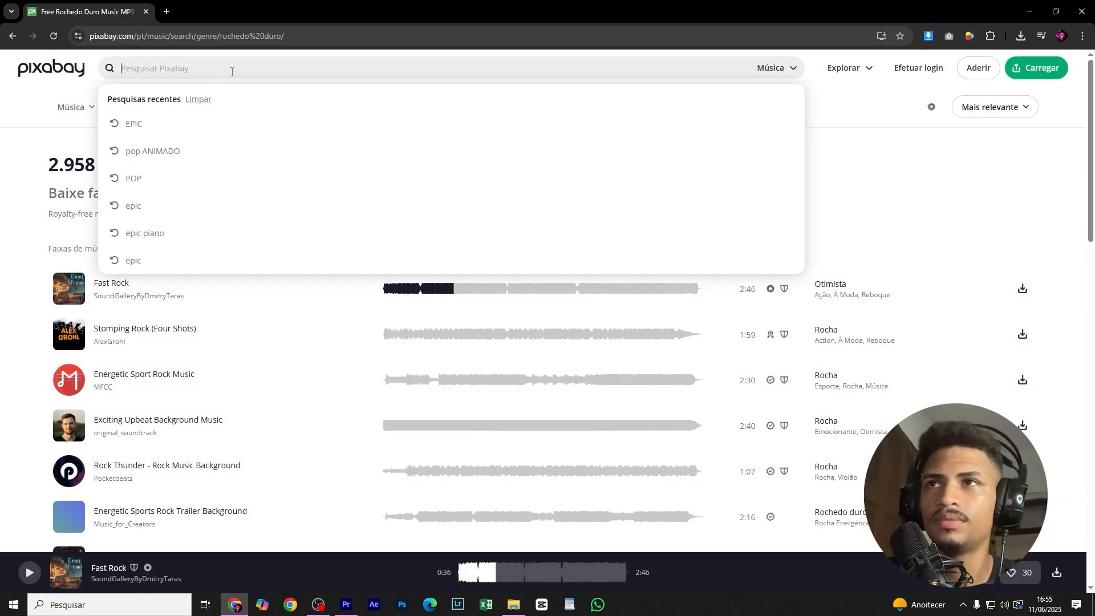
pyautogui.click(36, 112)
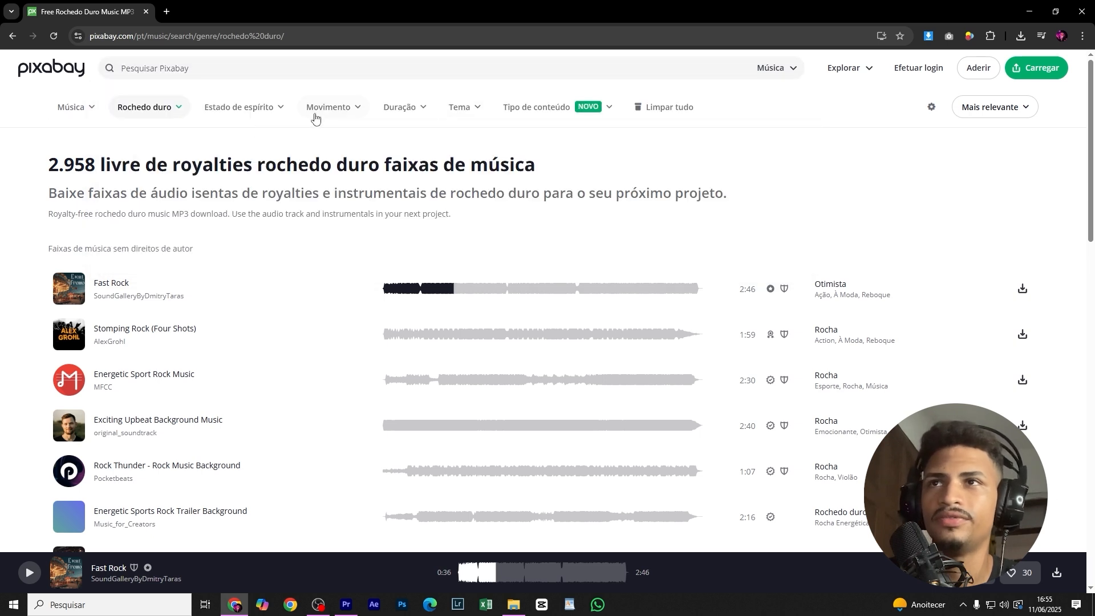
pyautogui.click(780, 80)
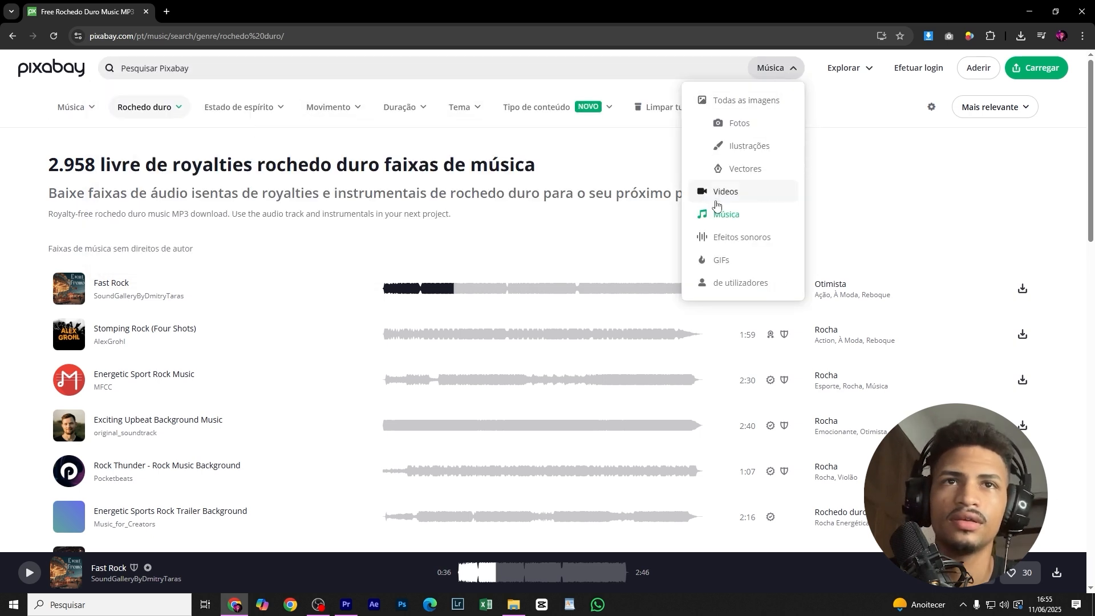
pyautogui.click(744, 239)
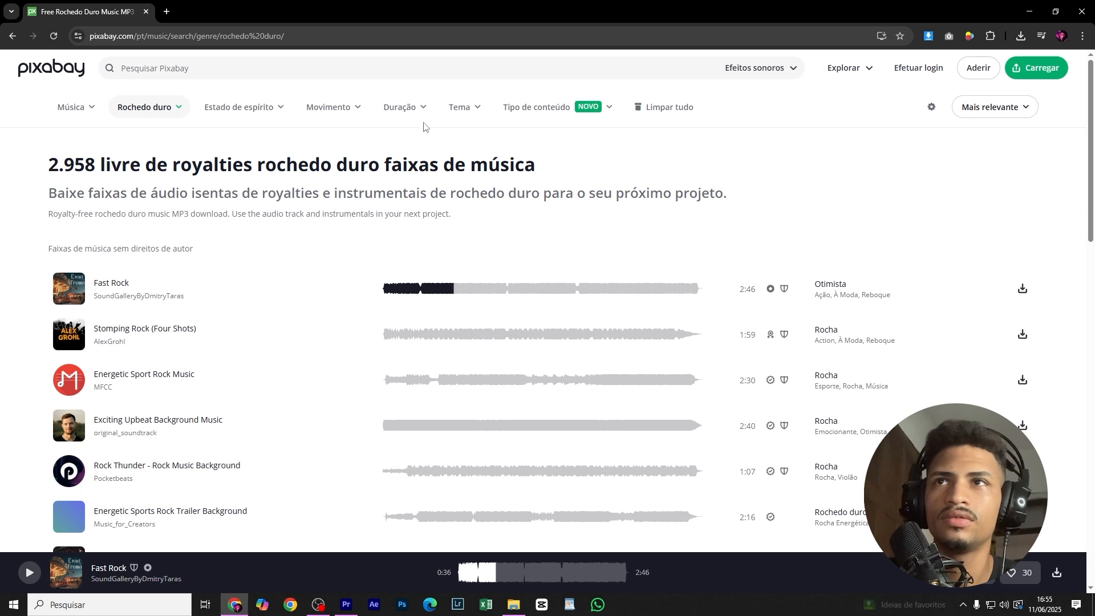
pyautogui.write('click mouse')
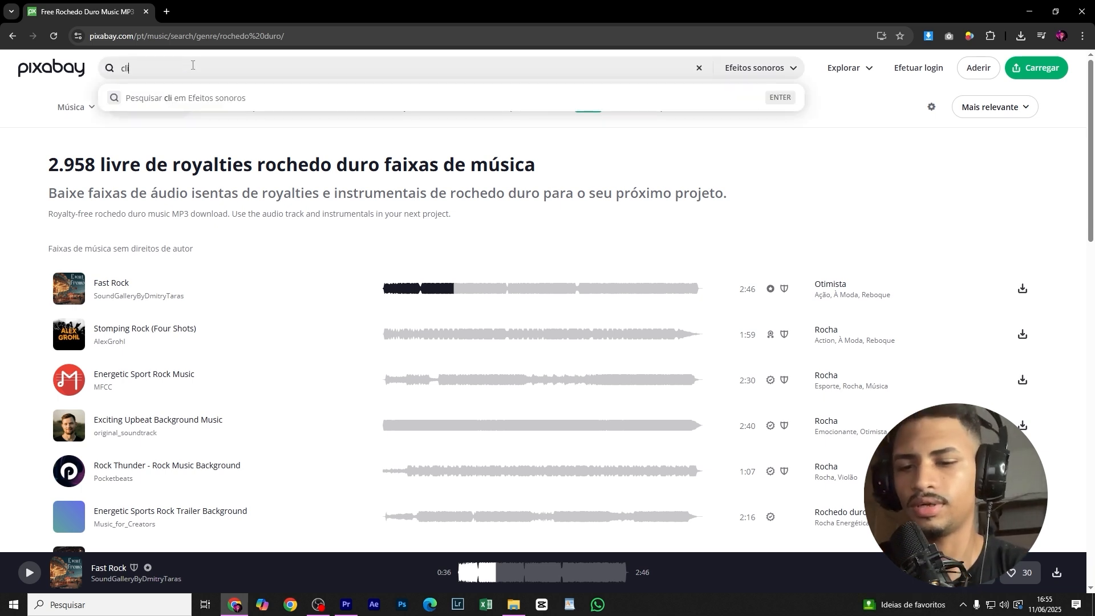
pyautogui.press('Return')
# Step: Preview several mouse-click sound effects, from "Computer mouse click, double-click and triple-click" down to the 0:28 "Mouse Click"
pyautogui.click(71, 322)
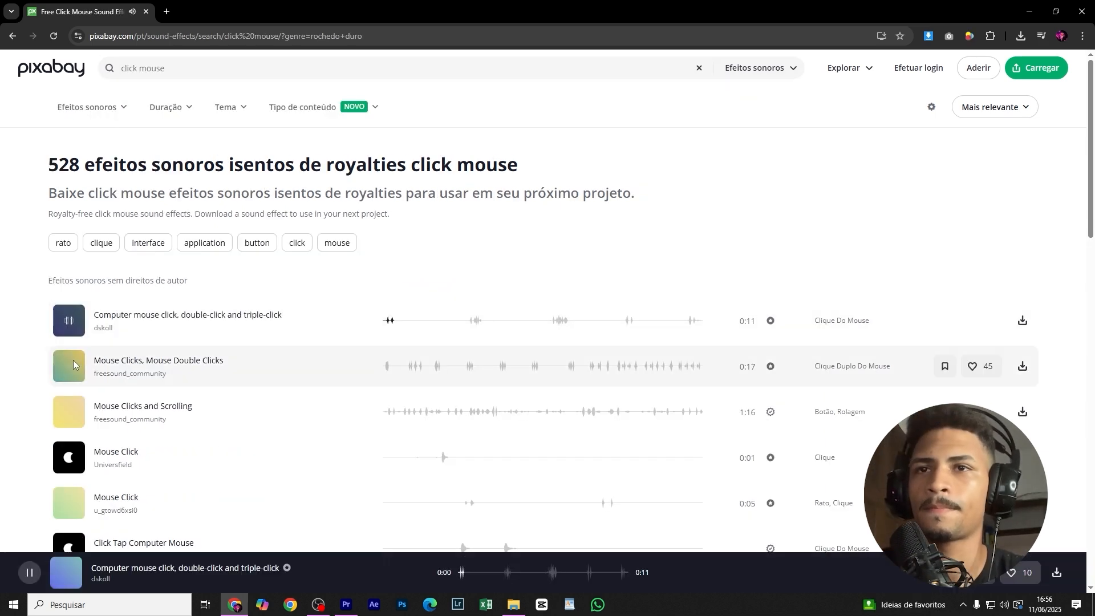
pyautogui.click(70, 367)
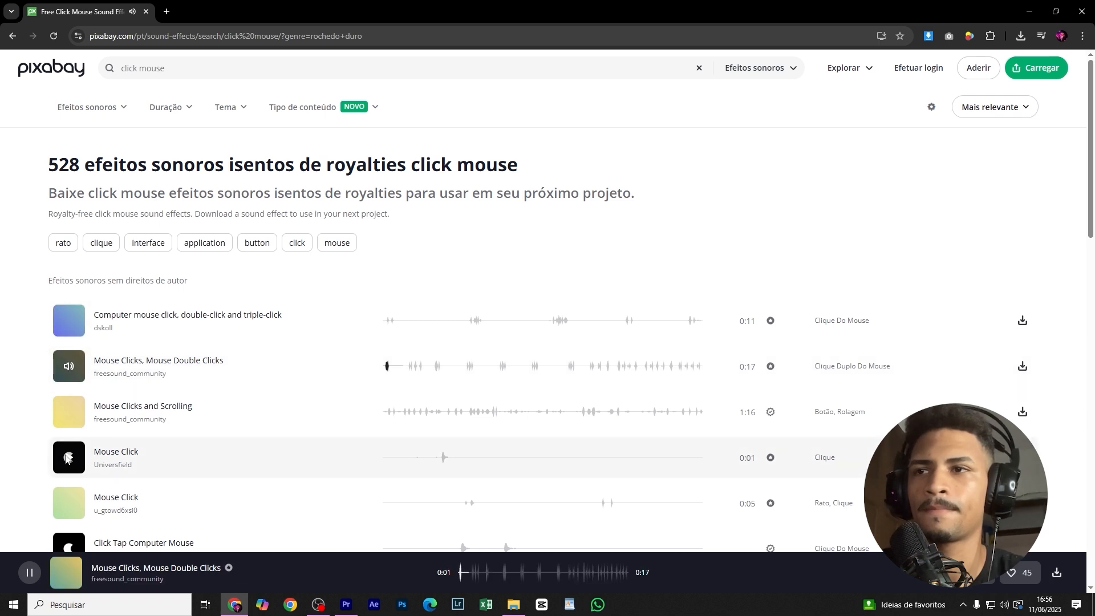
pyautogui.click(67, 458)
pyautogui.scroll(-3, 68, 458)
pyautogui.click(68, 381)
pyautogui.click(68, 423)
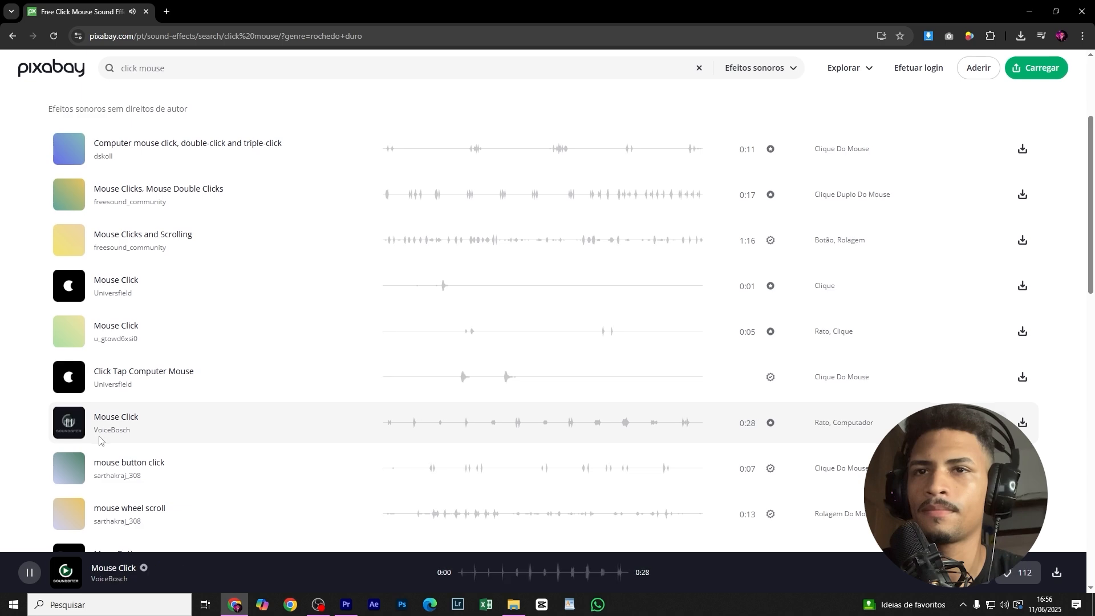
# Step: Download "Mouse Clicks, Mouse Double Clicks" from Pixabay and place it on A1 after the intro in Premiere Pro
pyautogui.scroll(-3, 68, 423)
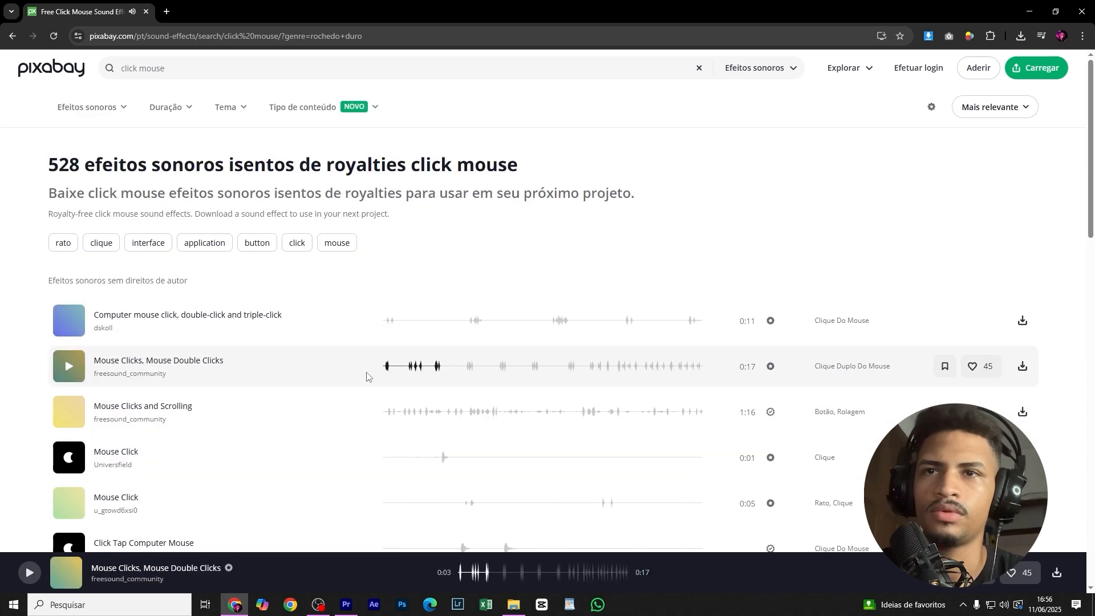
pyautogui.click(1025, 367)
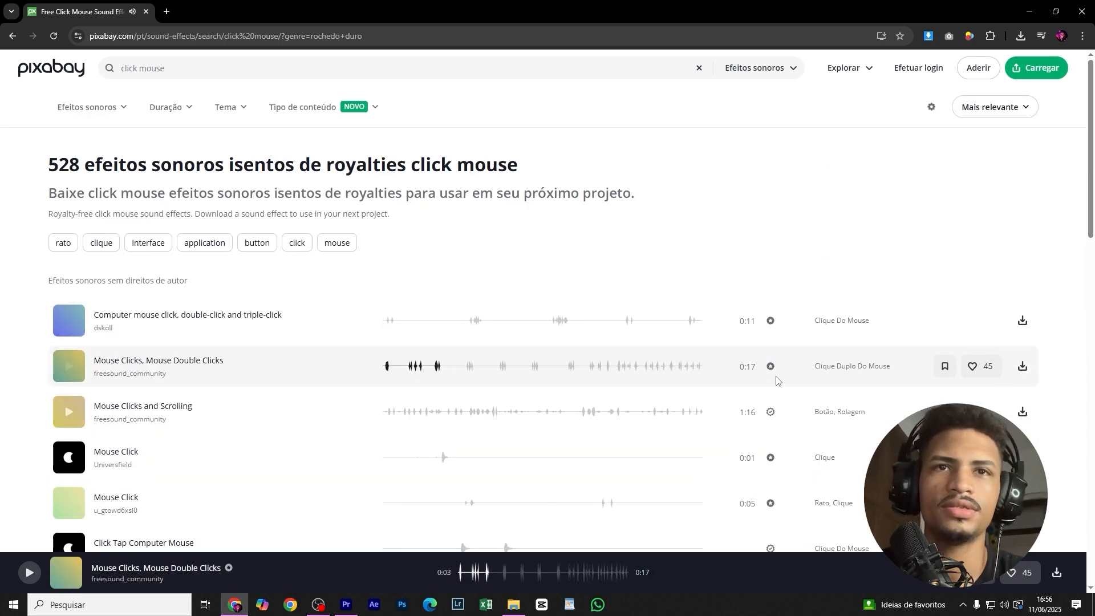
pyautogui.click(991, 64)
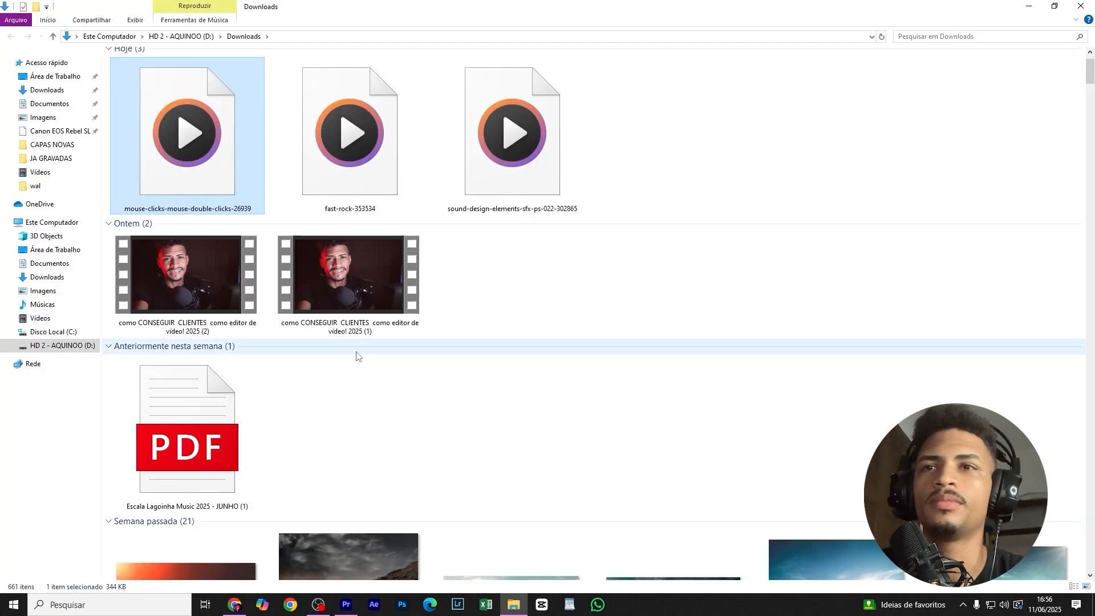
pyautogui.moveTo(229, 178); pyautogui.dragTo(674, 416)
pyautogui.click(603, 332)
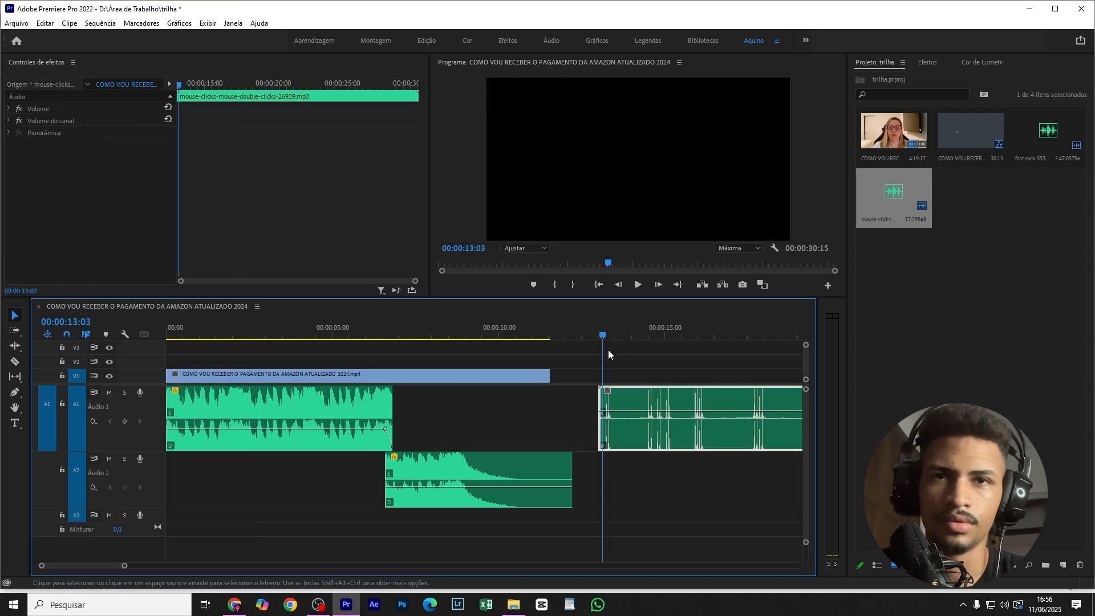
# Step: Cut the mouse-click audio on A1 at 00:00:13:12 and 00:00:13:05 to isolate the first double click
pyautogui.scroll(5, 610, 399)
pyautogui.click(651, 333)
pyautogui.click(679, 336)
pyautogui.hotkey('ctrl', 'k')
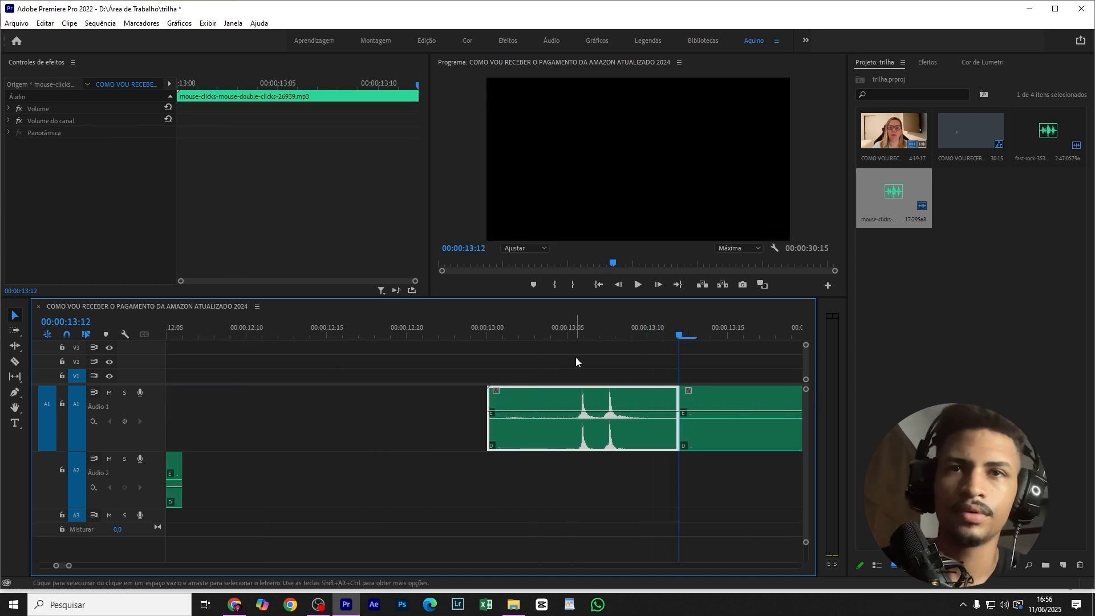
pyautogui.click(568, 334)
pyautogui.hotkey('ctrl', 'k')
pyautogui.click(615, 411)
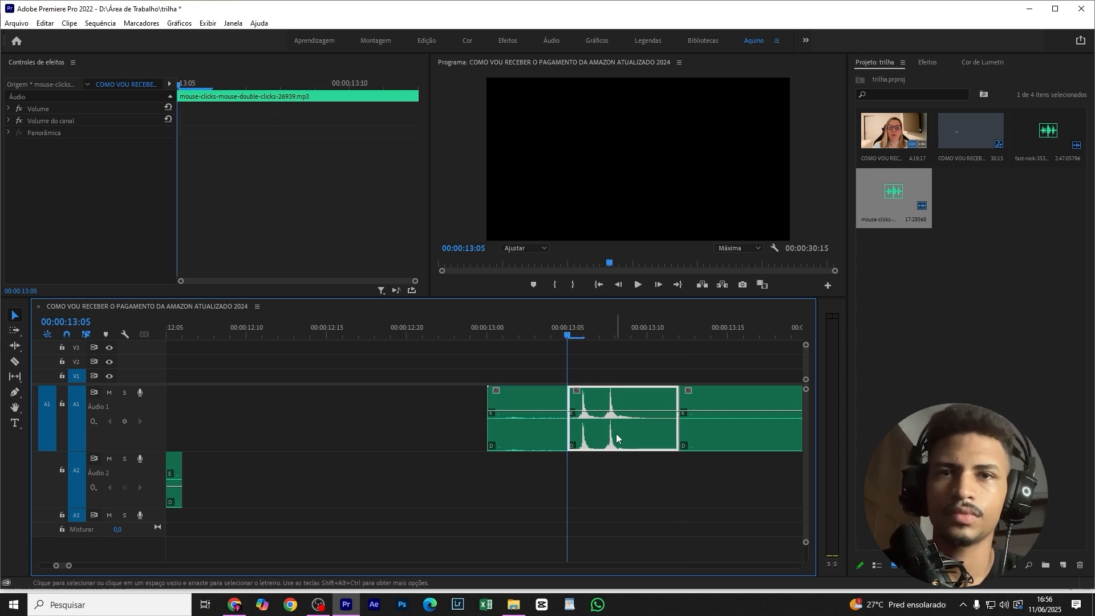
# Step: Move the isolated double-click piece to A2 beneath the start of the intro
pyautogui.scroll(-5, 616, 434)
pyautogui.moveTo(617, 445); pyautogui.dragTo(359, 484)
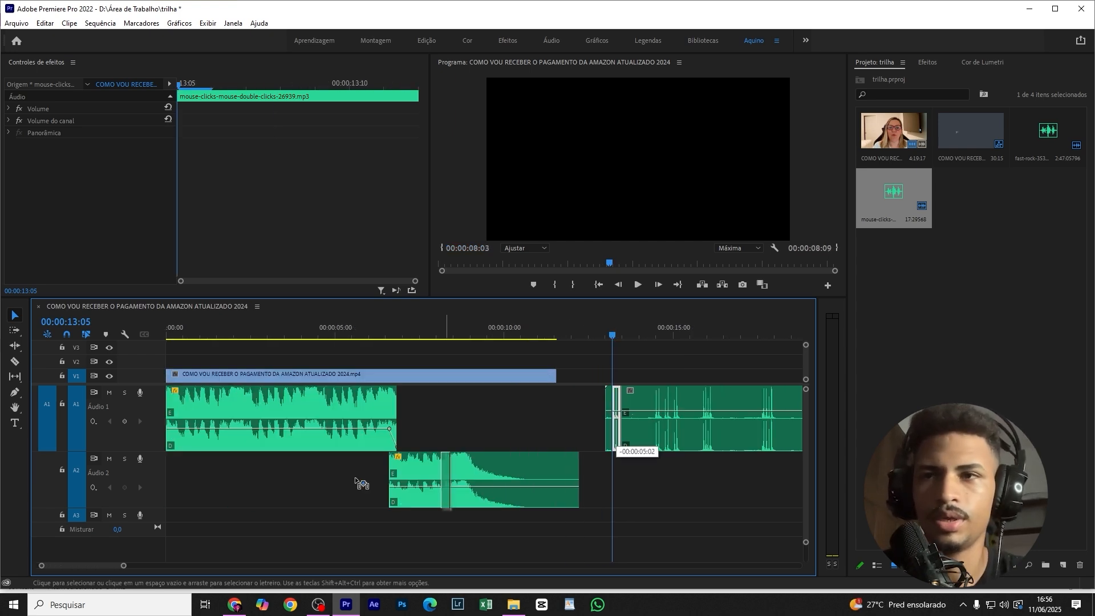
pyautogui.moveTo(184, 480); pyautogui.dragTo(198, 478)
pyautogui.scroll(5, 198, 478)
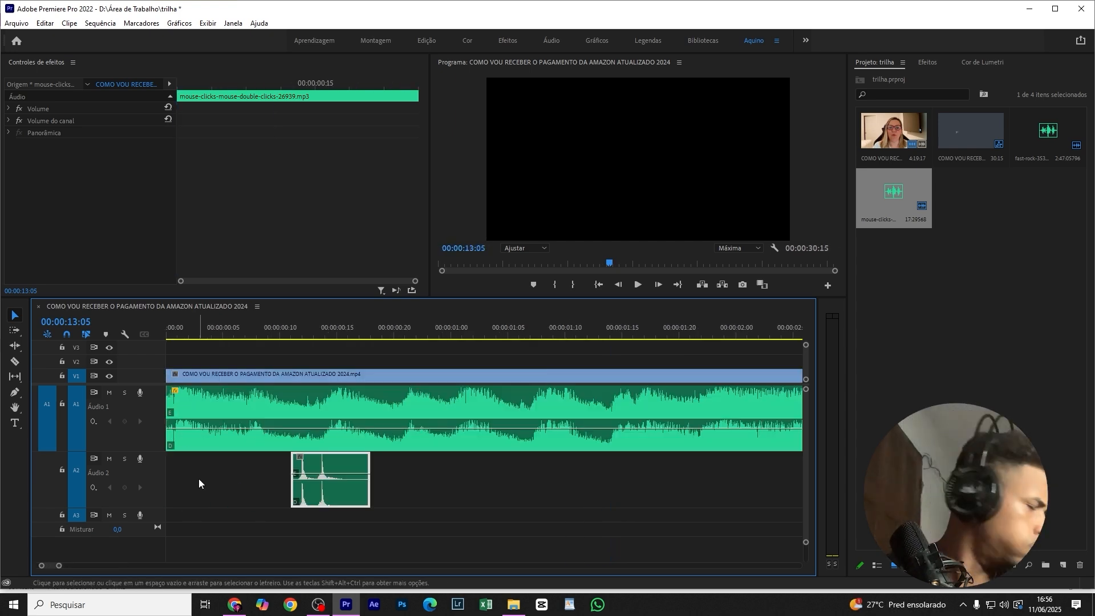
# Step: Play the opening to find the on-screen click, and move the double-click piece so its first peak falls at 00:00:01:08
pyautogui.click(179, 338)
pyautogui.scroll(4, 180, 337)
pyautogui.press('space')
pyautogui.press('space')
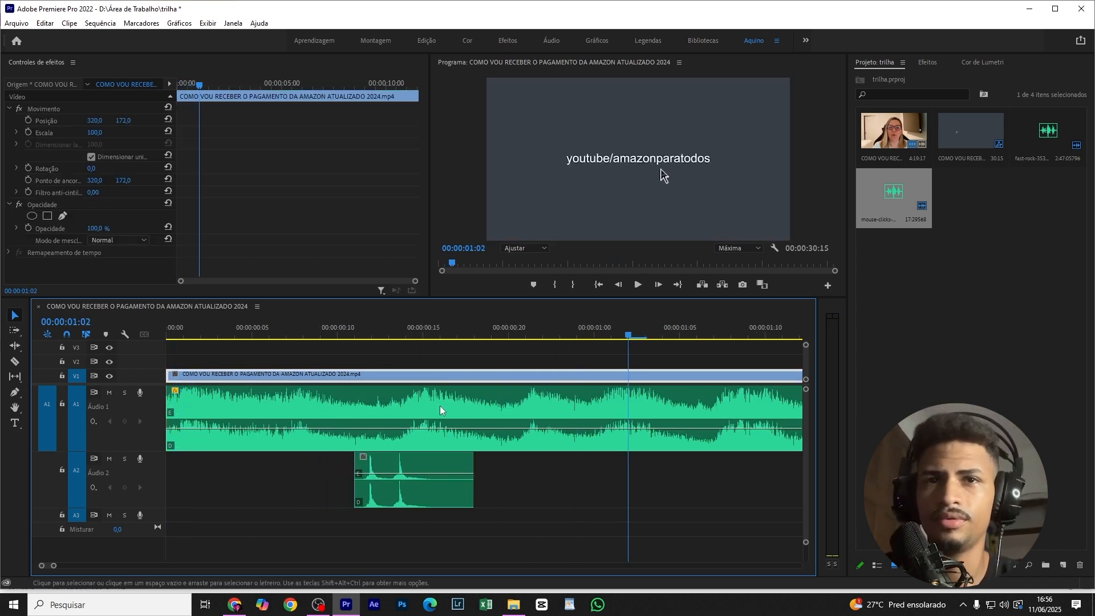
pyautogui.scroll(-1, 462, 411)
pyautogui.scroll(-1, 463, 413)
pyautogui.press('space')
pyautogui.press('space')
pyautogui.moveTo(323, 500); pyautogui.dragTo(660, 503)
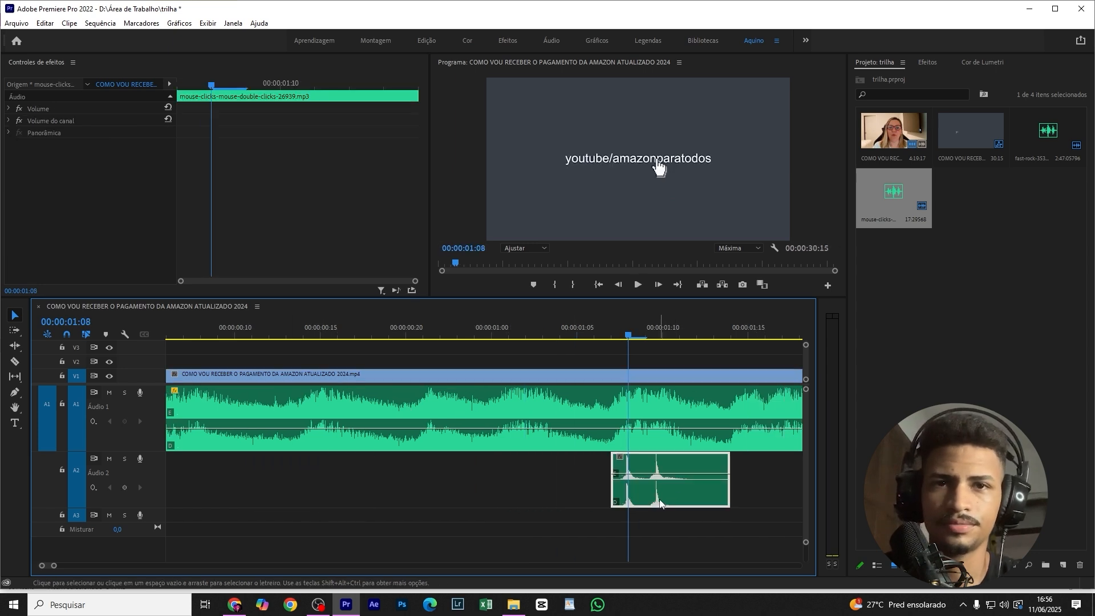
# Step: Play the opening repeatedly from before the double-click sound to check its sync, stopping at 00:00:02:15
pyautogui.click(623, 373)
pyautogui.click(594, 329)
pyautogui.press('space')
pyautogui.press('space')
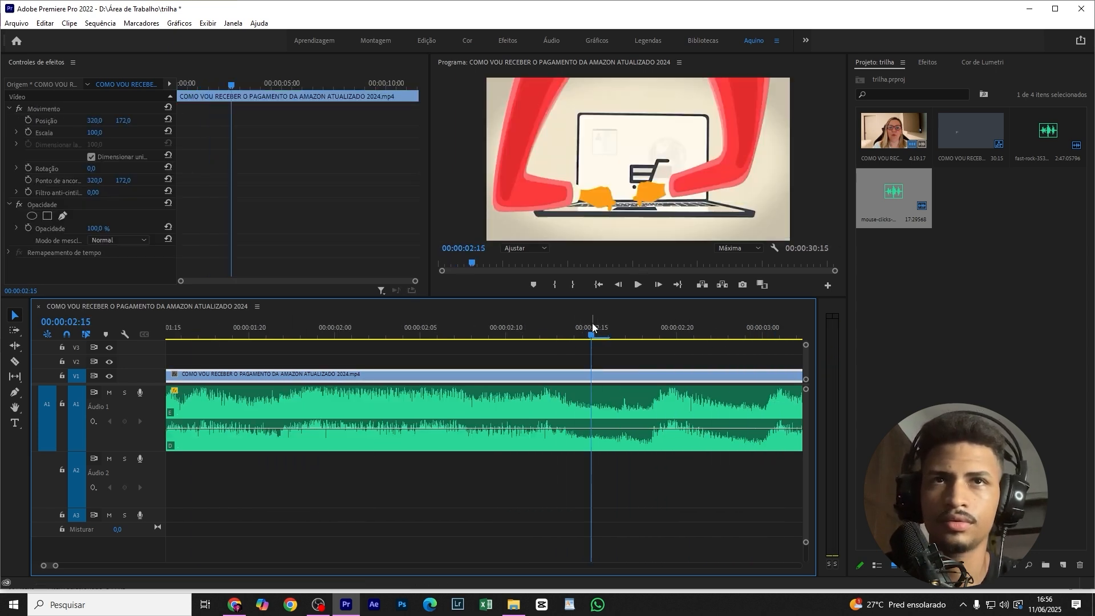
pyautogui.scroll(-4, 569, 474)
pyautogui.click(225, 332)
pyautogui.press('space')
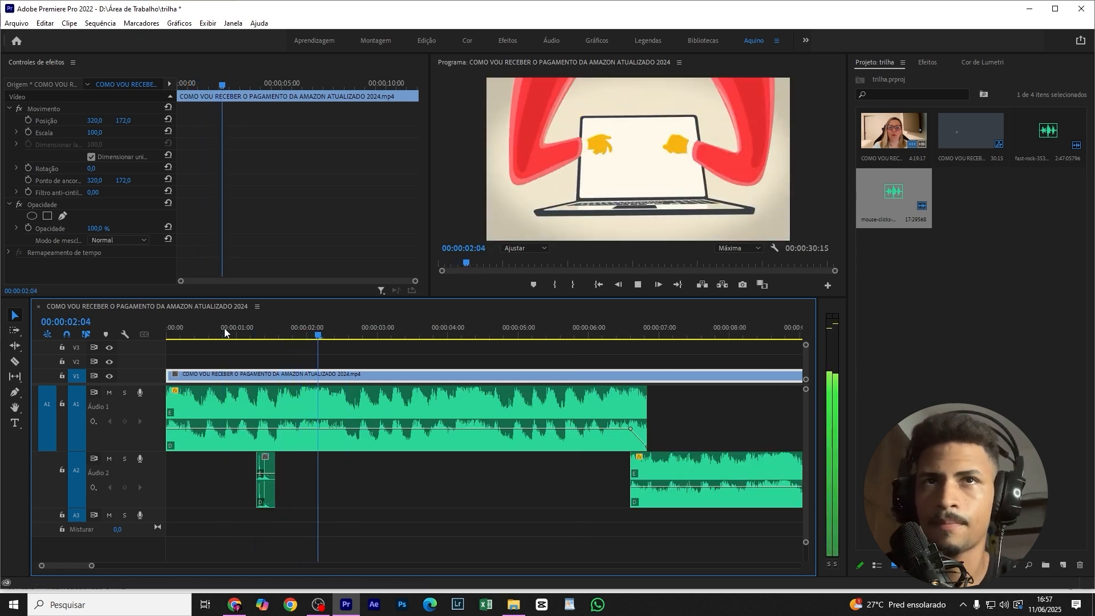
pyautogui.click(223, 335)
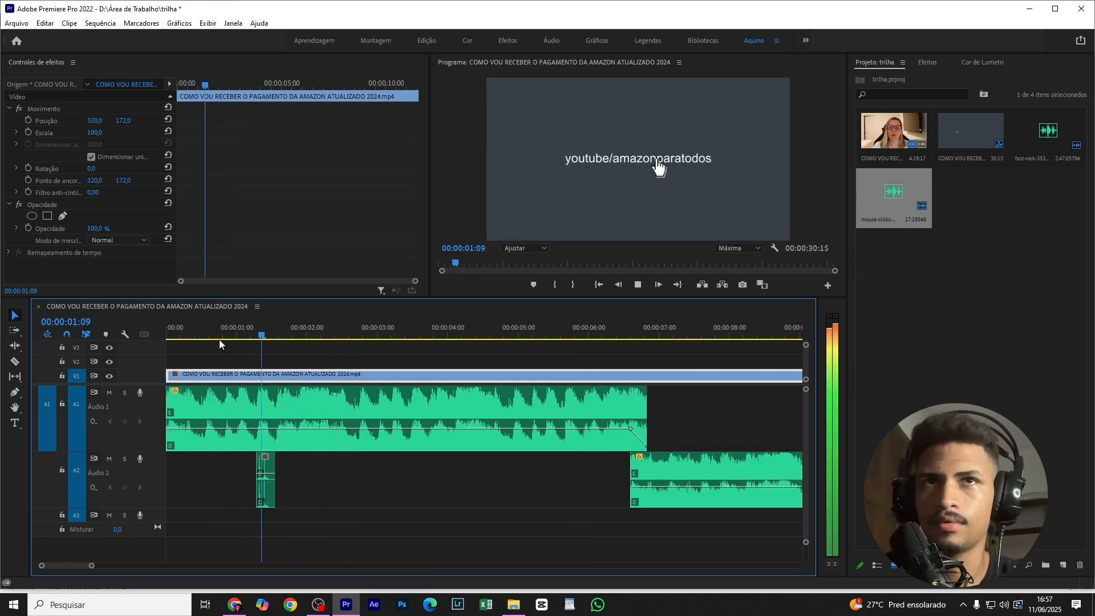
pyautogui.press('space')
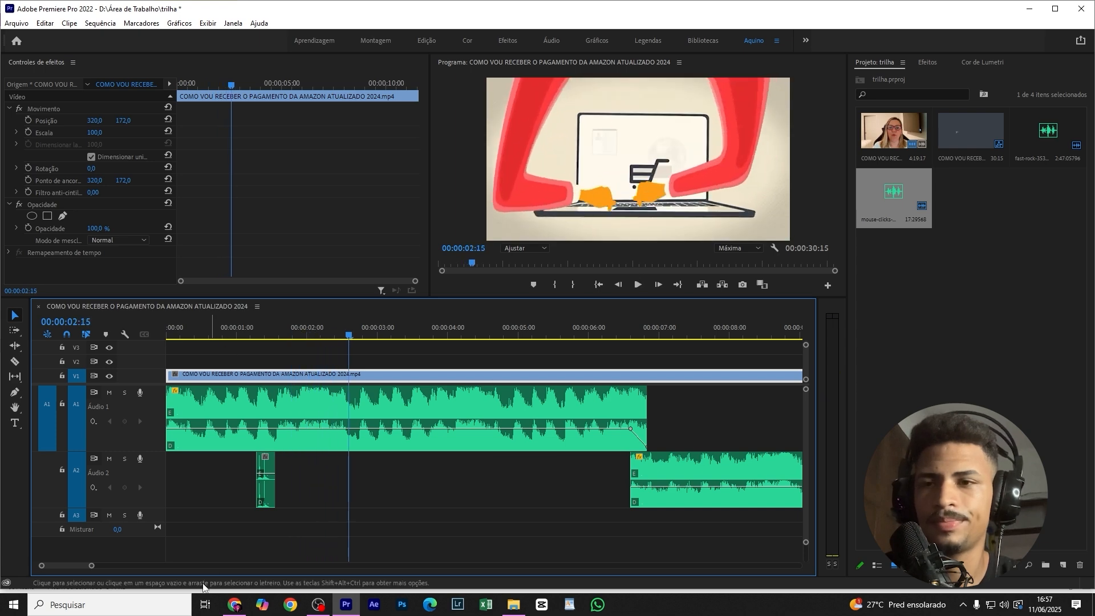
# Step: Switch to Pixabay in Chrome and search the sound effects for "teclando"
pyautogui.click(234, 605)
pyautogui.click(325, 174)
pyautogui.tripleClick(143, 68)
pyautogui.write('teclando')
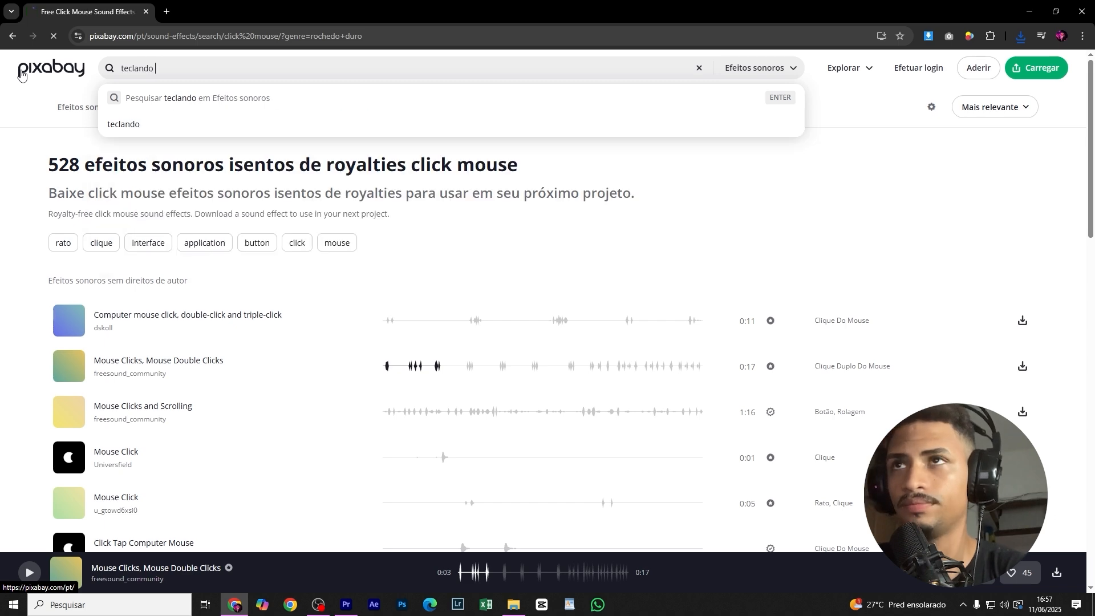
pyautogui.press('Return')
# Step: Preview several typing sounds, including "typing", "Keyboard Typing ASMR", "Typing Keyboard Sound" and the 0:23 "Keyboard Sound"
pyautogui.click(69, 321)
pyautogui.click(69, 406)
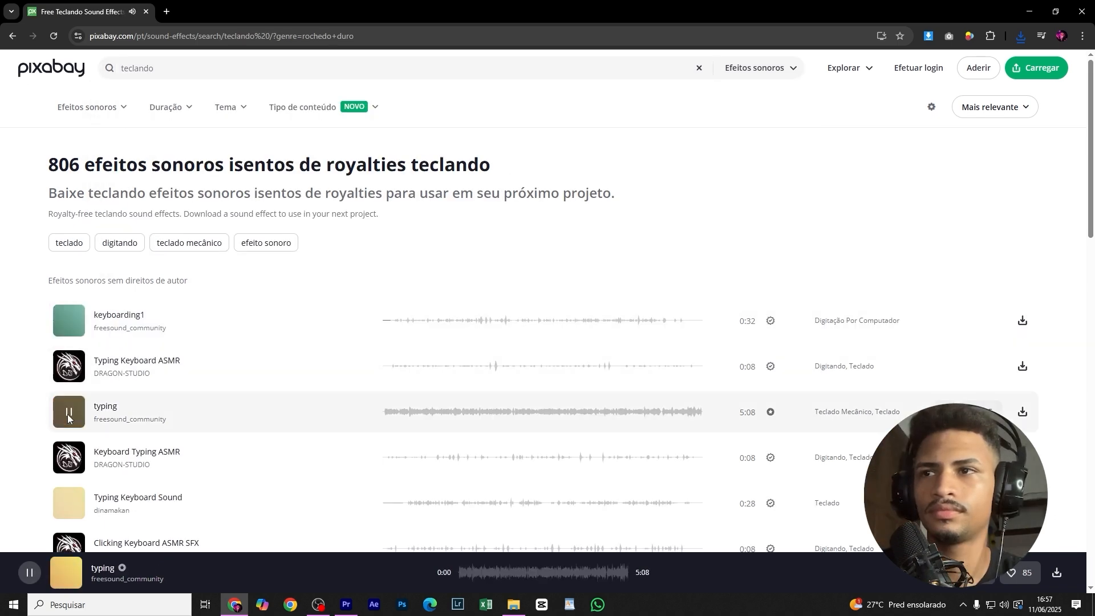
pyautogui.scroll(-2, 383, 306)
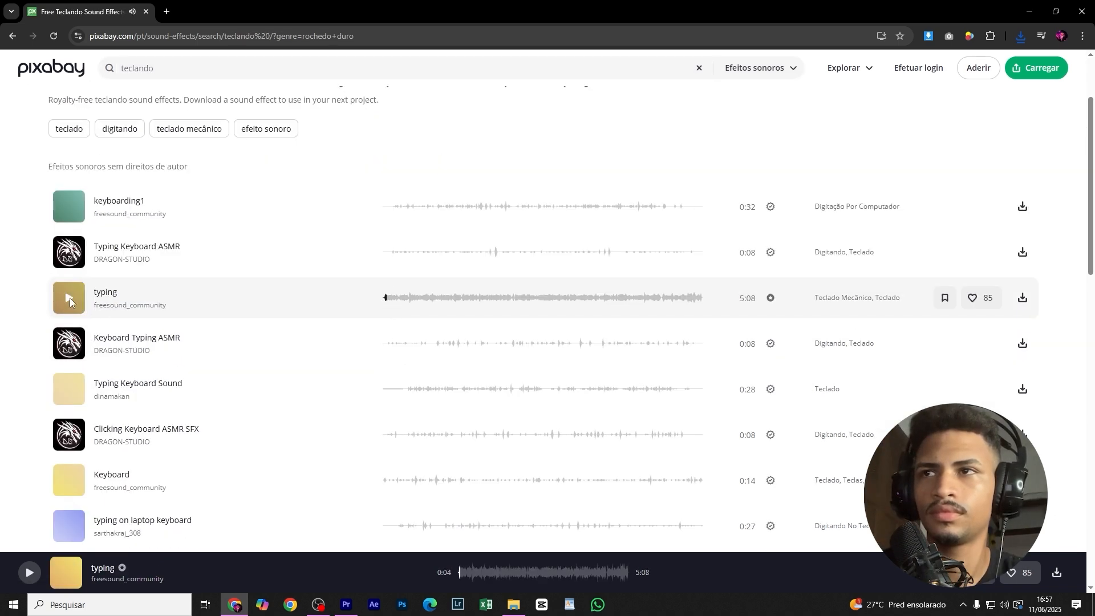
pyautogui.click(70, 346)
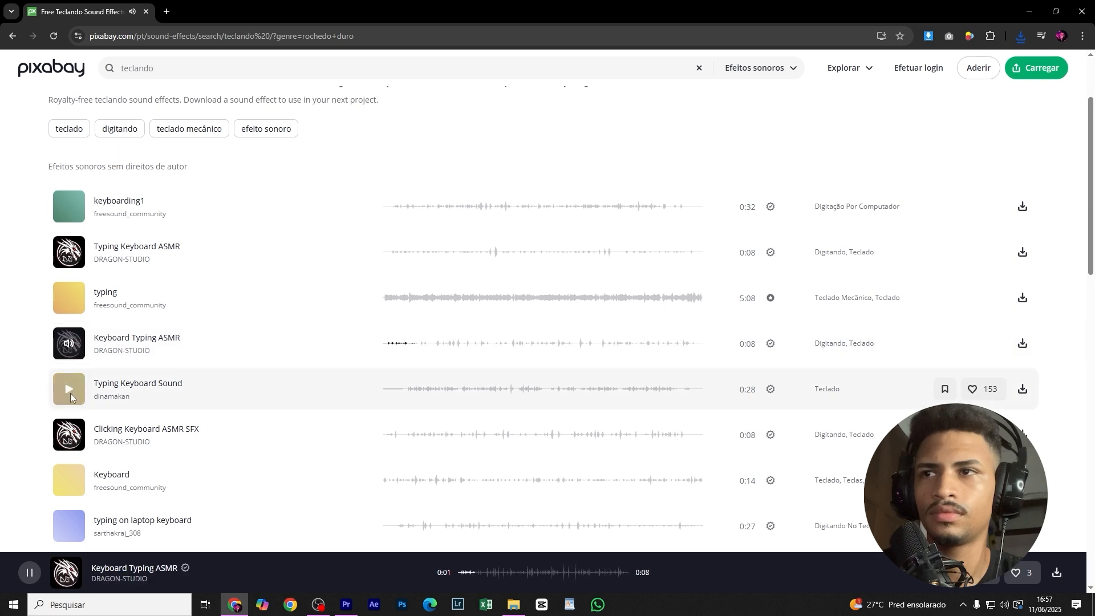
pyautogui.click(70, 393)
pyautogui.click(67, 305)
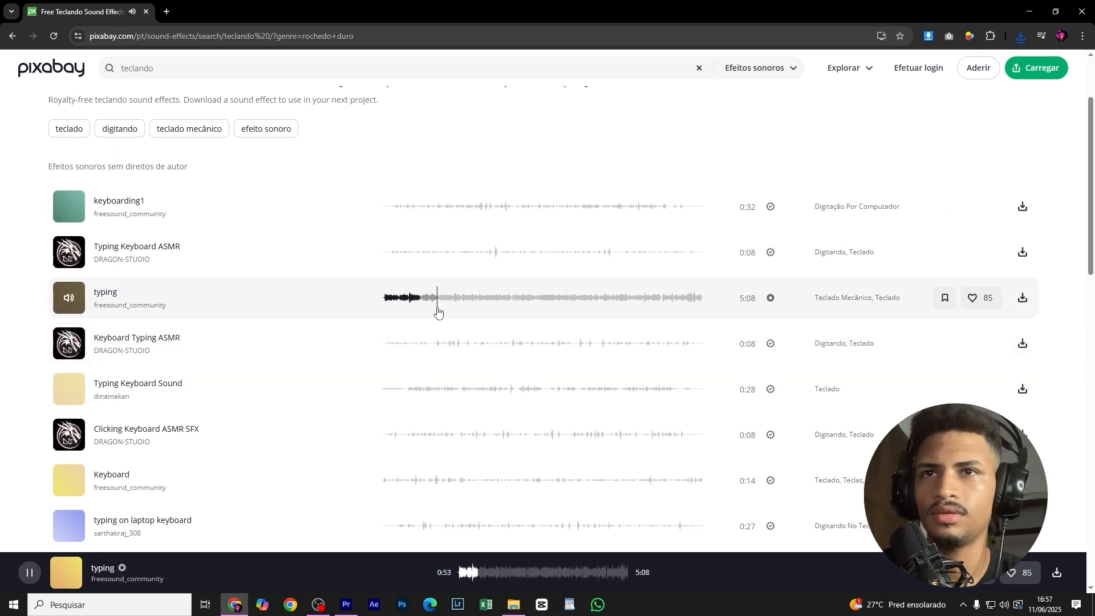
pyautogui.click(67, 301)
pyautogui.scroll(-4, 295, 385)
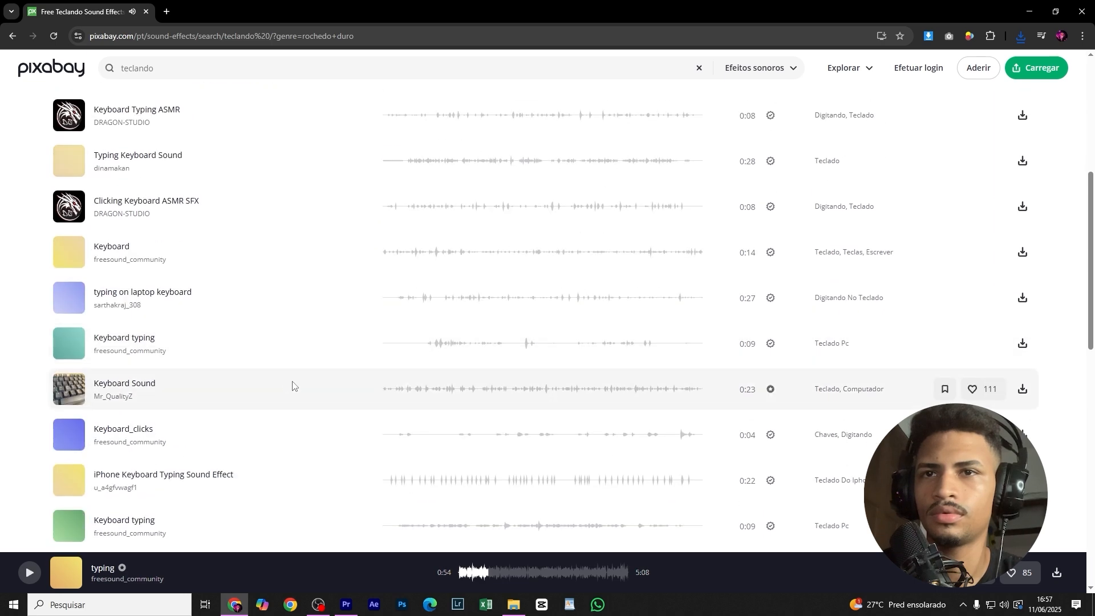
pyautogui.click(68, 390)
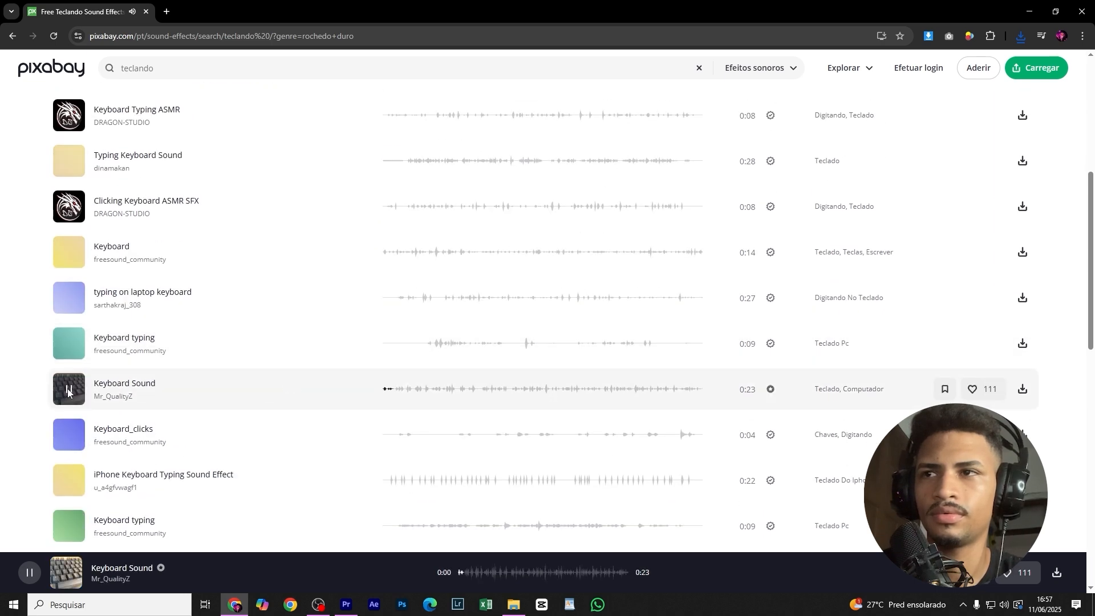
# Step: Download "Keyboard Sound", place it on A3 at 00:00:02:15 in Premiere Pro, and enlarge the A3 track height
pyautogui.click(1028, 395)
pyautogui.click(991, 65)
pyautogui.moveTo(187, 137); pyautogui.dragTo(349, 517)
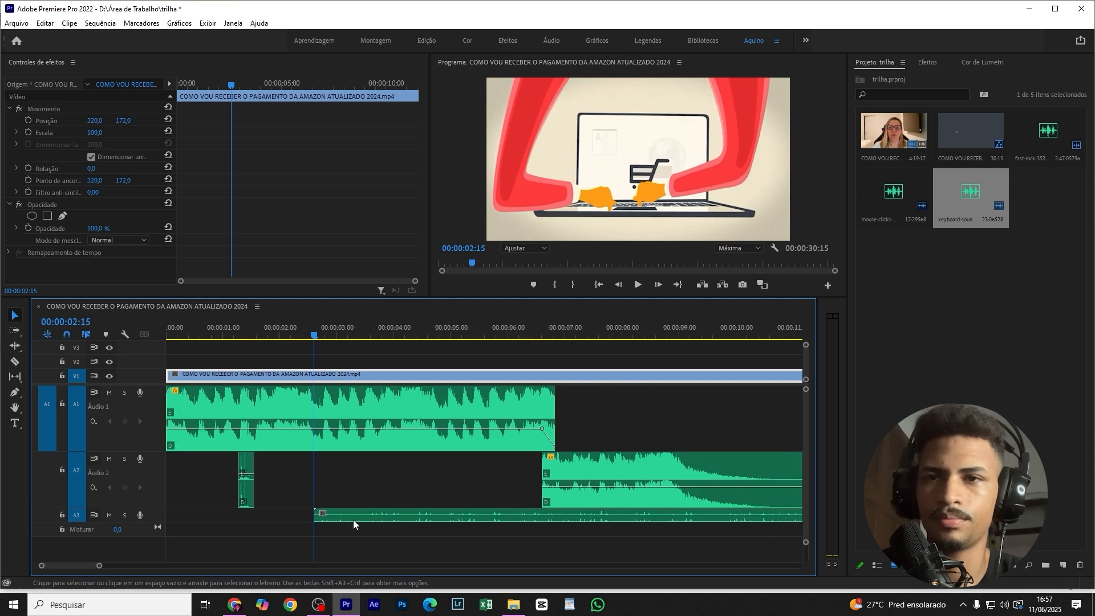
pyautogui.moveTo(148, 521); pyautogui.dragTo(148, 555)
pyautogui.scroll(-1, 342, 529)
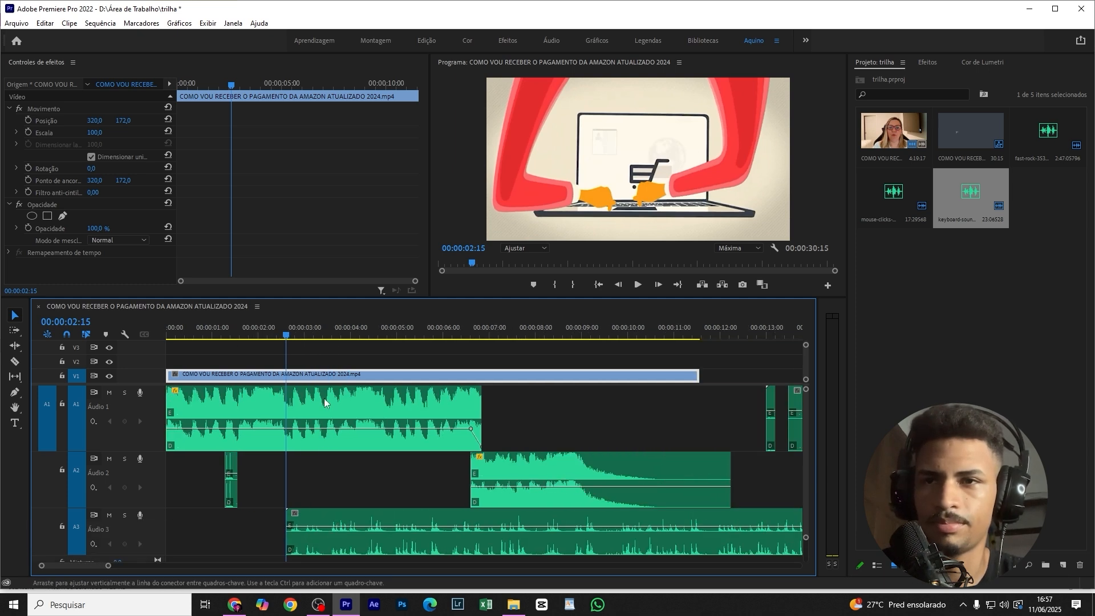
# Step: Move the keyboard sound on A3 to start at about 00:00:03:12 and trim its end to about 00:00:05:03
pyautogui.click(322, 327)
pyautogui.press('space')
pyautogui.moveTo(295, 545); pyautogui.dragTo(332, 556)
pyautogui.scroll(-6, 377, 527)
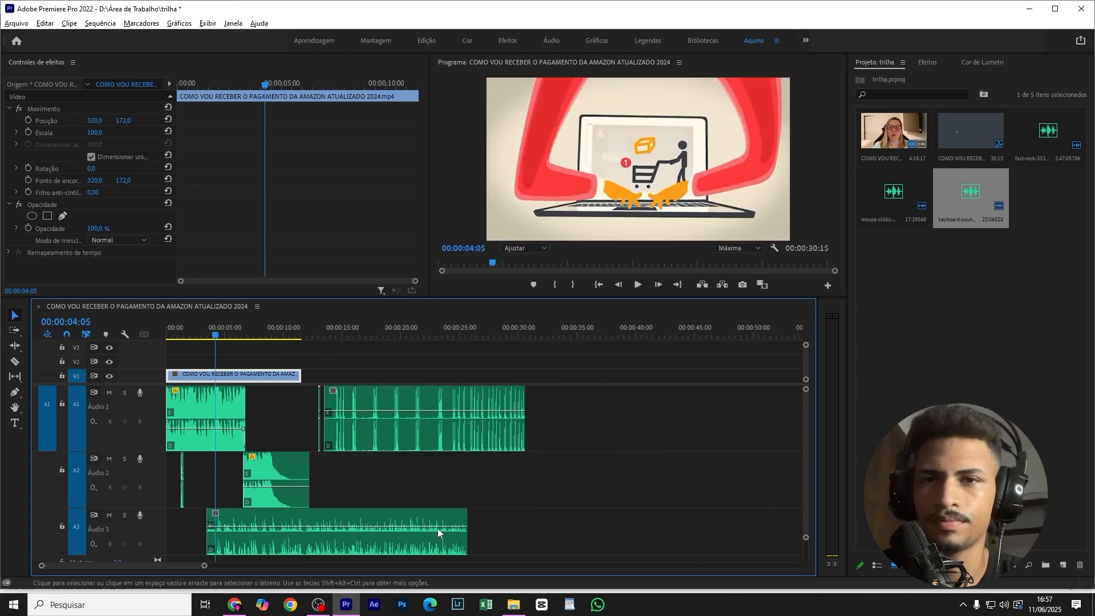
pyautogui.moveTo(464, 545); pyautogui.dragTo(232, 545)
# Step: Adjust the keyboard sound's volume on A3 and slightly lower the music's volume on A1
pyautogui.scroll(3, 223, 524)
pyautogui.scroll(2, 223, 524)
pyautogui.click(425, 528)
pyautogui.moveTo(308, 429); pyautogui.dragTo(310, 434)
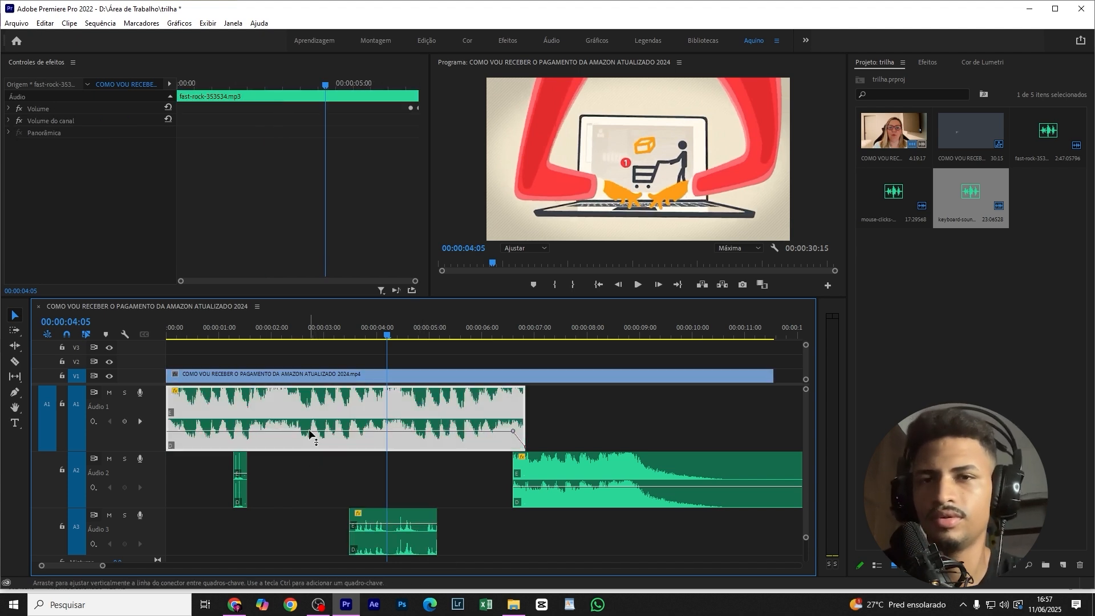
# Step: Play the intro from near its start, and move the keyboard sound to A2 at about 00:00:02:11
pyautogui.click(201, 331)
pyautogui.press('space')
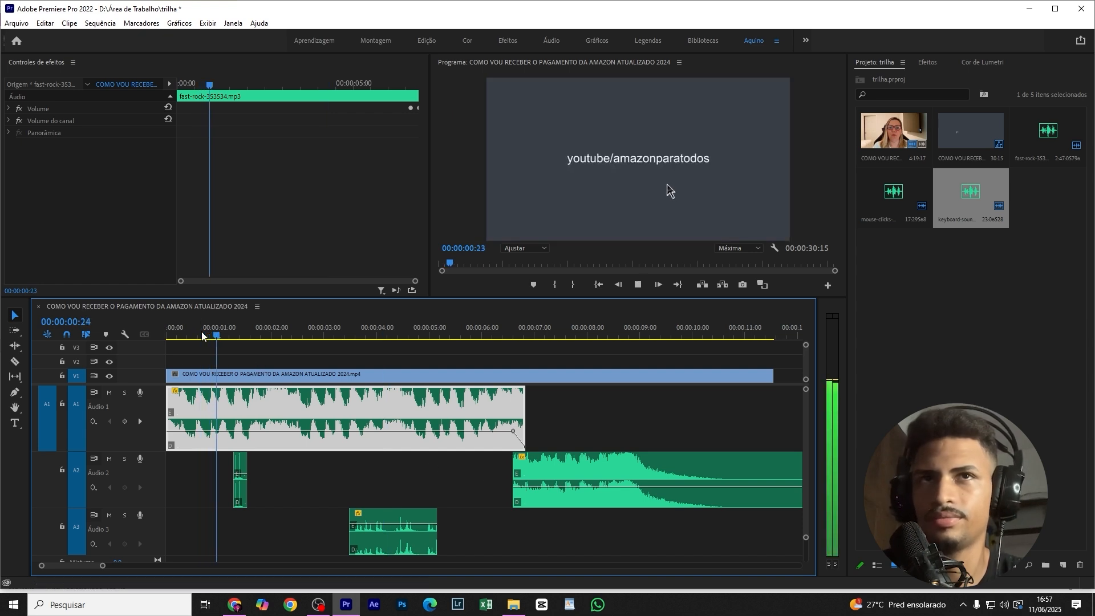
pyautogui.press('space')
pyautogui.moveTo(394, 519); pyautogui.dragTo(337, 484)
pyautogui.scroll(5, 265, 473)
pyautogui.click(330, 332)
pyautogui.press('space')
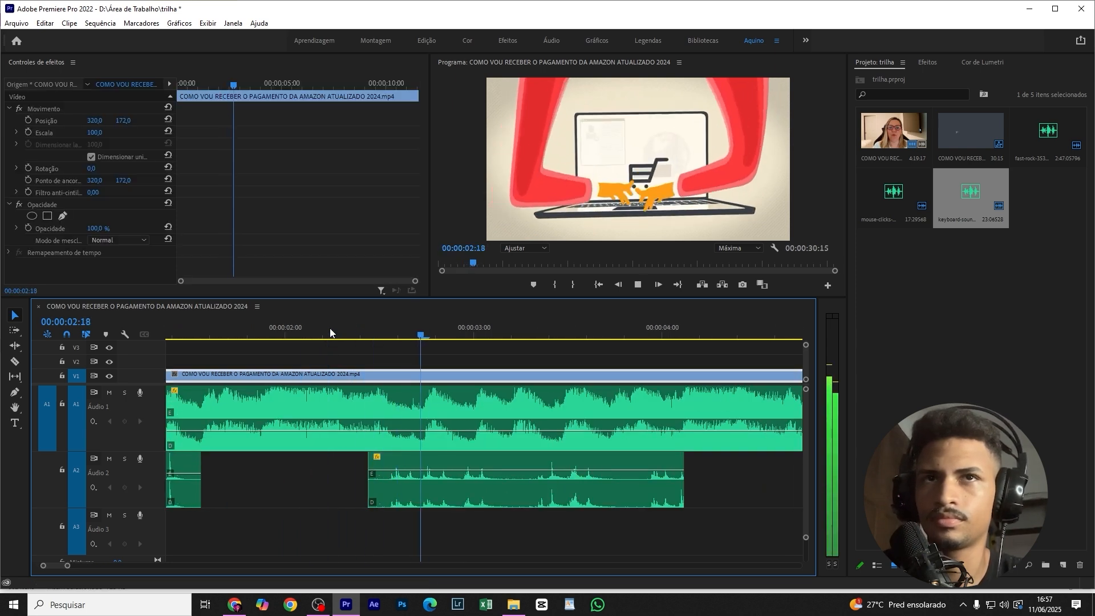
# Step: Shift the keyboard sound on A2 earlier to start at 00:00:02:07, and play the section to check its sync
pyautogui.click(330, 332)
pyautogui.moveTo(398, 480); pyautogui.dragTo(367, 480)
pyautogui.press('space')
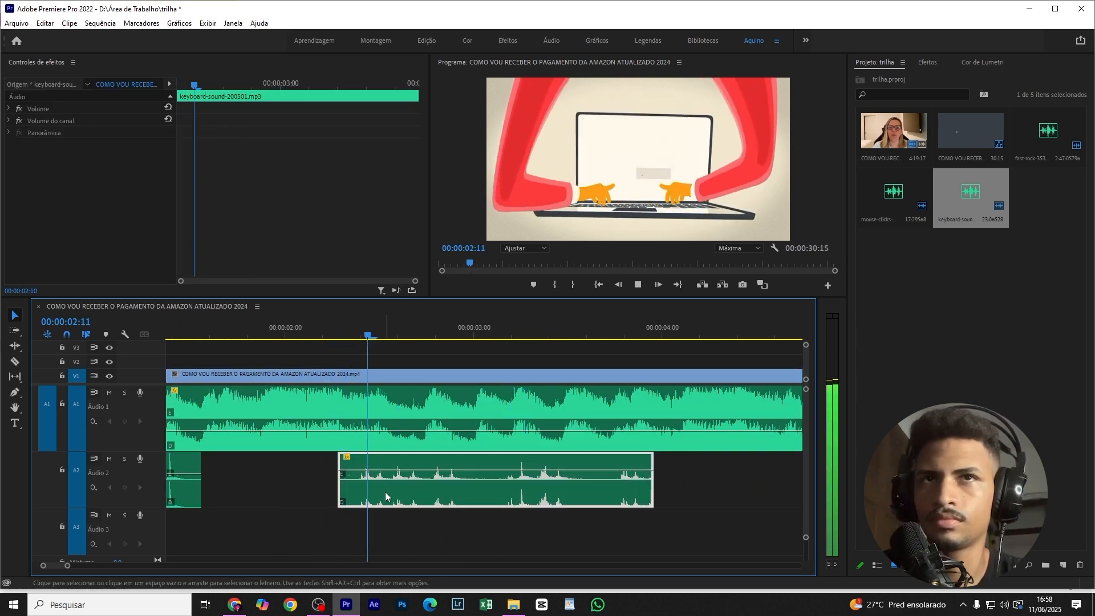
pyautogui.click(271, 338)
pyautogui.press('space')
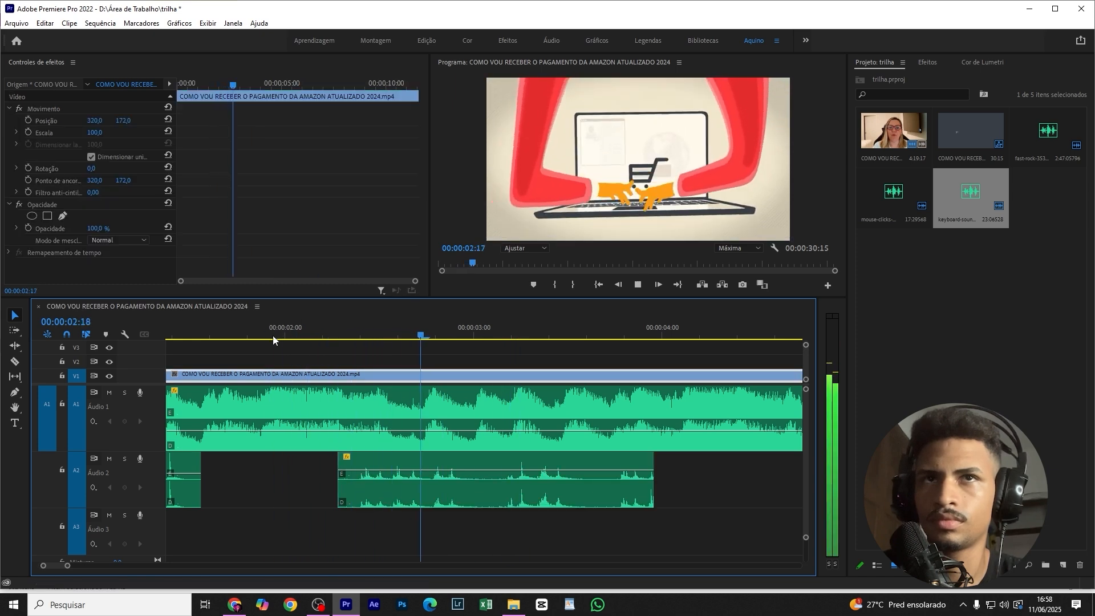
pyautogui.press('space')
# Step: Extend the end of the keyboard sound on A2 to 00:00:05:13 and play past it to check the length
pyautogui.moveTo(652, 498); pyautogui.dragTo(759, 497)
pyautogui.scroll(-2, 620, 490)
pyautogui.scroll(-3, 621, 494)
pyautogui.press('space')
pyautogui.moveTo(563, 492); pyautogui.dragTo(659, 491)
pyautogui.click(473, 337)
pyautogui.press('space')
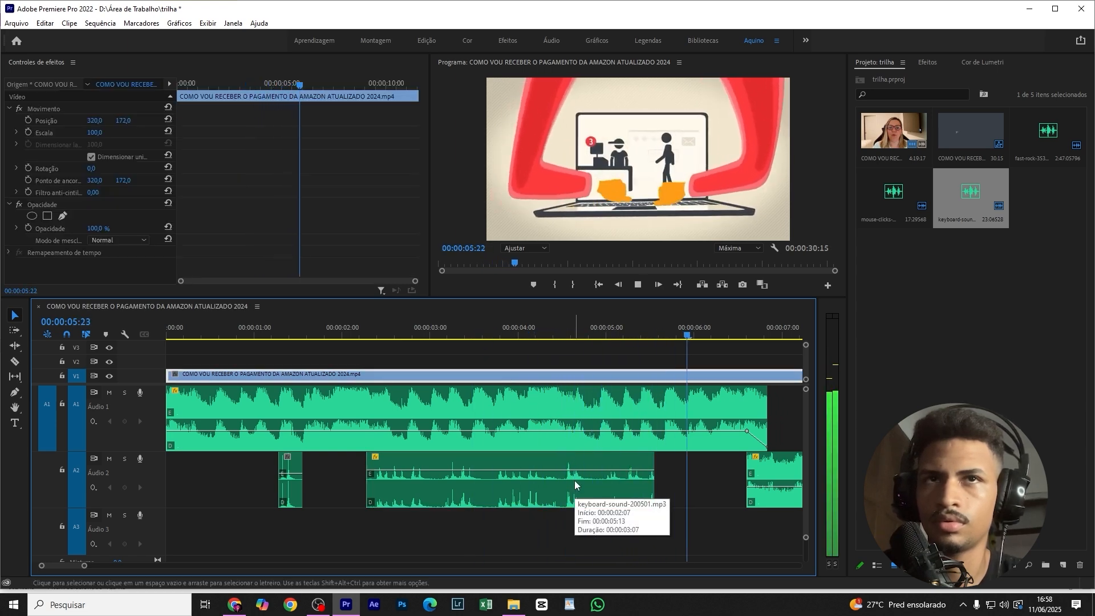
pyautogui.press('space')
# Step: Extend the keyboard sound's end to about 00:00:06:12 and play through to 00:00:07:06
pyautogui.scroll(-3, 624, 491)
pyautogui.moveTo(532, 494); pyautogui.dragTo(615, 514)
pyautogui.click(468, 329)
pyautogui.press('space')
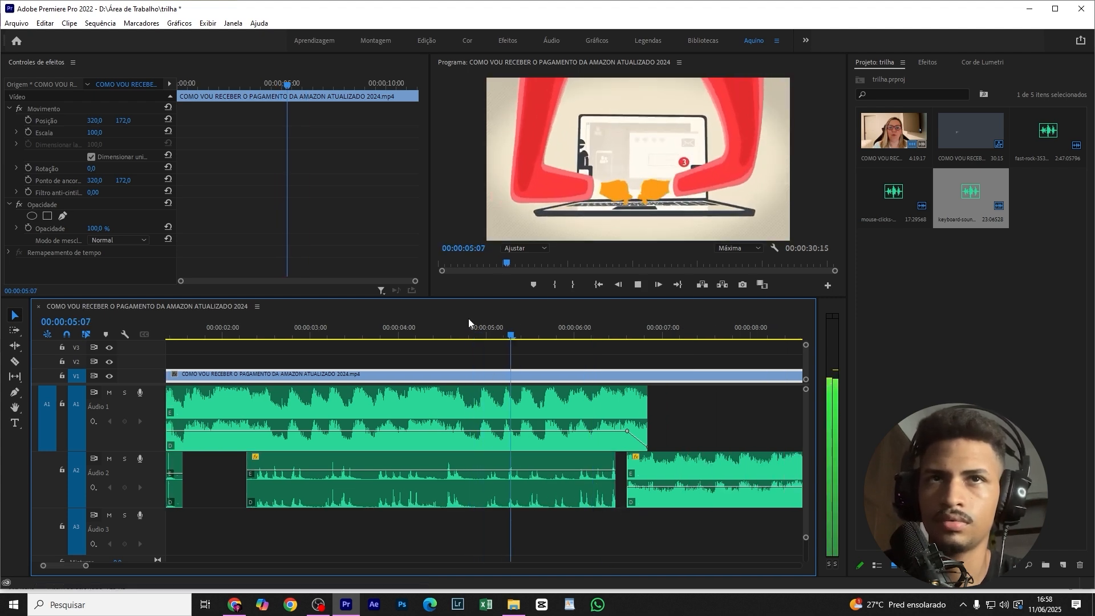
pyautogui.press('space')
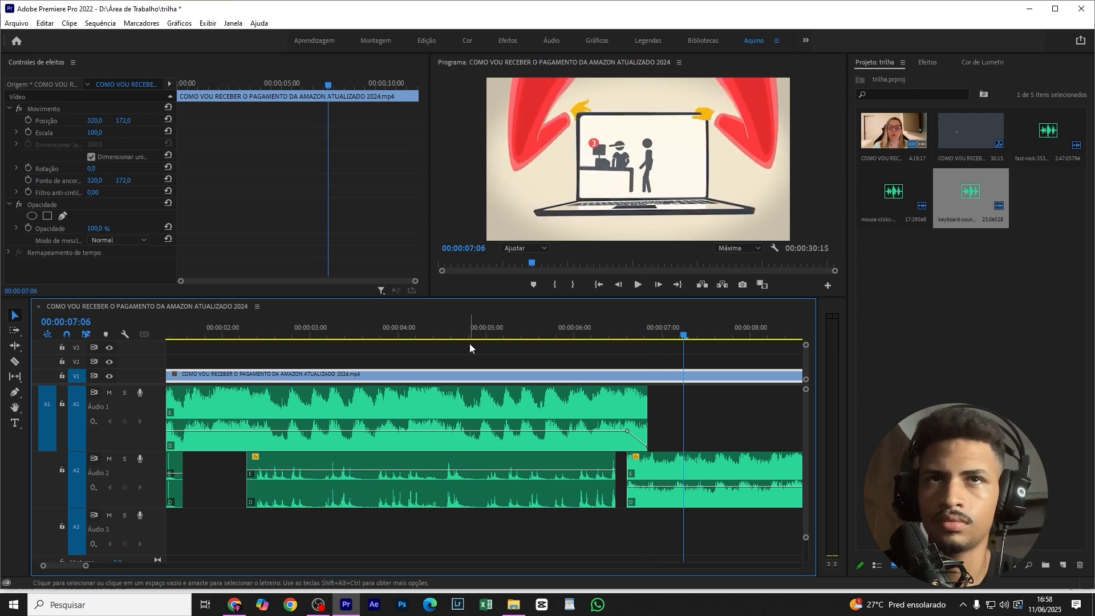
# Step: Extend the keyboard sound to meet the second music piece on A2, and play the intro from near its start to 00:00:03:20
pyautogui.press('-')
pyautogui.moveTo(577, 494); pyautogui.dragTo(585, 503)
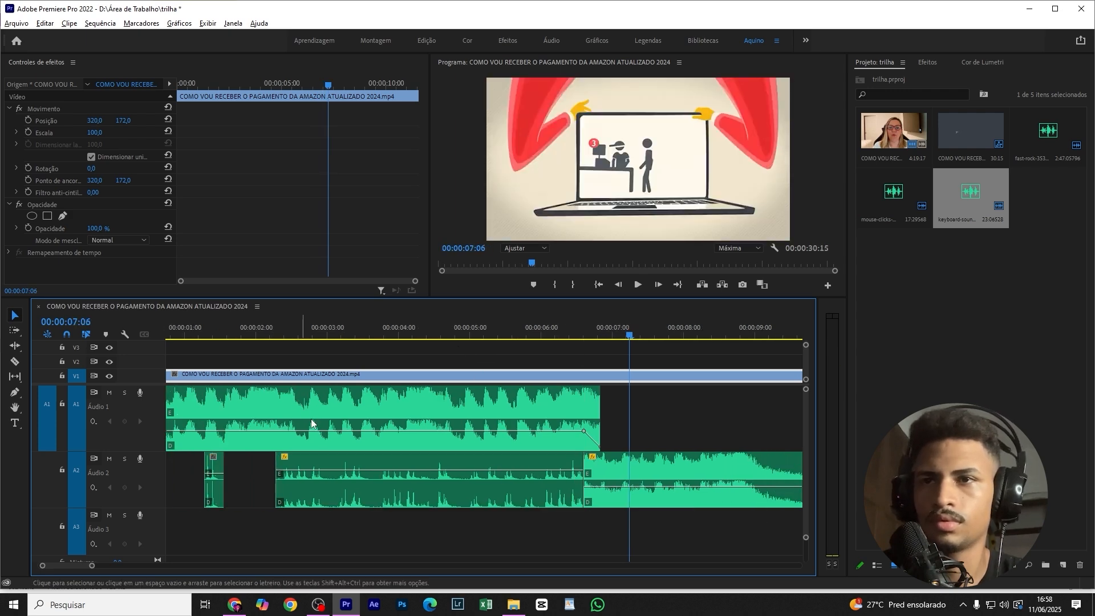
pyautogui.press('-')
pyautogui.click(190, 332)
pyautogui.press('space')
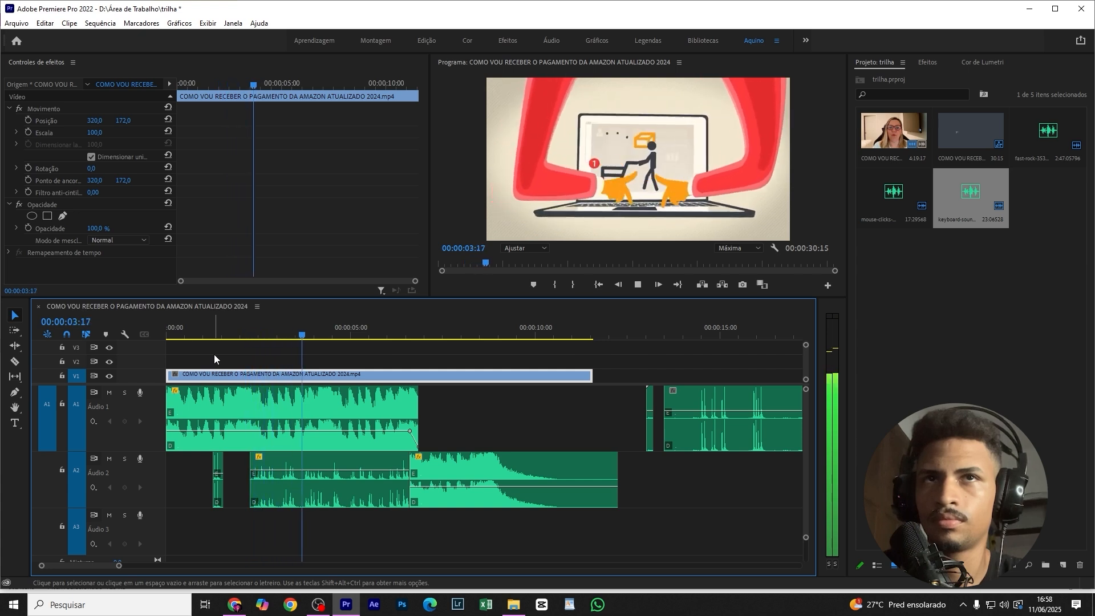
pyautogui.press('space')
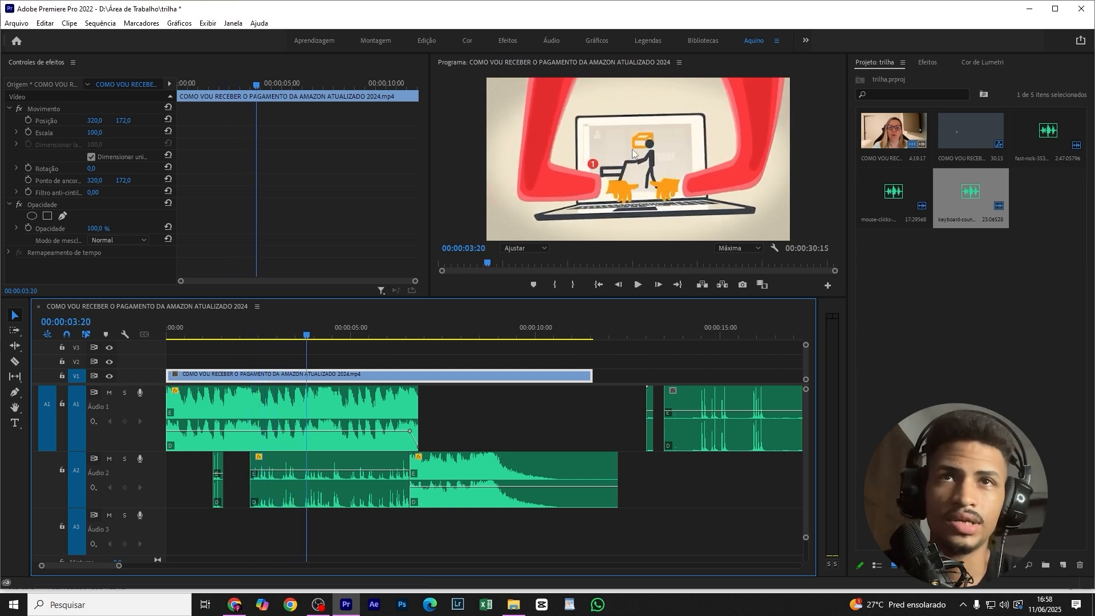
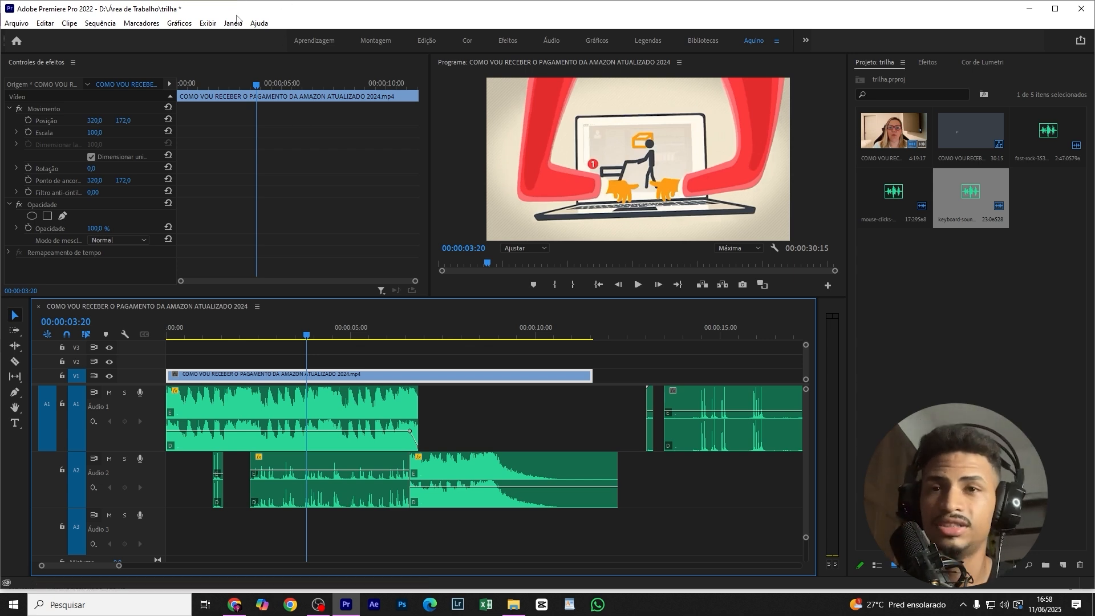
# Step: Open the Premiere Composer extension, expand the Starter Pack's Sounds folder, and preview the two sounds in Click
pyautogui.click(229, 23)
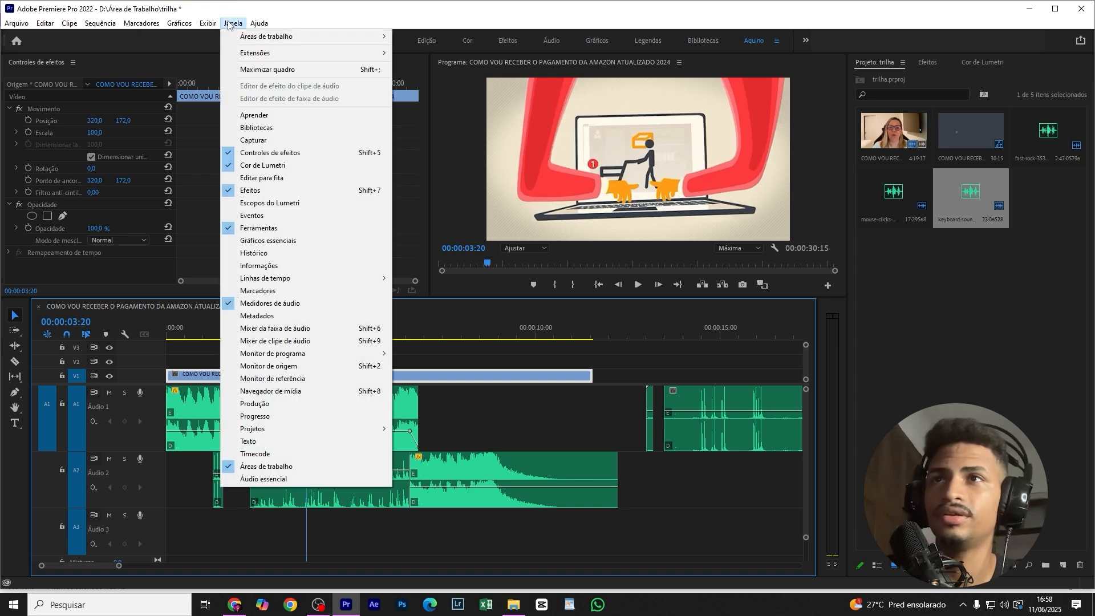
pyautogui.moveTo(282, 53)
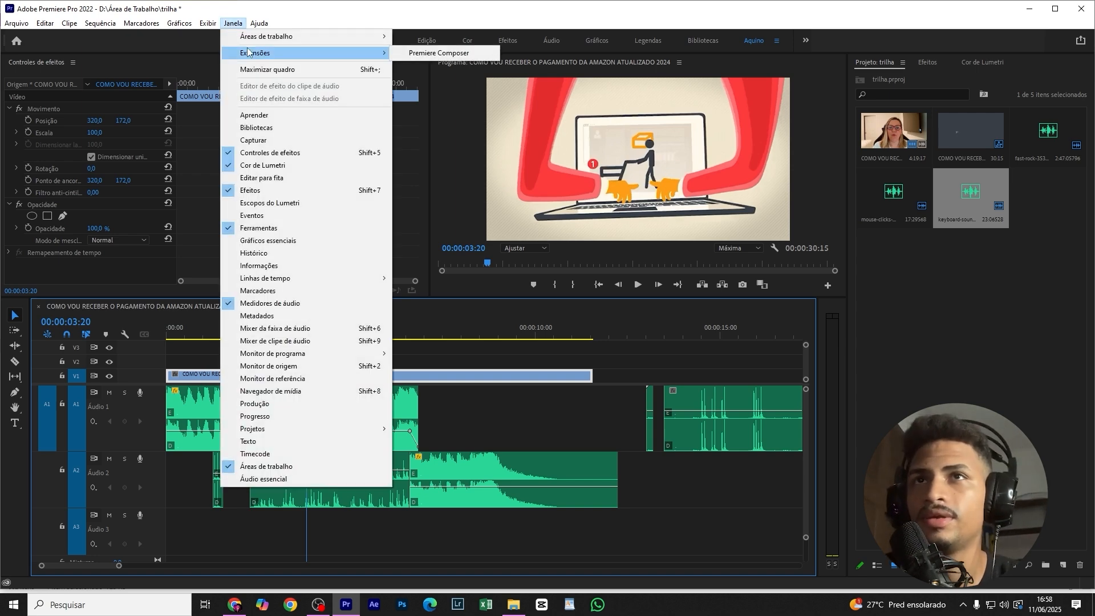
pyautogui.click(430, 53)
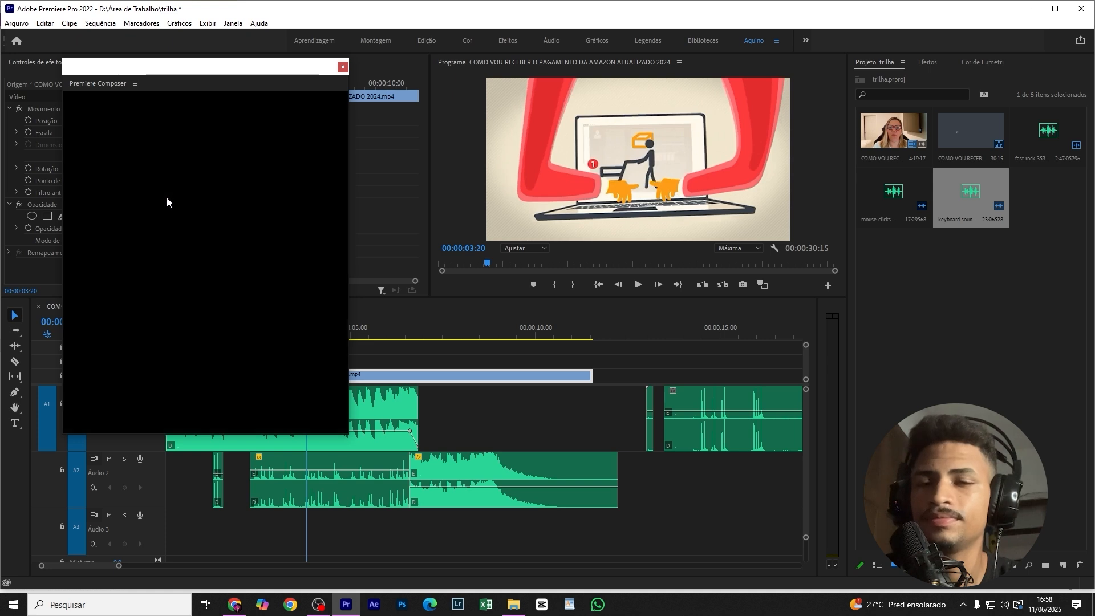
pyautogui.click(79, 162)
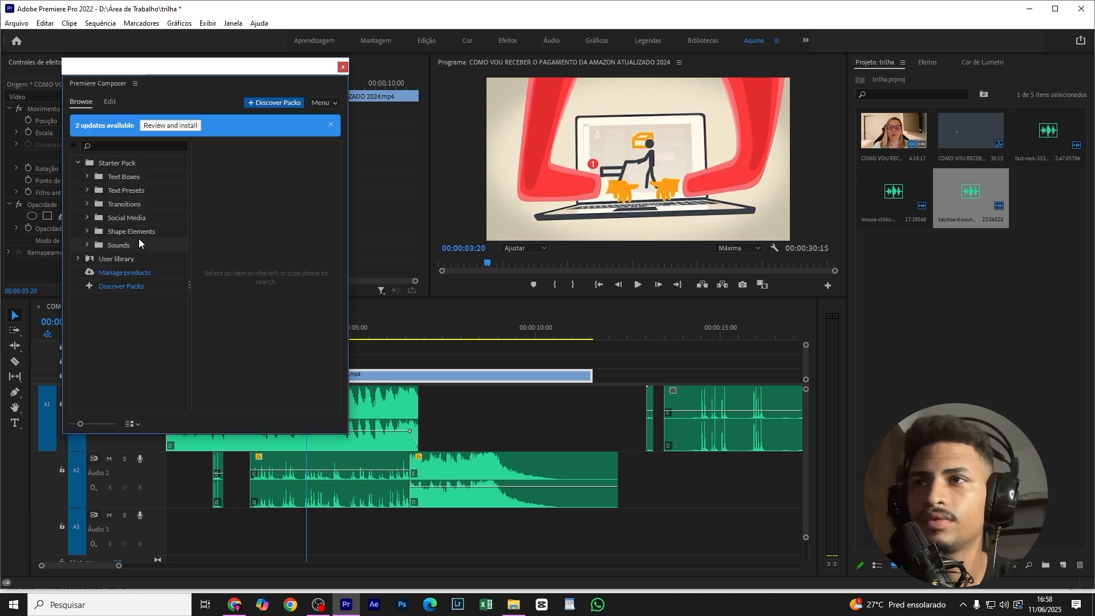
pyautogui.click(87, 245)
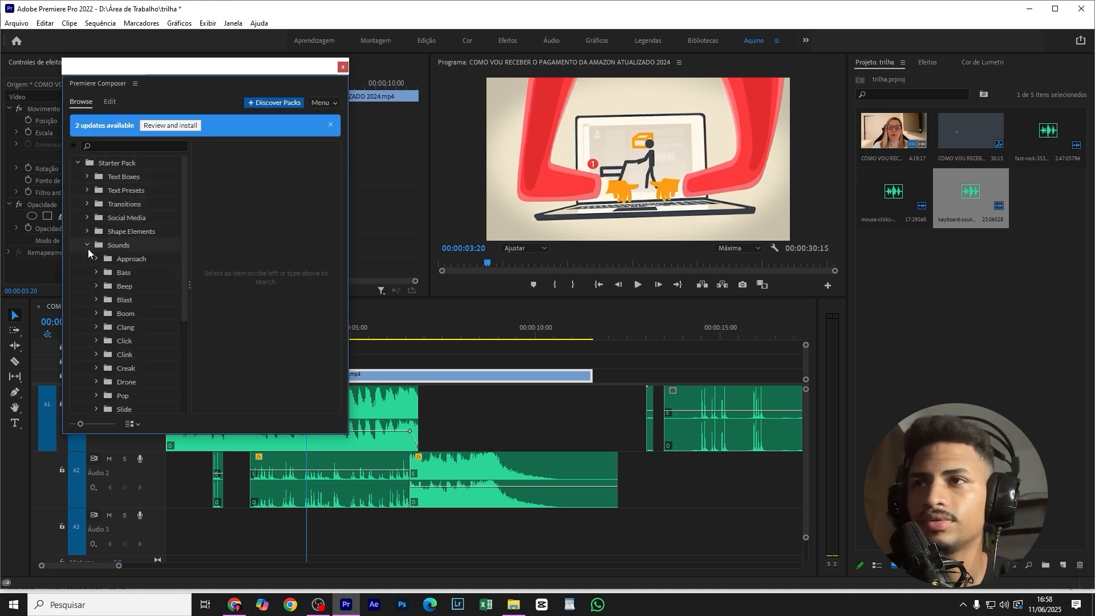
pyautogui.click(126, 342)
pyautogui.click(223, 167)
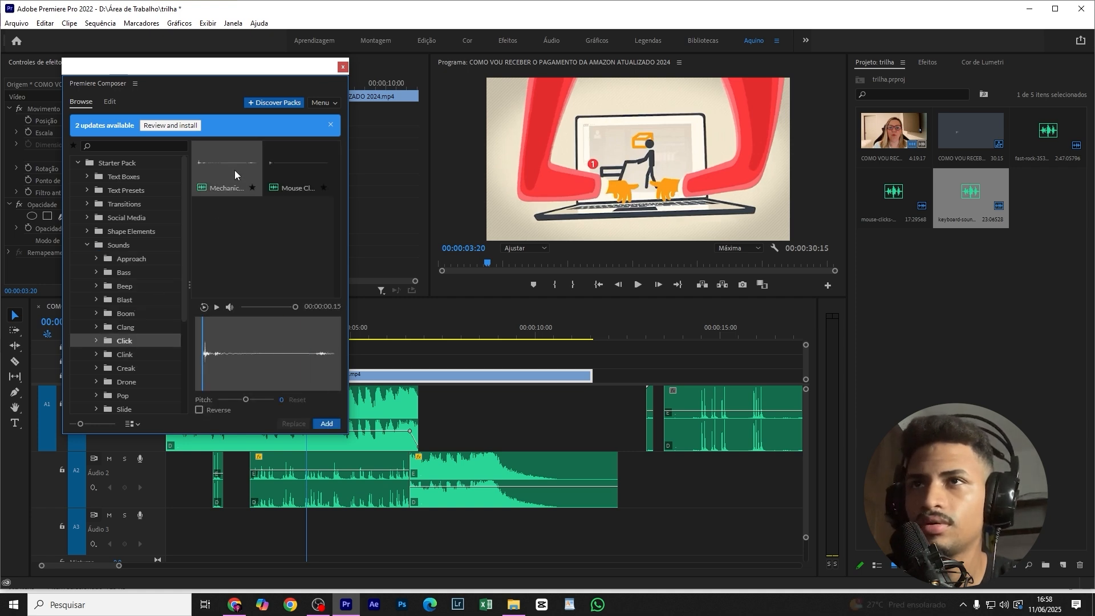
pyautogui.click(286, 170)
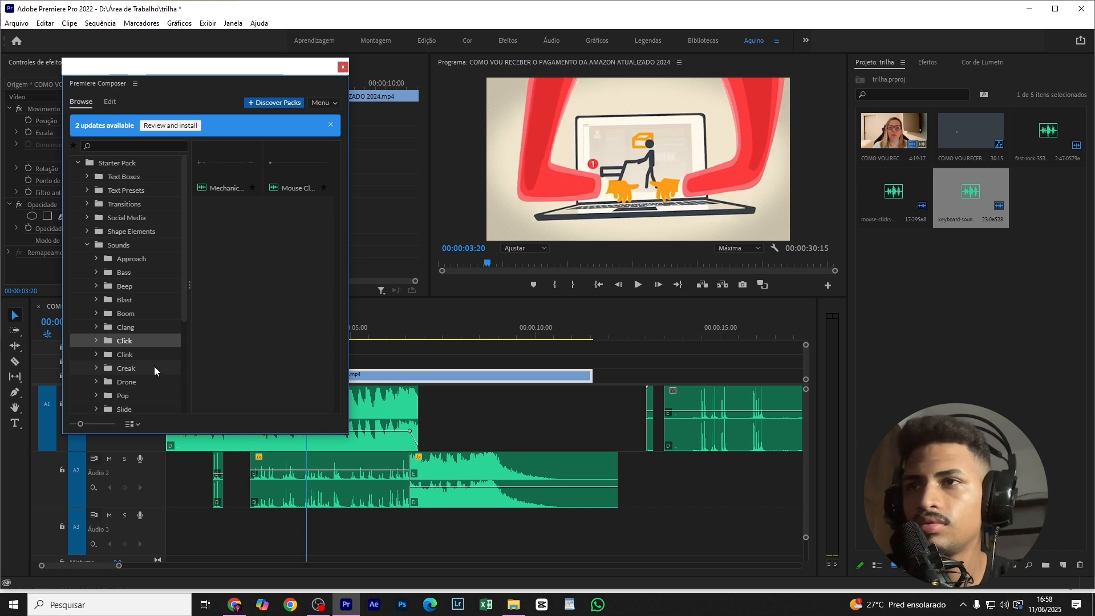
# Step: Open the Pop sound category and compare the Hollow Pop and Small Pop sounds by previewing them
pyautogui.scroll(-1, 136, 384)
pyautogui.click(127, 342)
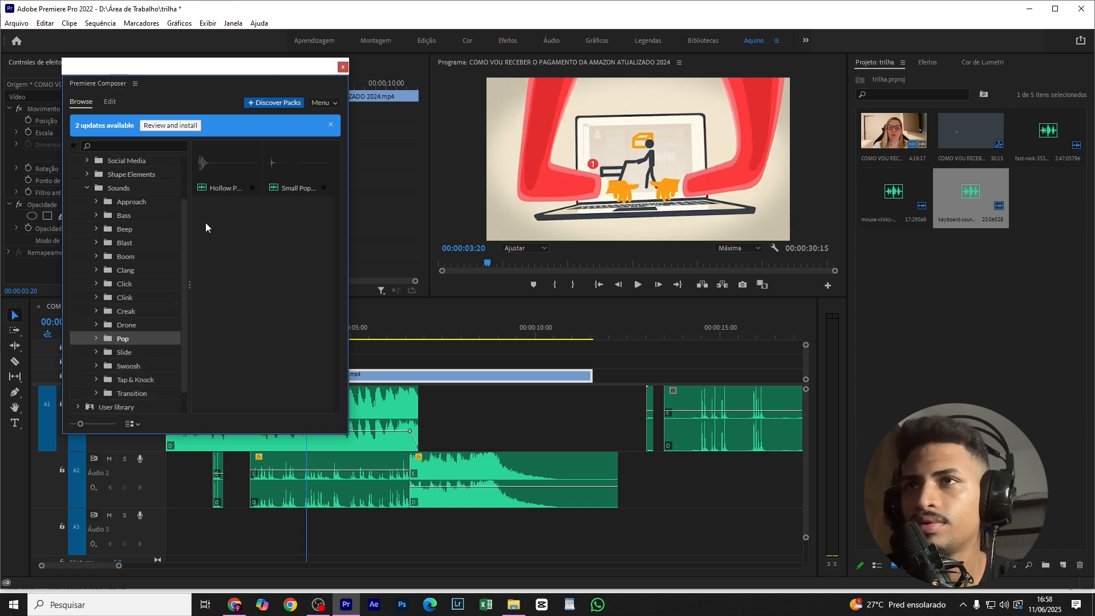
pyautogui.click(218, 177)
pyautogui.click(297, 164)
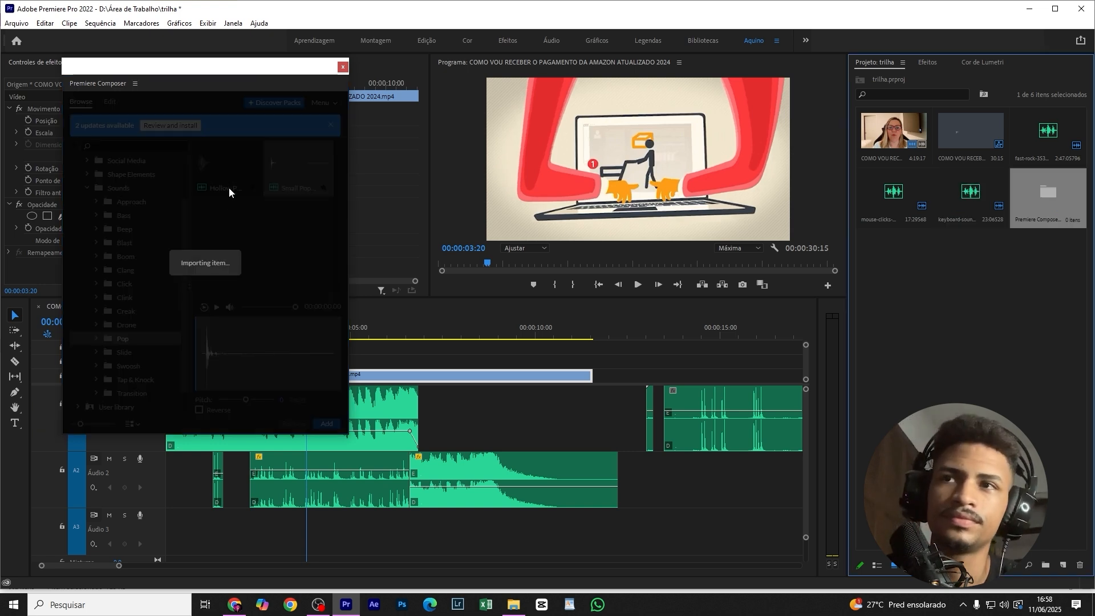
pyautogui.click(228, 159)
pyautogui.click(285, 159)
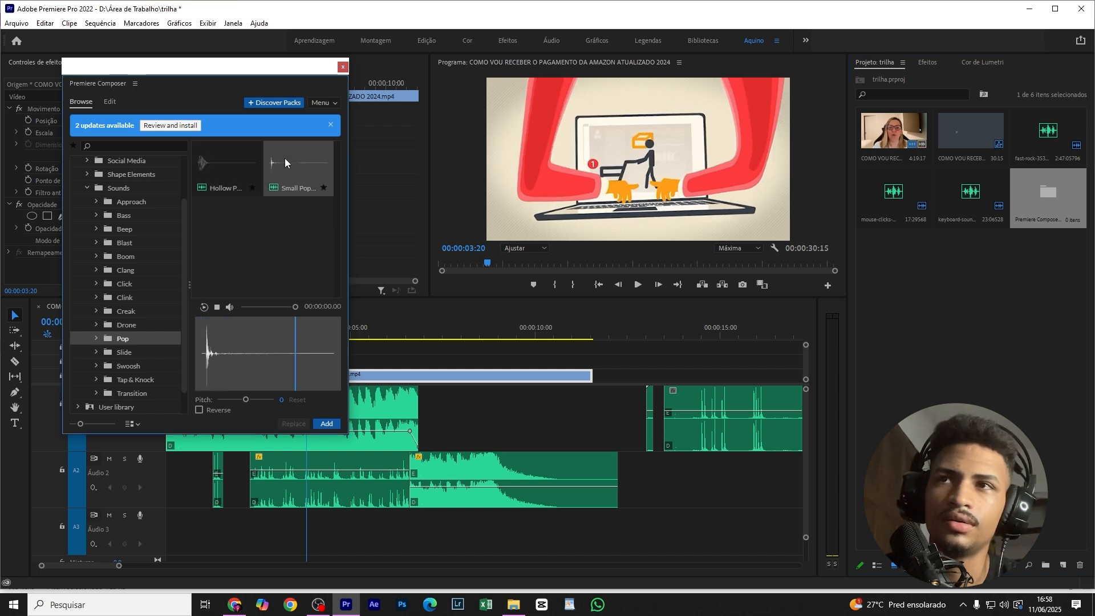
pyautogui.click(224, 170)
pyautogui.click(234, 256)
# Step: Preview the Hollow Pop sound again, add it to the sequence at 00:00:03:20, and close Premiere Composer
pyautogui.click(225, 168)
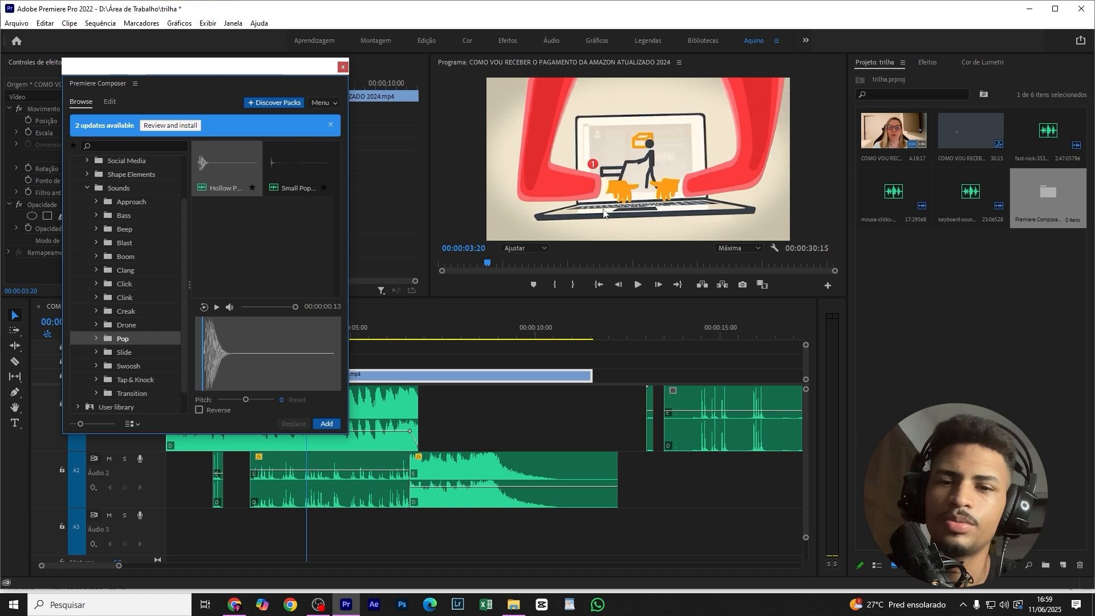
pyautogui.click(255, 285)
pyautogui.click(215, 168)
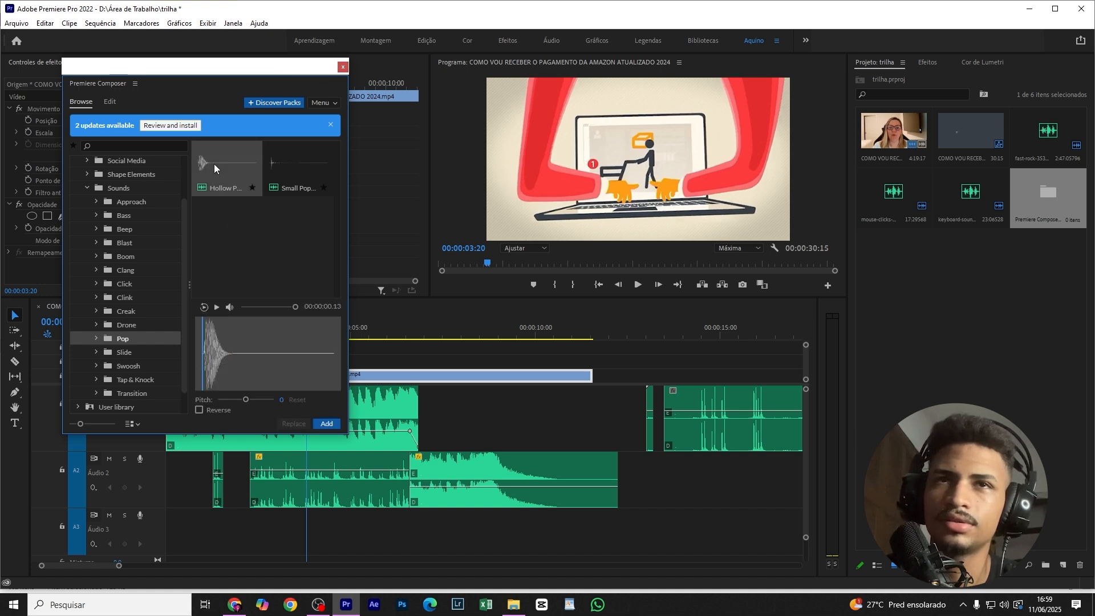
pyautogui.click(327, 423)
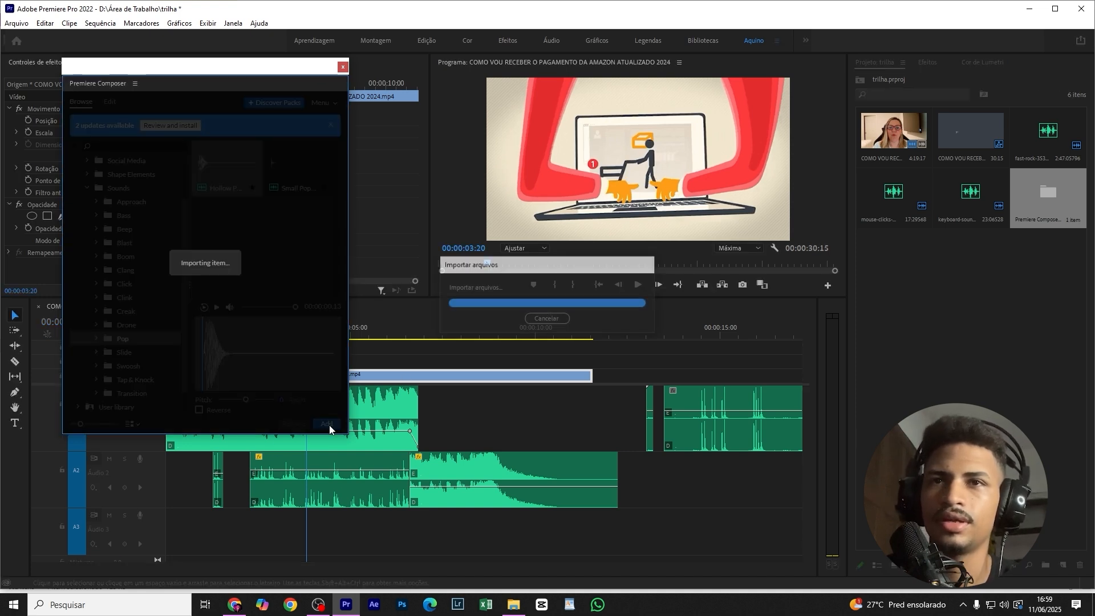
pyautogui.click(341, 69)
# Step: Move the Hollow Pop clip on A3 to 00:00:03:08, and play from 00:00:02:05 to 00:00:04:10 to check it
pyautogui.scroll(4, 272, 419)
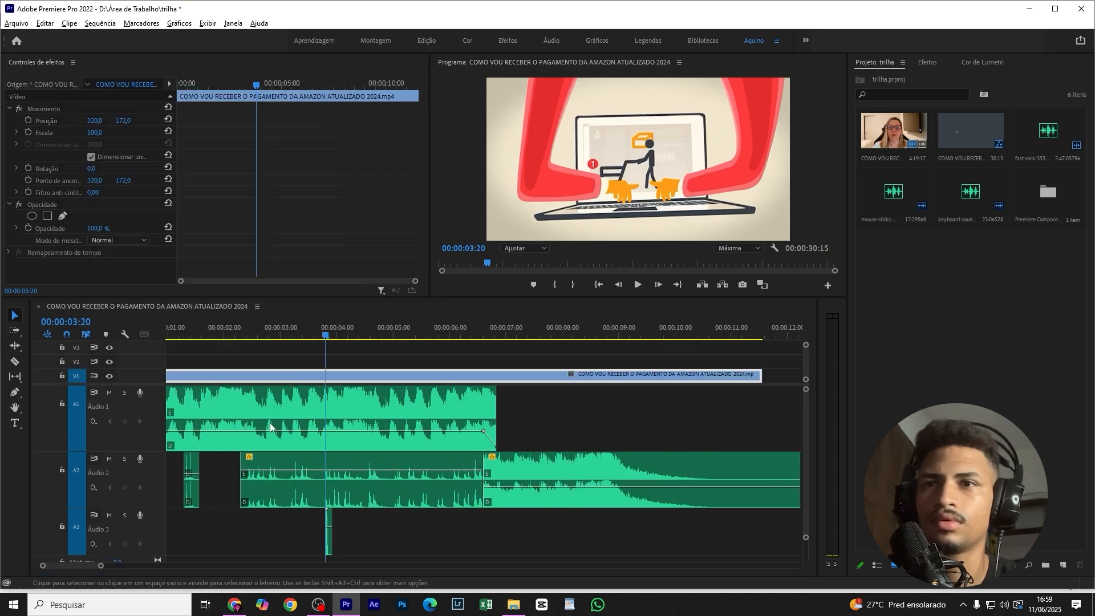
pyautogui.click(227, 332)
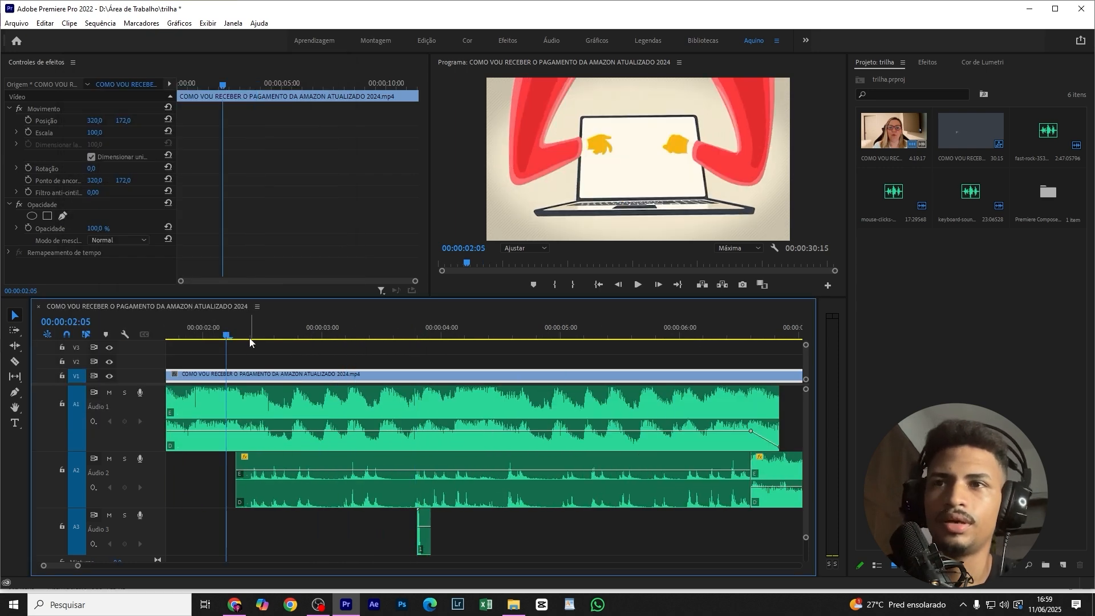
pyautogui.moveTo(427, 544); pyautogui.dragTo(556, 547)
pyautogui.press('space')
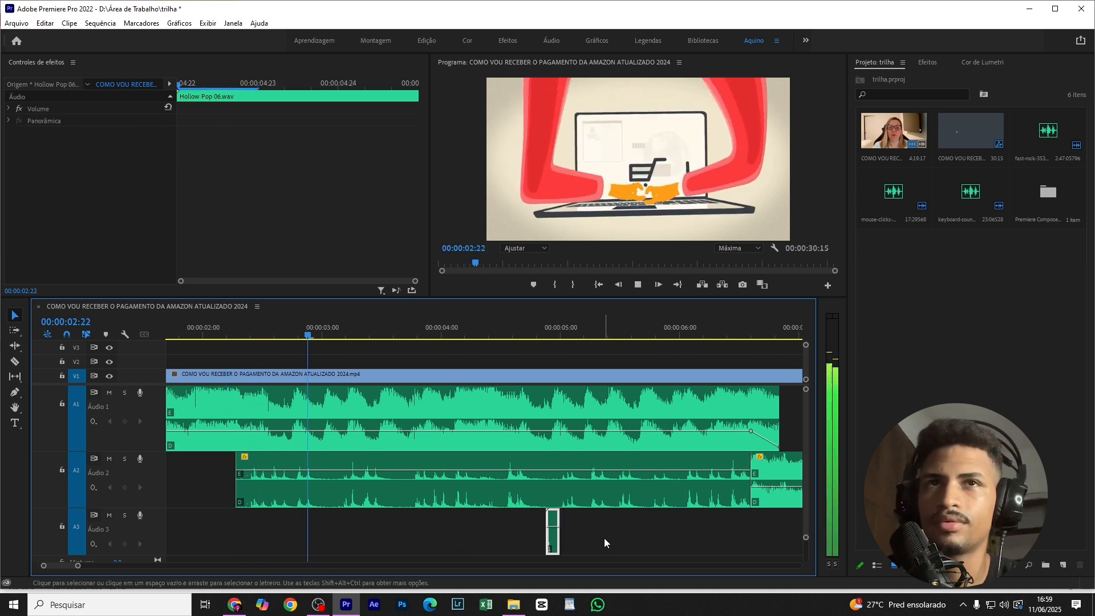
pyautogui.press('space')
pyautogui.moveTo(553, 544); pyautogui.dragTo(369, 545)
pyautogui.press('space')
pyautogui.press('space')
pyautogui.press('space')
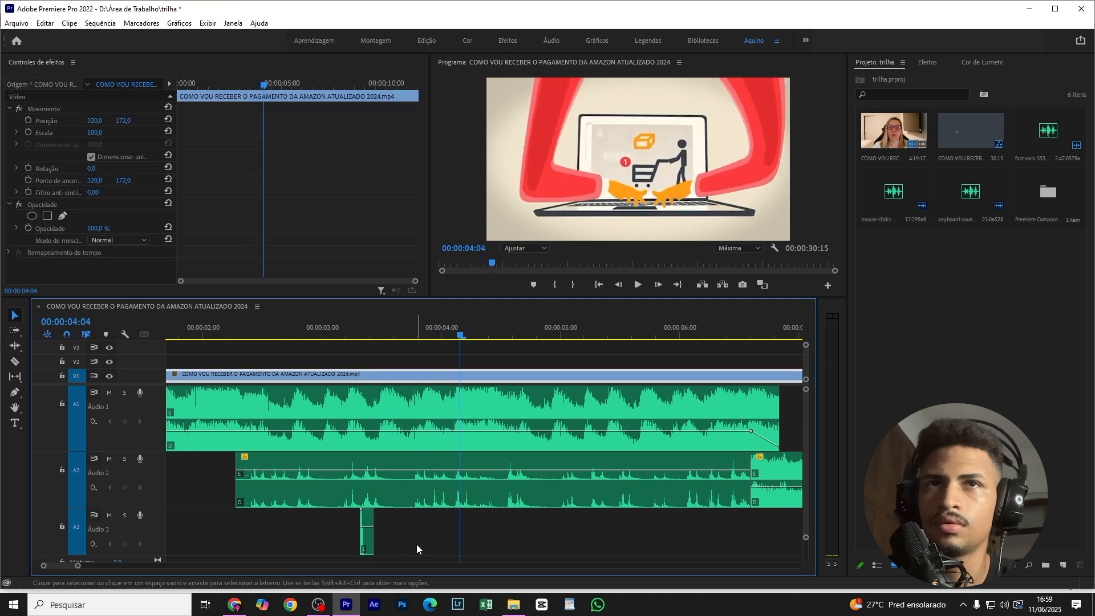
pyautogui.press('space')
pyautogui.press('space')
# Step: Duplicate the pop clip on A3 to 00:00:04:10, and play from 00:00:03:03 to about 00:00:05:02
pyautogui.click(367, 545)
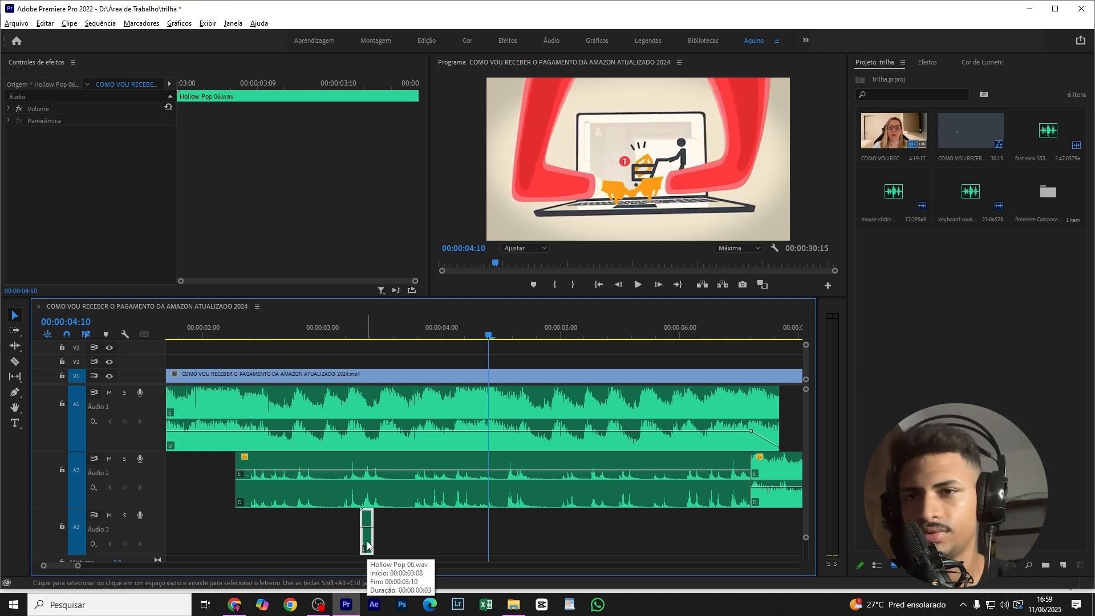
pyautogui.moveTo(368, 545); pyautogui.dragTo(496, 542)
pyautogui.click(349, 381)
pyautogui.click(338, 326)
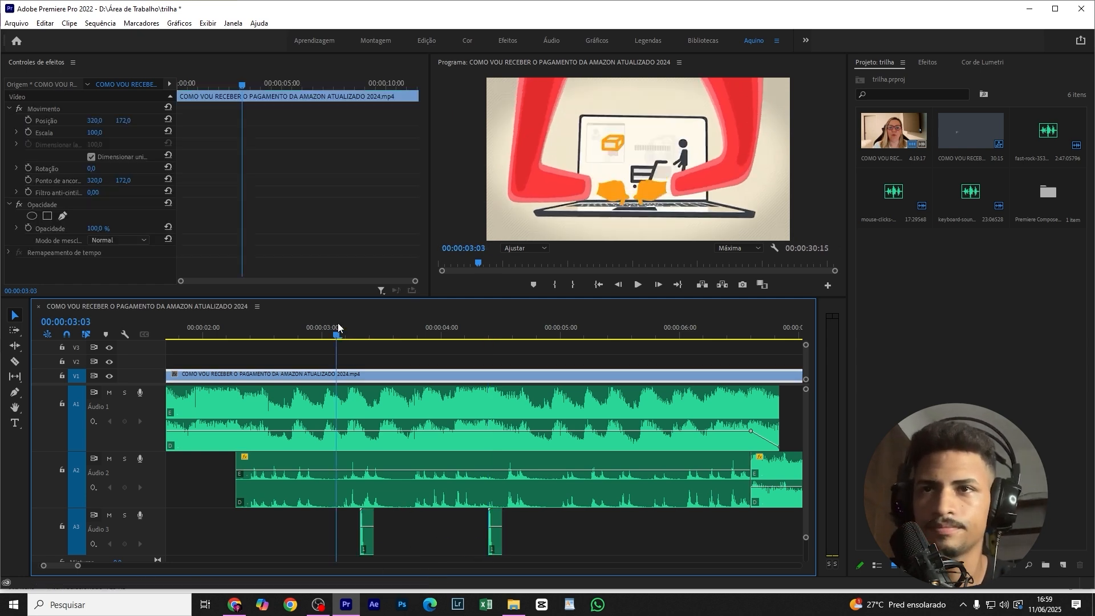
pyautogui.press('space')
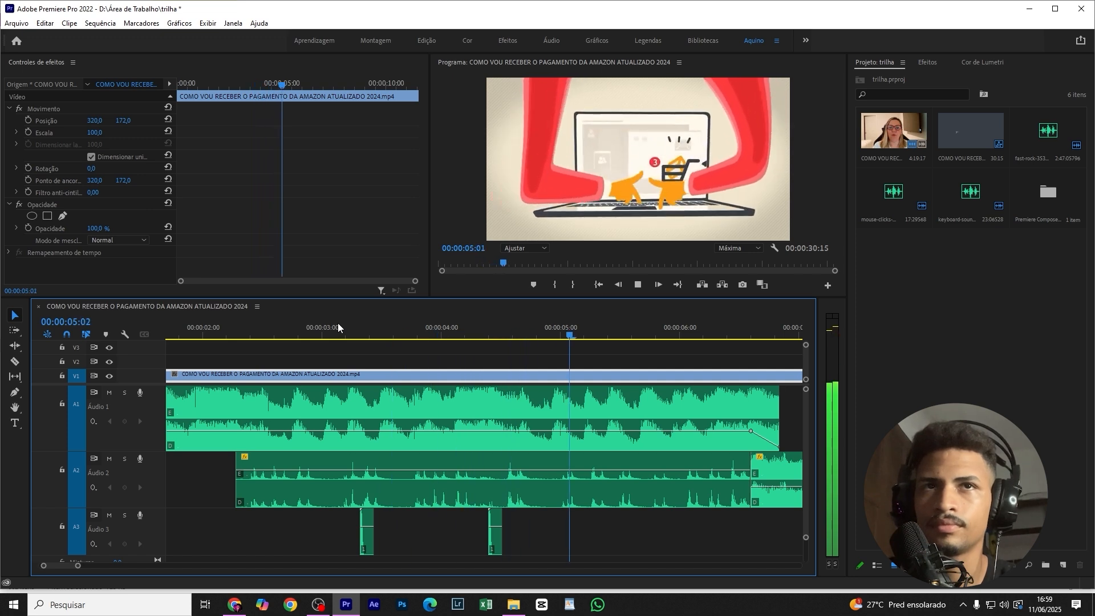
pyautogui.press('space')
# Step: Place a third copy of the pop on A3 at about 00:00:05:00 and play the section leading into it
pyautogui.click(495, 540)
pyautogui.click(499, 545)
pyautogui.moveTo(496, 547); pyautogui.dragTo(569, 548)
pyautogui.click(530, 412)
pyautogui.click(469, 336)
pyautogui.press('space')
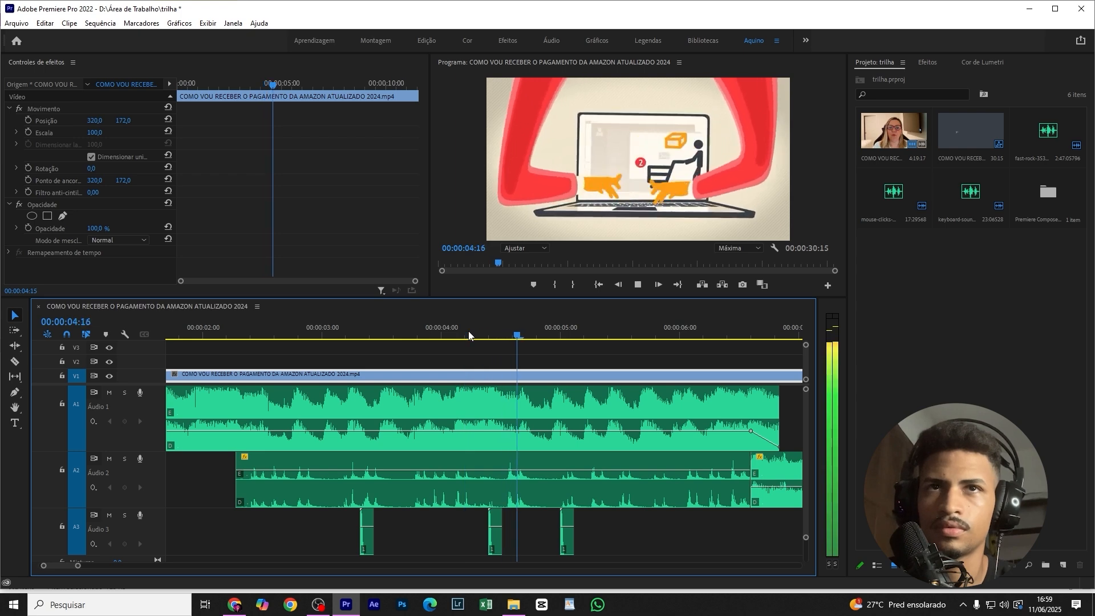
# Step: Play the three pops from about 00:00:03:00 to check their timing, and save the project
pyautogui.click(327, 335)
pyautogui.press('space')
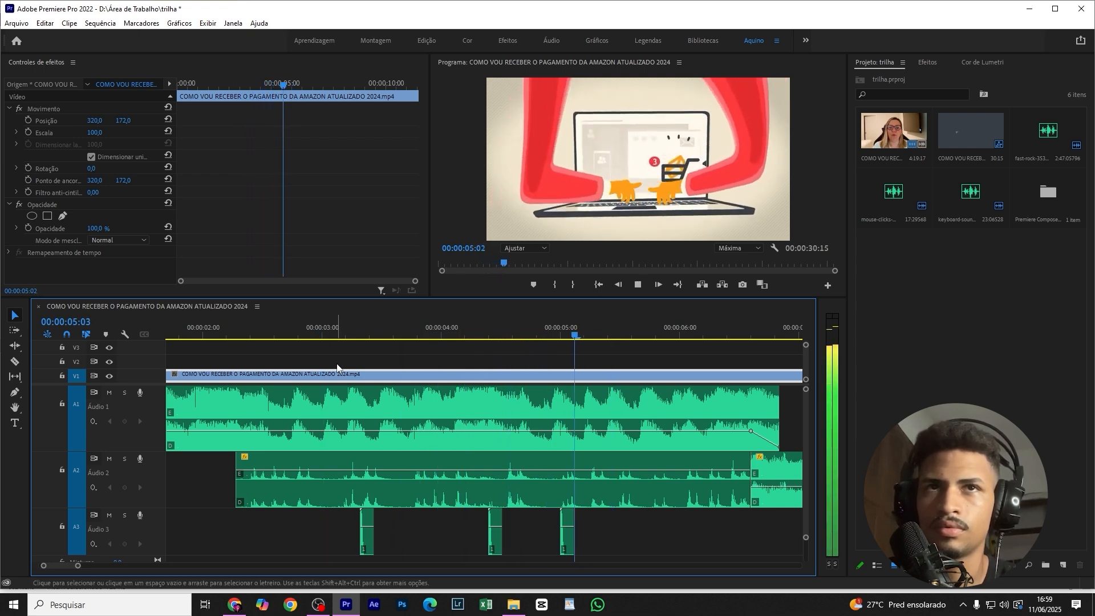
pyautogui.scroll(-4, 355, 417)
pyautogui.press('space')
pyautogui.click(364, 324)
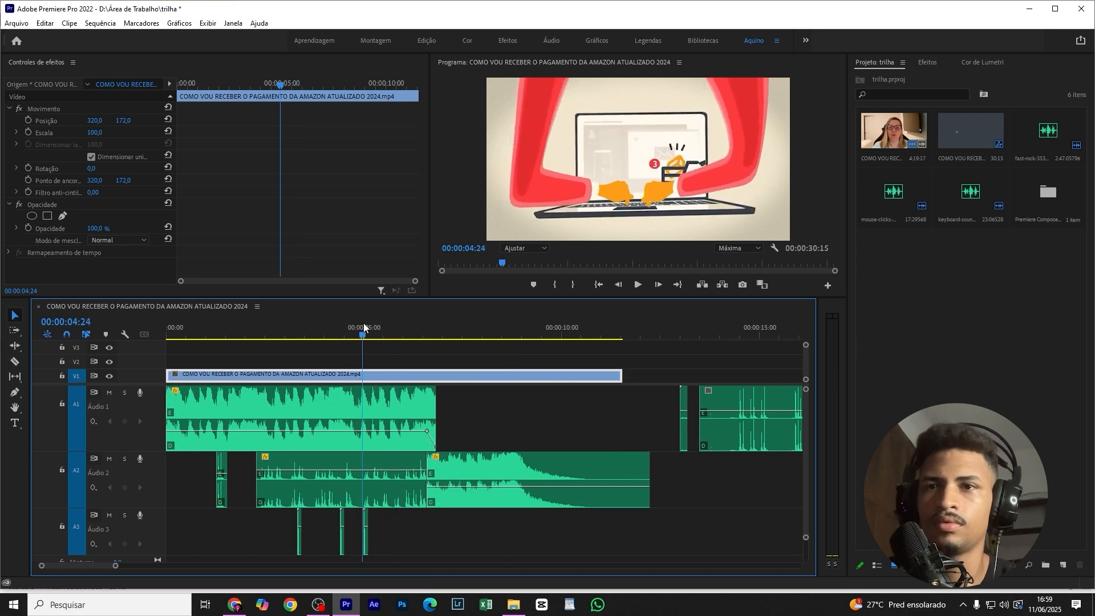
pyautogui.hotkey('ctrl', 's')
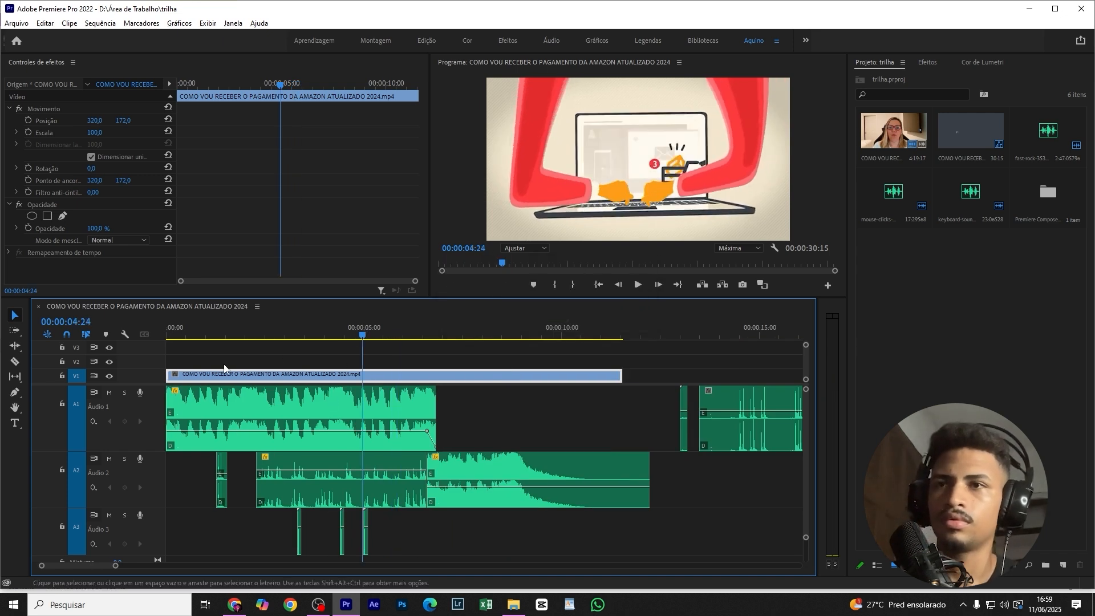
# Step: Play the intro from just before the mouse-click sound to 00:00:05:07 to review all sound effects
pyautogui.click(212, 334)
pyautogui.press('space')
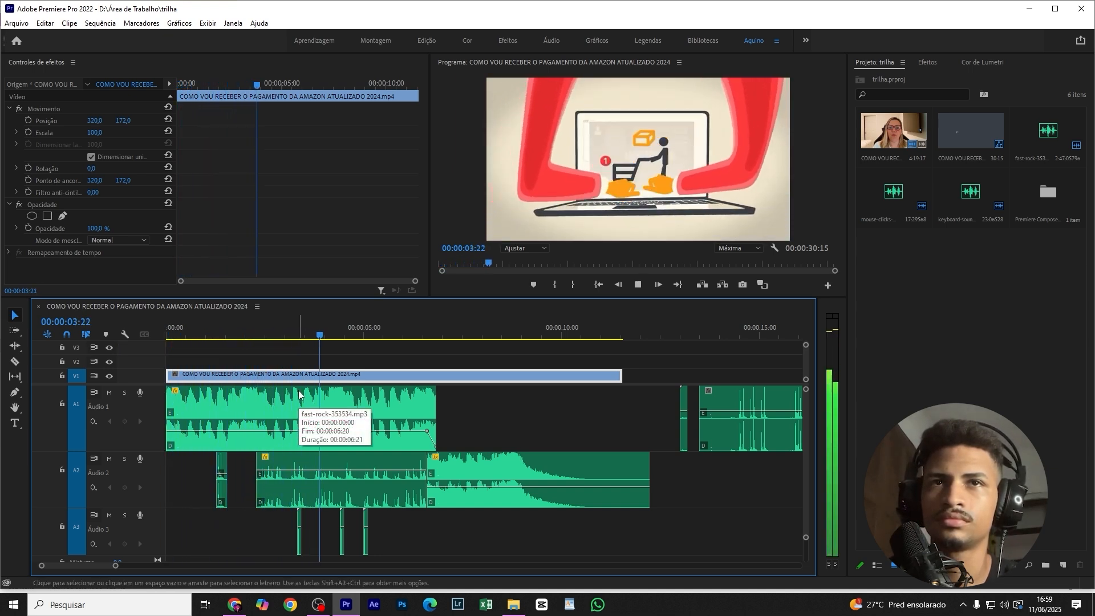
pyautogui.press('space')
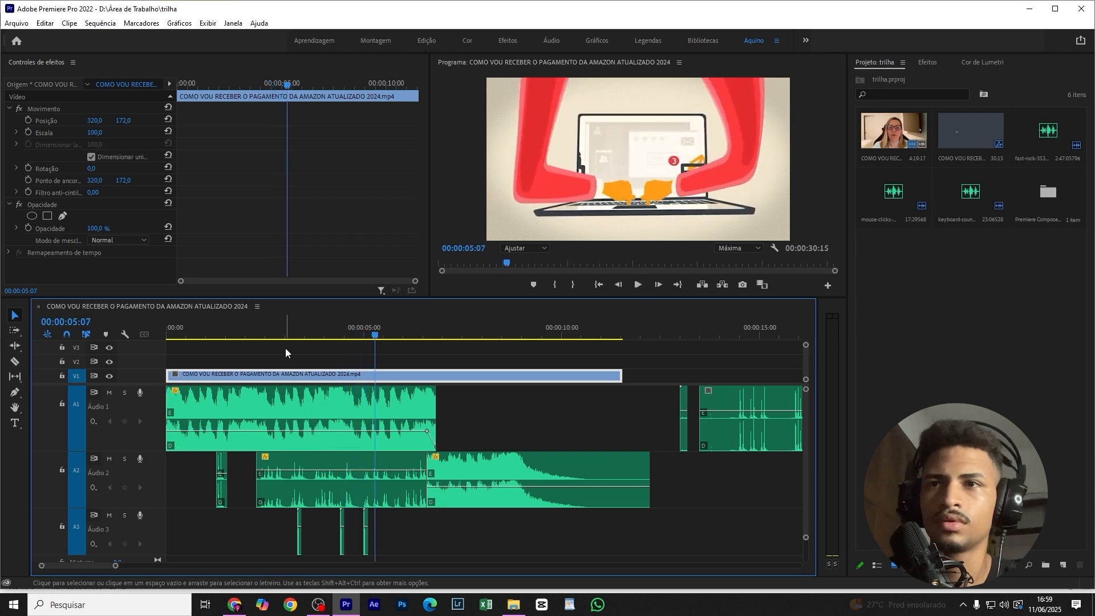
# Step: Check the first pop against the picture from 00:00:03:01, and shift it on A3 to start at 00:00:03:10
pyautogui.click(287, 327)
pyautogui.press('=')
pyautogui.press('=')
pyautogui.press('=')
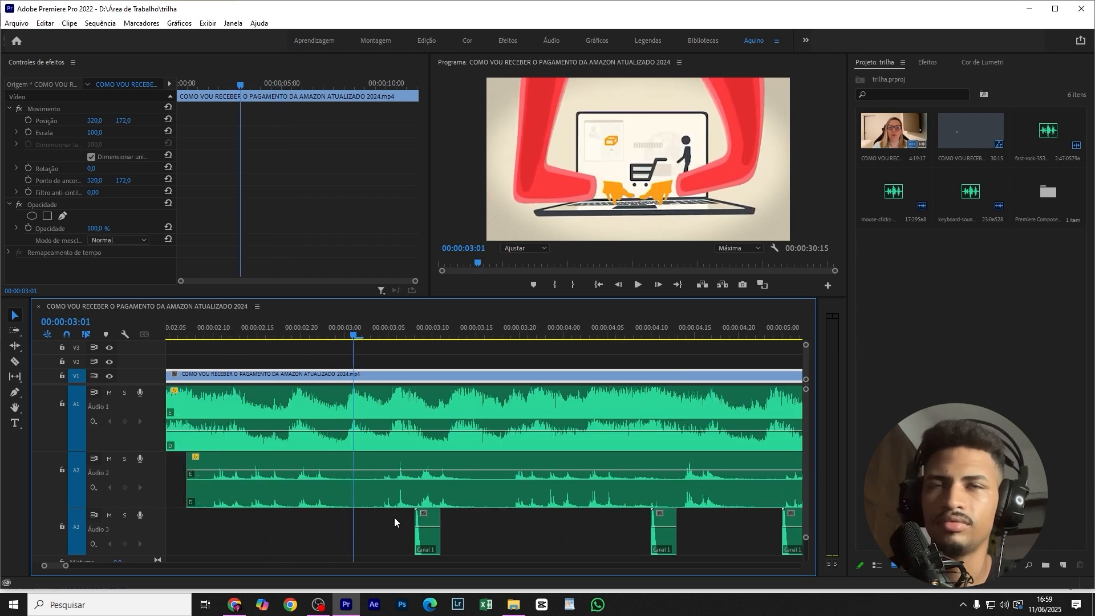
pyautogui.press('space')
pyautogui.press('space')
pyautogui.moveTo(418, 332)
pyautogui.mouseDown()
pyautogui.moveTo(406, 333)
pyautogui.moveTo(433, 336)
pyautogui.mouseUp()
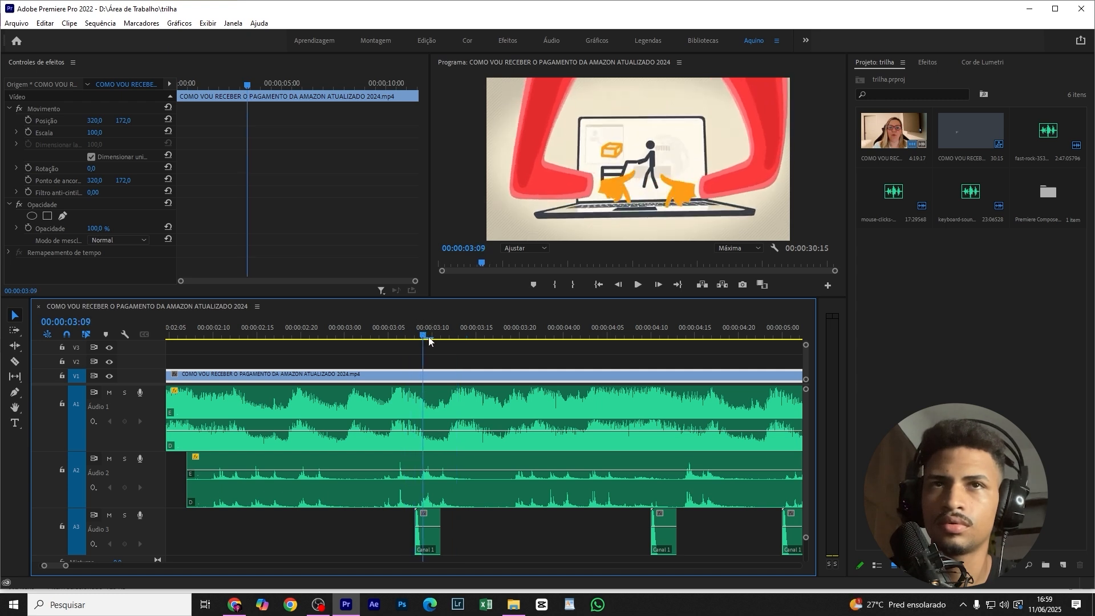
pyautogui.moveTo(431, 551); pyautogui.dragTo(443, 552)
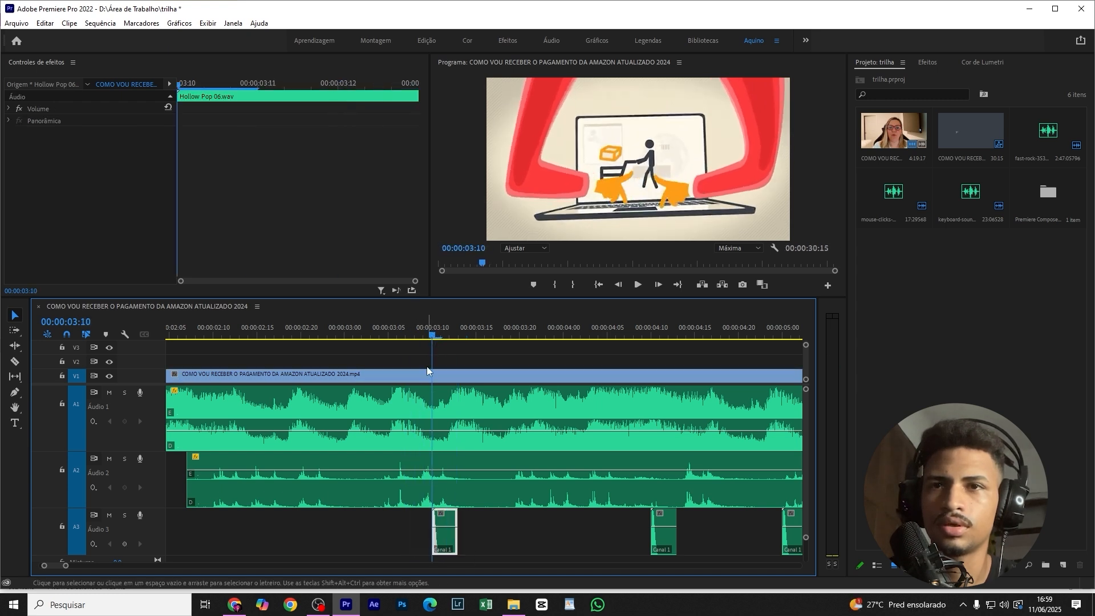
# Step: Shift the second pop on A3 to start at 00:00:04:08 and the third pop to start at 00:00:04:20
pyautogui.moveTo(435, 336); pyautogui.dragTo(625, 371)
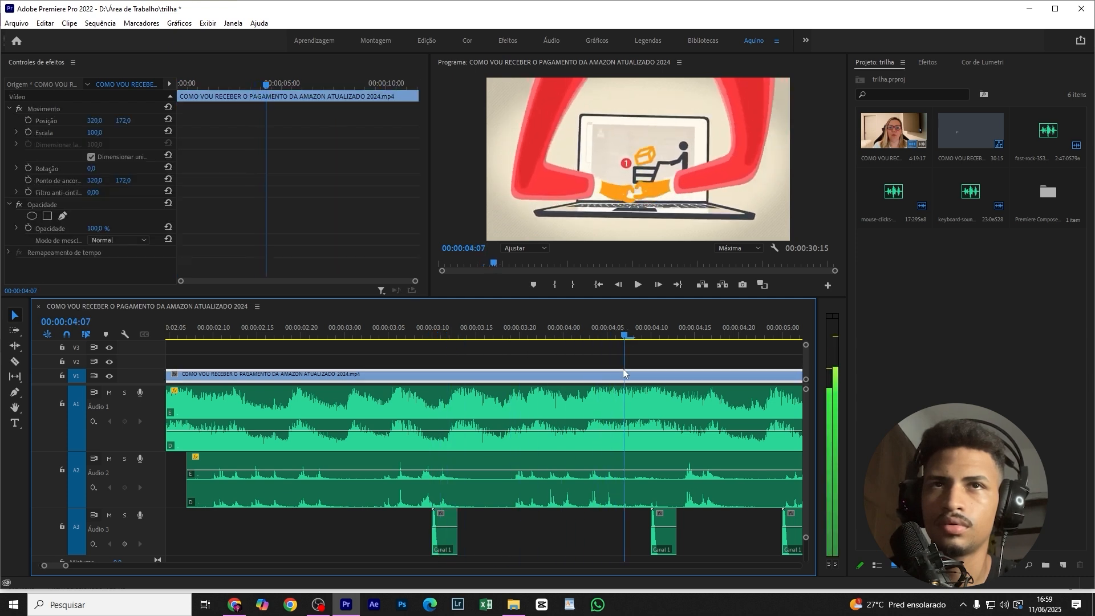
pyautogui.moveTo(664, 542); pyautogui.dragTo(651, 539)
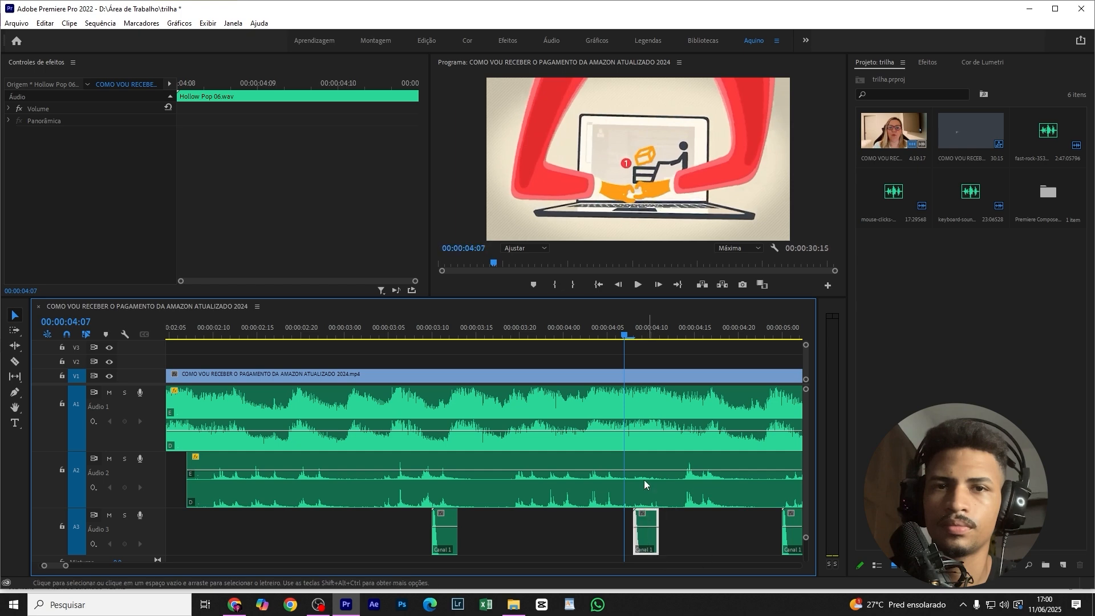
pyautogui.moveTo(628, 337); pyautogui.dragTo(695, 357)
pyautogui.scroll(-3, 673, 367)
pyautogui.moveTo(510, 341); pyautogui.dragTo(550, 342)
pyautogui.moveTo(604, 534); pyautogui.dragTo(560, 533)
# Step: Play the repositioned pops through to 00:00:05:22 to check their sync with the animation
pyautogui.press('-')
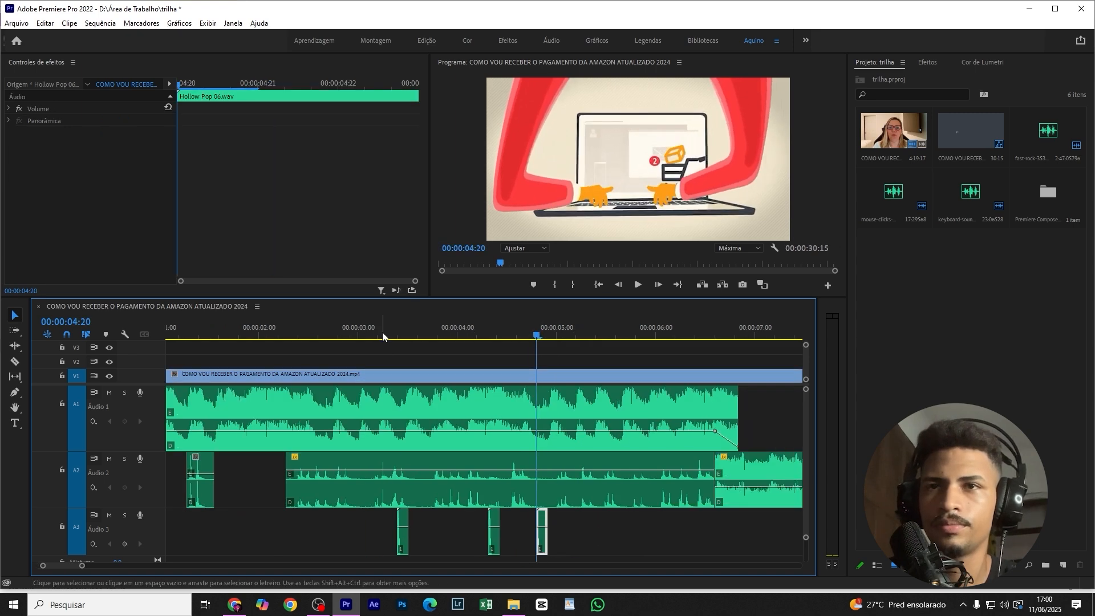
pyautogui.press('space')
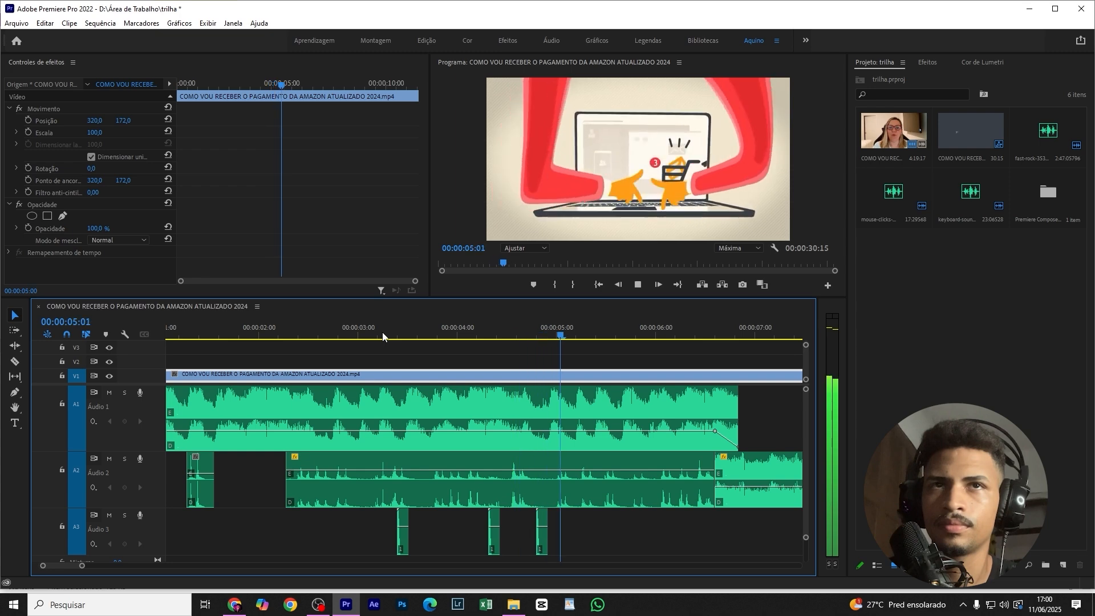
pyautogui.press('-')
pyautogui.press('space')
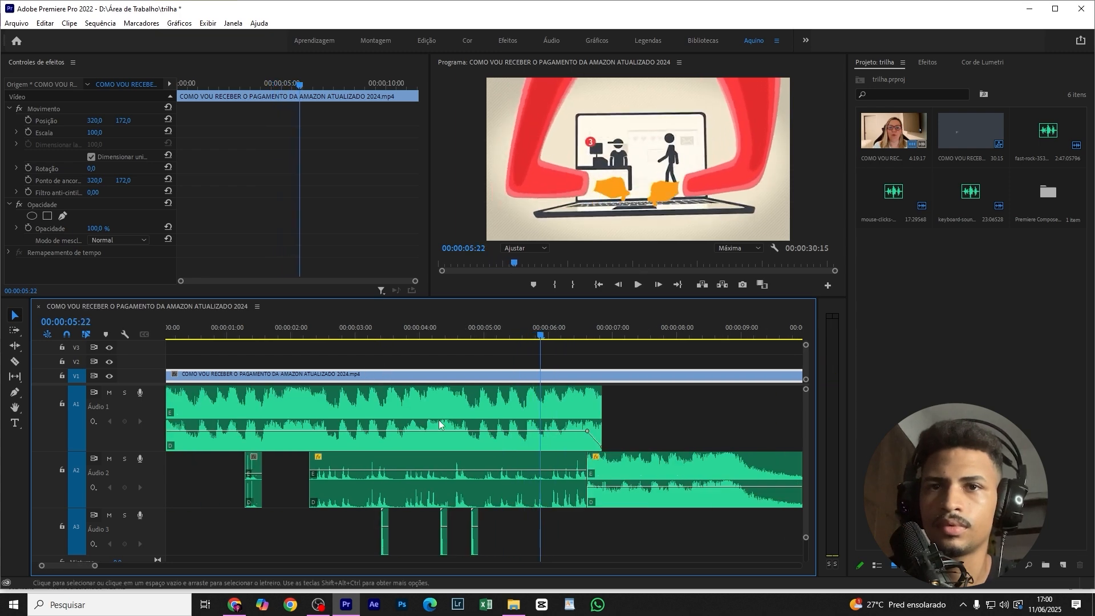
# Step: Play the second and third pops again through to 00:00:06:04 to recheck their sync with the animation
pyautogui.click(414, 338)
pyautogui.press('space')
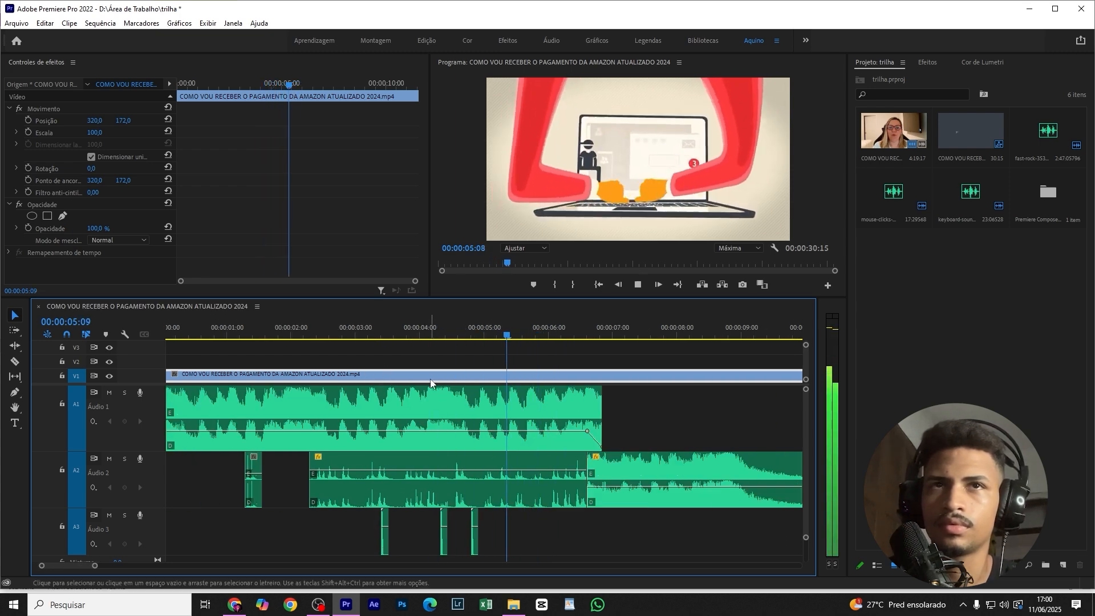
pyautogui.press('space')
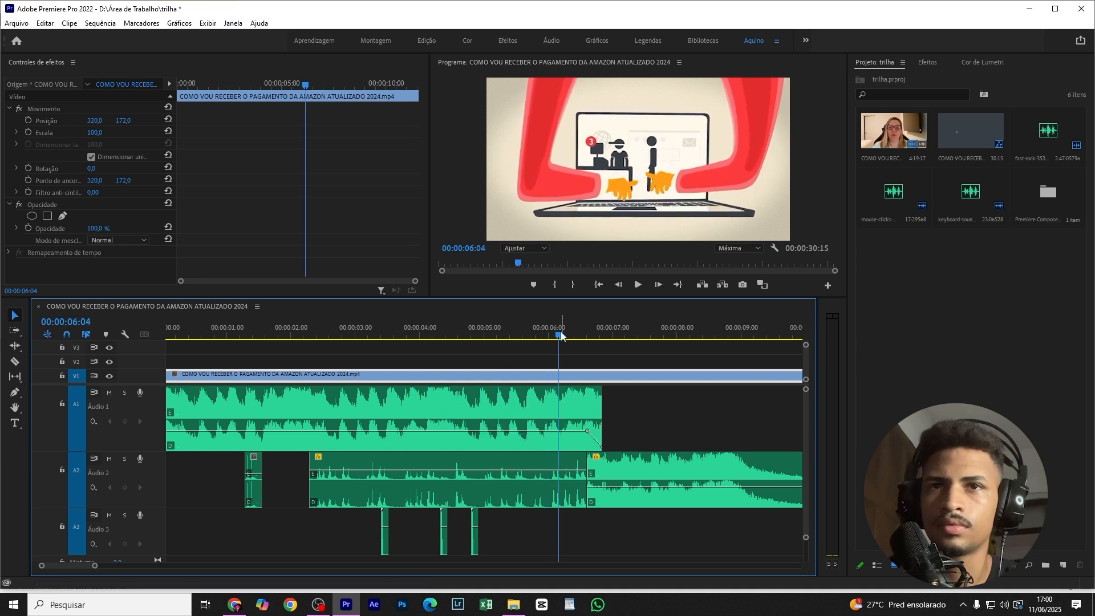
# Step: Play the stacking-boxes scene several times, from the music's end at 00:00:06:21 onward, to review its audio against the picture
pyautogui.moveTo(561, 336); pyautogui.dragTo(607, 342)
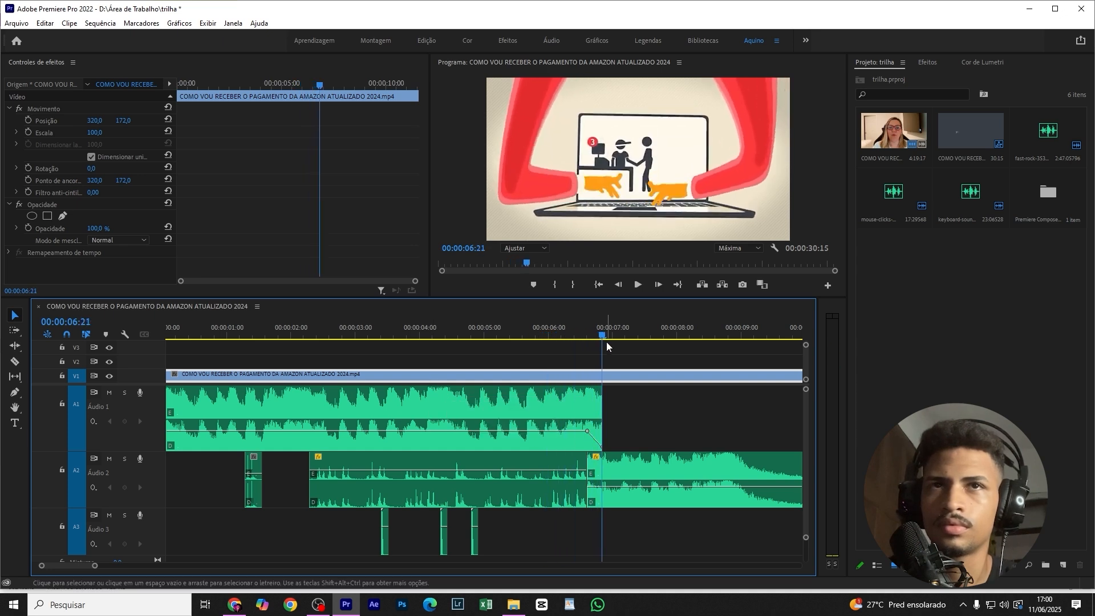
pyautogui.press('-')
pyautogui.press('space')
pyautogui.press('space')
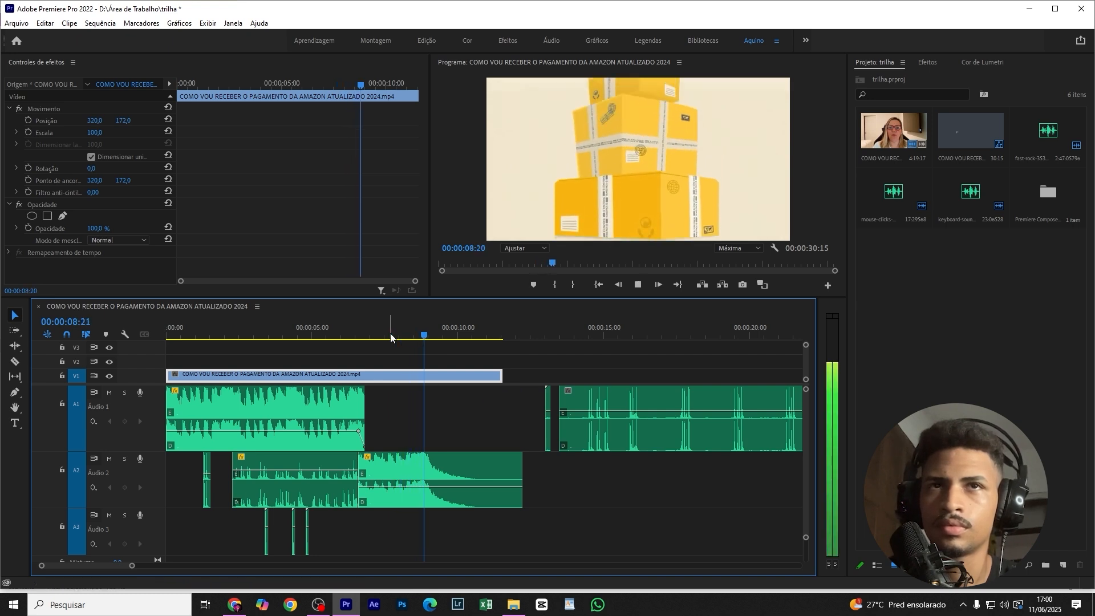
pyautogui.click(416, 330)
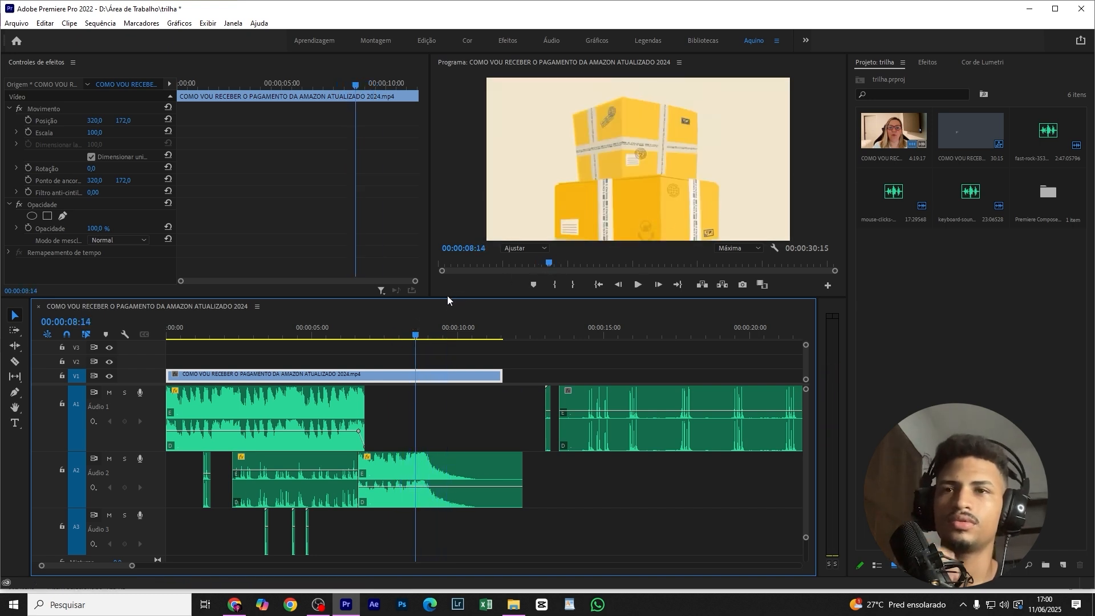
pyautogui.click(396, 326)
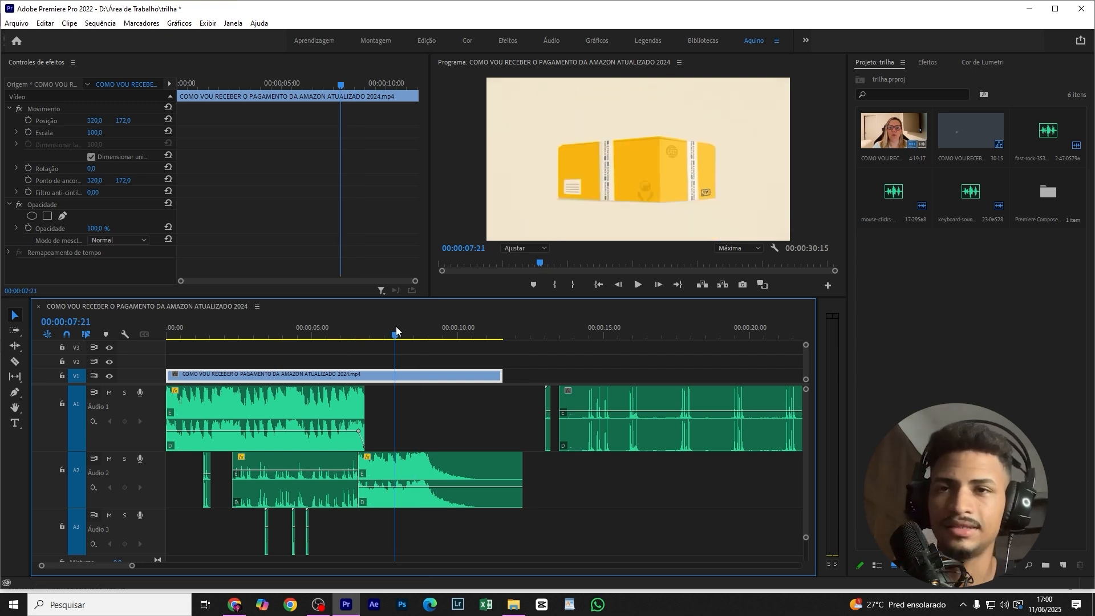
pyautogui.click(381, 326)
pyautogui.press('space')
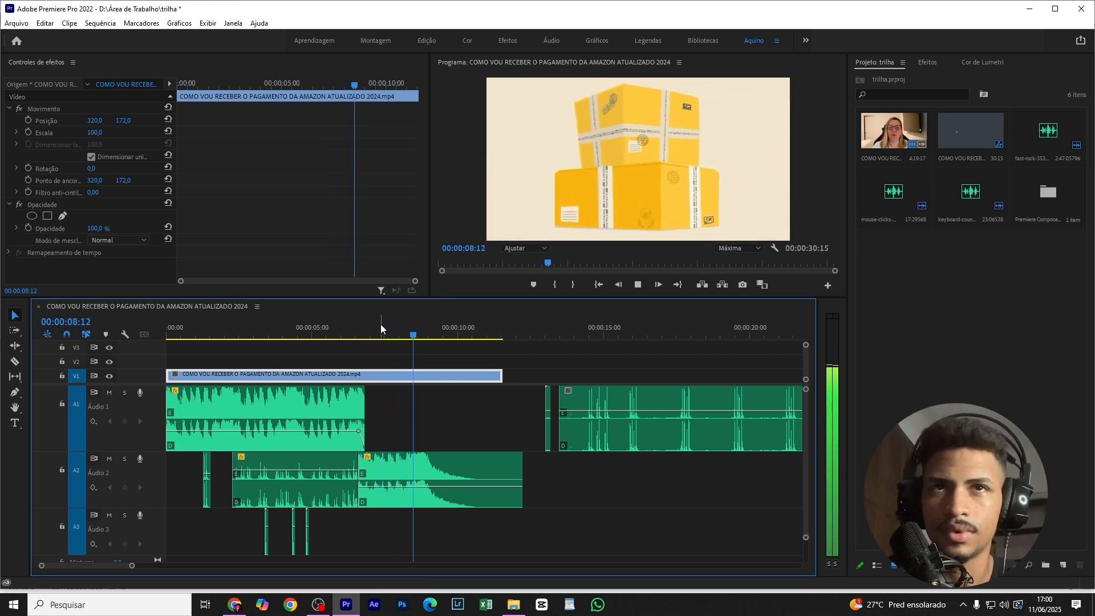
pyautogui.click(381, 324)
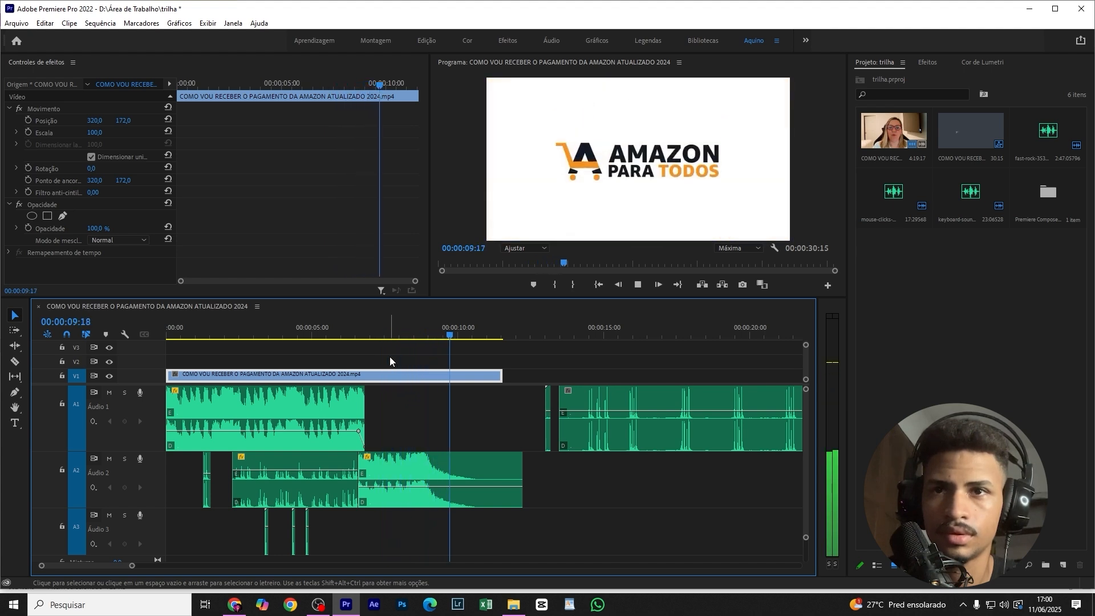
pyautogui.click(399, 336)
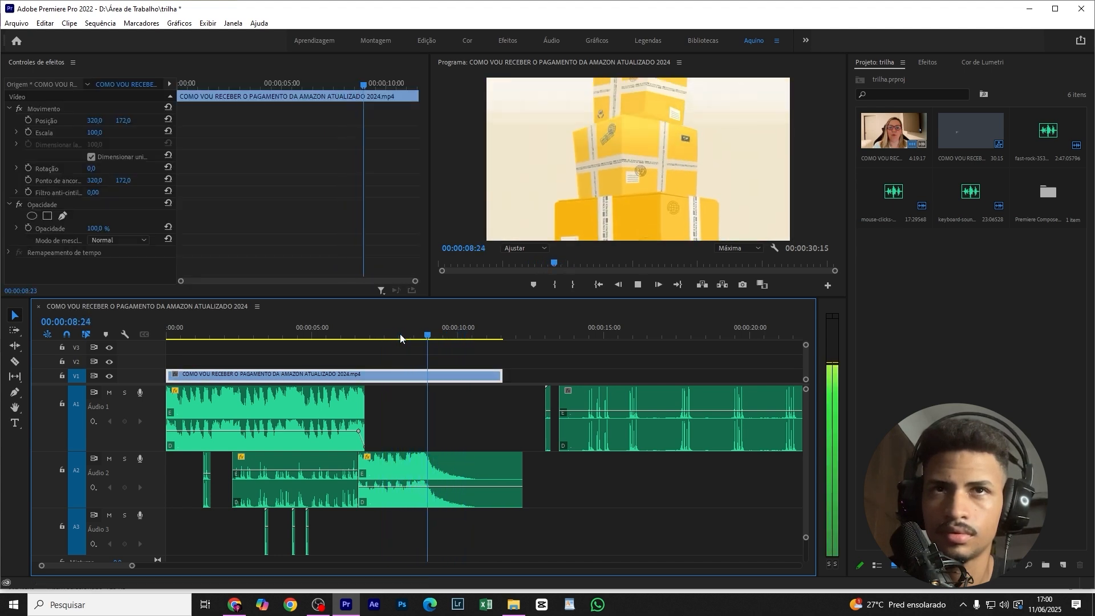
pyautogui.press('space')
# Step: Replay the earlier part of the intro and park the playhead at 00:00:01:23, where the laptop opens
pyautogui.scroll(-4, 223, 428)
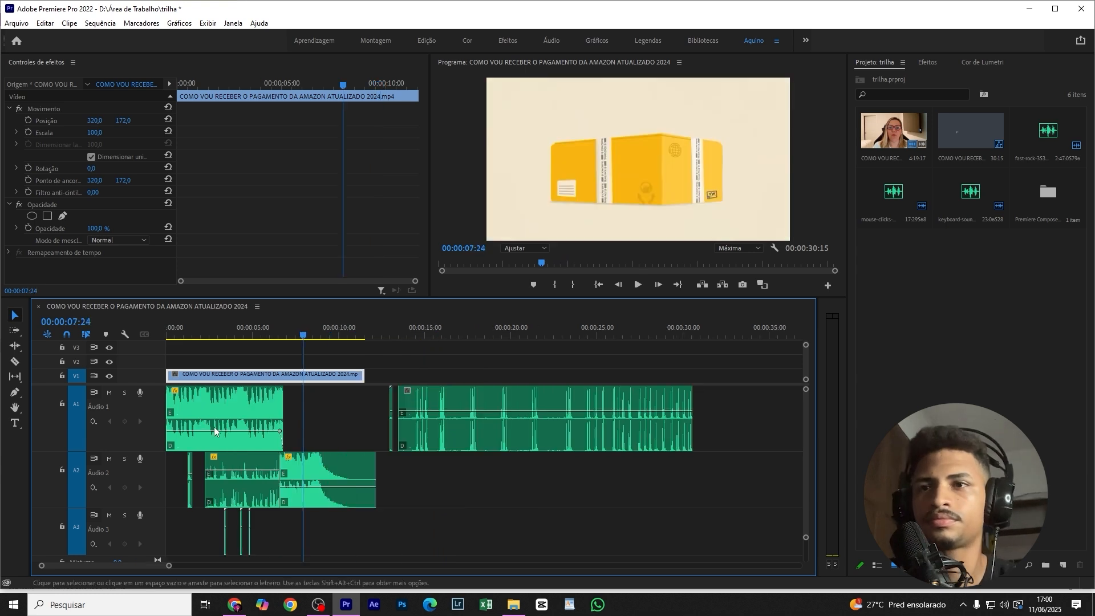
pyautogui.scroll(5, 247, 432)
pyautogui.click(266, 336)
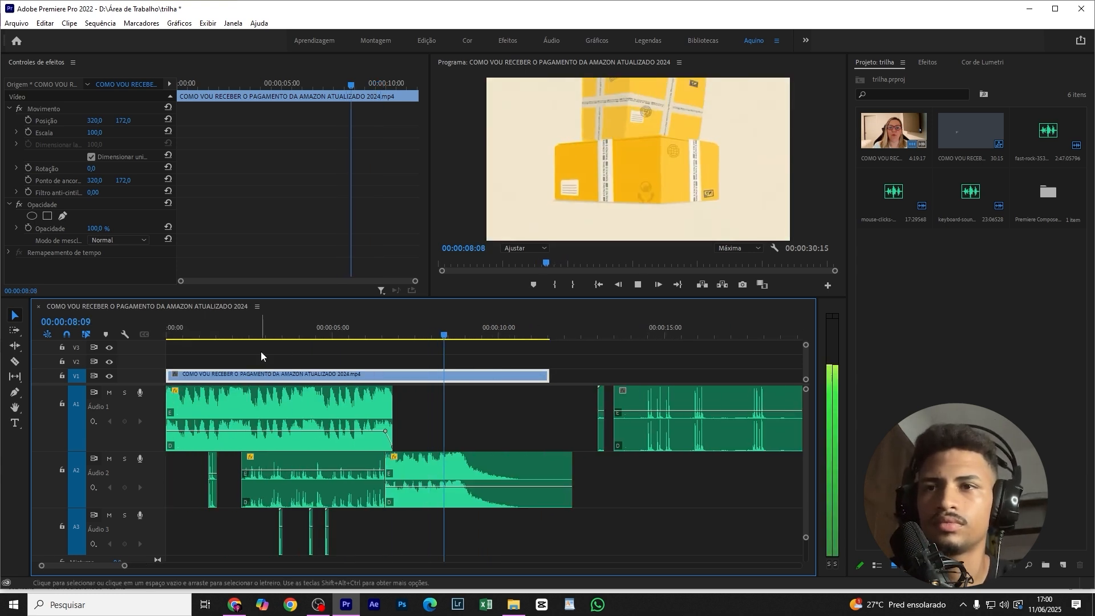
pyautogui.press('space')
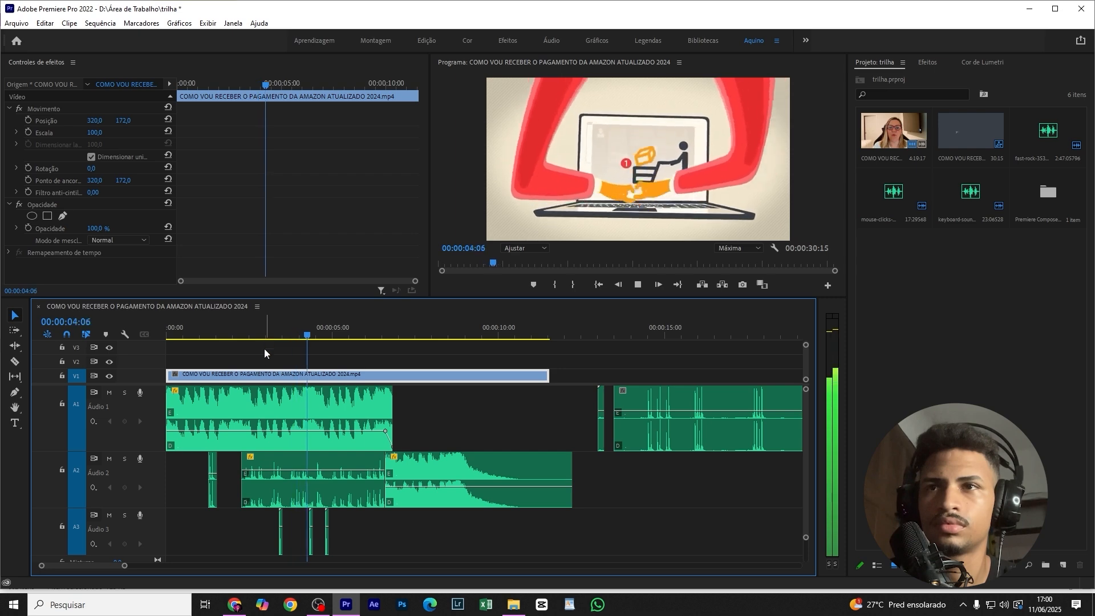
pyautogui.click(234, 335)
pyautogui.scroll(5, 221, 408)
pyautogui.scroll(-2, 308, 410)
pyautogui.scroll(2, 308, 409)
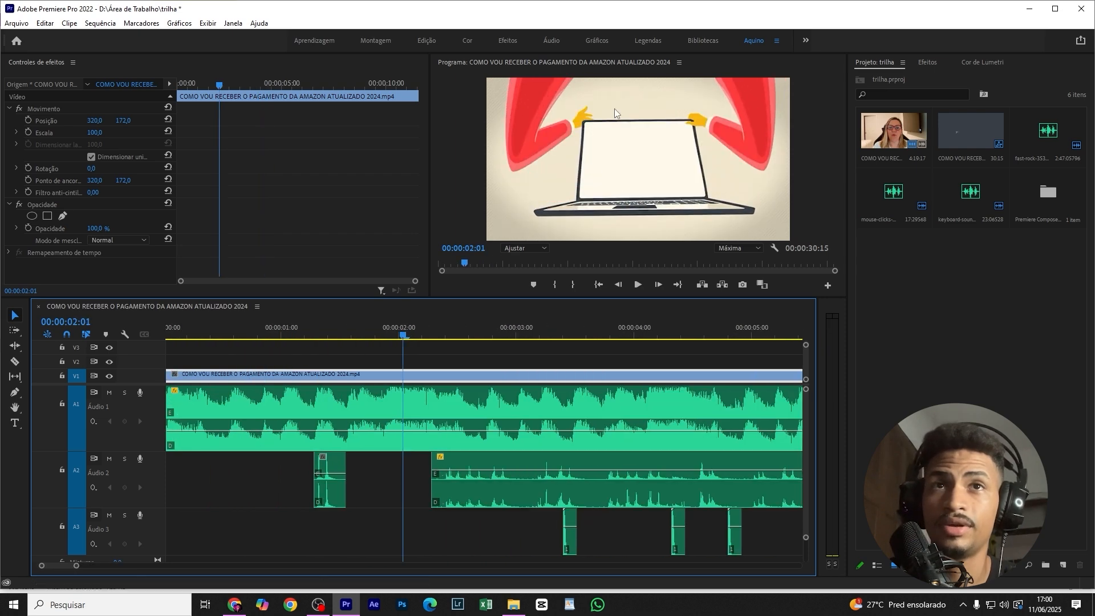
pyautogui.click(363, 335)
pyautogui.press('space')
pyautogui.press('space')
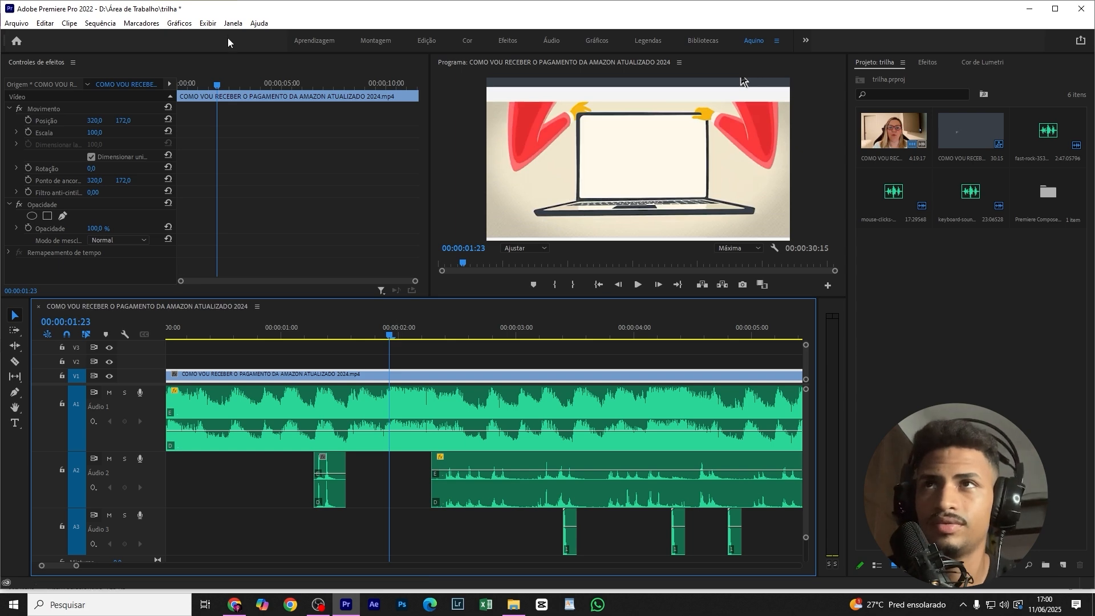
# Step: Open Premiere Composer and expand the Sounds folder of the Starter Pack
pyautogui.click(232, 23)
pyautogui.moveTo(266, 53)
pyautogui.click(439, 52)
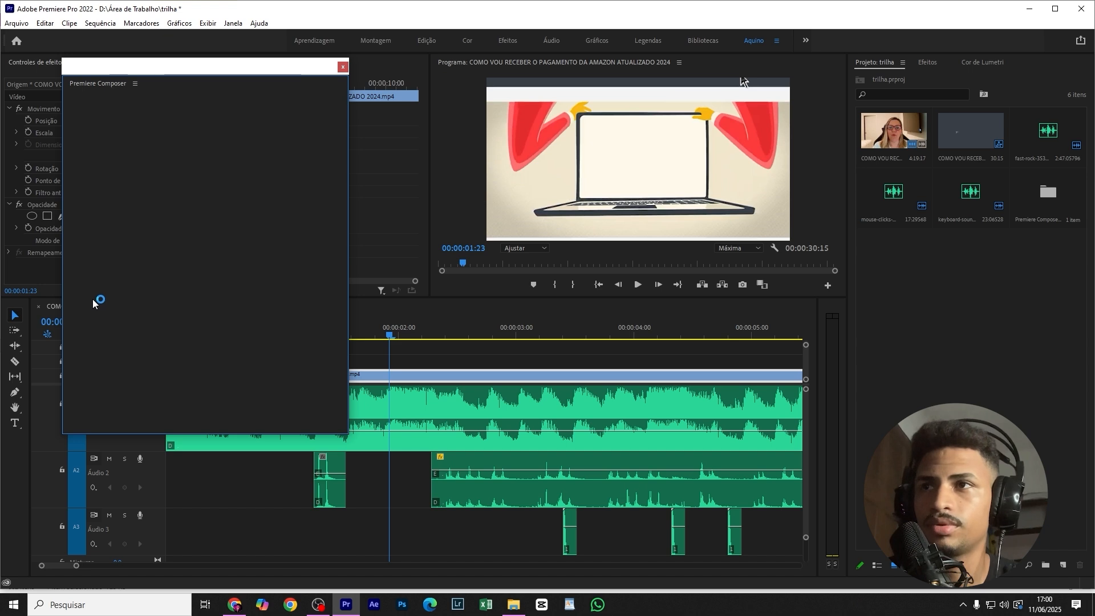
pyautogui.click(77, 164)
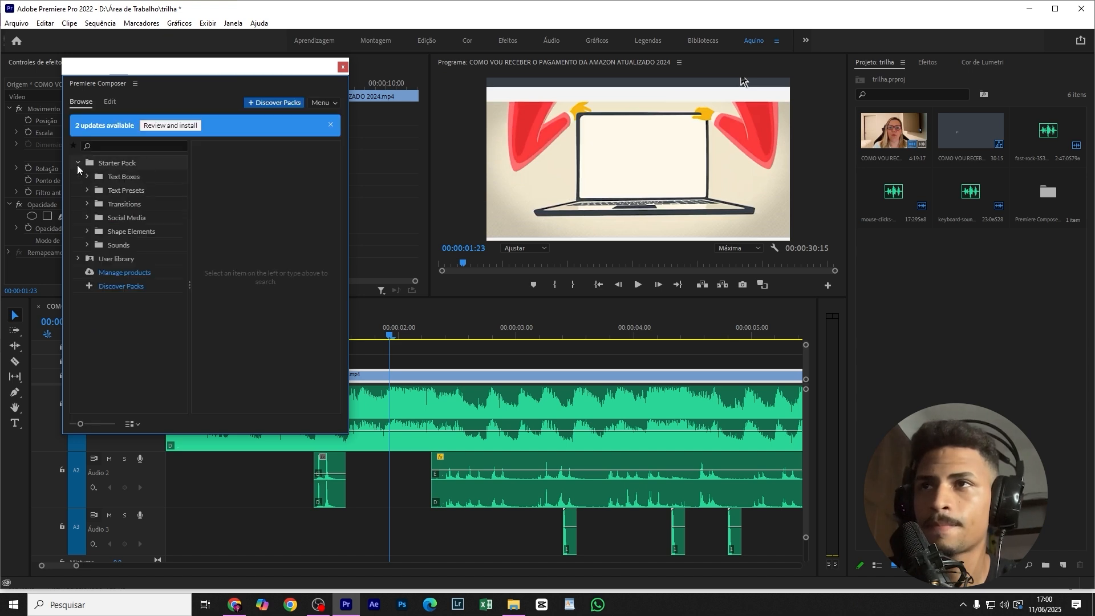
pyautogui.click(87, 245)
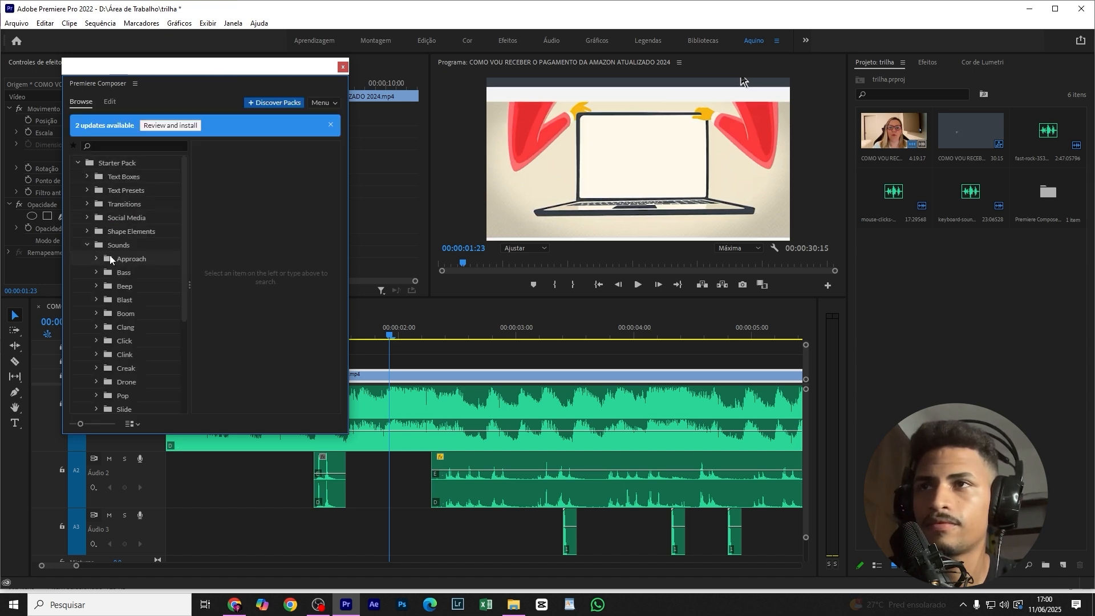
# Step: Audition sound effects from the Approach, Bass, Beep and Blast categories
pyautogui.click(114, 260)
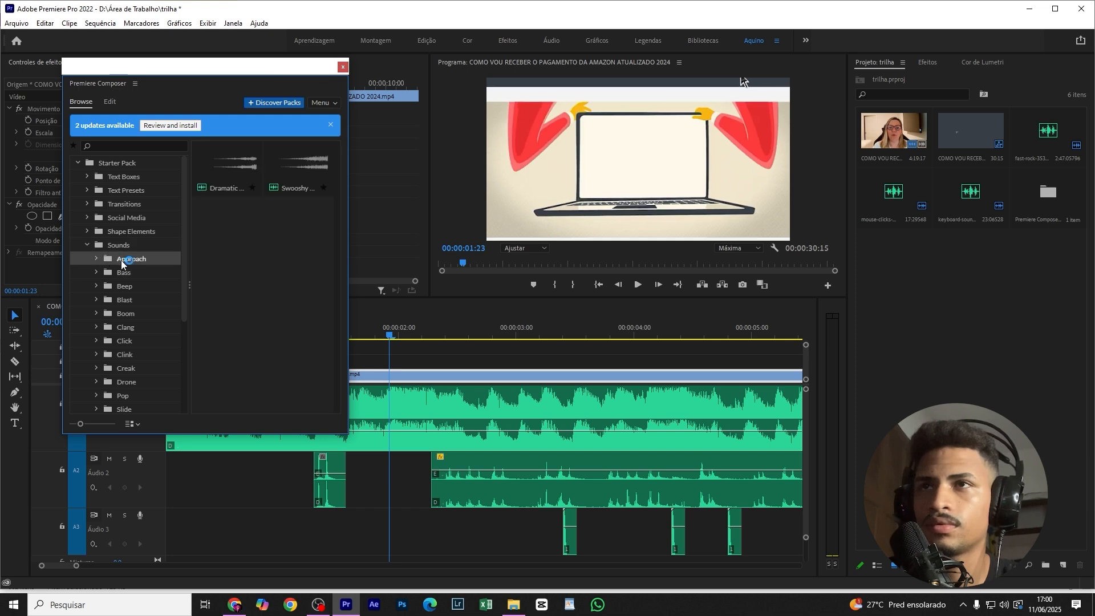
pyautogui.click(250, 175)
pyautogui.click(306, 167)
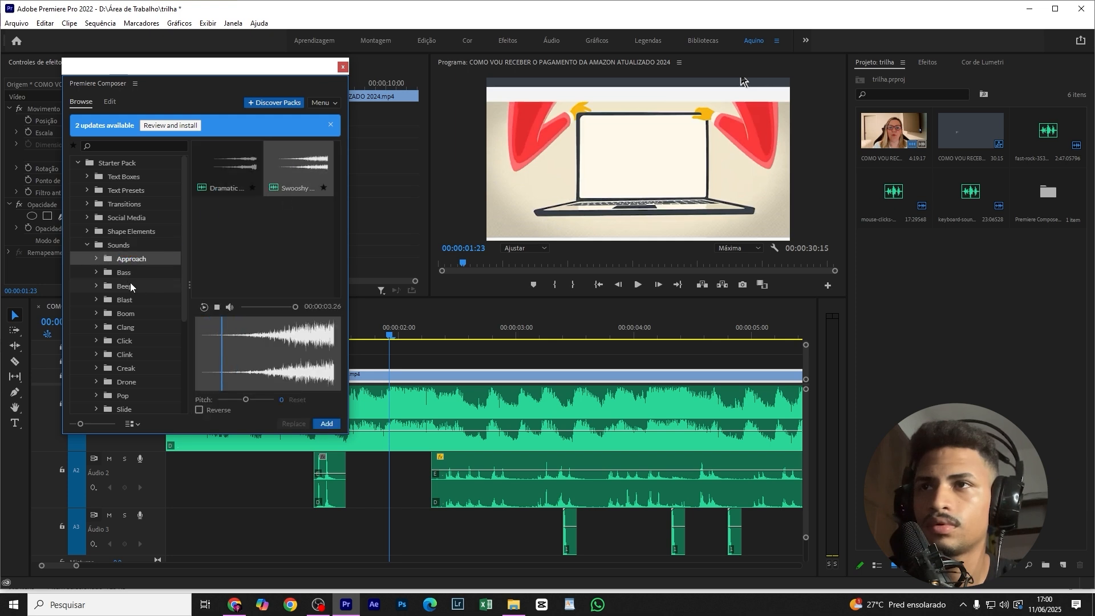
pyautogui.click(124, 273)
pyautogui.click(279, 183)
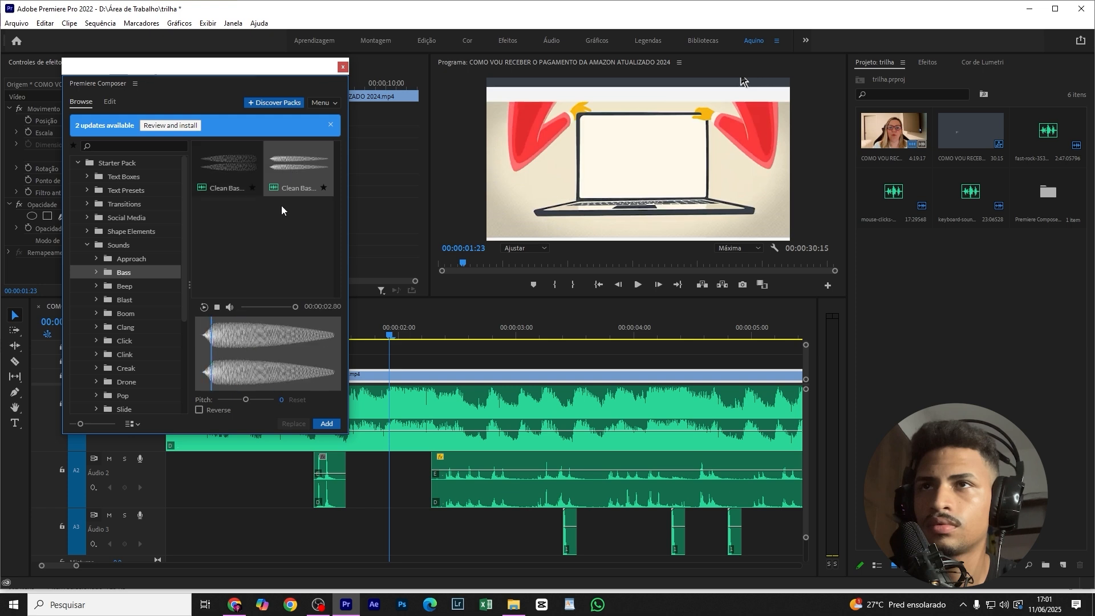
pyautogui.click(124, 286)
pyautogui.click(234, 174)
pyautogui.click(298, 168)
pyautogui.click(234, 228)
pyautogui.click(144, 300)
pyautogui.click(238, 166)
pyautogui.click(294, 170)
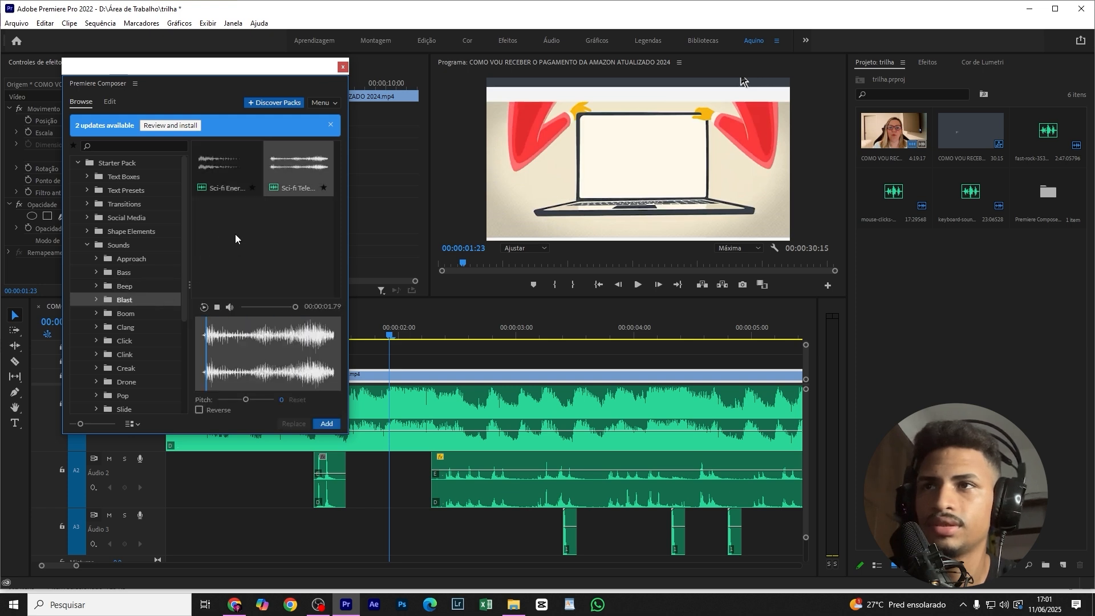
# Step: Browse the categories from Boom to Creak, auditioning sounds in Clang, Clink and Creak
pyautogui.click(118, 329)
pyautogui.click(128, 316)
pyautogui.click(123, 335)
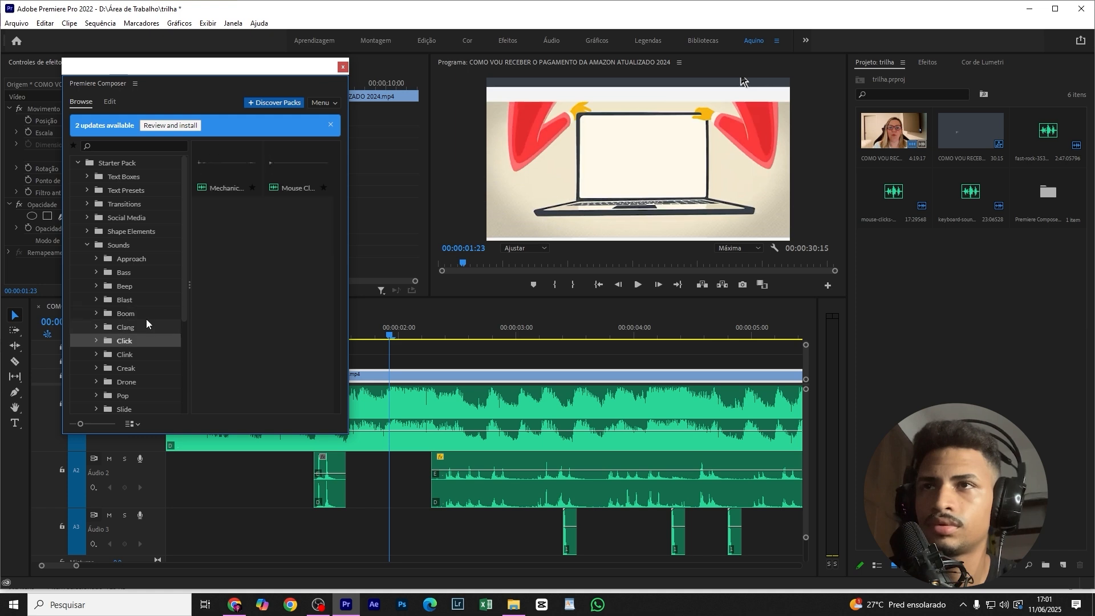
pyautogui.click(117, 326)
pyautogui.click(208, 194)
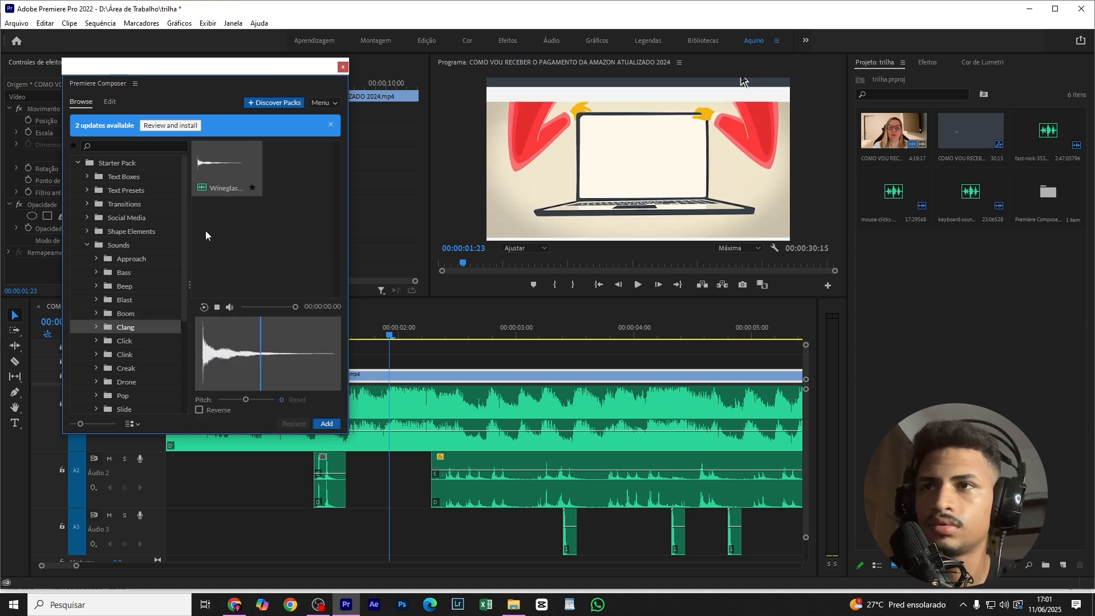
pyautogui.click(148, 353)
pyautogui.click(221, 170)
pyautogui.click(125, 369)
pyautogui.click(267, 189)
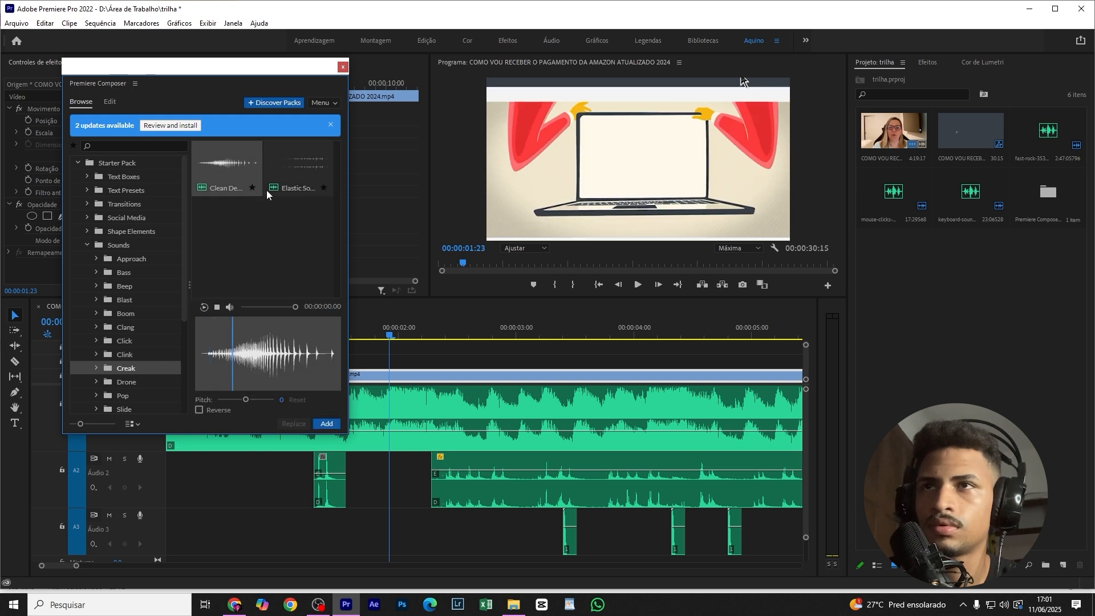
# Step: Add the Clean Decelerating Creak 01 sound from the Creak category at 00:00:01:23 and close Premiere Composer
pyautogui.click(125, 367)
pyautogui.click(124, 369)
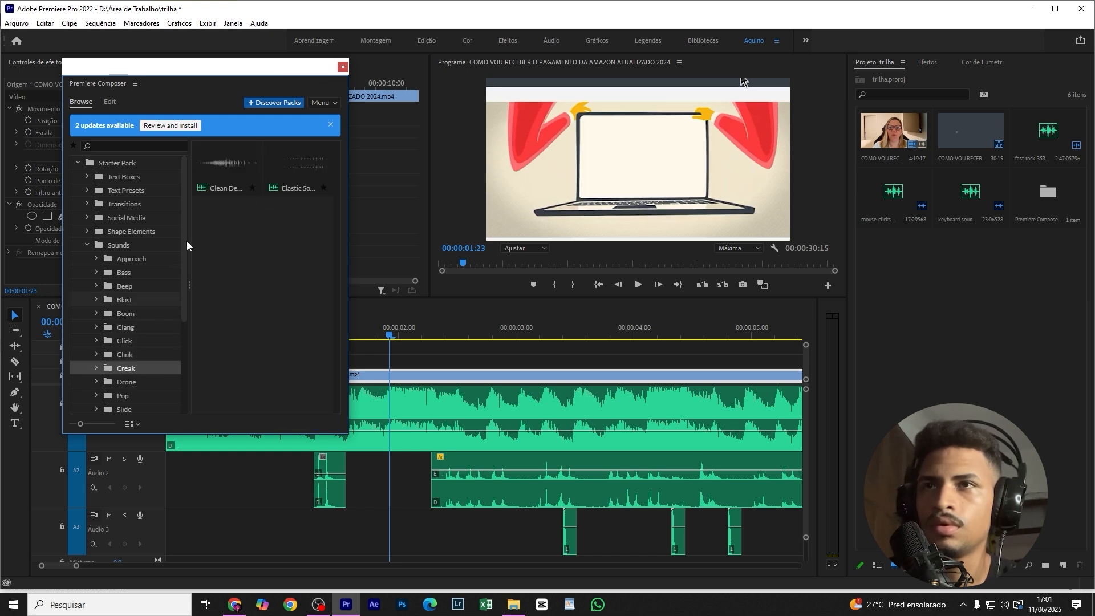
pyautogui.click(218, 162)
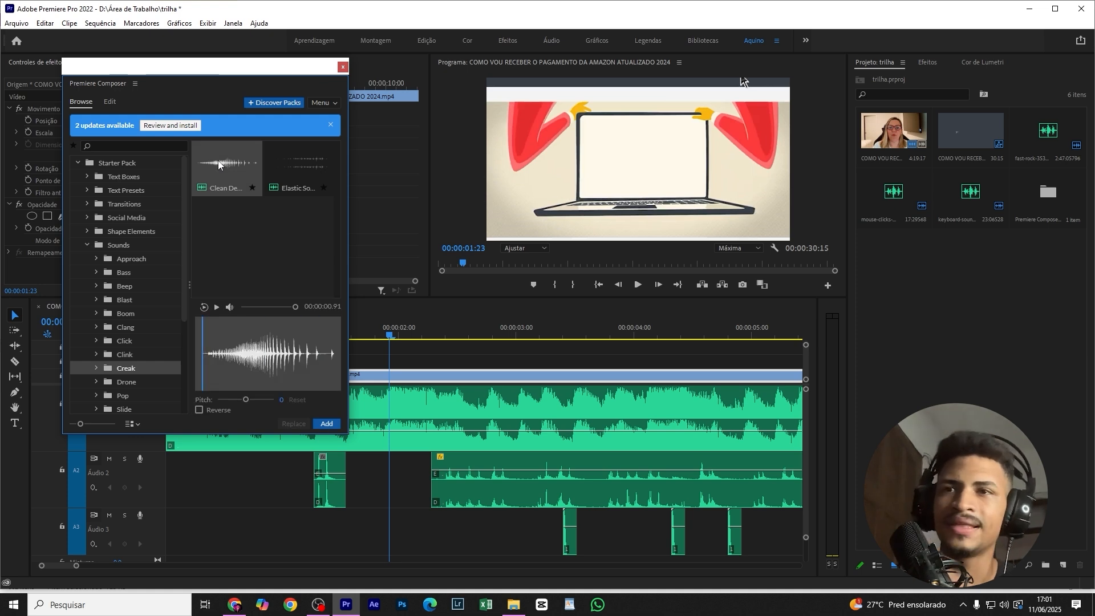
pyautogui.click(321, 425)
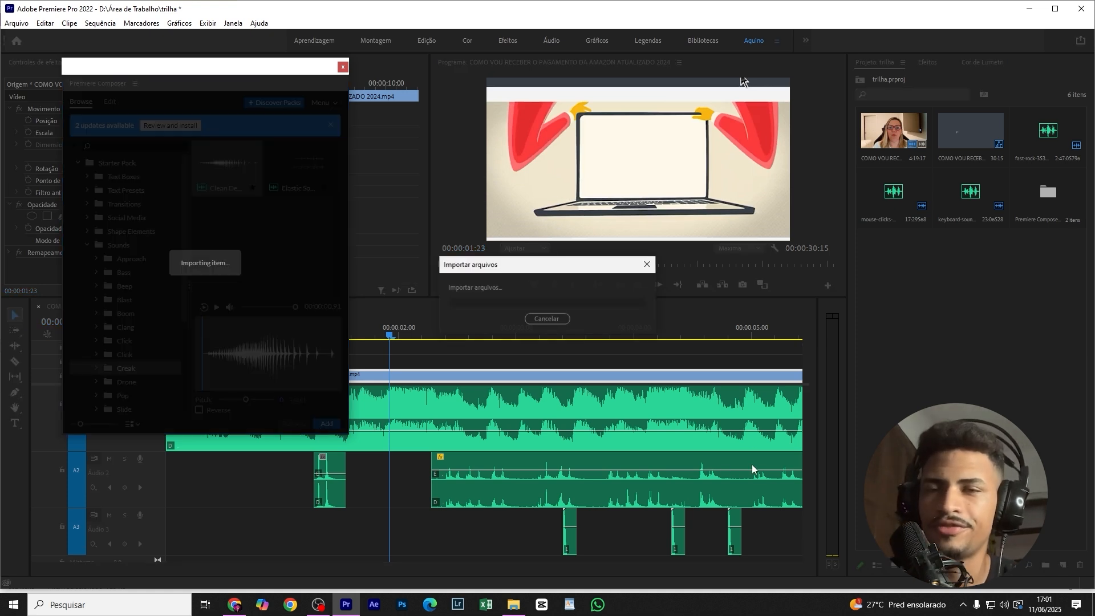
pyautogui.click(343, 67)
# Step: Try the creak clip on A3 starting at 00:00:01:21 and play it against the laptop opening
pyautogui.scroll(2, 445, 539)
pyautogui.hscroll(3, 382, 547)
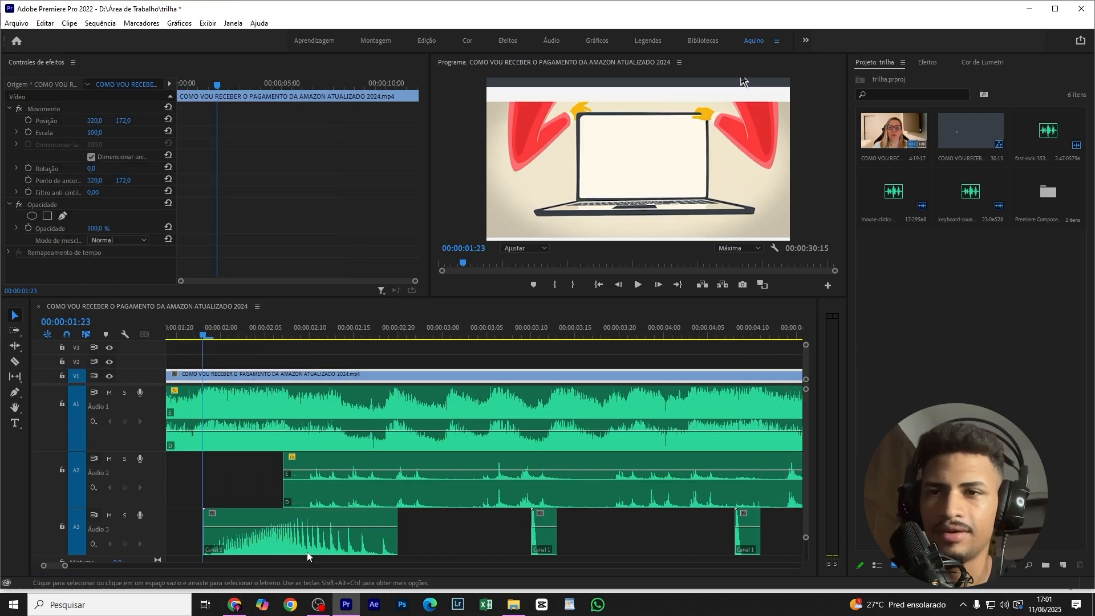
pyautogui.scroll(-3, 356, 534)
pyautogui.moveTo(305, 339)
pyautogui.mouseDown()
pyautogui.moveTo(294, 338)
pyautogui.moveTo(318, 348)
pyautogui.mouseUp()
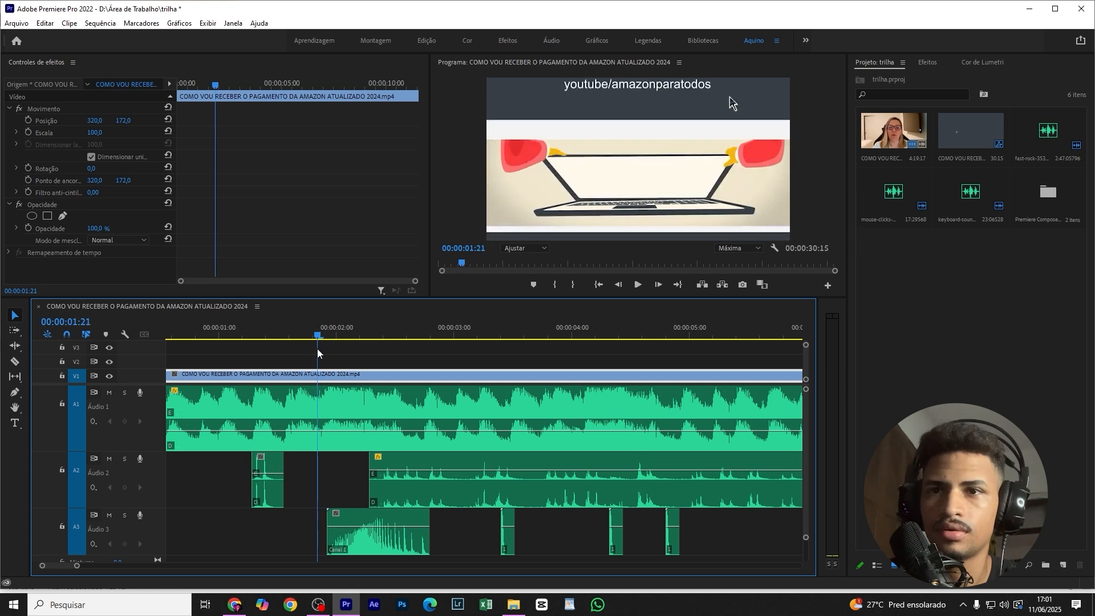
pyautogui.moveTo(375, 550); pyautogui.dragTo(365, 549)
pyautogui.press('space')
# Step: Shift the creak clip on A3 to start at 00:00:01:19 and play it through to 00:00:03:08
pyautogui.moveTo(321, 335)
pyautogui.mouseDown()
pyautogui.moveTo(330, 340)
pyautogui.moveTo(308, 339)
pyautogui.mouseUp()
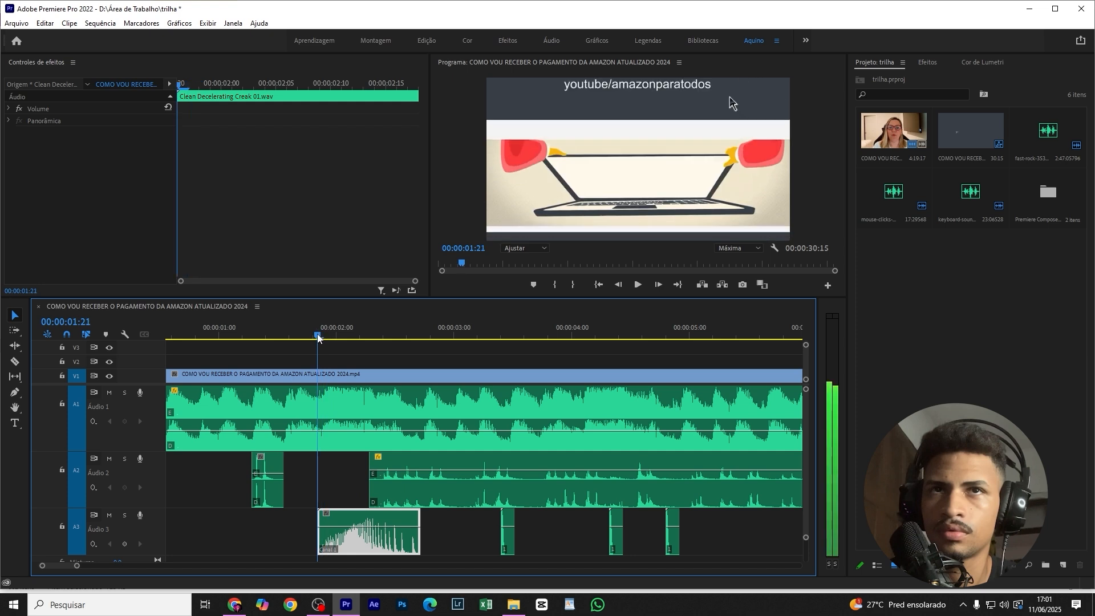
pyautogui.click(323, 408)
pyautogui.moveTo(342, 553); pyautogui.dragTo(332, 552)
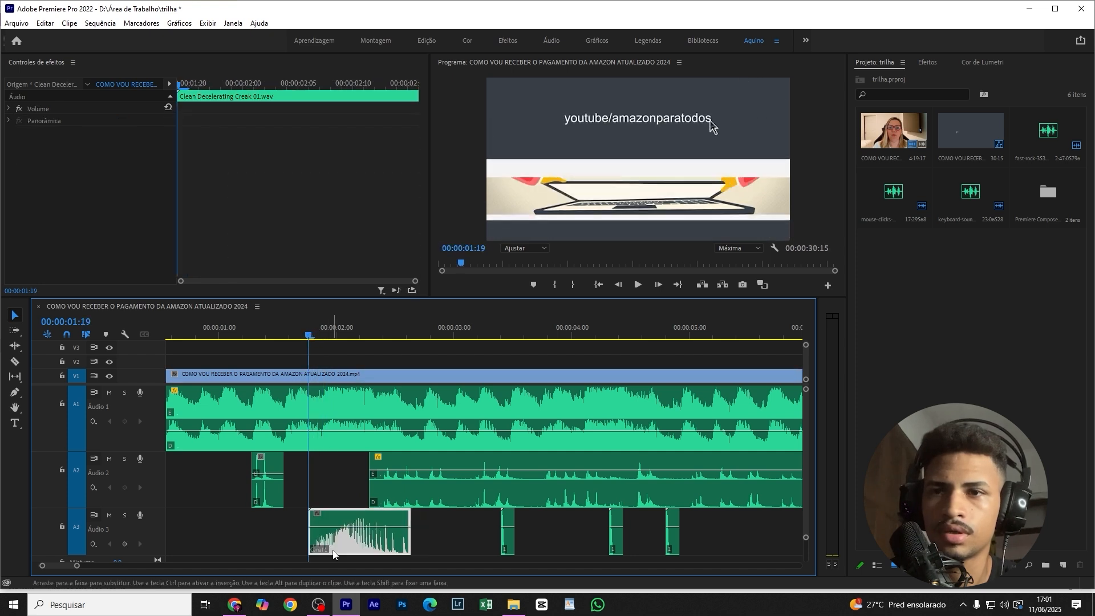
pyautogui.press('space')
pyautogui.press('space')
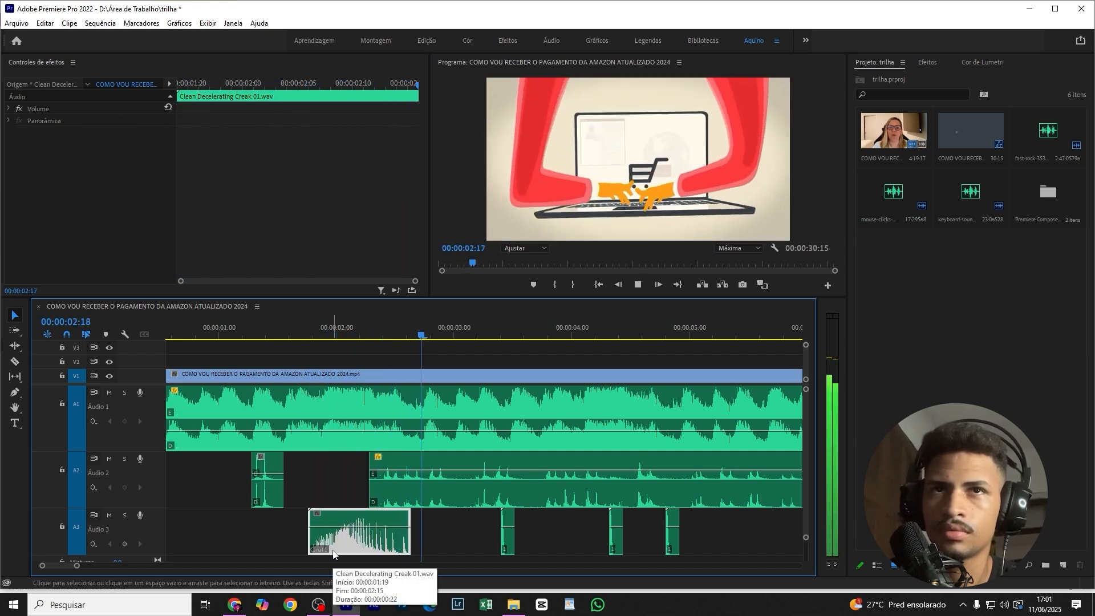
pyautogui.press('space')
# Step: Slow the creak clip on A3 so it ends at about 00:00:02:20, and play it from 00:00:01:18
pyautogui.click(377, 547)
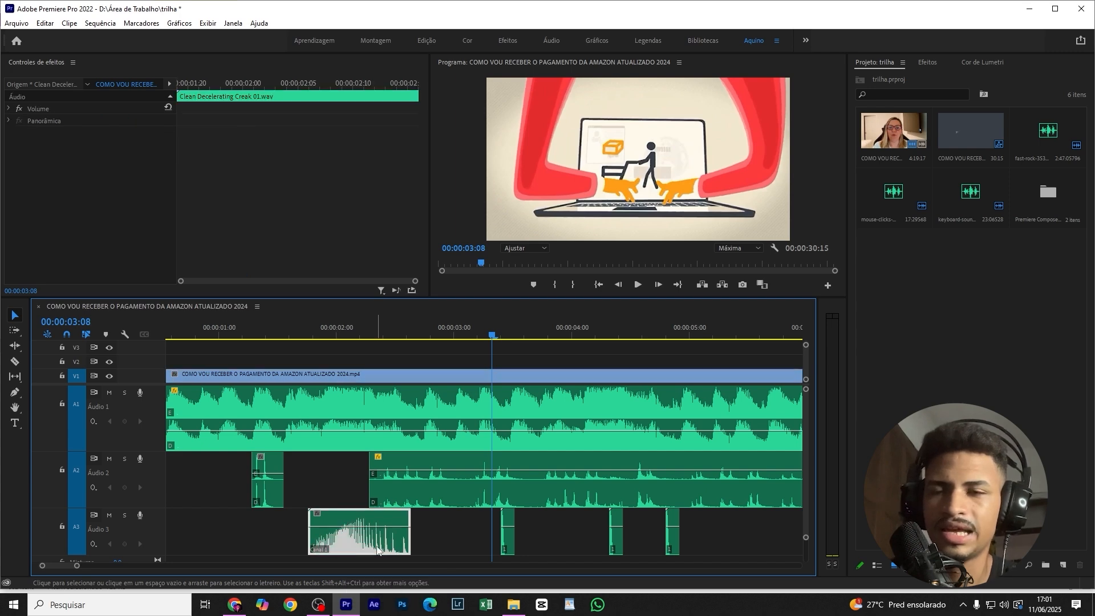
pyautogui.rightClick(378, 551)
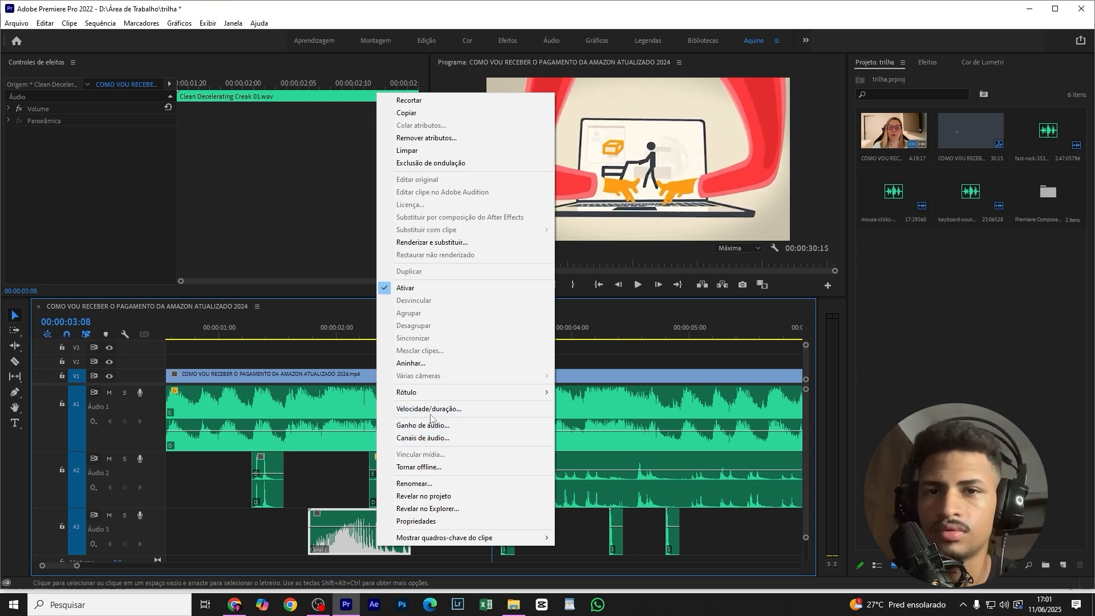
pyautogui.click(417, 409)
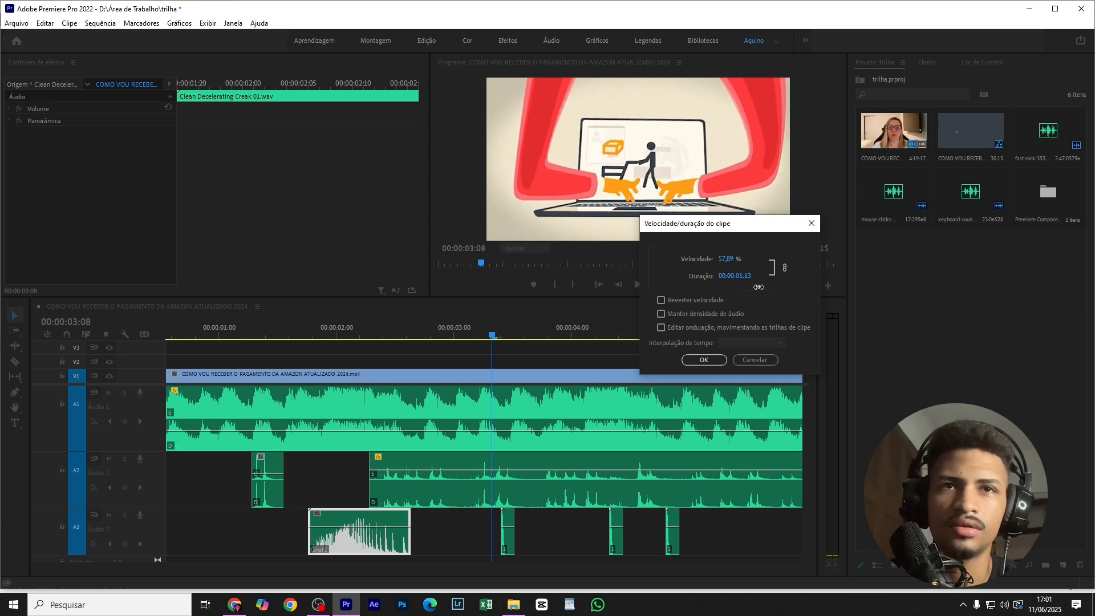
pyautogui.click(704, 360)
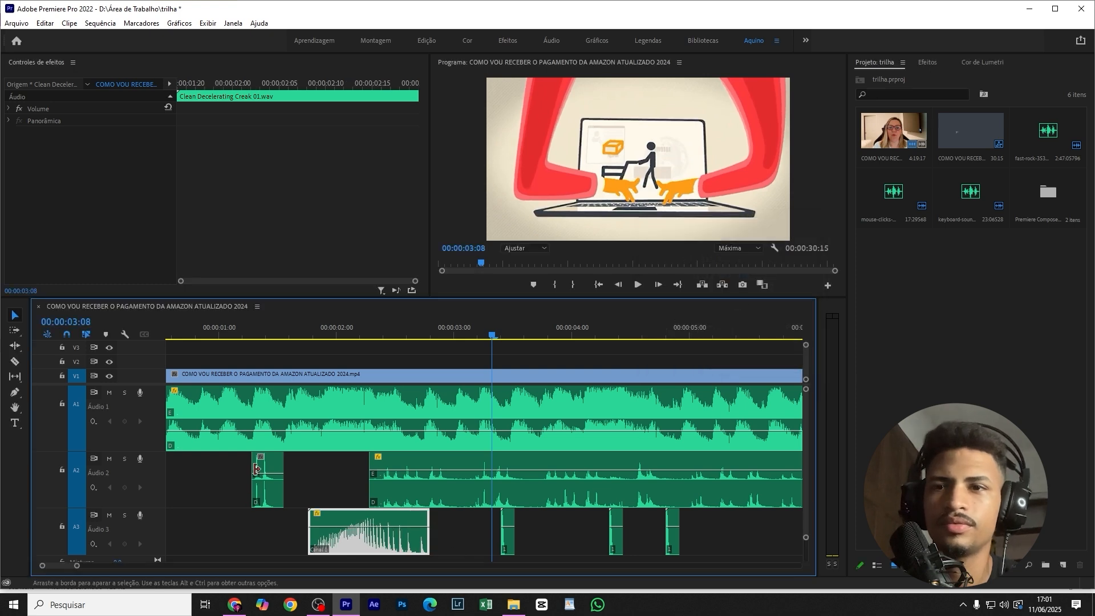
pyautogui.click(302, 320)
pyautogui.press('space')
pyautogui.press('space')
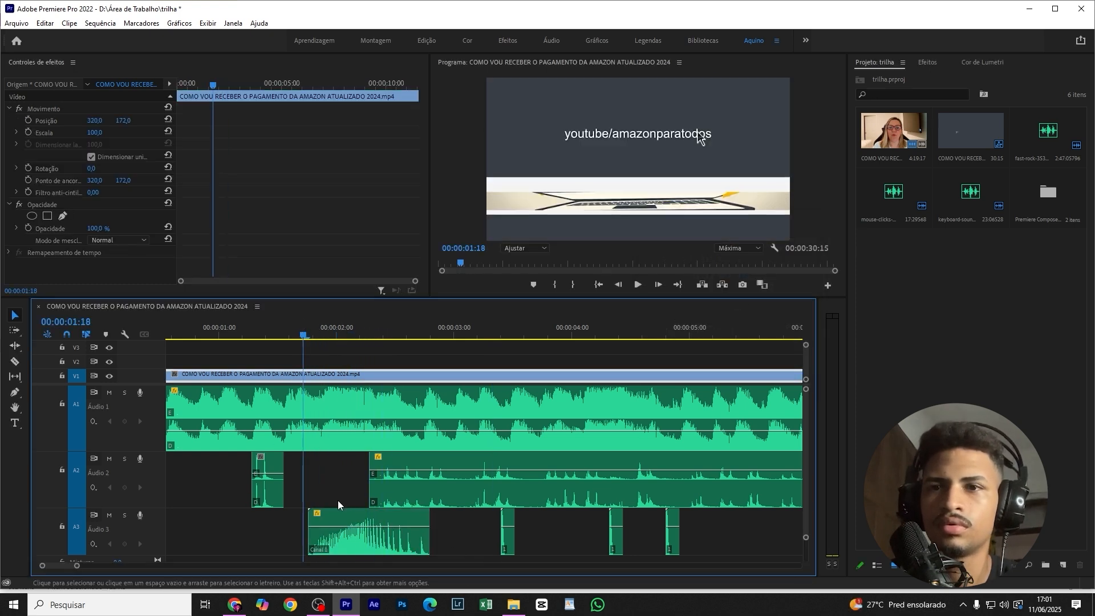
# Step: Play the intro from about 00:00:00:14 past the 00:00:05:00 mark to check the creak, typing and pop sounds
pyautogui.click(341, 542)
pyautogui.press('-')
pyautogui.press('-')
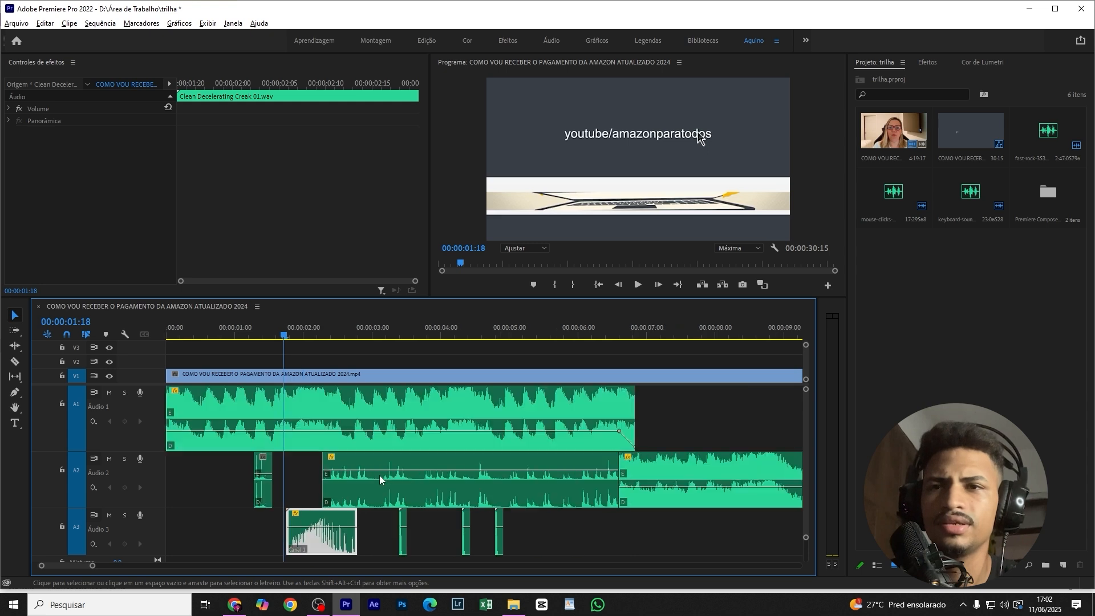
pyautogui.click(204, 335)
pyautogui.press('space')
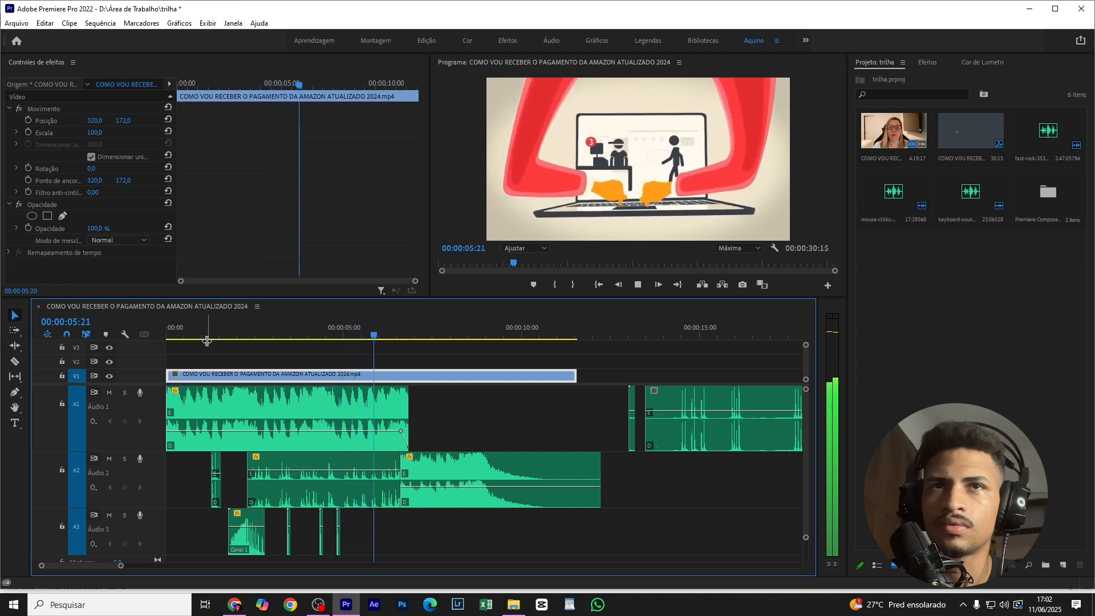
pyautogui.press('space')
# Step: Set the playhead to 00:00:05:16 and open the Sounds category of the Starter Pack in Premiere Composer
pyautogui.moveTo(357, 339); pyautogui.dragTo(366, 336)
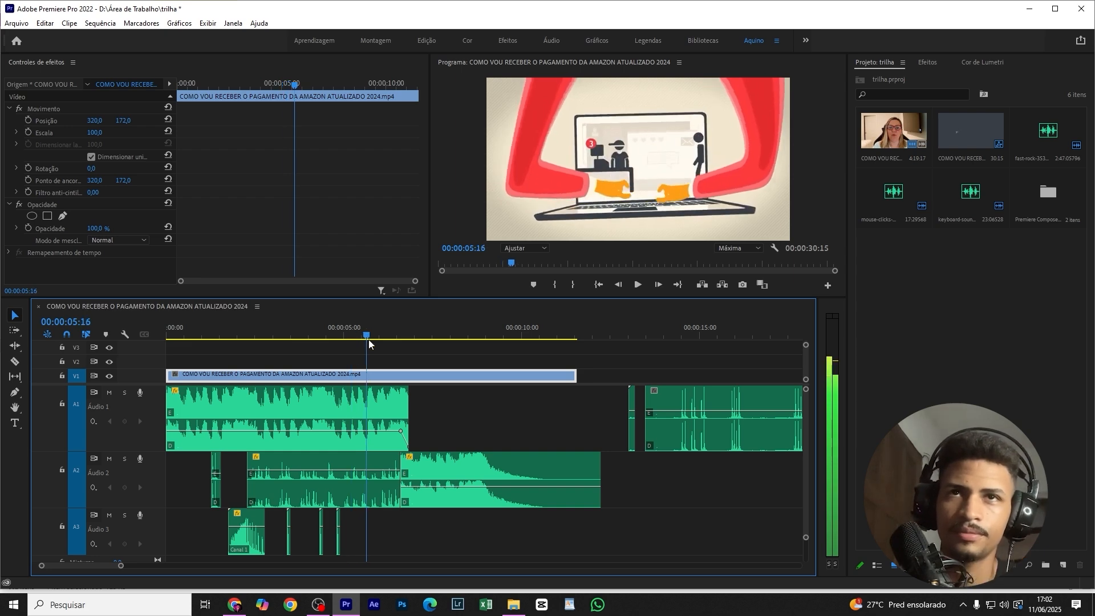
pyautogui.click(231, 24)
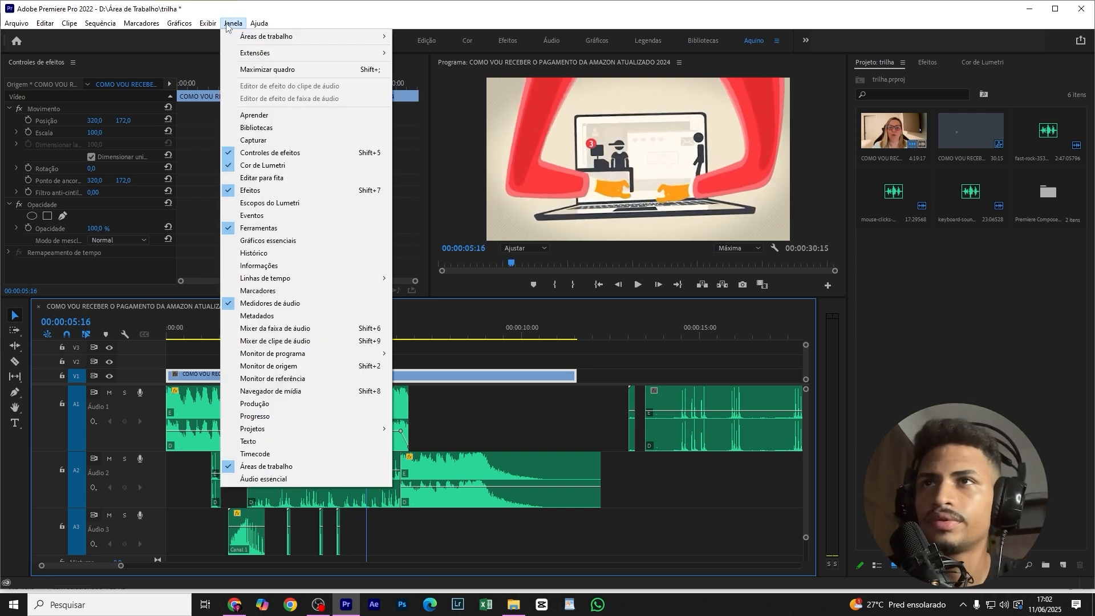
pyautogui.moveTo(258, 54)
pyautogui.click(396, 53)
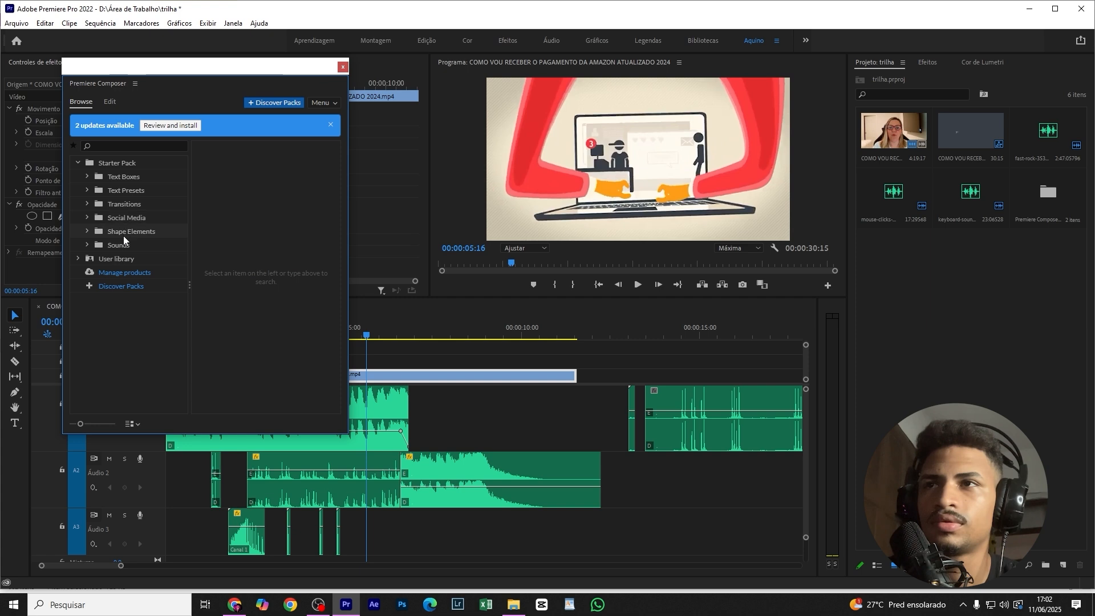
pyautogui.click(122, 245)
# Step: Browse the Starter Pack sounds and audition several of them, including the Clean Decelerating Creak
pyautogui.scroll(-3, 218, 274)
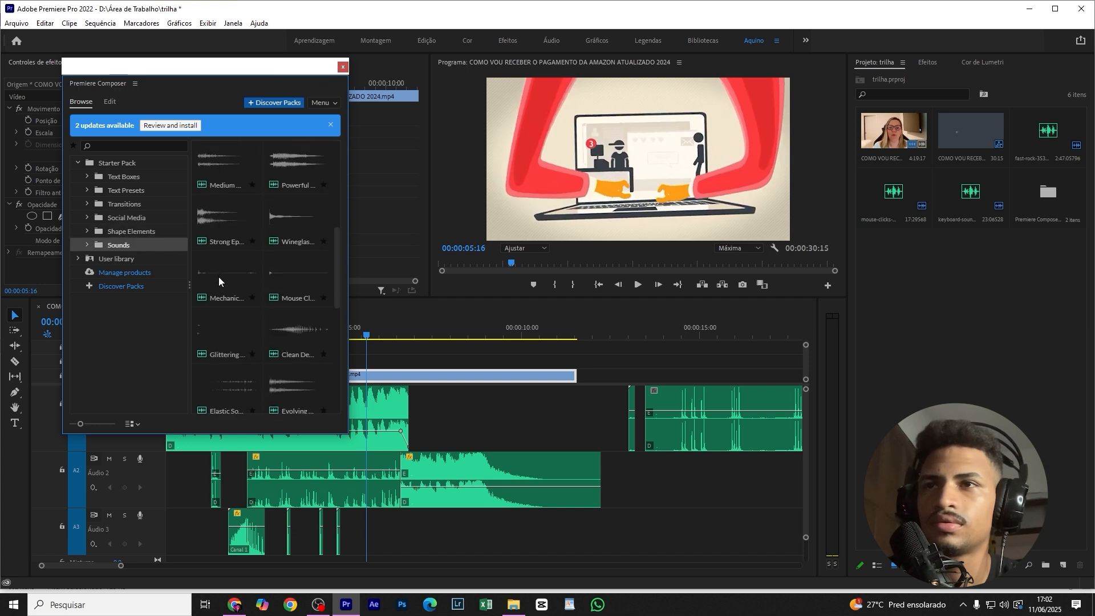
pyautogui.click(281, 338)
pyautogui.click(234, 220)
pyautogui.scroll(-1, 234, 217)
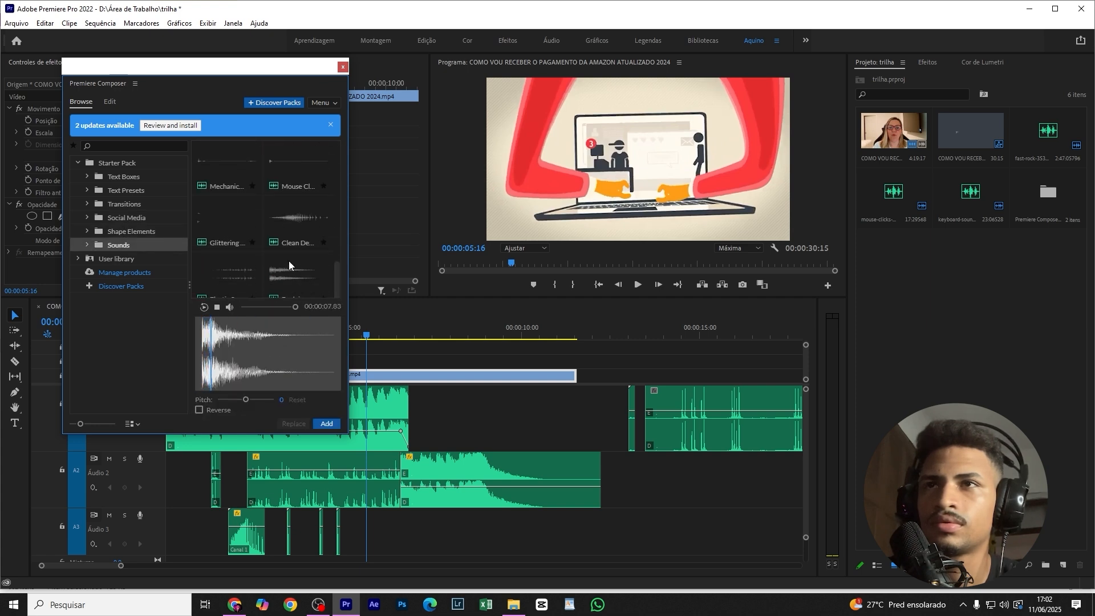
pyautogui.click(289, 261)
pyautogui.scroll(-1, 288, 231)
pyautogui.scroll(-2, 249, 262)
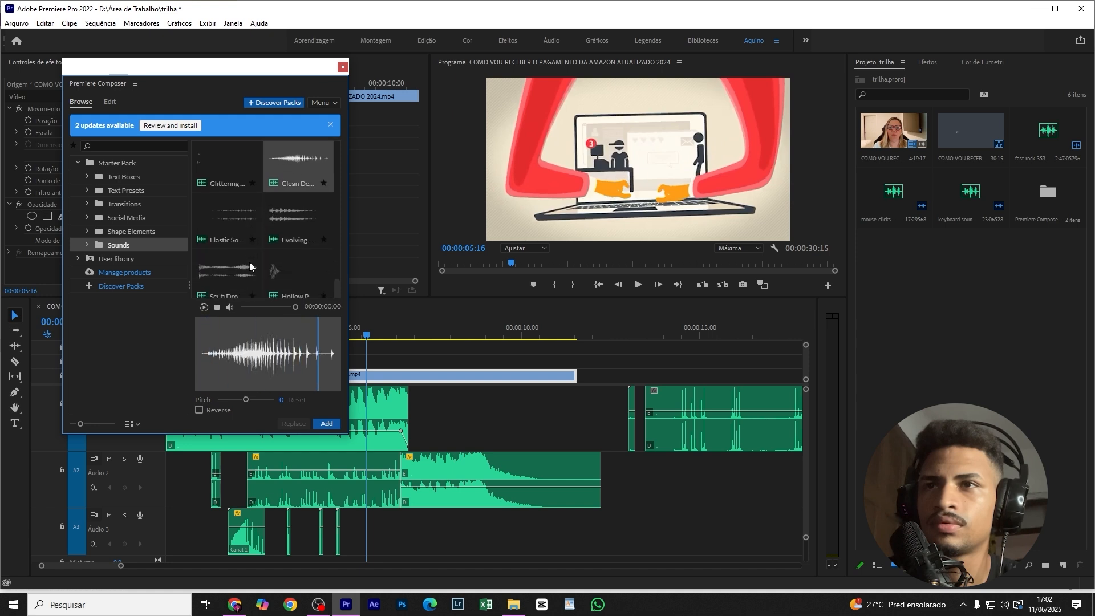
# Step: Add the Hard Slide 01 - Short 04 sound at 00:00:05:16 and close Premiere Composer
pyautogui.click(293, 231)
pyautogui.scroll(-1, 293, 265)
pyautogui.click(300, 214)
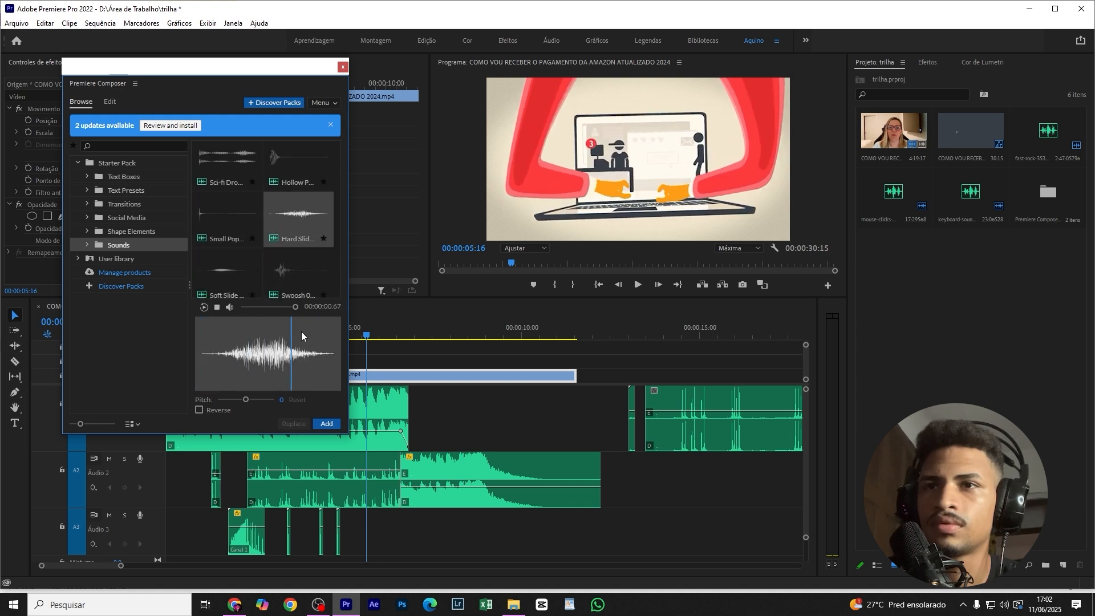
pyautogui.click(327, 424)
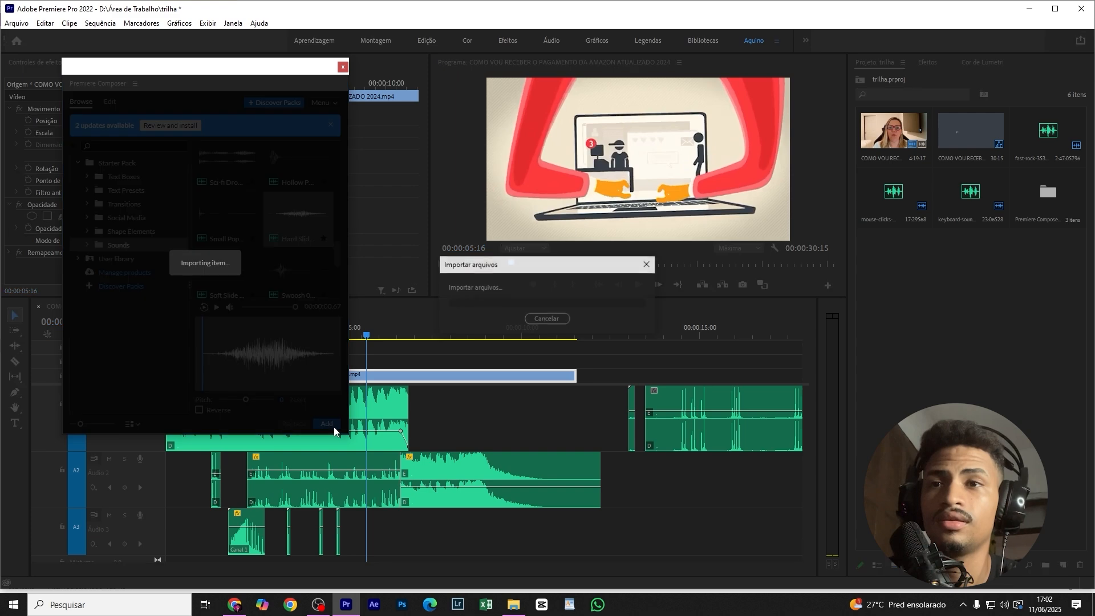
pyautogui.click(358, 334)
pyautogui.click(343, 68)
# Step: Shift the Hard Slide clip on A3 to start at about 00:00:05:07 and play it against the character's entrance
pyautogui.scroll(3, 356, 440)
pyautogui.press('space')
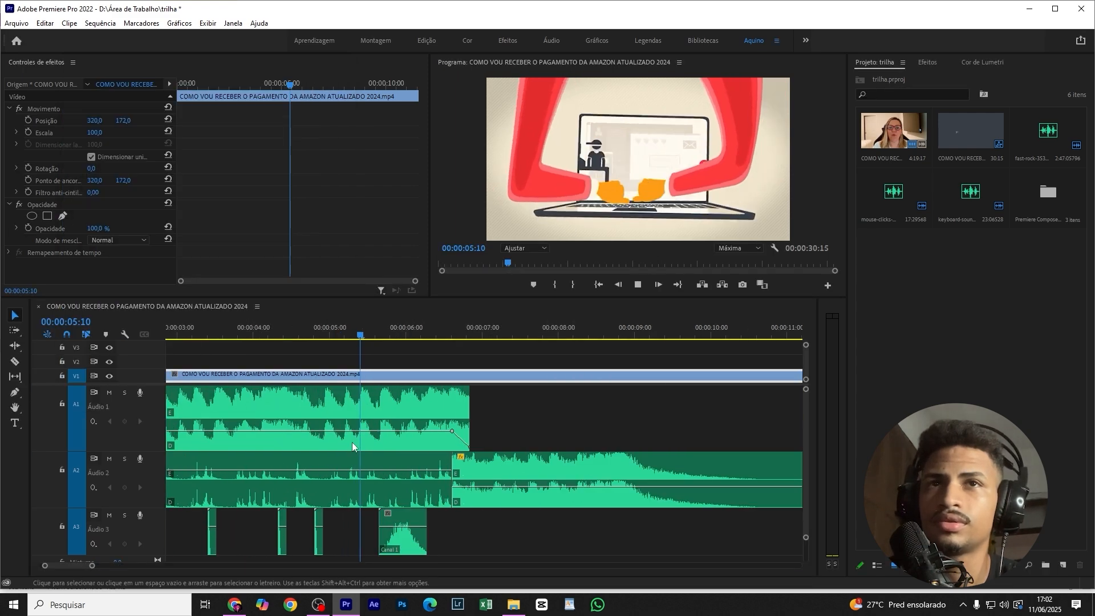
pyautogui.press('space')
pyautogui.moveTo(375, 323); pyautogui.dragTo(352, 324)
pyautogui.moveTo(405, 539); pyautogui.dragTo(378, 539)
pyautogui.press('space')
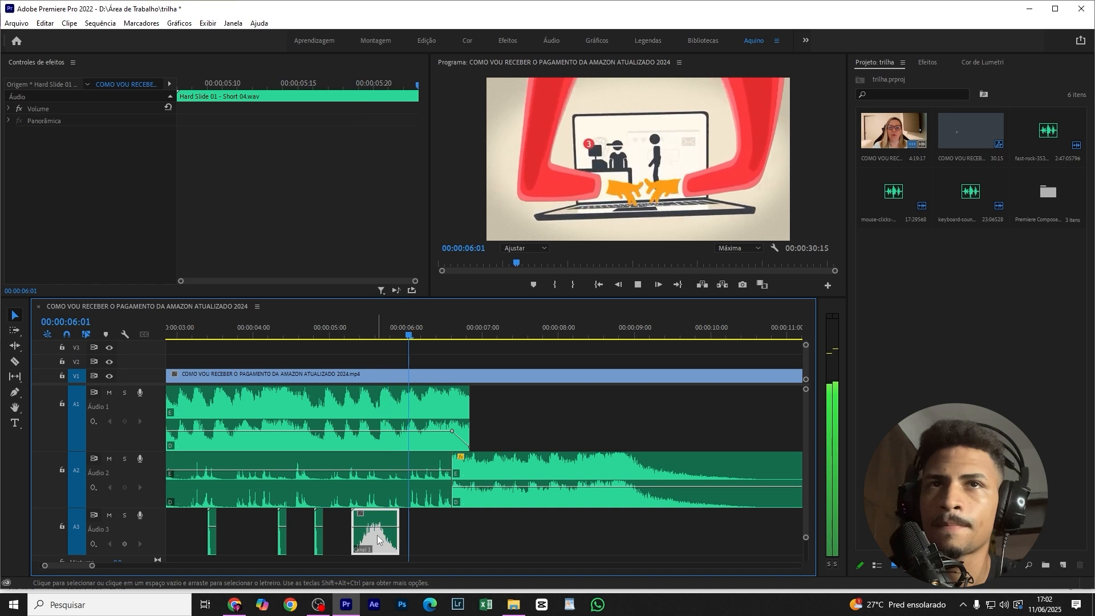
pyautogui.click(347, 324)
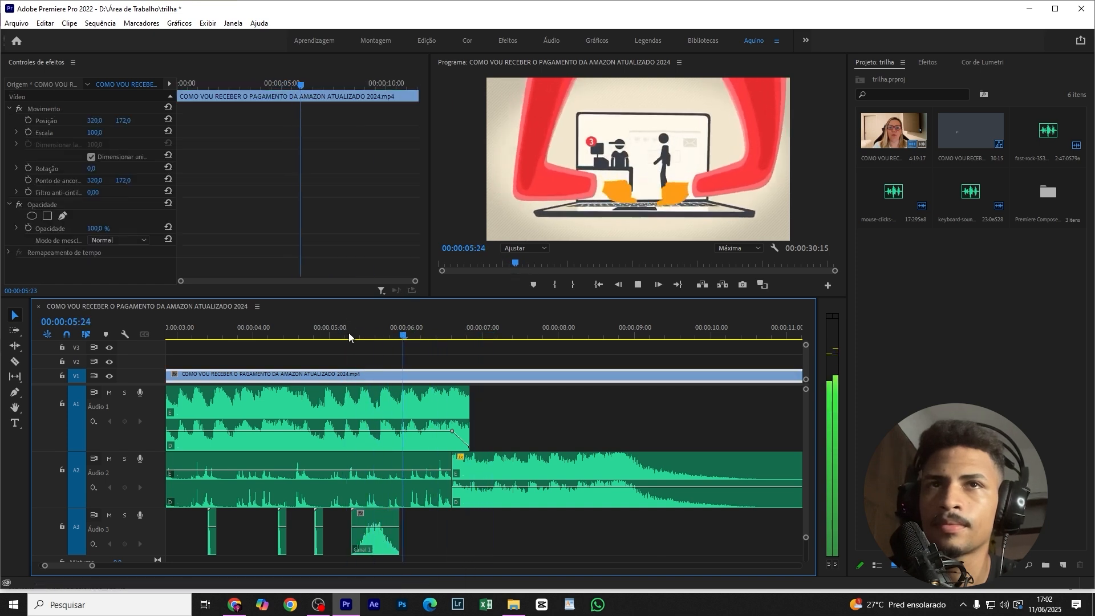
pyautogui.press('space')
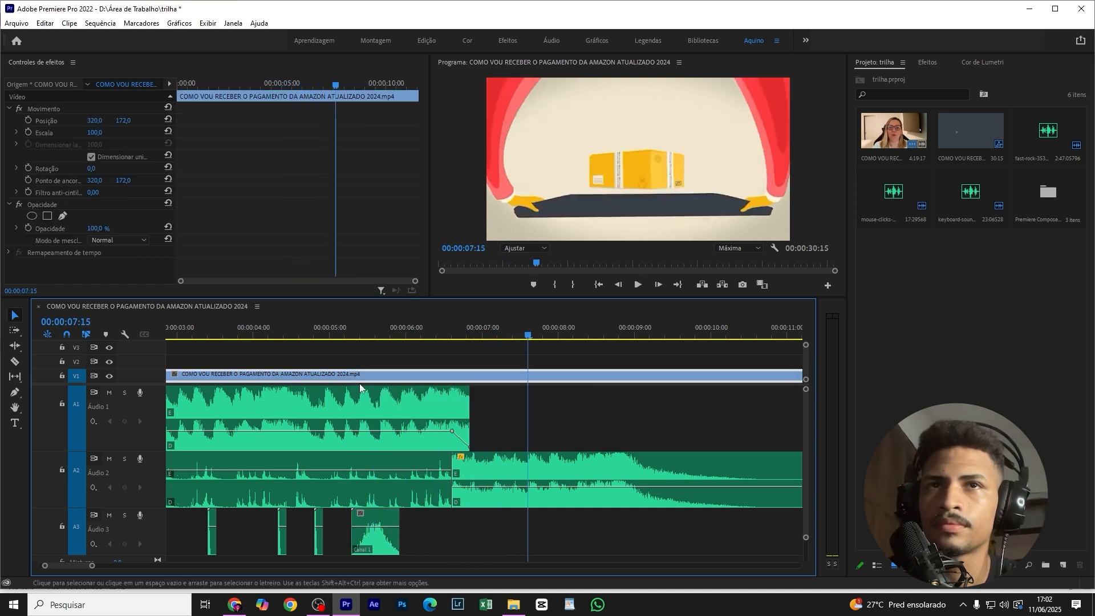
# Step: Duplicate the creak clip further along A3 near the laptop folding down after 00:00:07:00, and play that moment
pyautogui.click(211, 542)
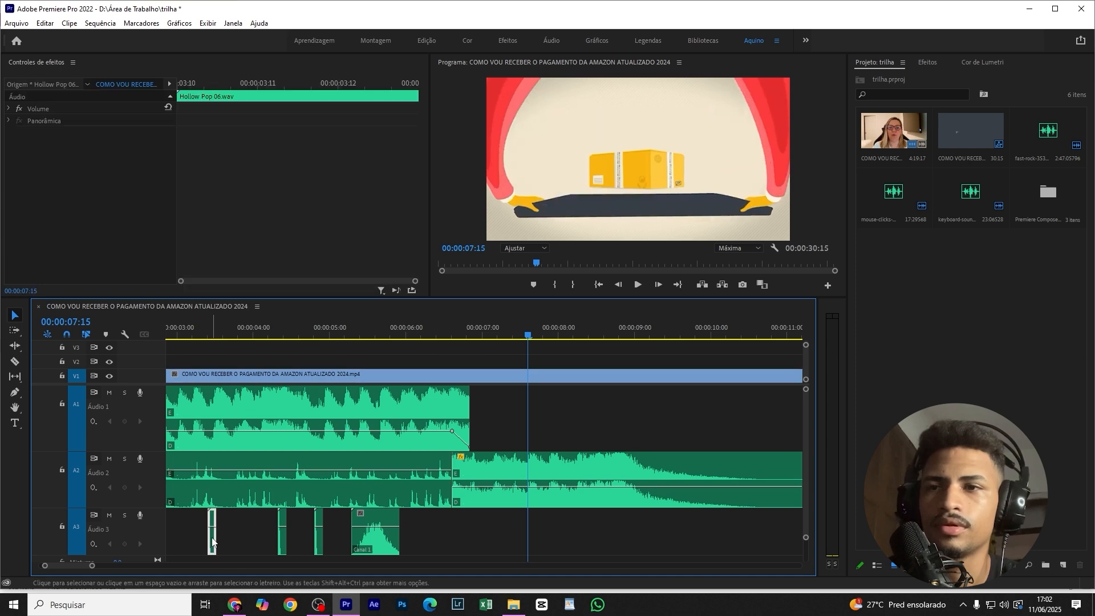
pyautogui.keyDown('alt'); pyautogui.scroll(-2, 251, 542); pyautogui.keyUp('alt')
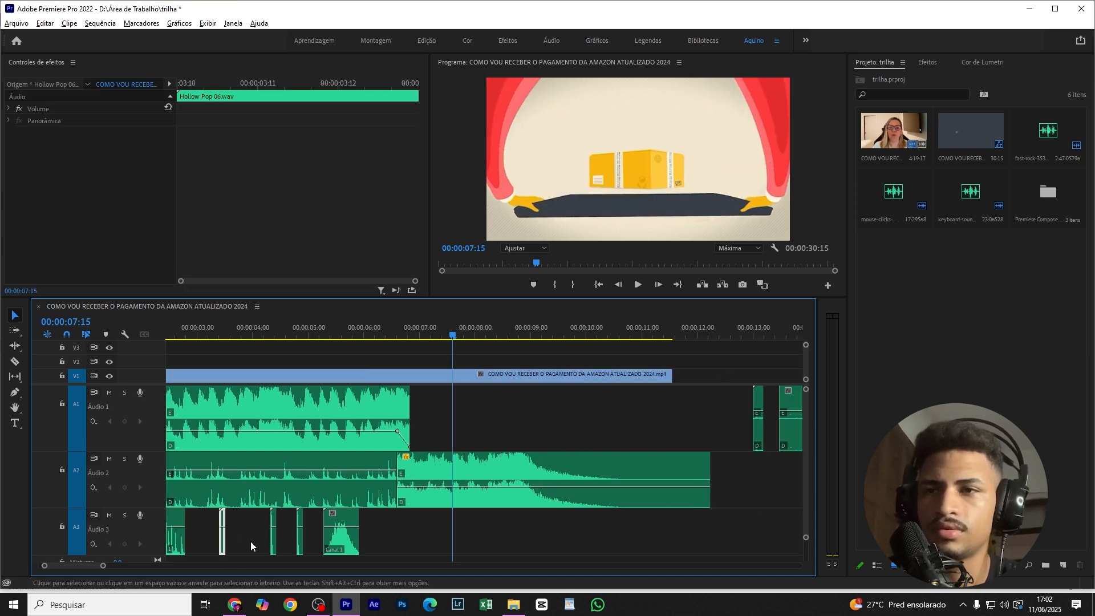
pyautogui.click(177, 539)
pyautogui.keyDown('alt'); pyautogui.moveTo(178, 539); pyautogui.dragTo(491, 539); pyautogui.keyUp('alt')
pyautogui.click(444, 333)
pyautogui.press('space')
# Step: Move the duplicated creak clip on A3 to start at about 00:00:07:04 and play it with the laptop movement
pyautogui.moveTo(444, 334)
pyautogui.mouseDown()
pyautogui.moveTo(413, 331)
pyautogui.moveTo(438, 353)
pyautogui.mouseUp()
pyautogui.moveTo(464, 543); pyautogui.dragTo(454, 542)
pyautogui.hotkey('alt', 'Left')
pyautogui.hotkey('alt', 'Left')
pyautogui.hotkey('alt', 'Left')
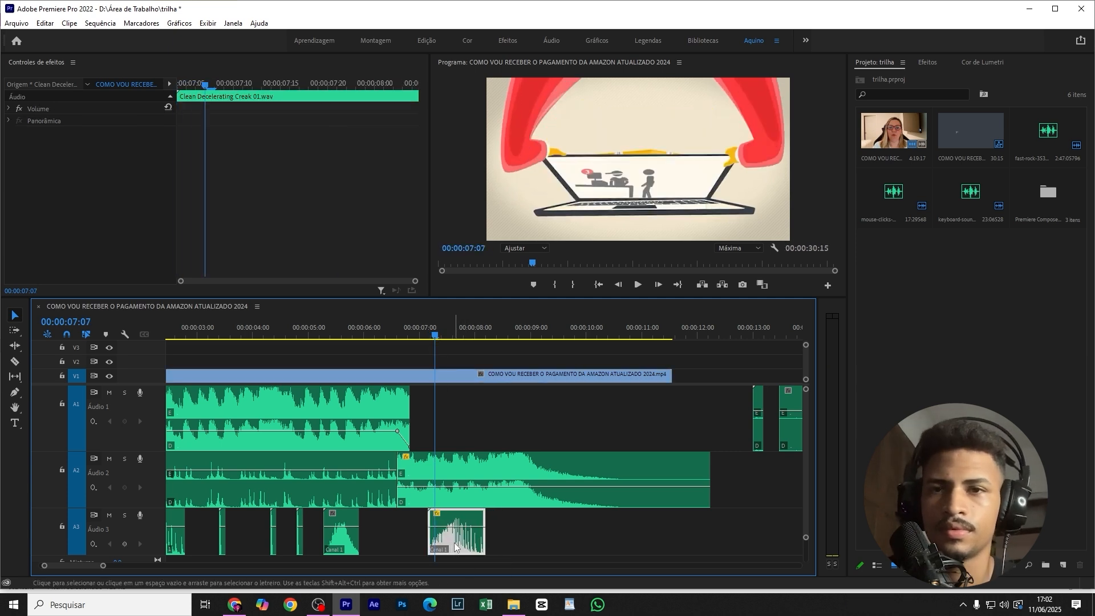
pyautogui.click(427, 334)
pyautogui.press('space')
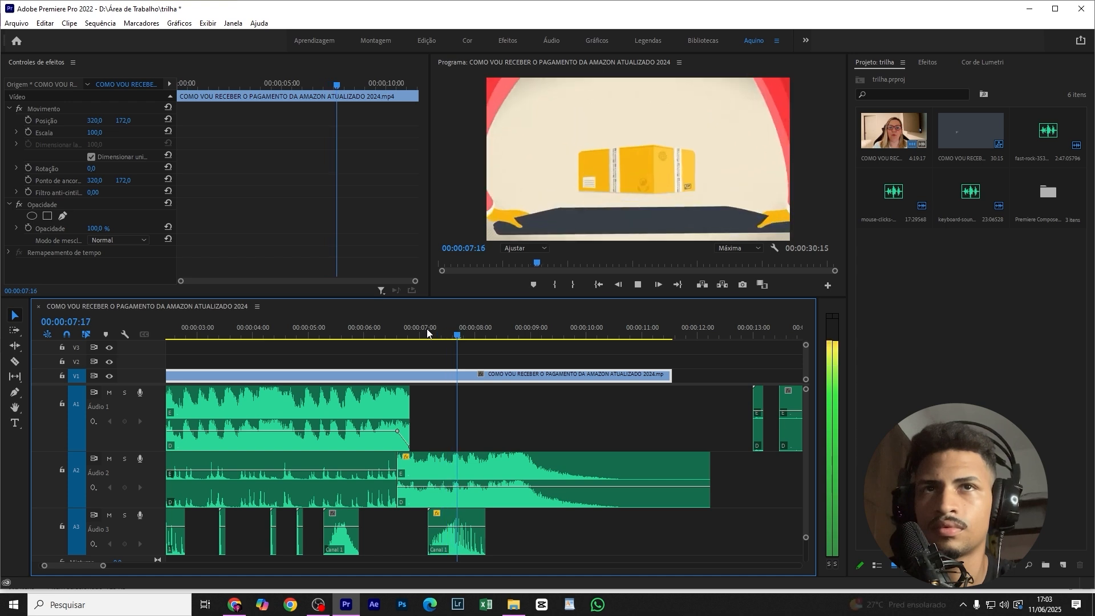
# Step: Reduce the height of track A3 and place the Hard Slide sound on A4 starting at about 00:00:07:12
pyautogui.click(428, 334)
pyautogui.click(346, 541)
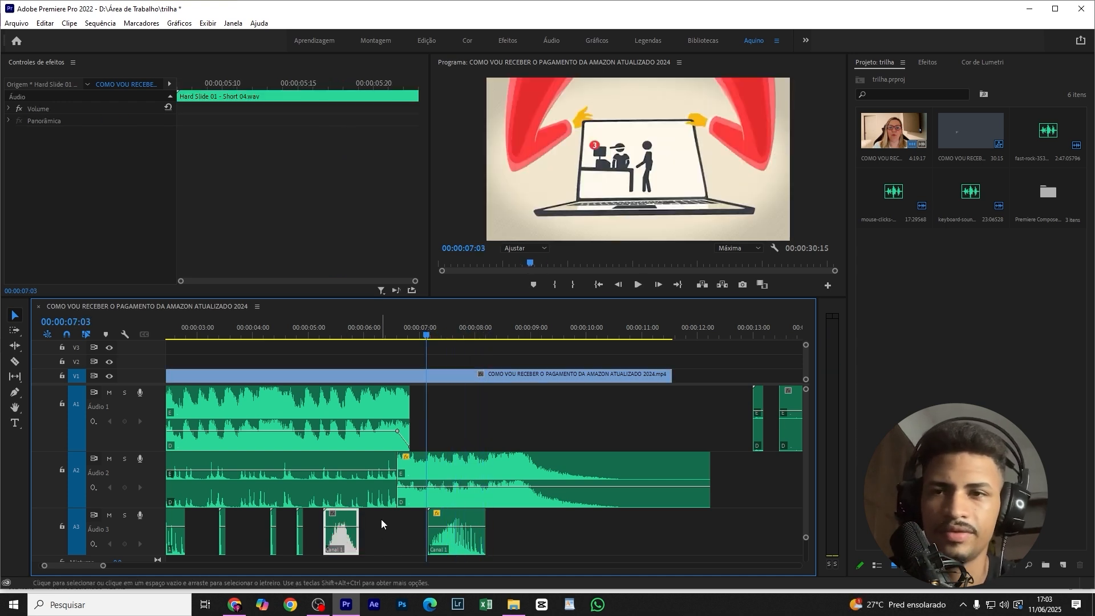
pyautogui.moveTo(141, 557); pyautogui.dragTo(141, 536)
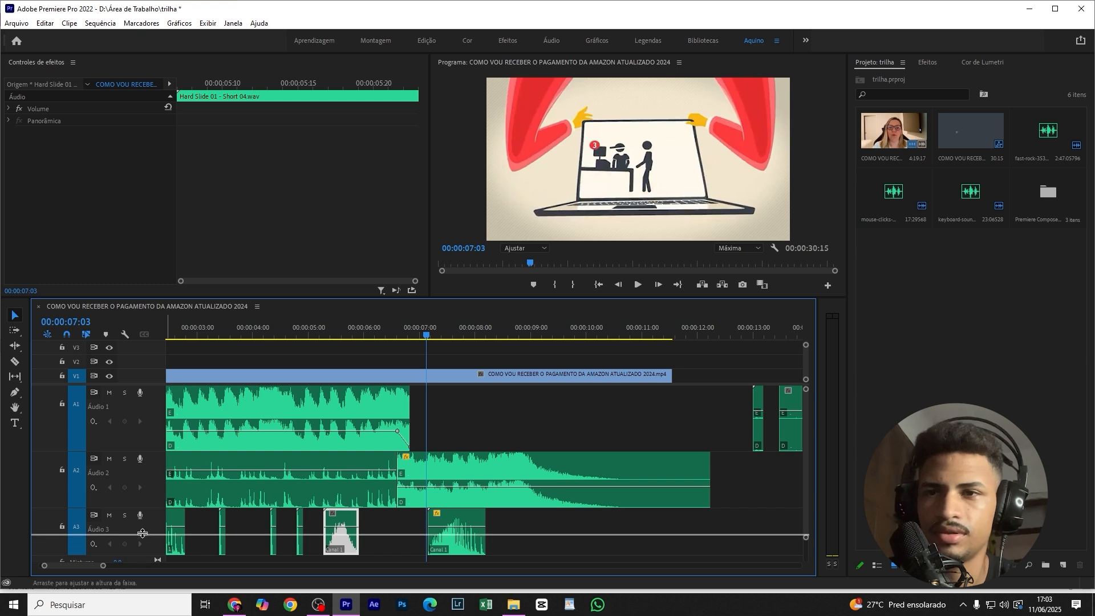
pyautogui.moveTo(350, 532); pyautogui.dragTo(386, 537)
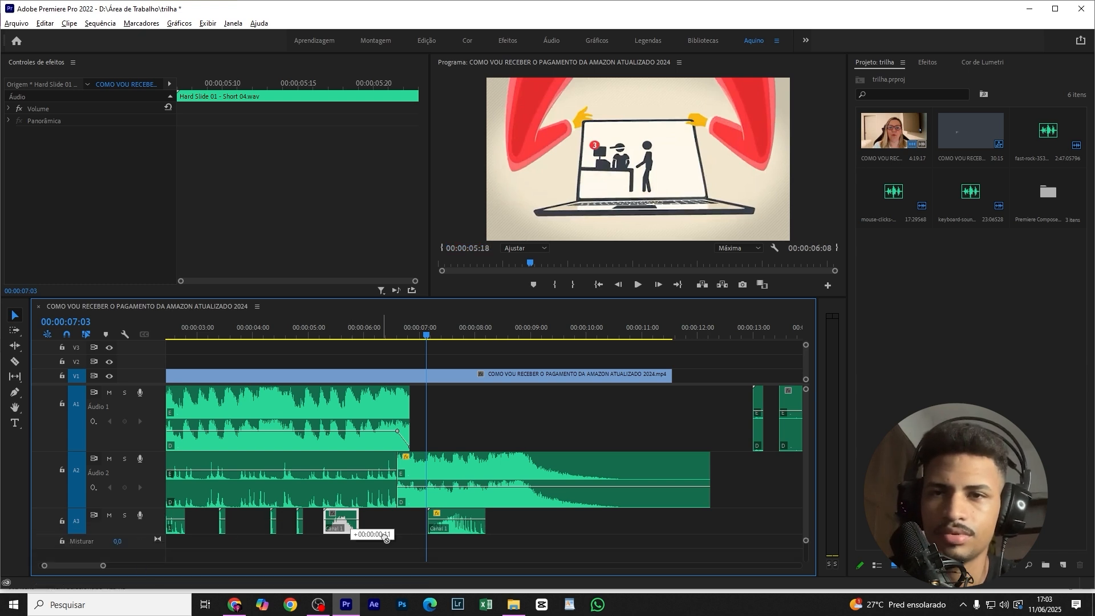
pyautogui.moveTo(467, 546); pyautogui.dragTo(543, 549)
# Step: Play from 00:00:07:02 to 00:00:09:02 to check the creak and slide sounds against the laptop and the boxes
pyautogui.scroll(3, 453, 557)
pyautogui.click(351, 334)
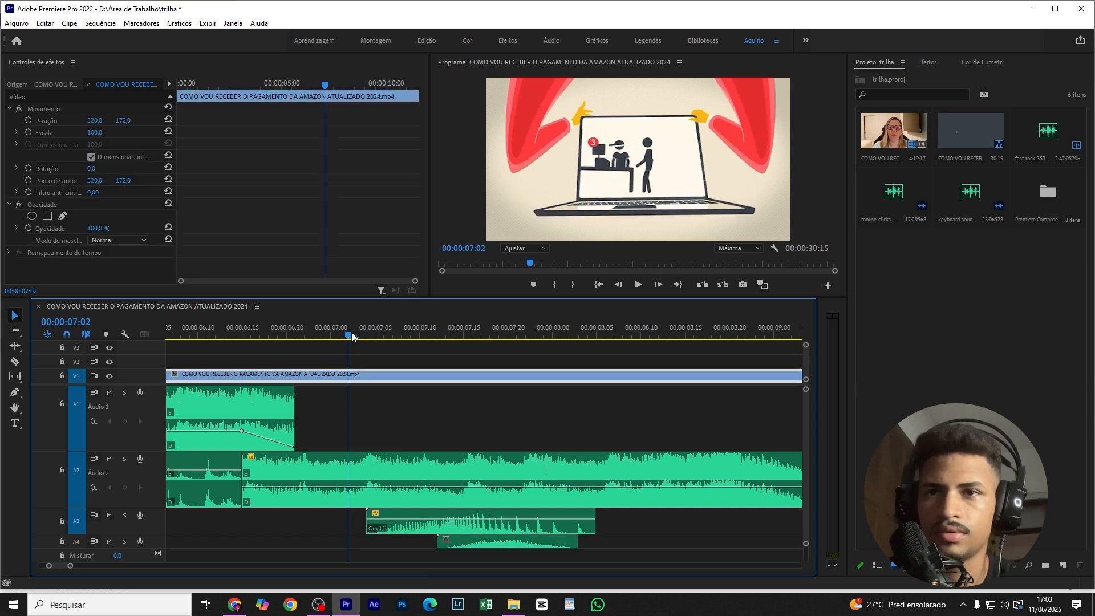
pyautogui.press('space')
pyautogui.press('space')
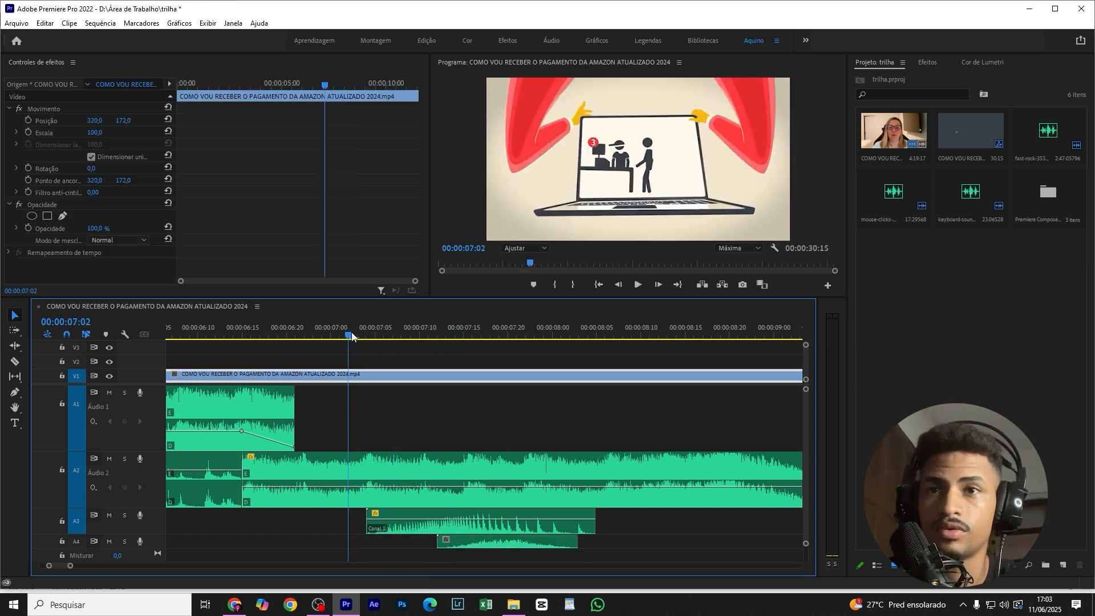
pyautogui.press('space')
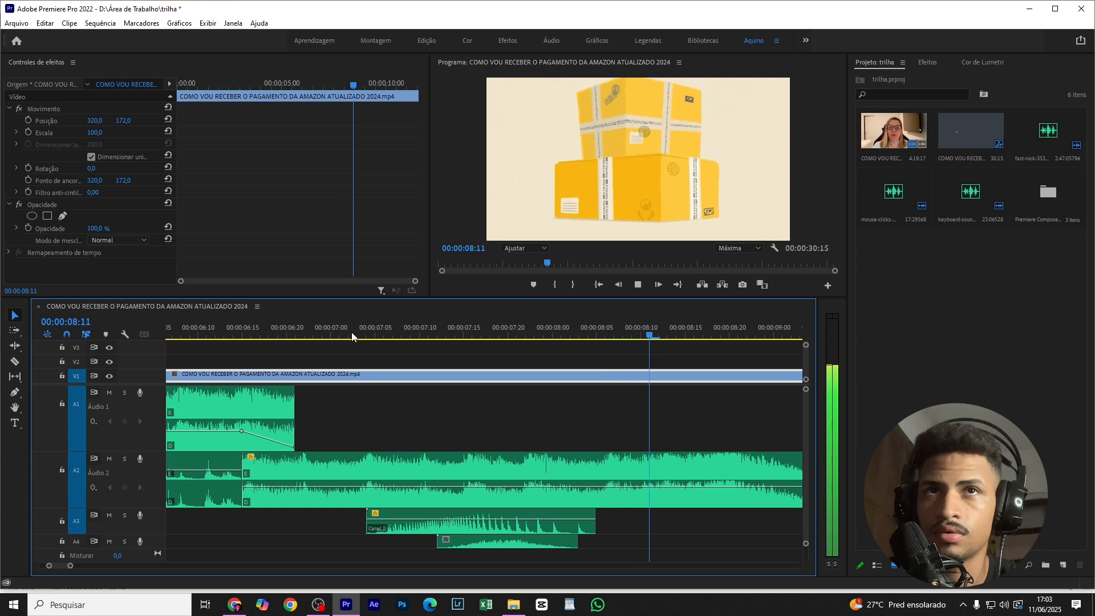
pyautogui.press('space')
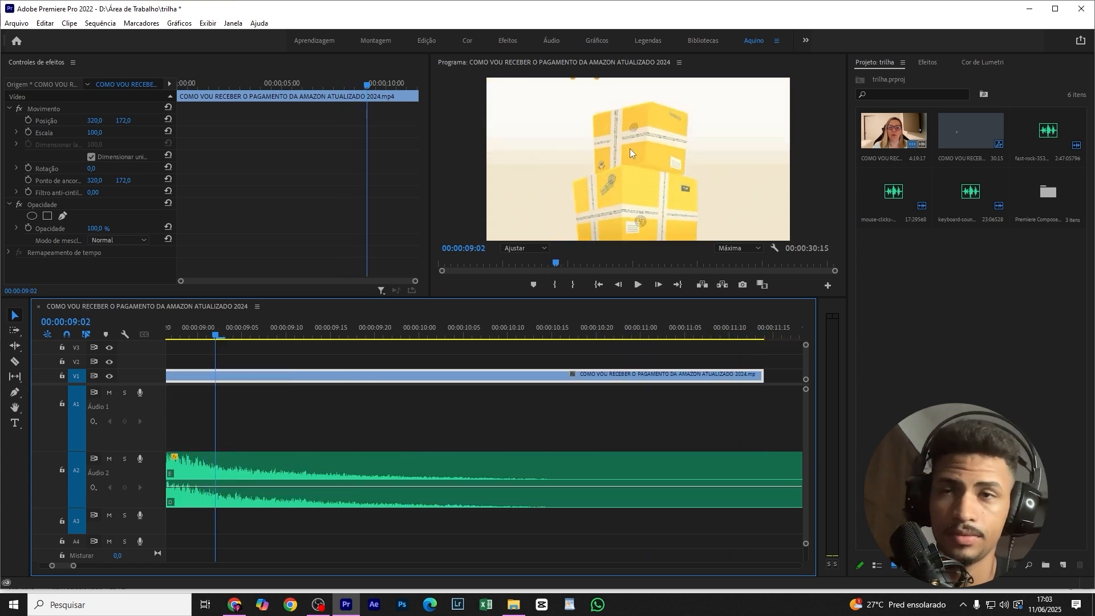
# Step: Switch to Pixabay's boom results in the browser and audition Big Cine Boom Sound Effect, Cinematic Boom, BOOM and Kick Bomb 01
pyautogui.click(235, 605)
pyautogui.click(66, 333)
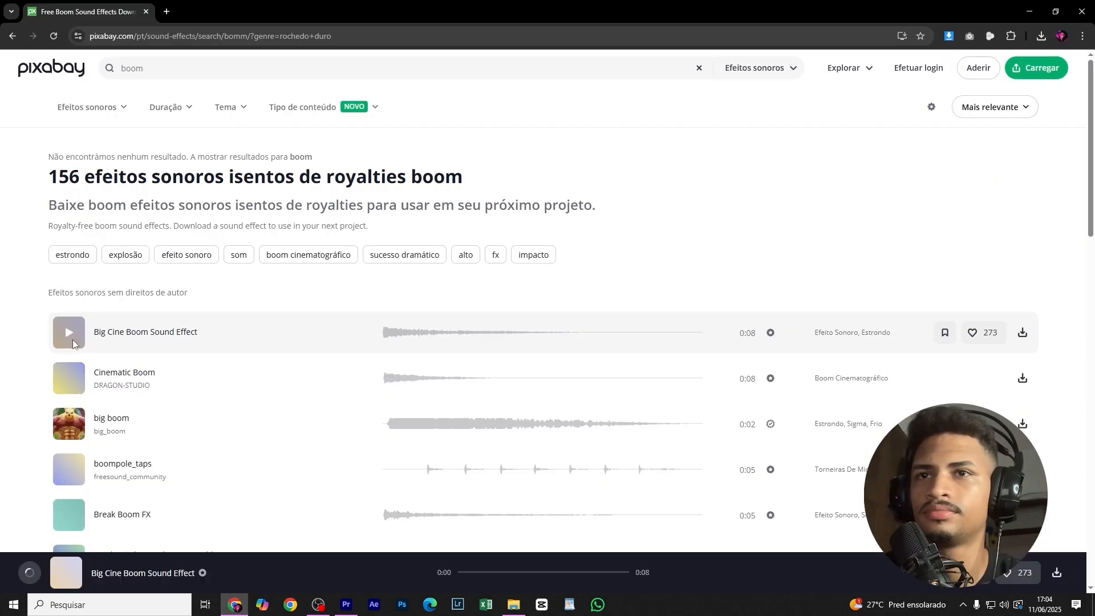
pyautogui.click(411, 390)
pyautogui.scroll(-3, 428, 434)
pyautogui.click(396, 388)
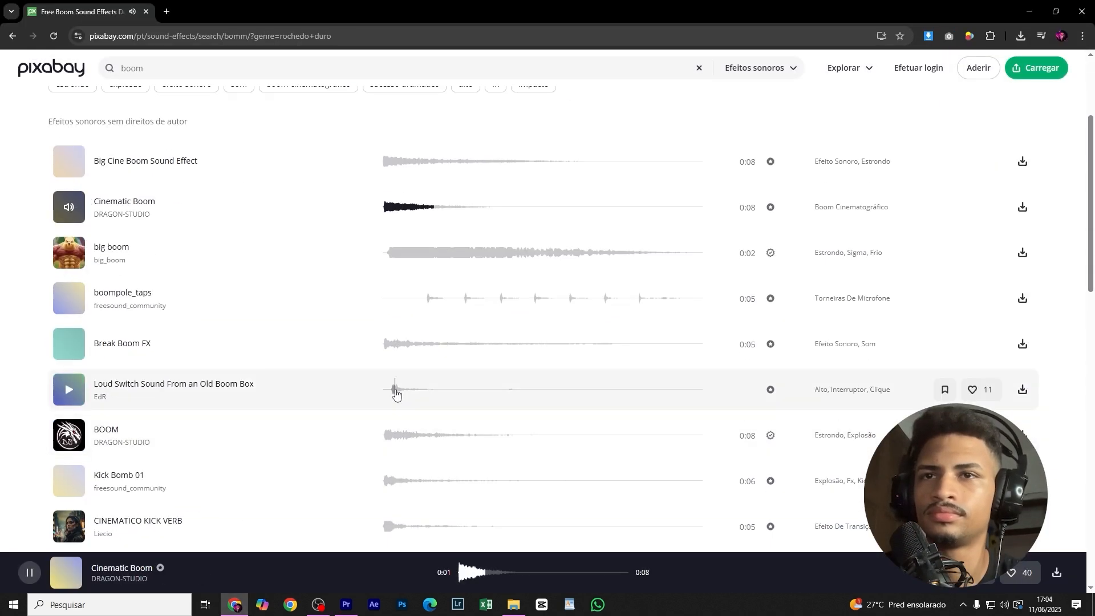
pyautogui.click(387, 437)
pyautogui.click(388, 484)
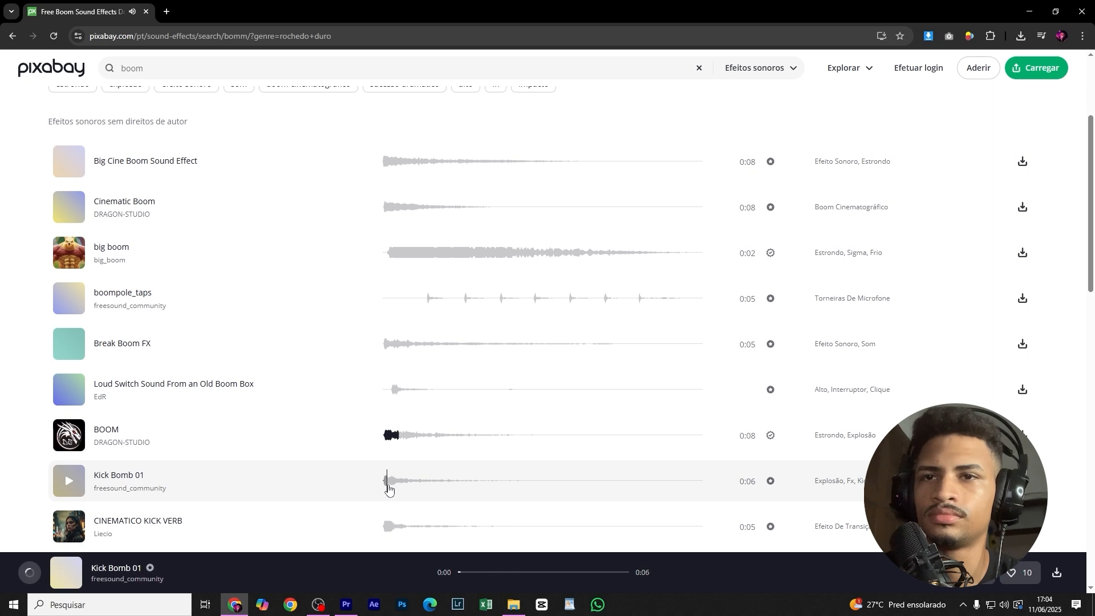
# Step: Audition CINEMATICO KICK VERB, Epic Thunder Boom, Tanks Shooting, Windy Explosion and Artillery Shots on the first page of boom results
pyautogui.scroll(-3, 386, 456)
pyautogui.click(389, 356)
pyautogui.click(414, 448)
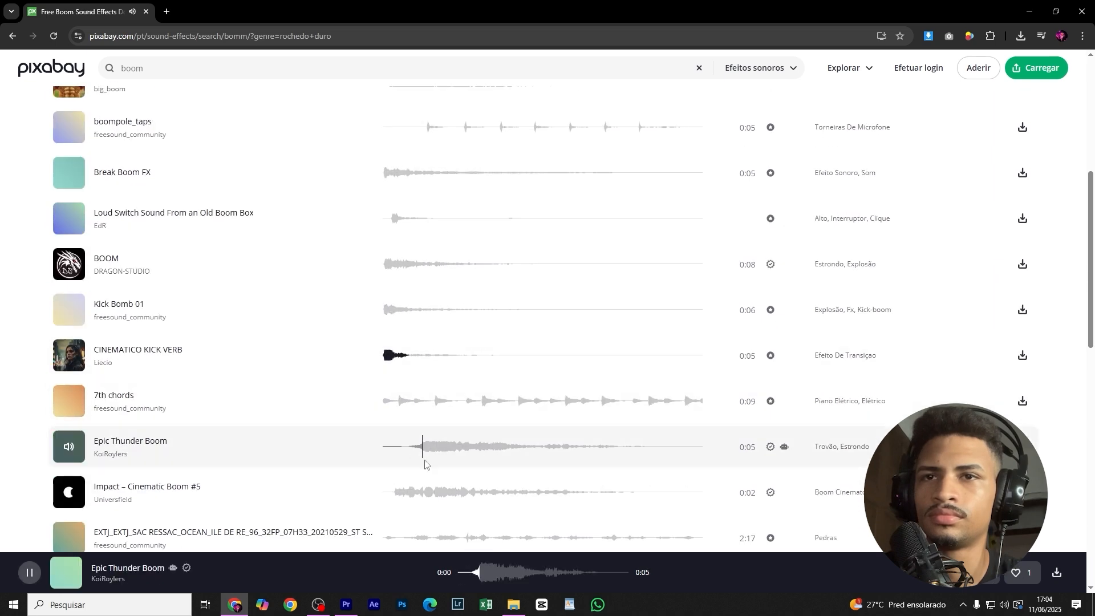
pyautogui.scroll(-4, 423, 434)
pyautogui.click(386, 448)
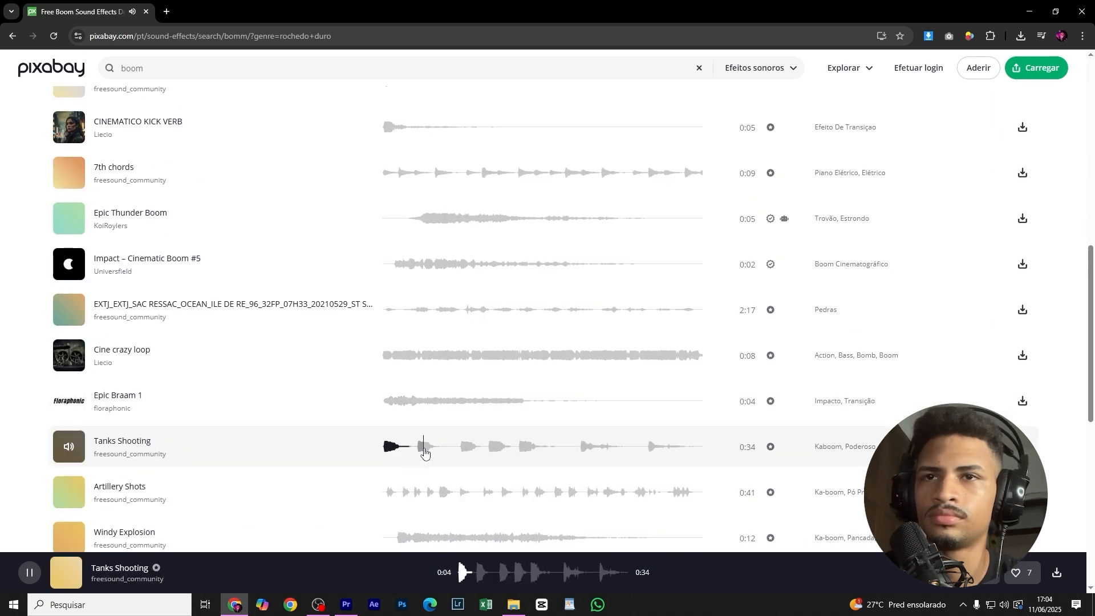
pyautogui.scroll(-3, 424, 451)
pyautogui.click(403, 367)
pyautogui.click(444, 322)
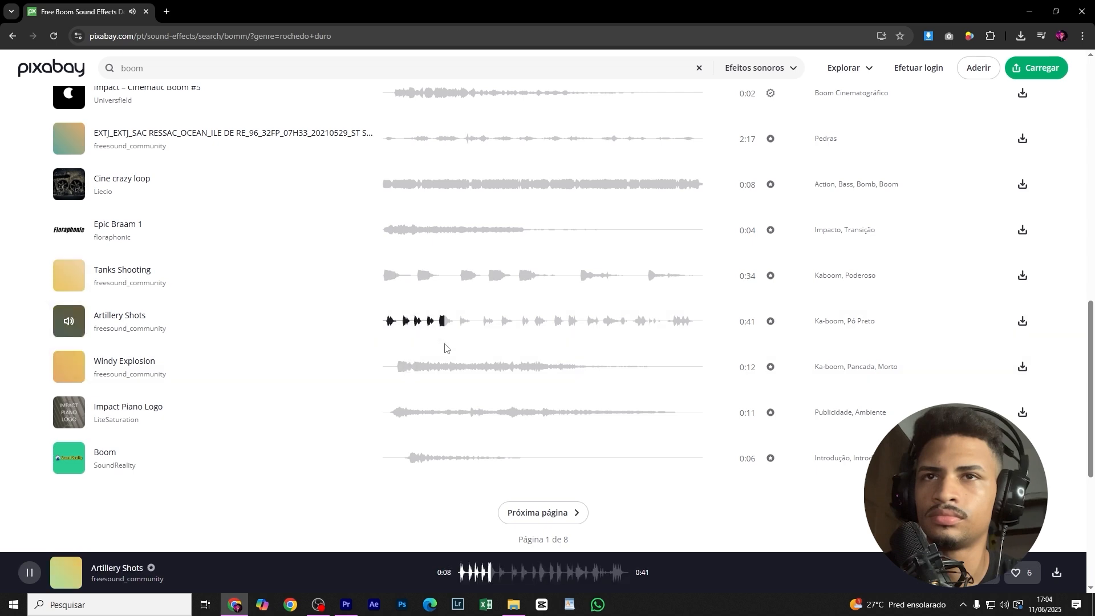
pyautogui.click(464, 275)
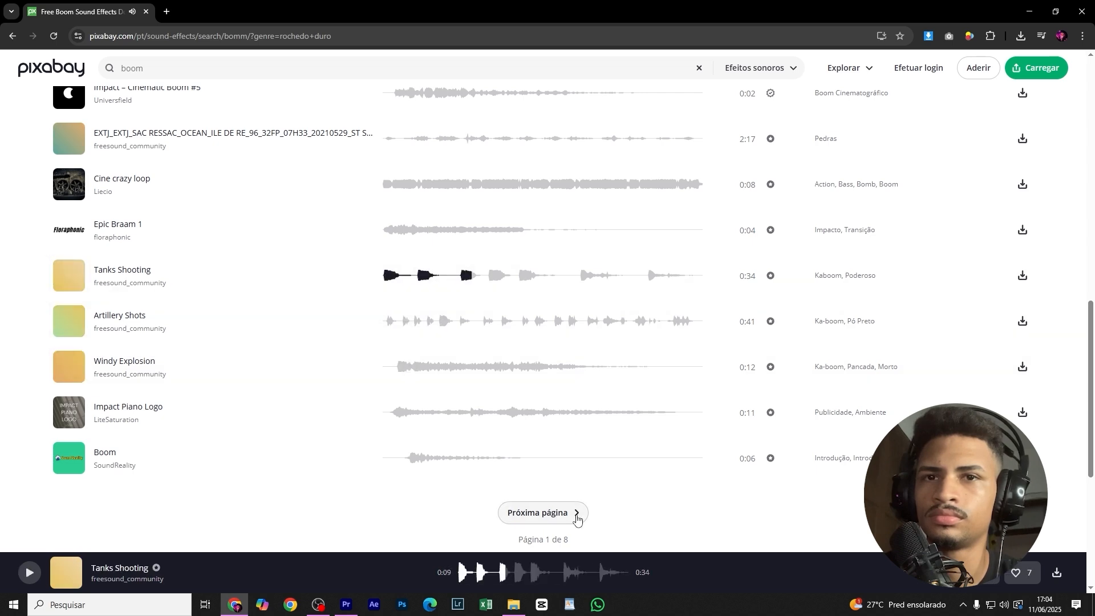
# Step: Go to page 2 of the boom results and audition sounds such as Boom, Vine boom, Boom 03 and Boom 2
pyautogui.click(577, 514)
pyautogui.click(413, 335)
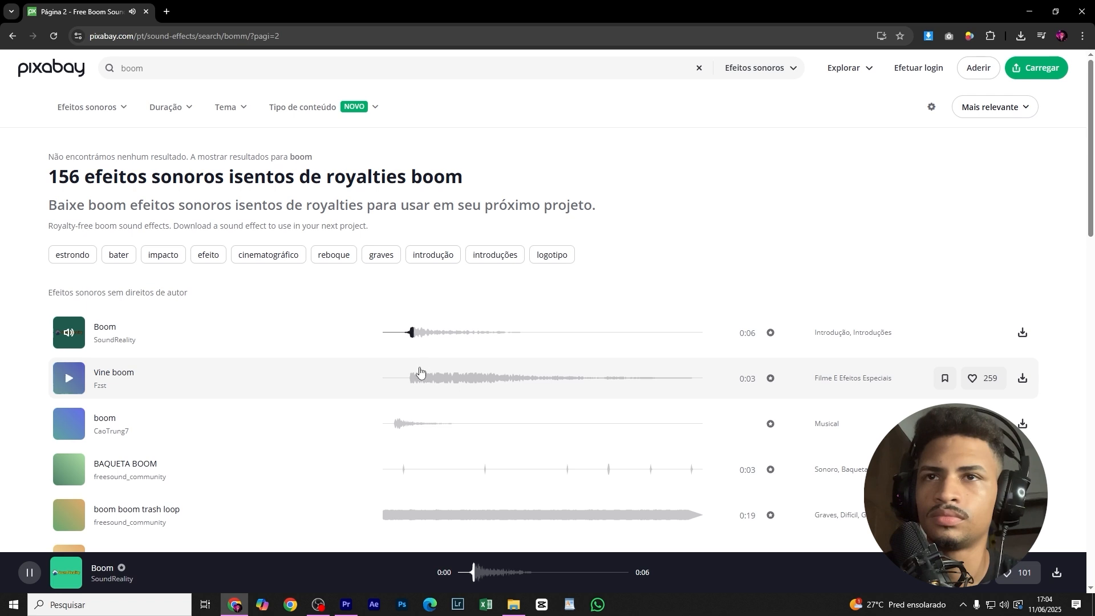
pyautogui.click(408, 378)
pyautogui.scroll(-2, 401, 371)
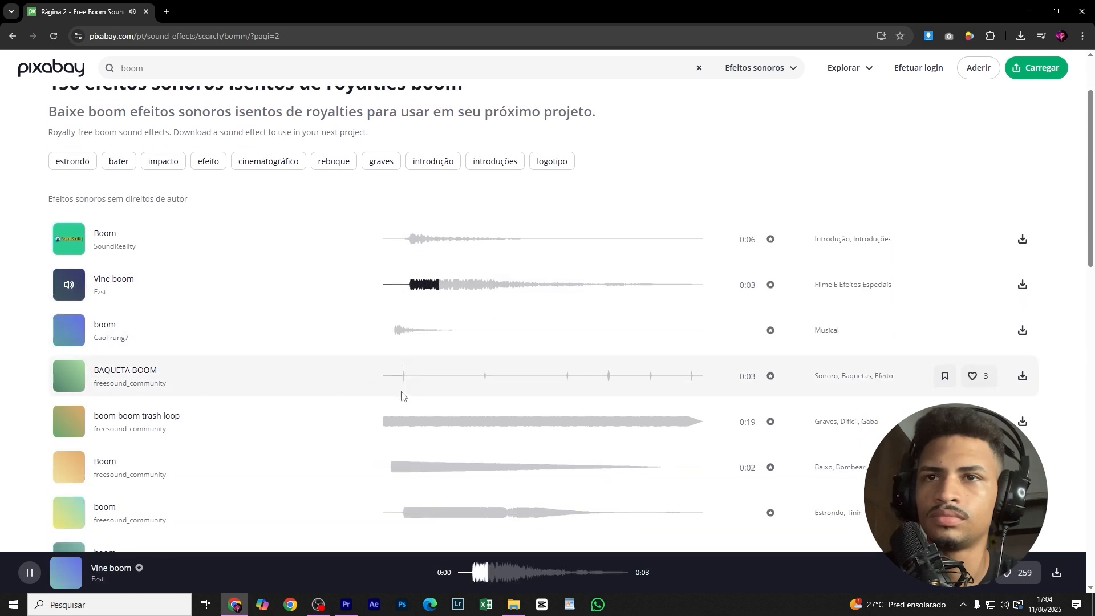
pyautogui.click(398, 314)
pyautogui.scroll(-3, 435, 399)
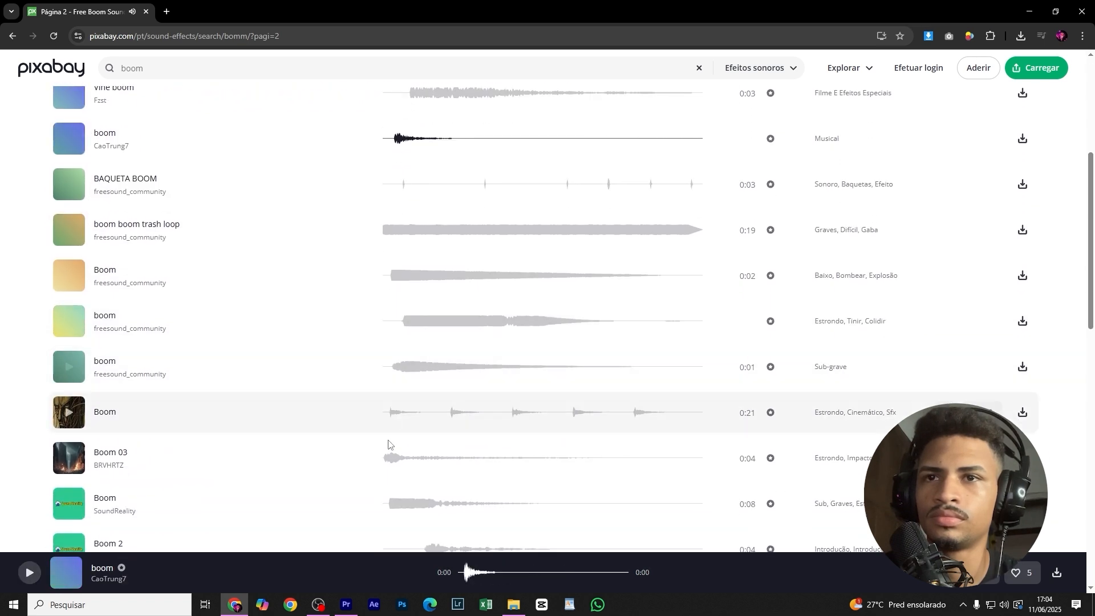
pyautogui.click(388, 455)
pyautogui.scroll(-3, 394, 460)
pyautogui.click(396, 335)
pyautogui.click(436, 379)
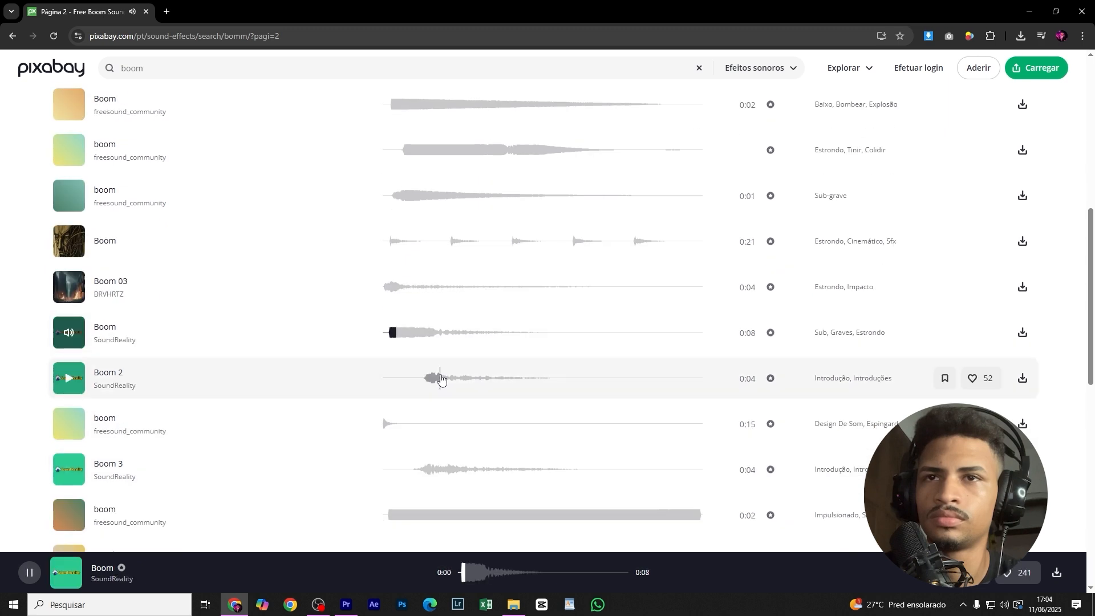
pyautogui.click(384, 427)
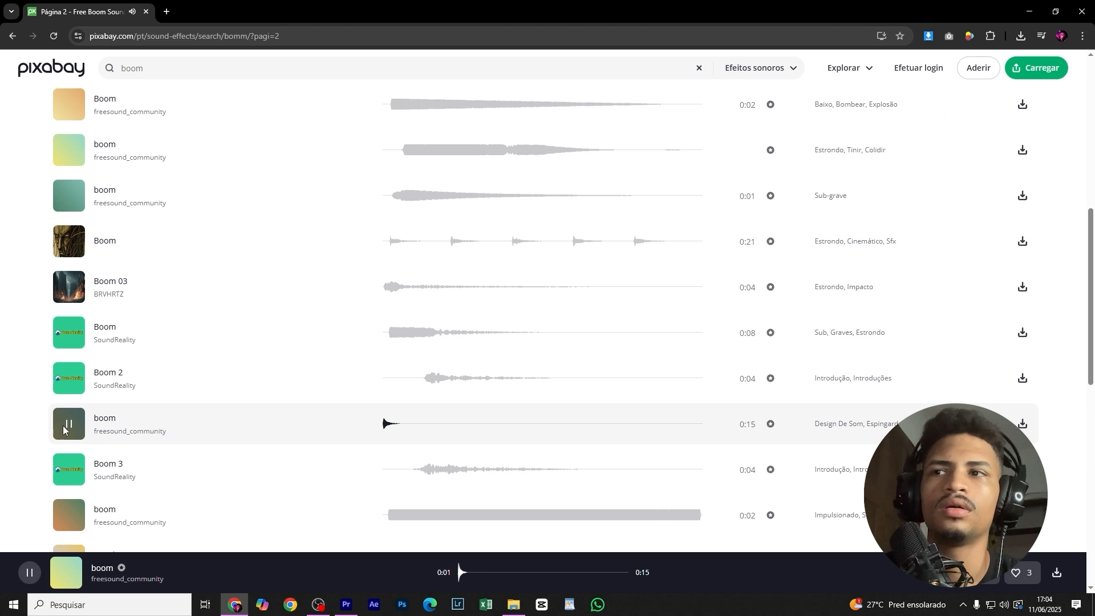
# Step: Audition Boom 4, Metal Boom and the 5-second Cinematic Boom, and download that Cinematic Boom
pyautogui.scroll(-3, 381, 430)
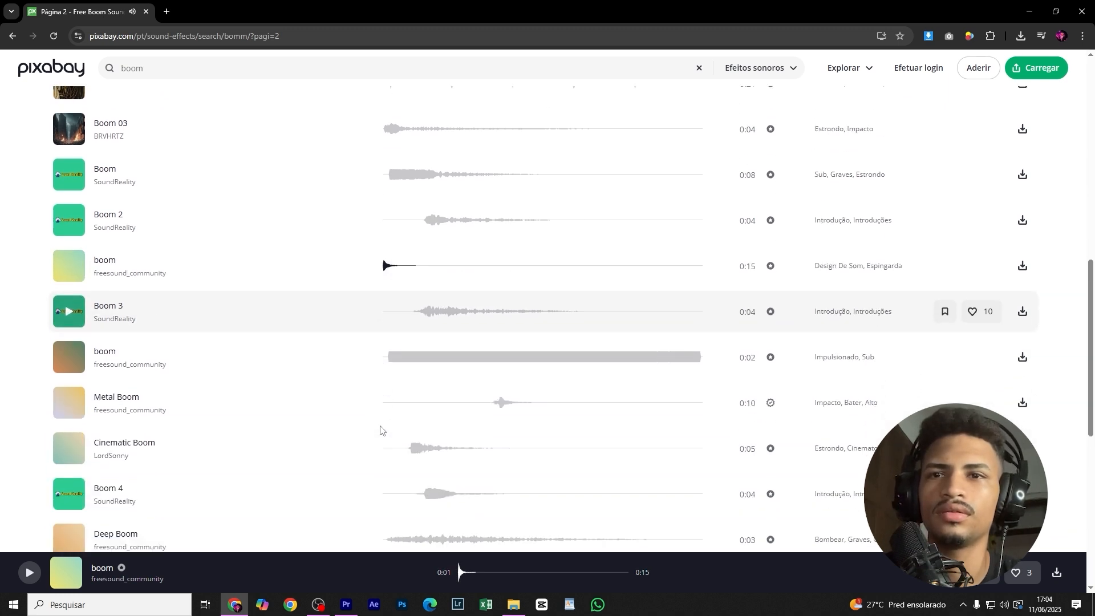
pyautogui.click(416, 437)
pyautogui.click(430, 482)
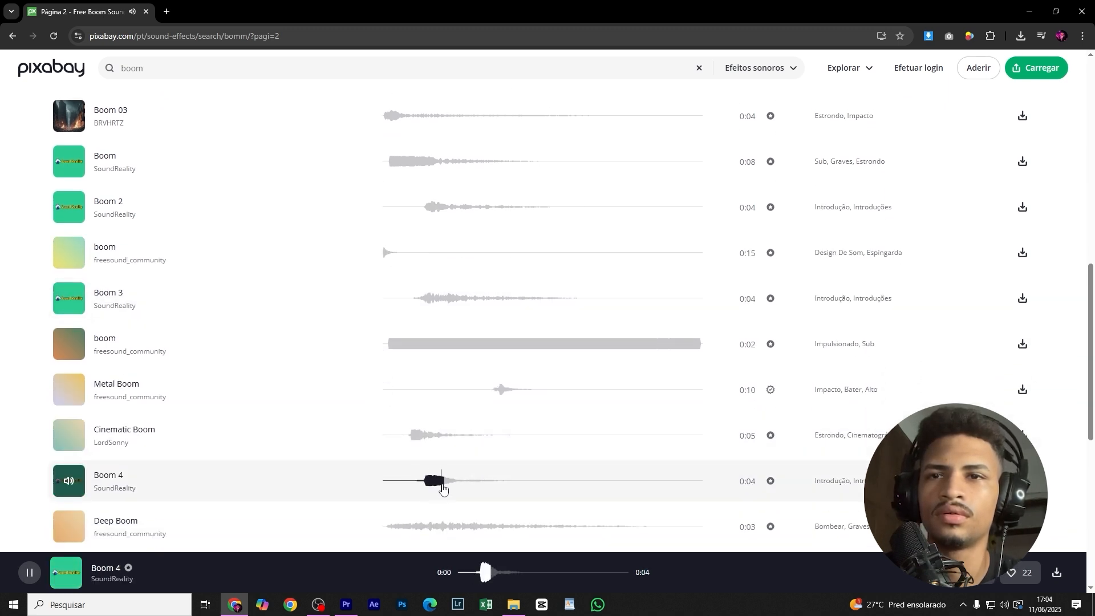
pyautogui.click(413, 435)
pyautogui.click(499, 392)
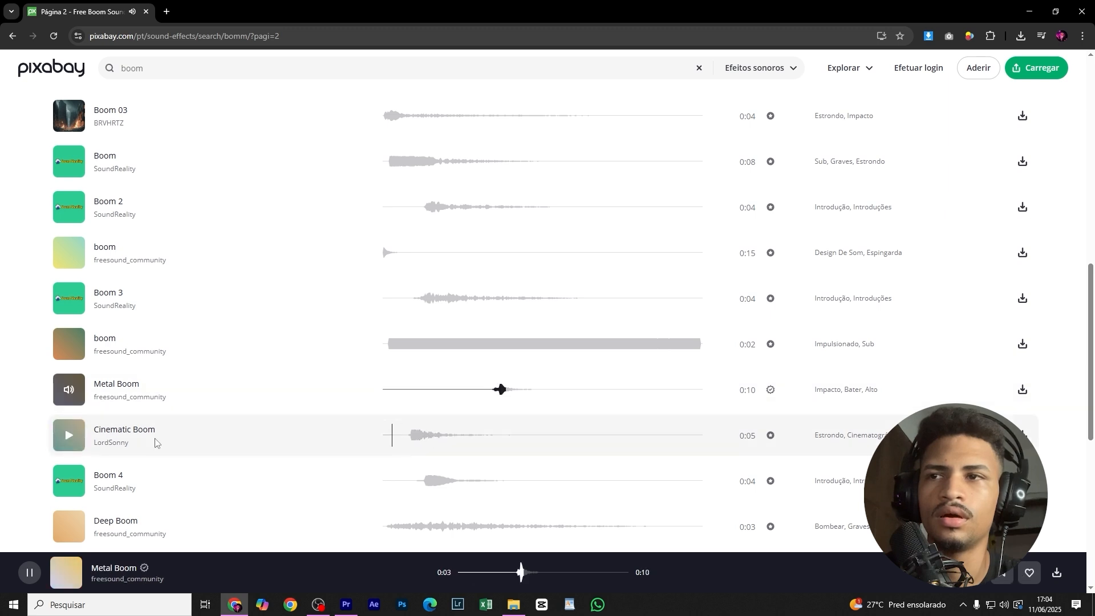
pyautogui.click(68, 436)
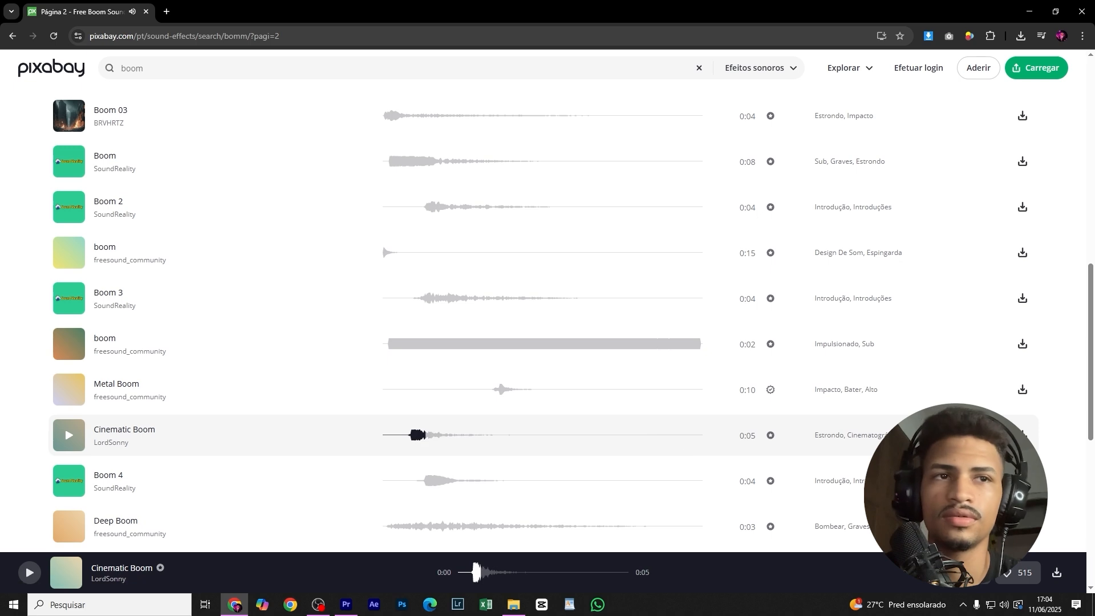
pyautogui.click(1023, 434)
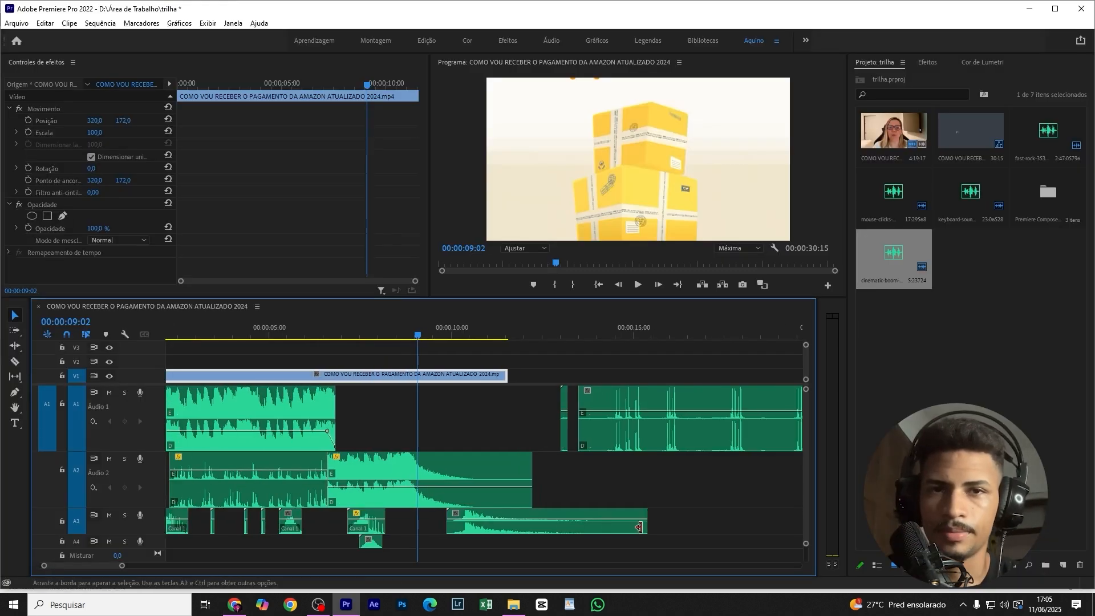
# Step: In Premiere Pro, shorten the cinematic boom clip on A3 to 00:00:02:17 and move it to A4, starting at 00:00:08:05
pyautogui.moveTo(639, 527); pyautogui.dragTo(560, 527)
pyautogui.moveTo(378, 323)
pyautogui.mouseDown()
pyautogui.moveTo(363, 327)
pyautogui.moveTo(391, 341)
pyautogui.mouseUp()
pyautogui.moveTo(472, 520); pyautogui.dragTo(422, 543)
pyautogui.press('=')
pyautogui.press('=')
pyautogui.press('=')
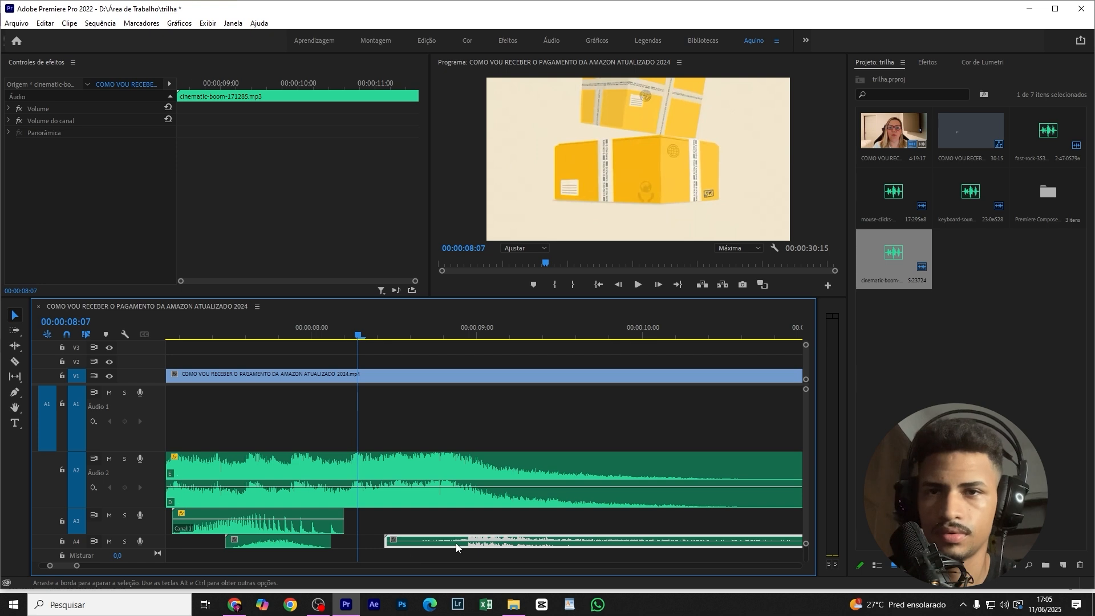
pyautogui.hotkey('alt', 'Right')
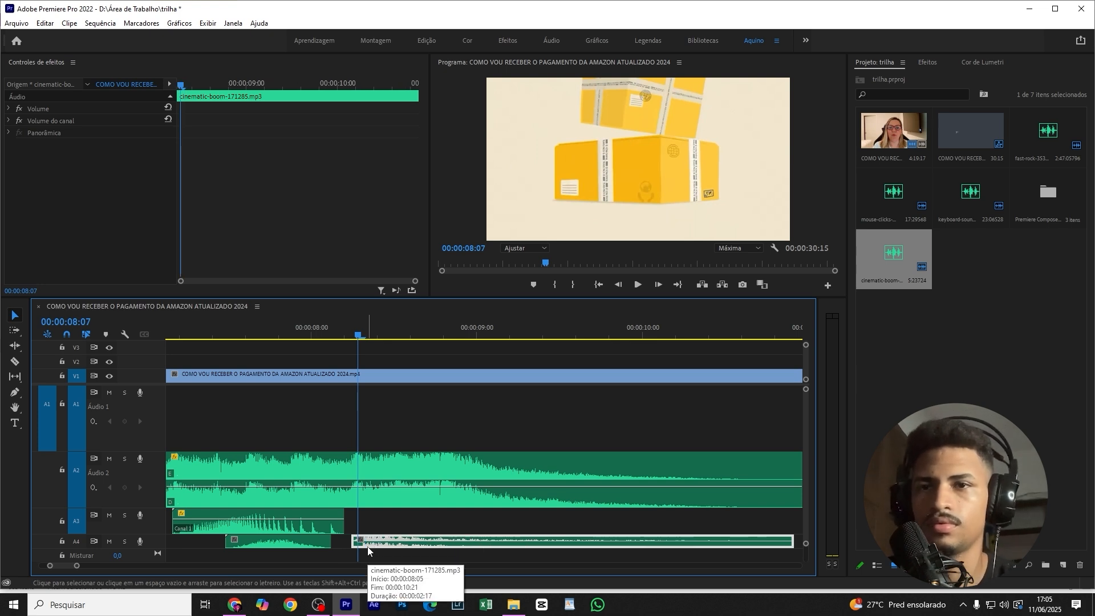
# Step: Duplicate the boom clip onto A3, starting at about 00:00:08:20, and play the box impacts from 00:00:08:03
pyautogui.press('space')
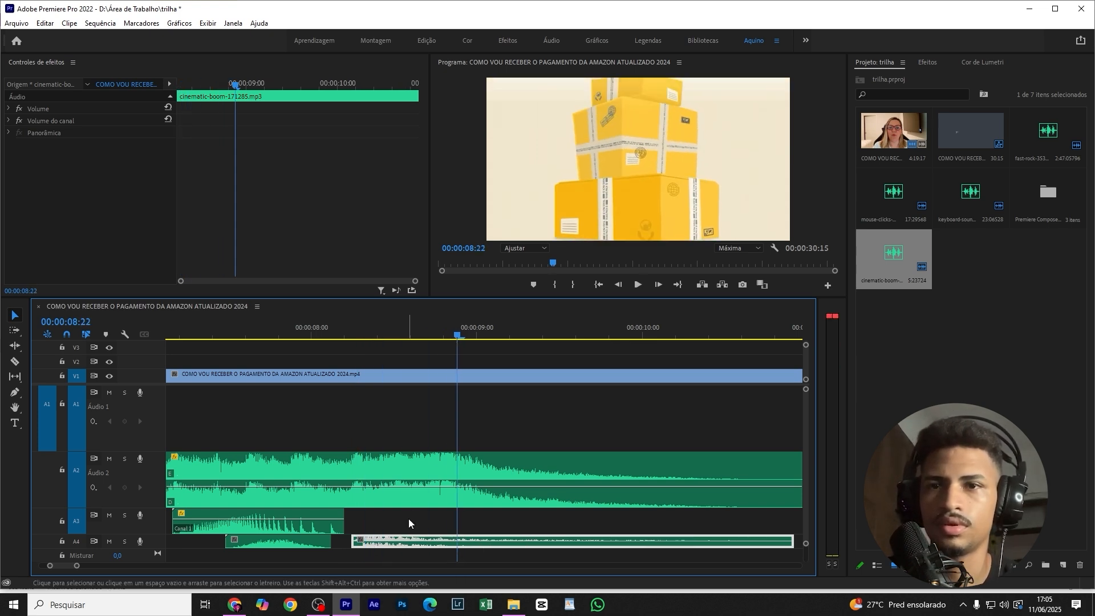
pyautogui.moveTo(407, 542); pyautogui.dragTo(488, 528)
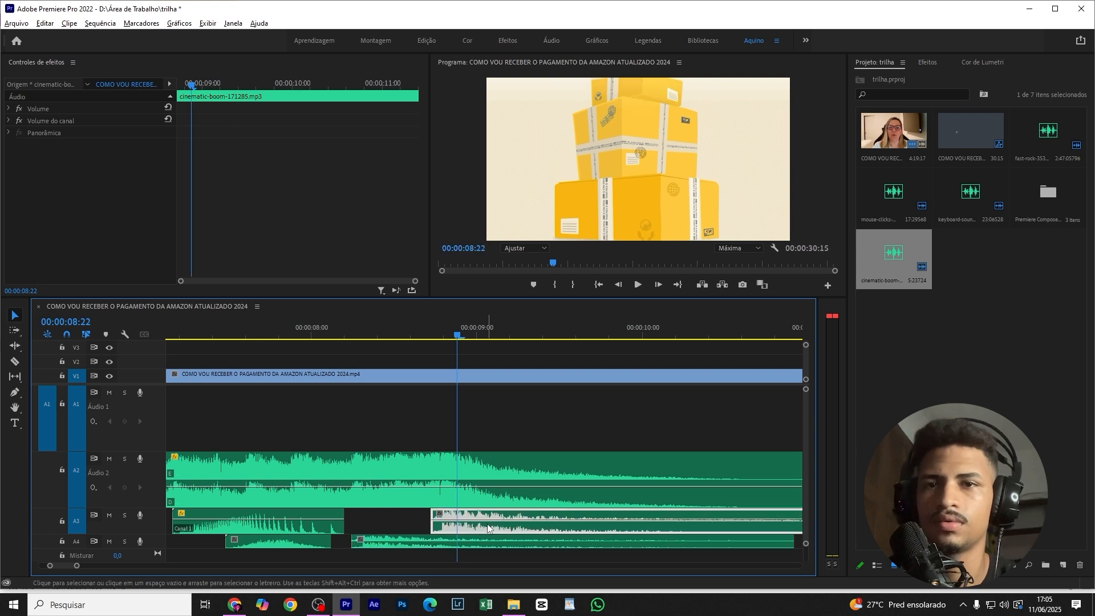
pyautogui.hotkey('alt', 'Right')
pyautogui.hotkey('alt', 'Right')
pyautogui.click(330, 327)
pyautogui.press('space')
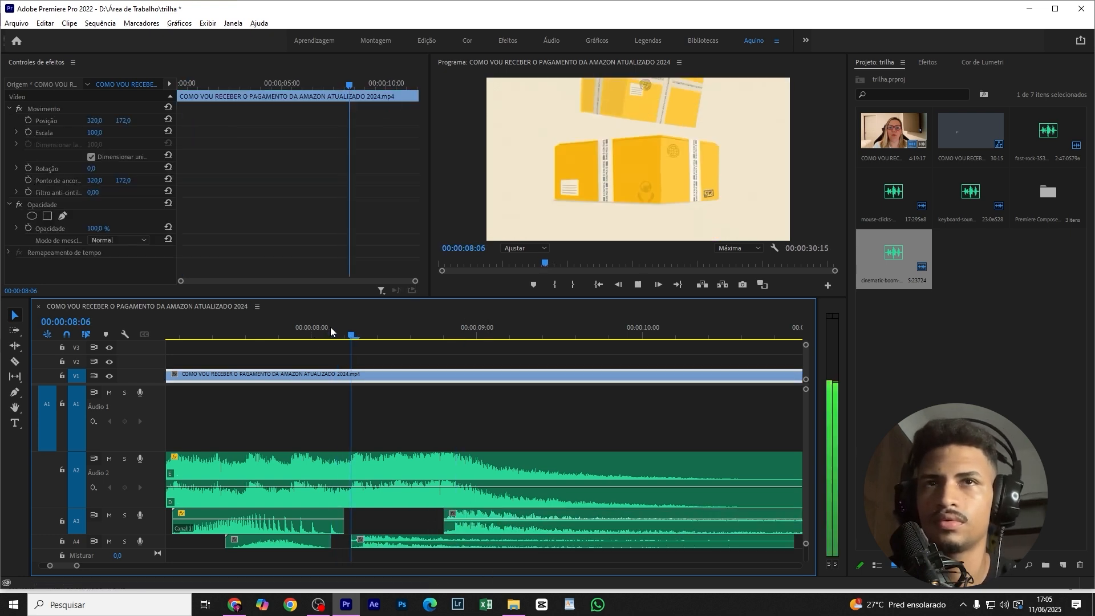
pyautogui.click(330, 327)
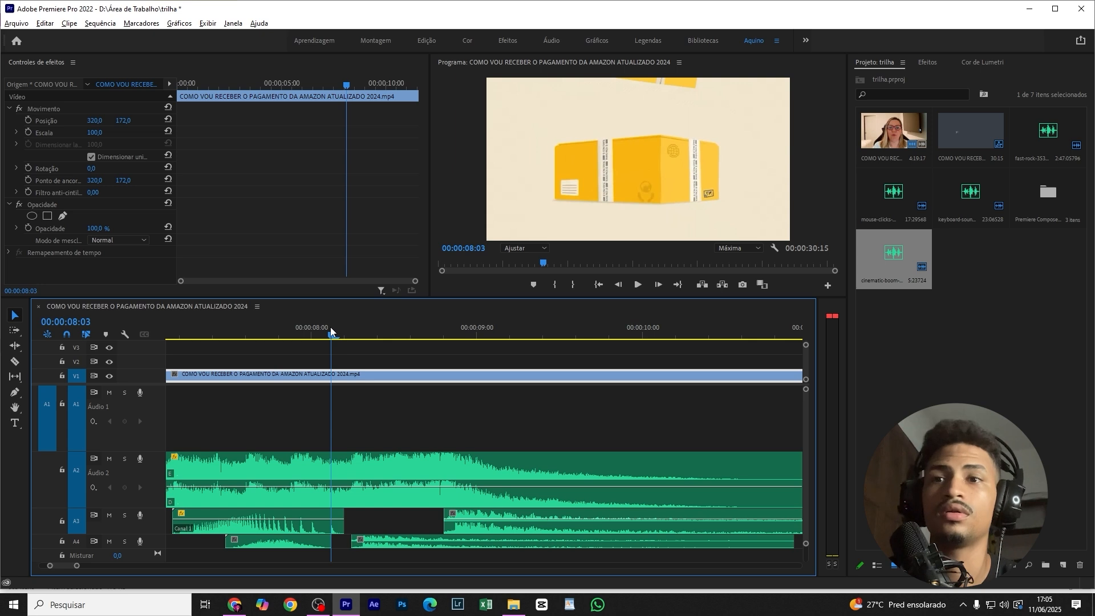
# Step: Increase the height of track A4 and play from 00:00:08:03 through the logo reveal
pyautogui.scroll(-4, 330, 331)
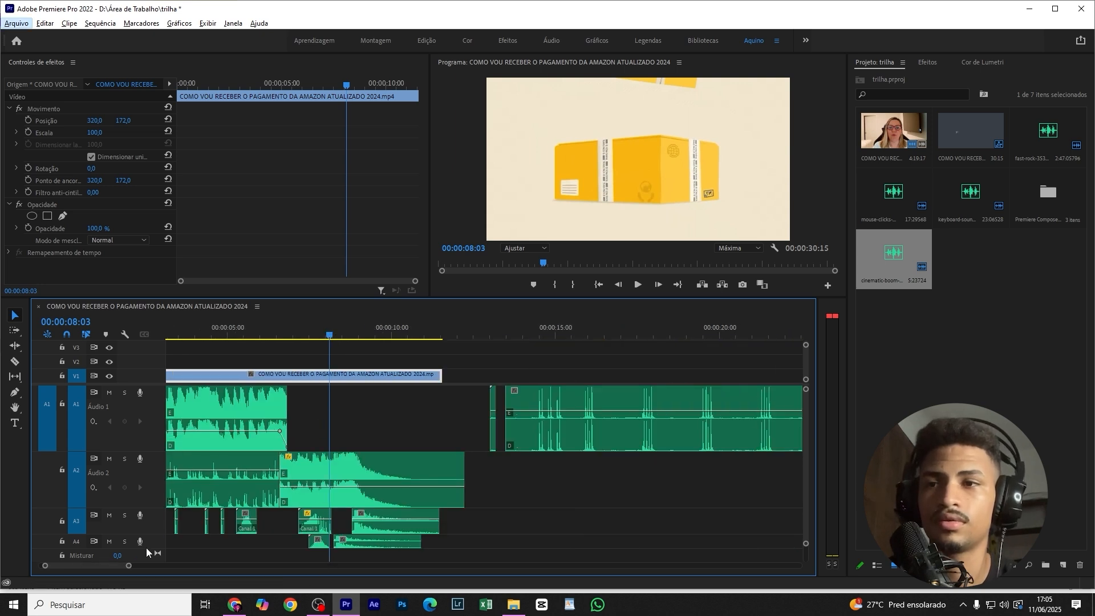
pyautogui.moveTo(151, 549); pyautogui.dragTo(148, 565)
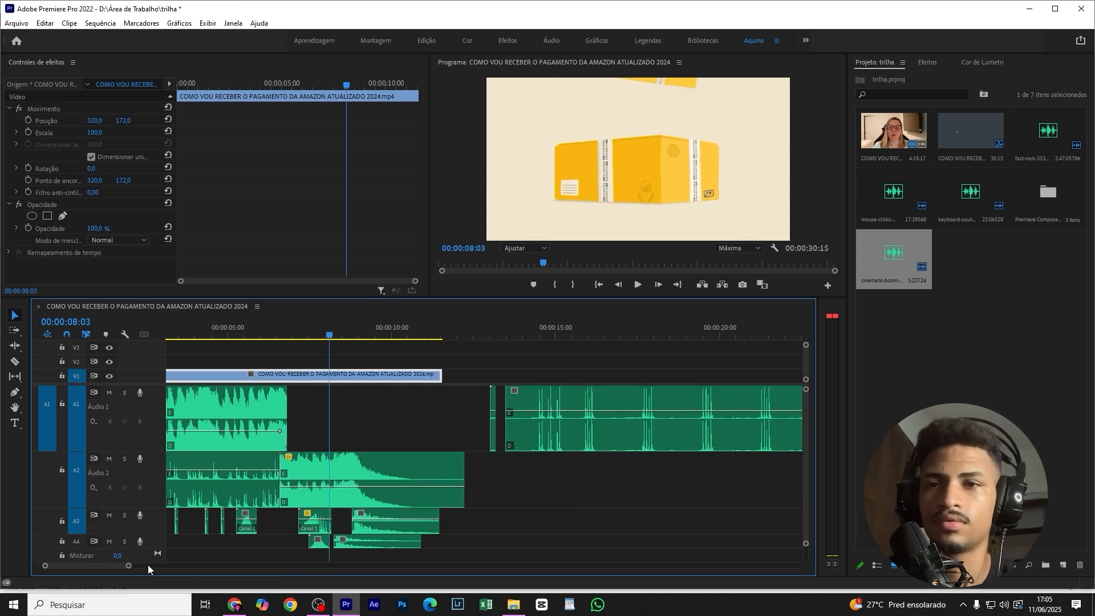
pyautogui.press('space')
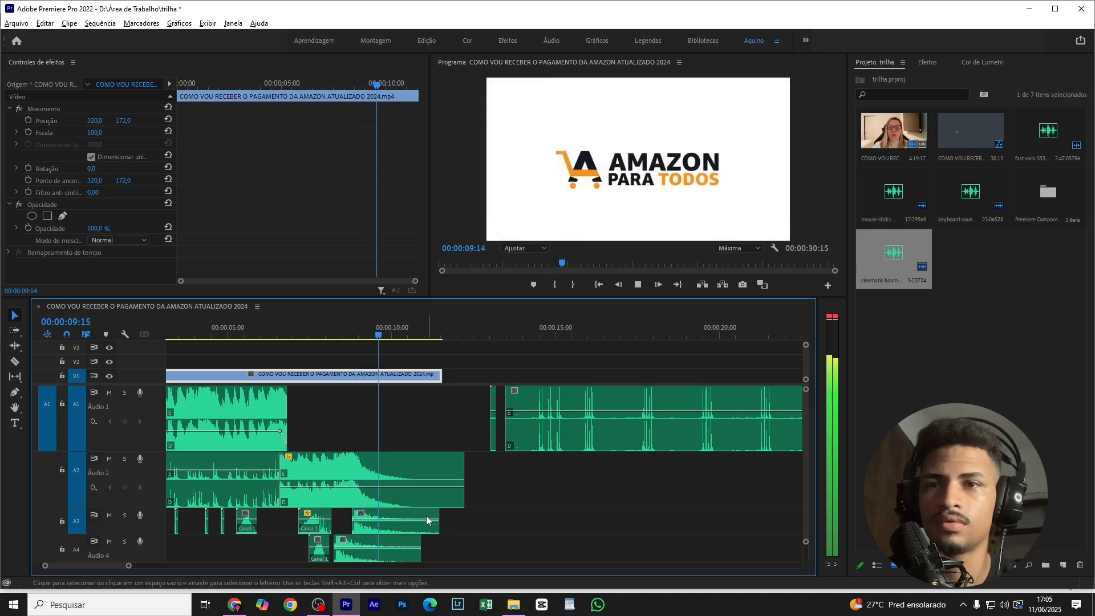
pyautogui.scroll(3, 427, 516)
pyautogui.scroll(-4, 557, 493)
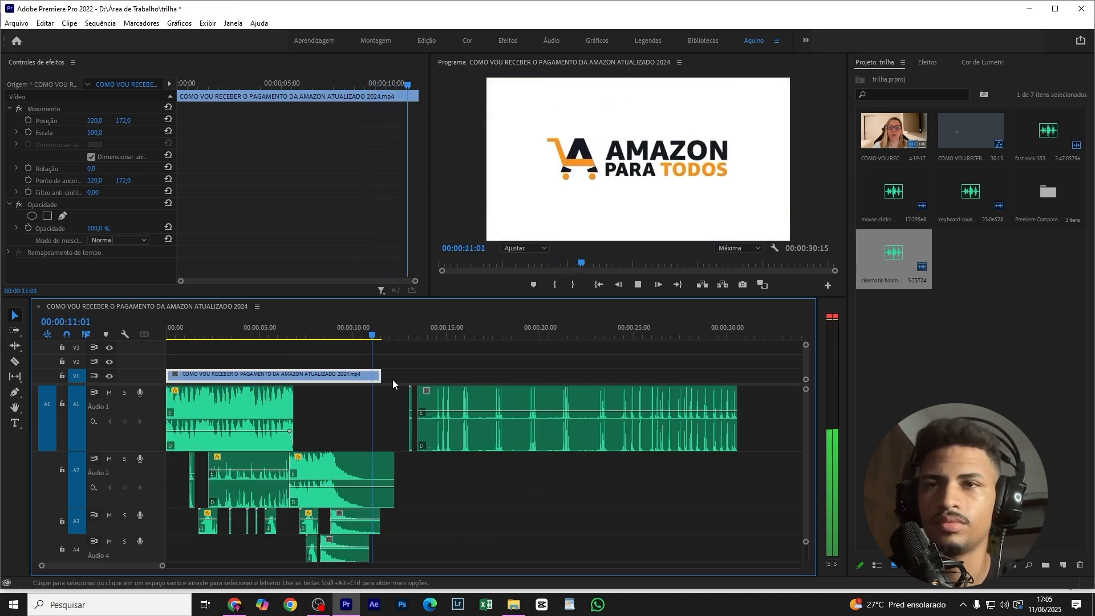
# Step: Play the sequence from its beginning to 00:00:09:24 to check all the sound effects together
pyautogui.click(363, 337)
pyautogui.moveTo(363, 338); pyautogui.dragTo(145, 344)
pyautogui.press('space')
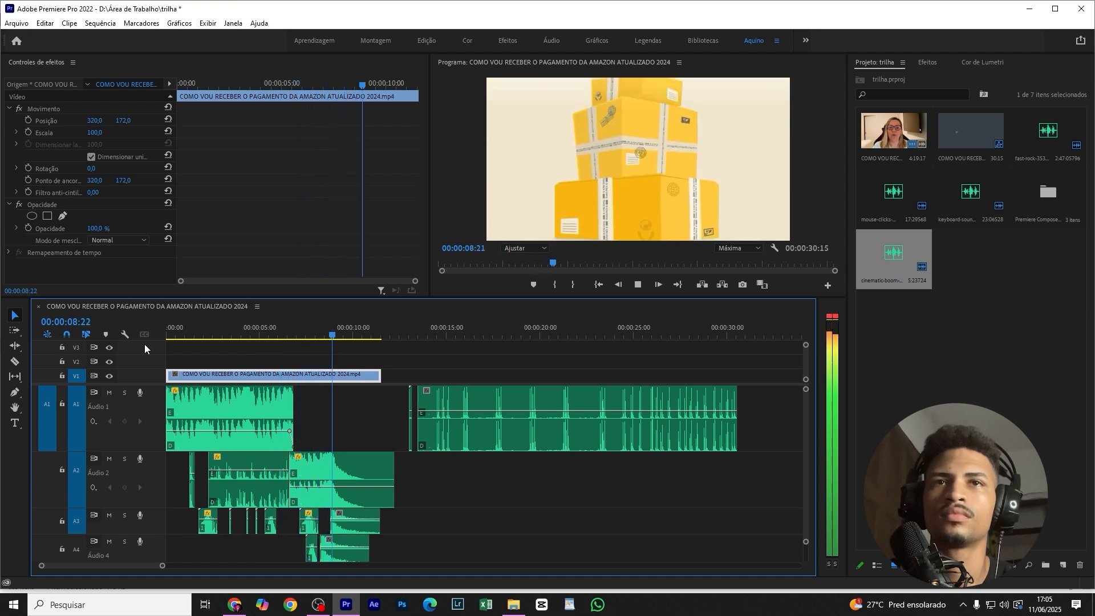
pyautogui.press('space')
# Step: Reduce the height of audio track A2
pyautogui.scroll(5, 358, 475)
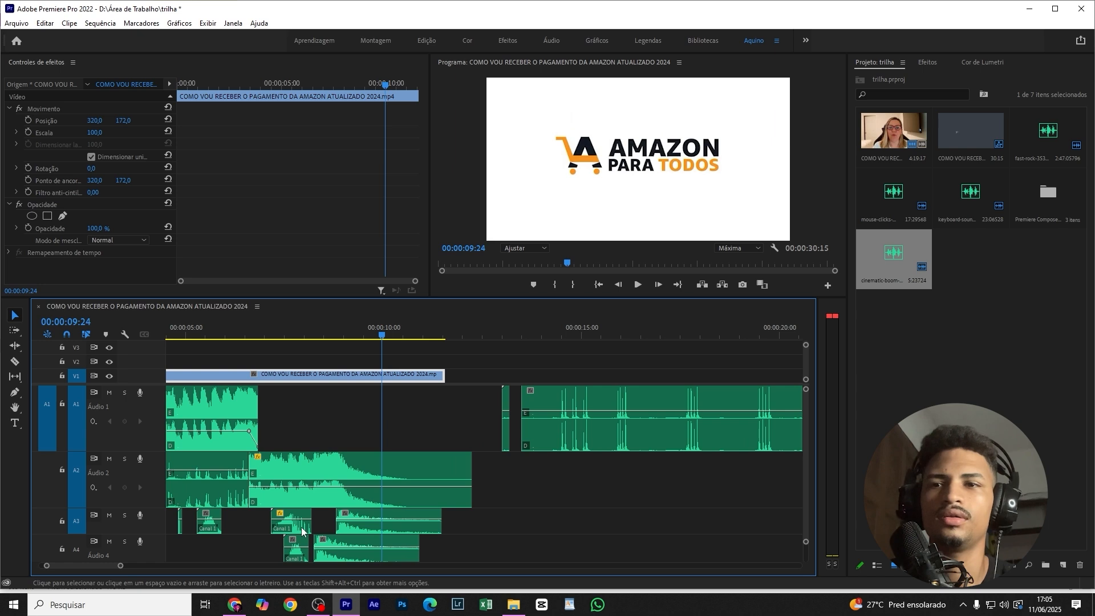
pyautogui.scroll(-1, 345, 506)
pyautogui.moveTo(149, 508); pyautogui.dragTo(151, 486)
# Step: Slow down the boom clip on A4 through its speed/duration settings so that it ends at about 00:00:11:07
pyautogui.scroll(2, 203, 543)
pyautogui.scroll(1, 285, 530)
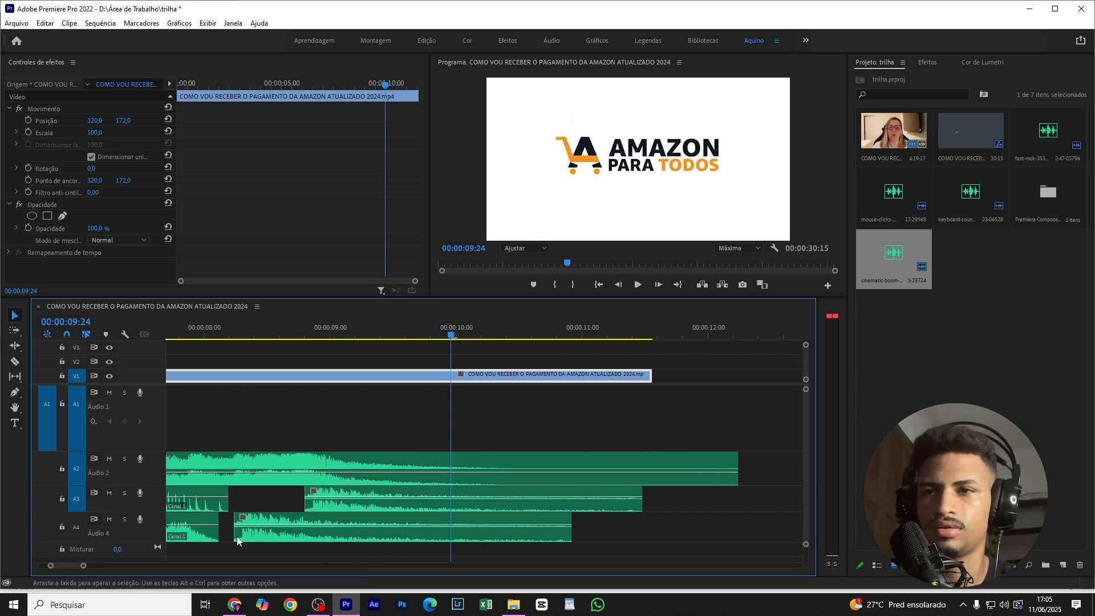
pyautogui.click(287, 539)
pyautogui.rightClick(286, 539)
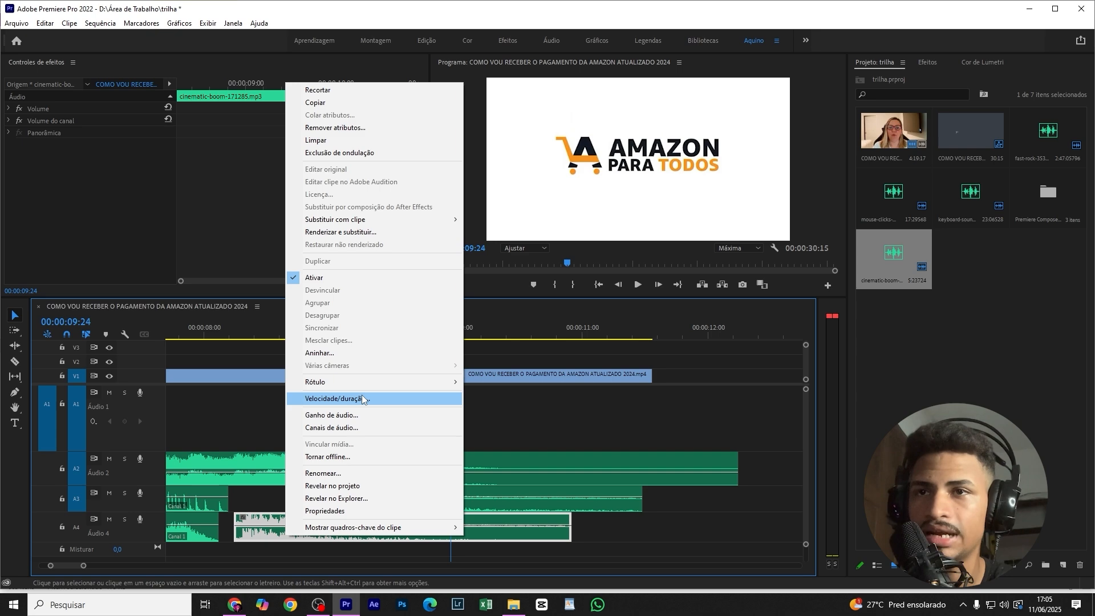
pyautogui.click(354, 399)
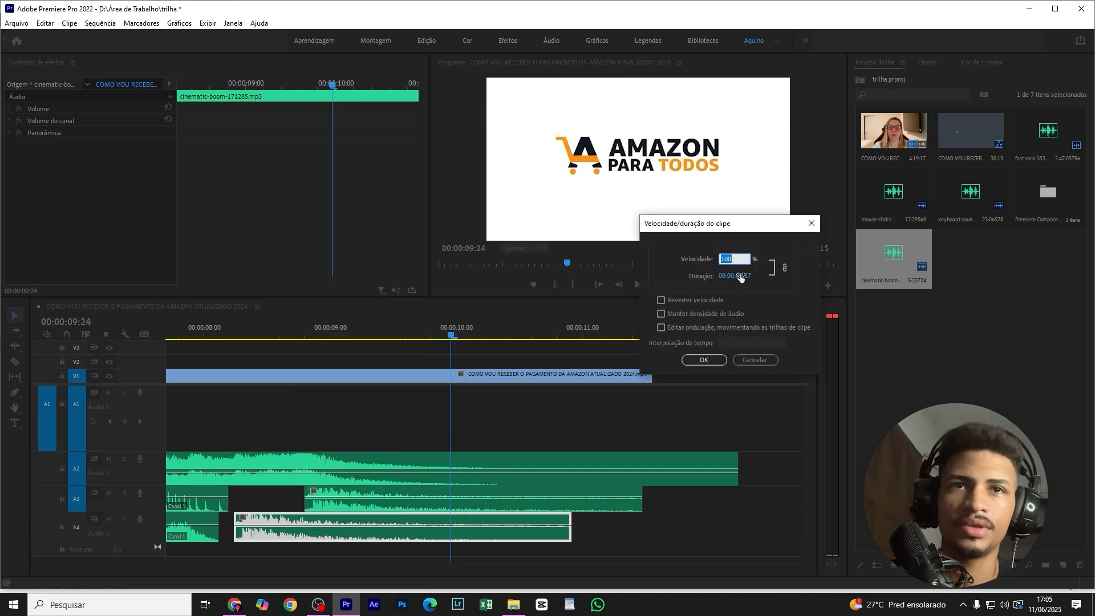
pyautogui.click(723, 361)
# Step: Slow down the boom clip on A3 through its speed/duration settings so that it ends at about 00:00:14:10
pyautogui.click(351, 509)
pyautogui.rightClick(351, 508)
pyautogui.click(330, 508)
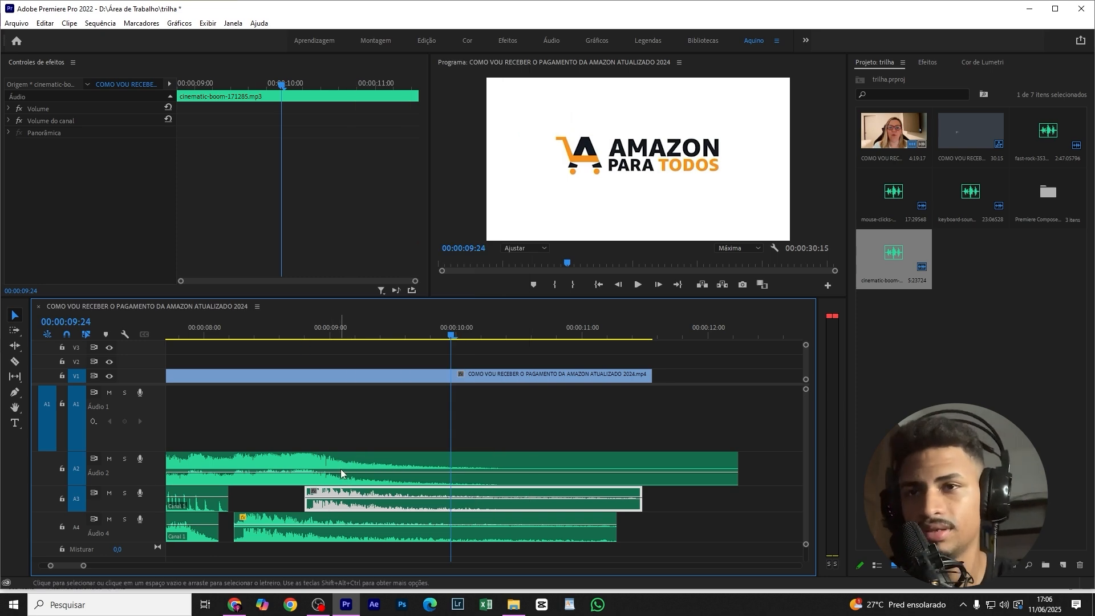
pyautogui.rightClick(337, 501)
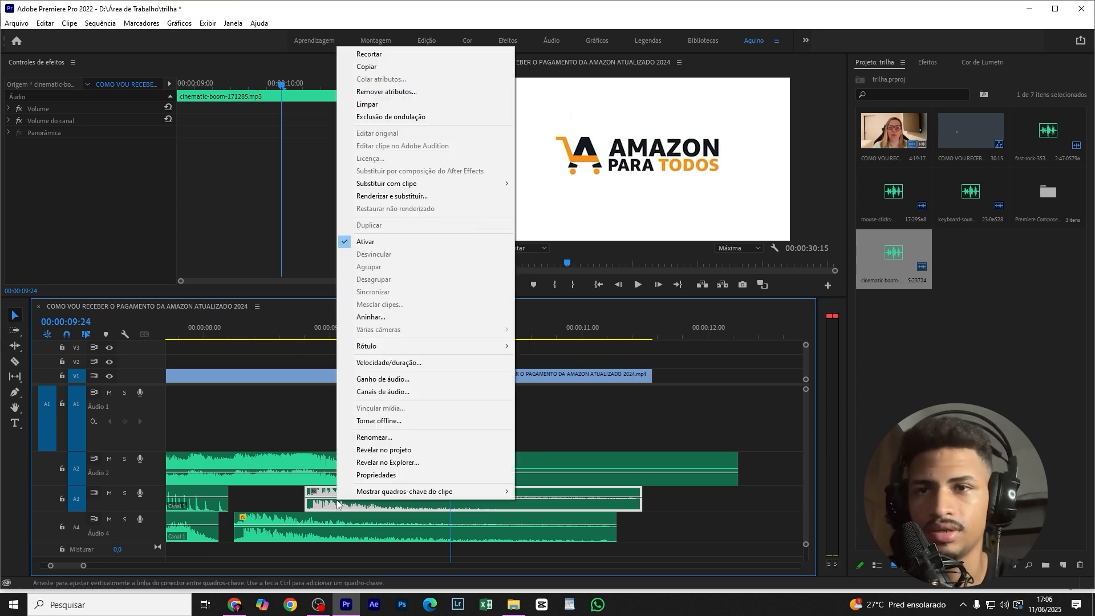
pyautogui.click(400, 364)
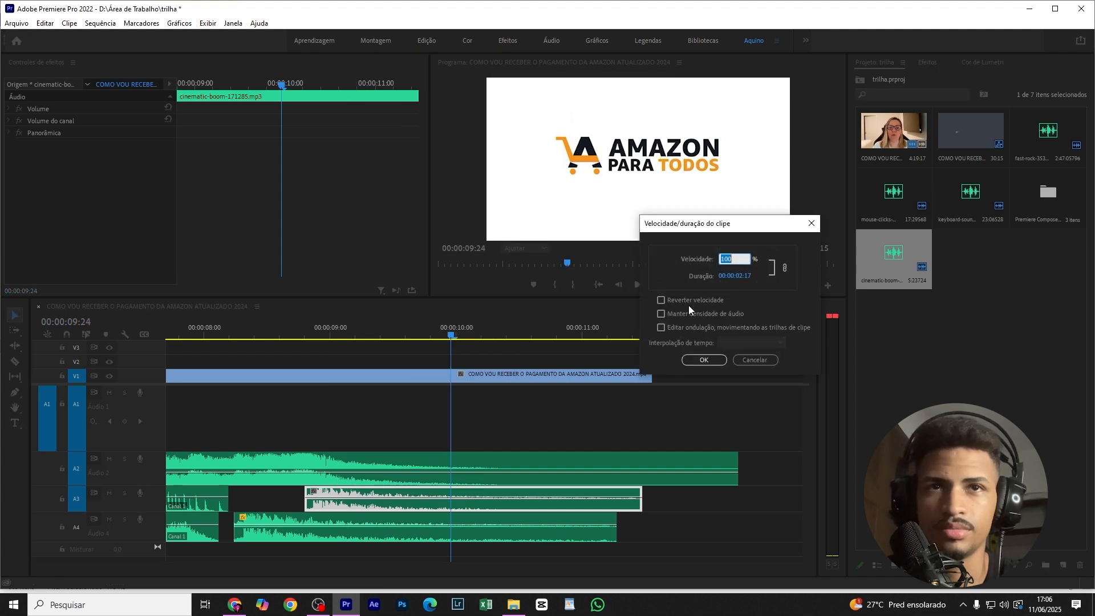
pyautogui.click(705, 360)
# Step: Play the boxes and logo section from about 00:00:08:03 and again from about 00:00:07:21 to check the slowed booms
pyautogui.click(219, 381)
pyautogui.click(220, 334)
pyautogui.press('space')
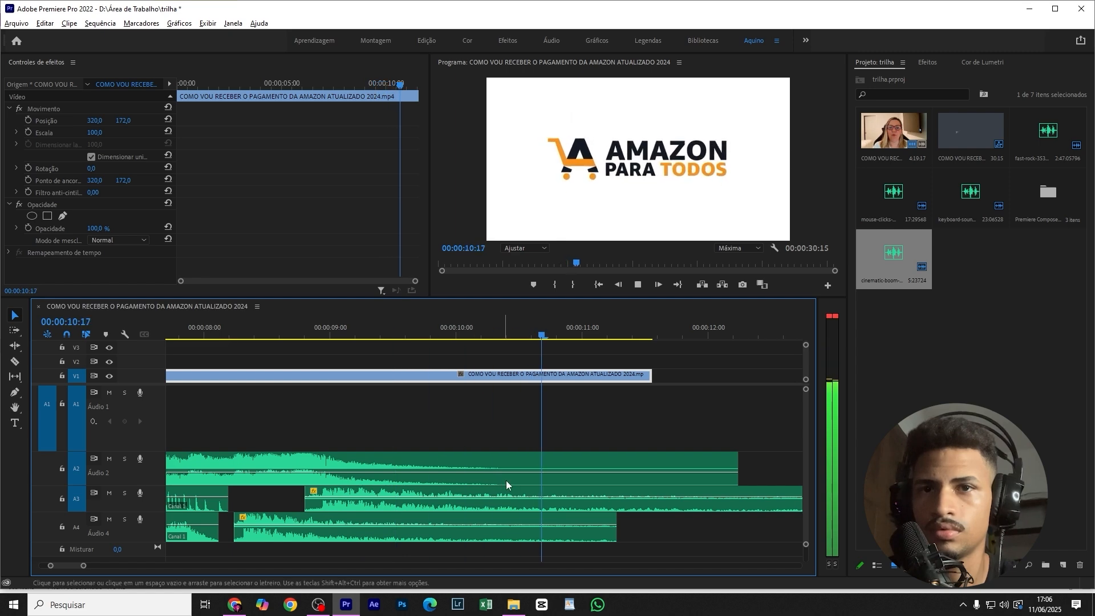
pyautogui.press('\\')
pyautogui.click(380, 460)
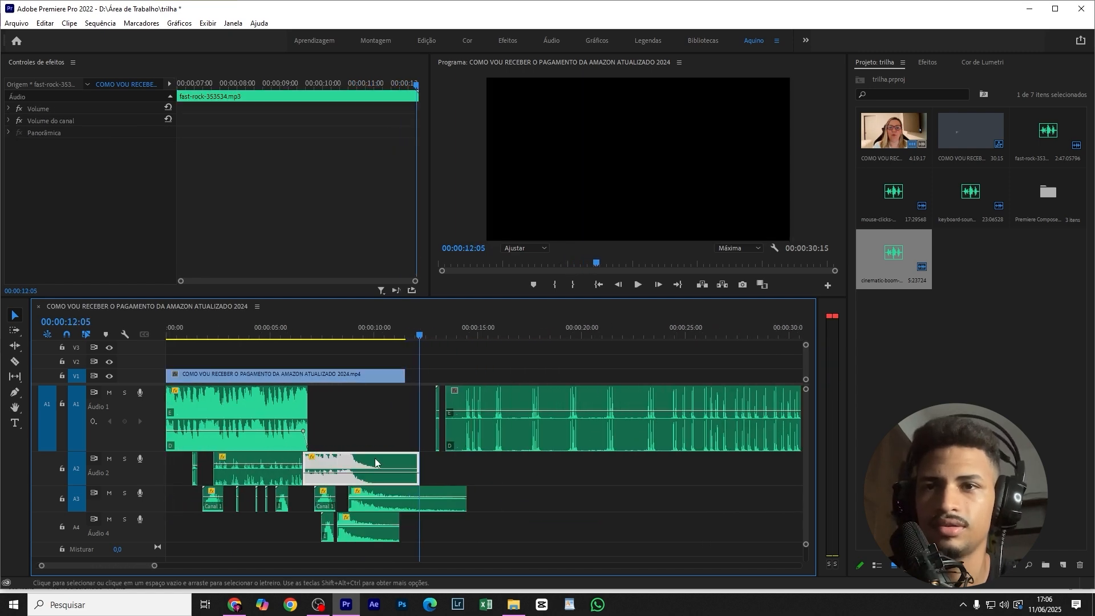
pyautogui.click(329, 335)
pyautogui.click(353, 380)
pyautogui.press('space')
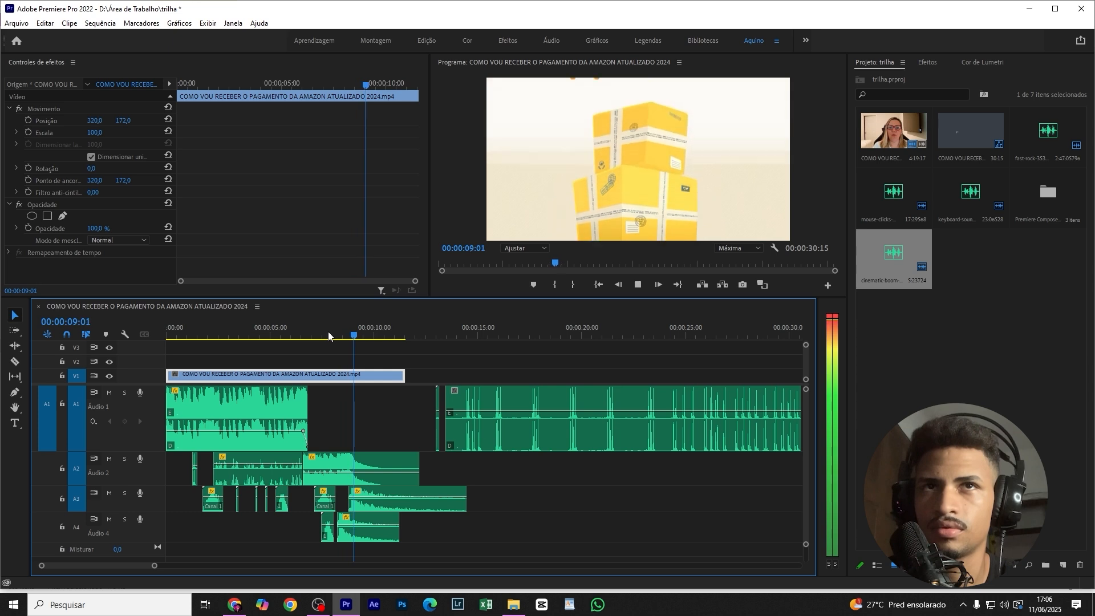
# Step: Add volume keyframes to the Fast Rock clip on A2 that fade the music from about 00:00:08:04 down to 00:00:09:07
pyautogui.press('=')
pyautogui.click(313, 337)
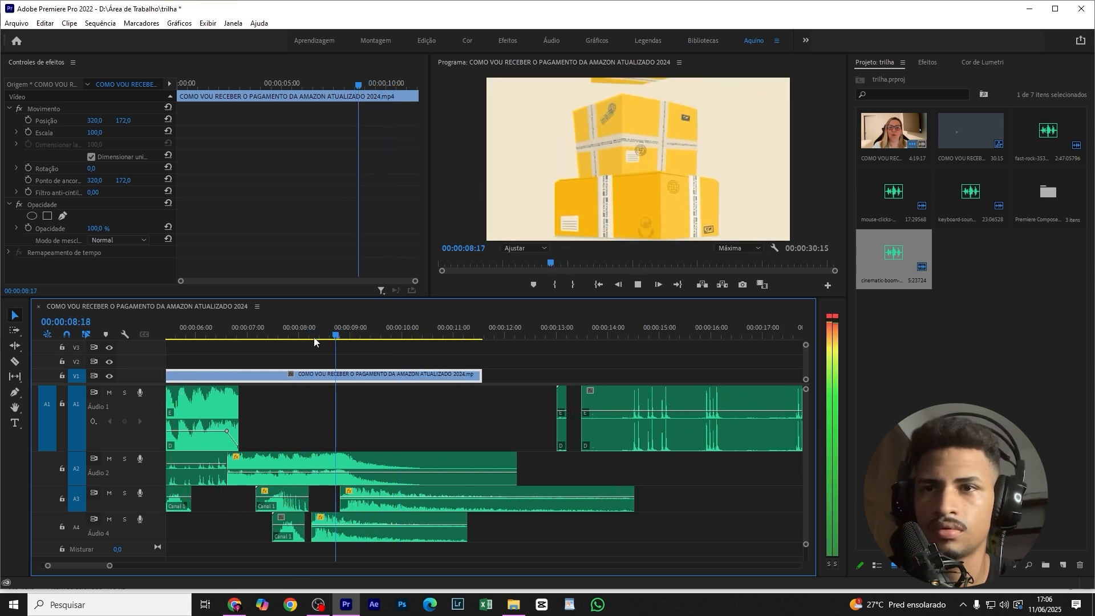
pyautogui.press('space')
pyautogui.click(317, 473)
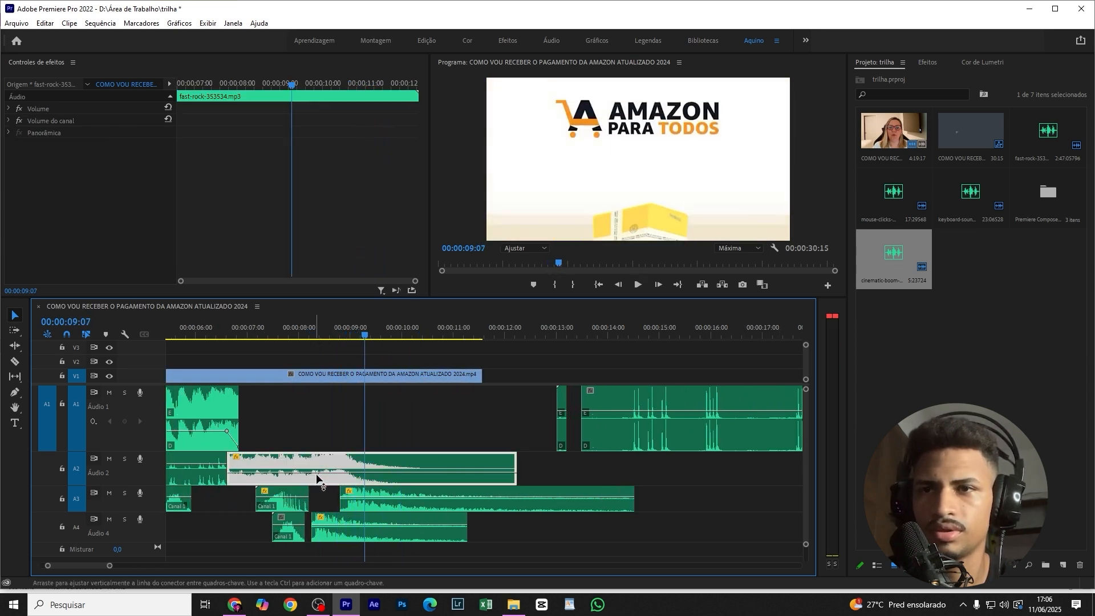
pyautogui.keyDown('ctrl'); pyautogui.click(306, 473); pyautogui.keyUp('ctrl')
pyautogui.moveTo(321, 475); pyautogui.dragTo(364, 481)
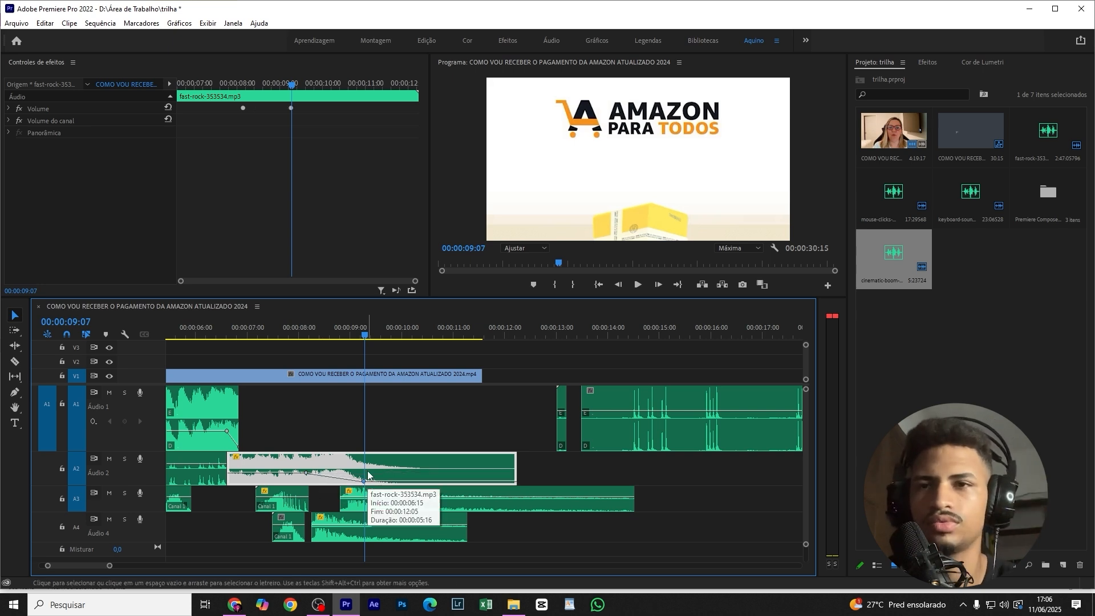
# Step: Move the A2 music fade's volume keyframes to about 00:00:08:20 and 00:00:09:14, and play the logo section to check the fade
pyautogui.click(294, 328)
pyautogui.press('space')
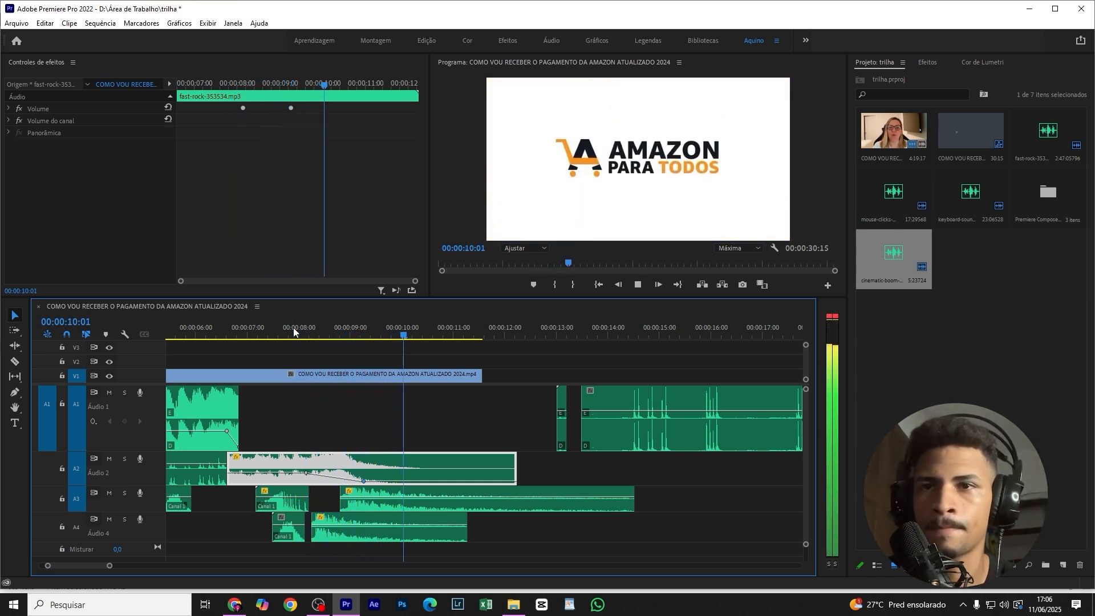
pyautogui.press('space')
pyautogui.moveTo(306, 474); pyautogui.dragTo(343, 473)
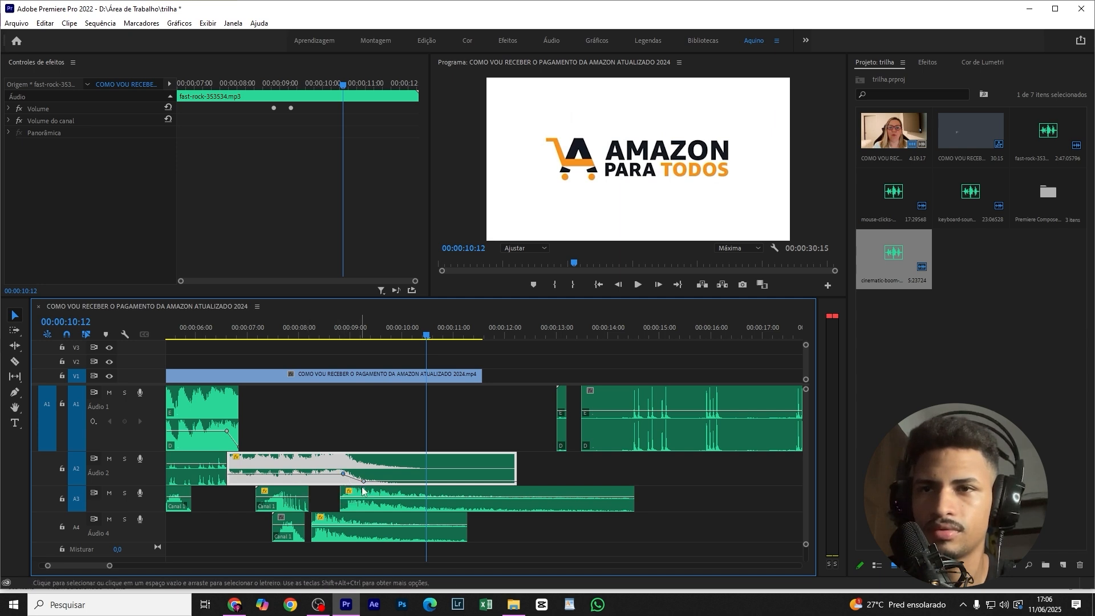
pyautogui.click(309, 336)
pyautogui.press('space')
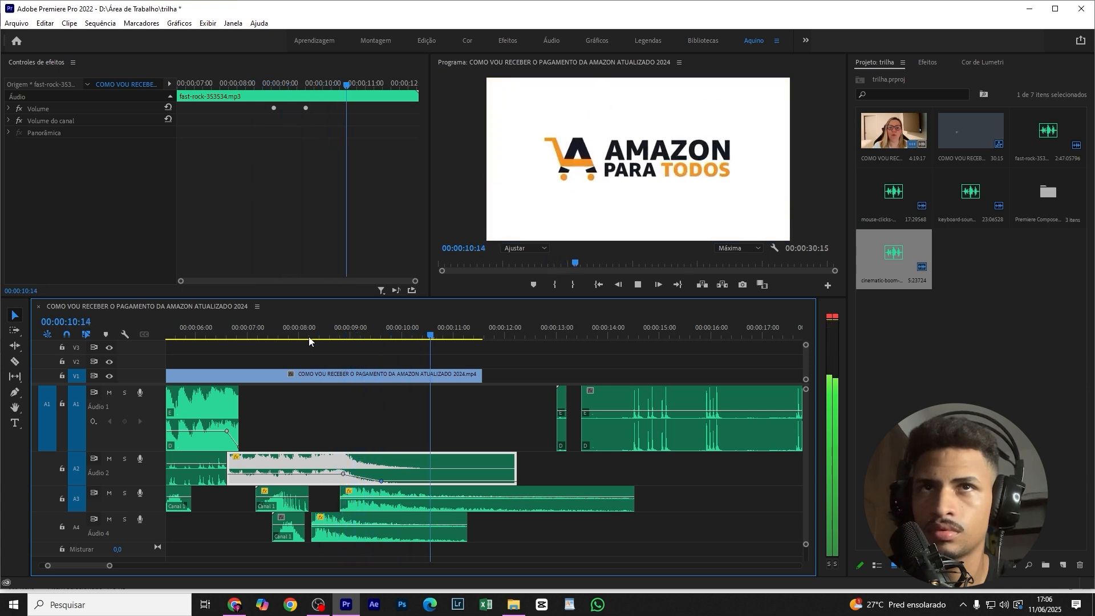
pyautogui.click(309, 340)
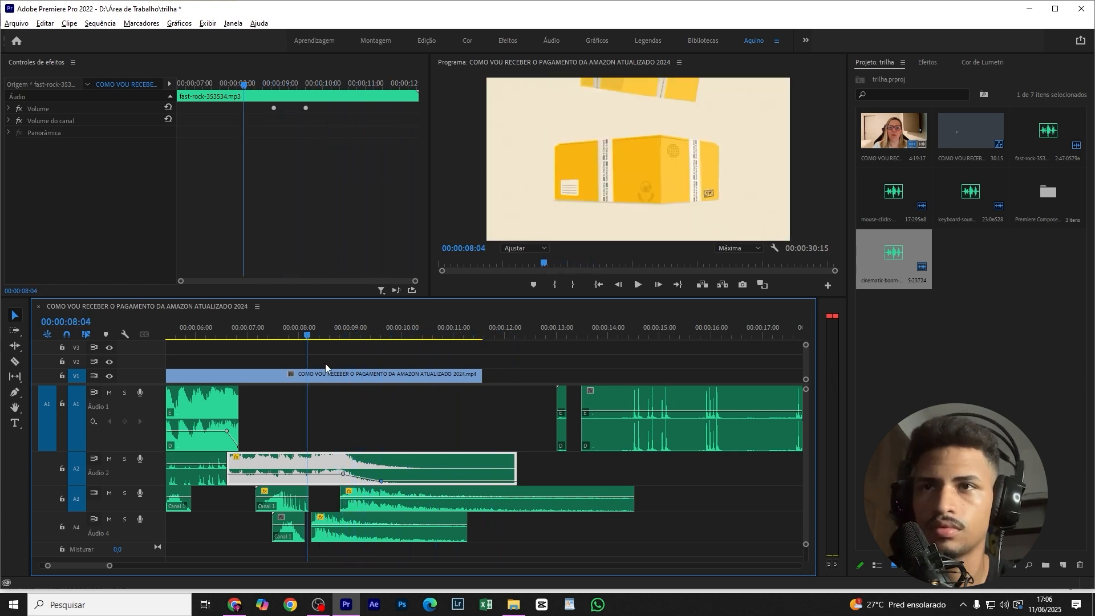
# Step: Play the whole intro from the start to check the soundtrack with the adjusted music fade
pyautogui.press('-')
pyautogui.press('-')
pyautogui.press('-')
pyautogui.moveTo(254, 336); pyautogui.dragTo(49, 350)
pyautogui.press('space')
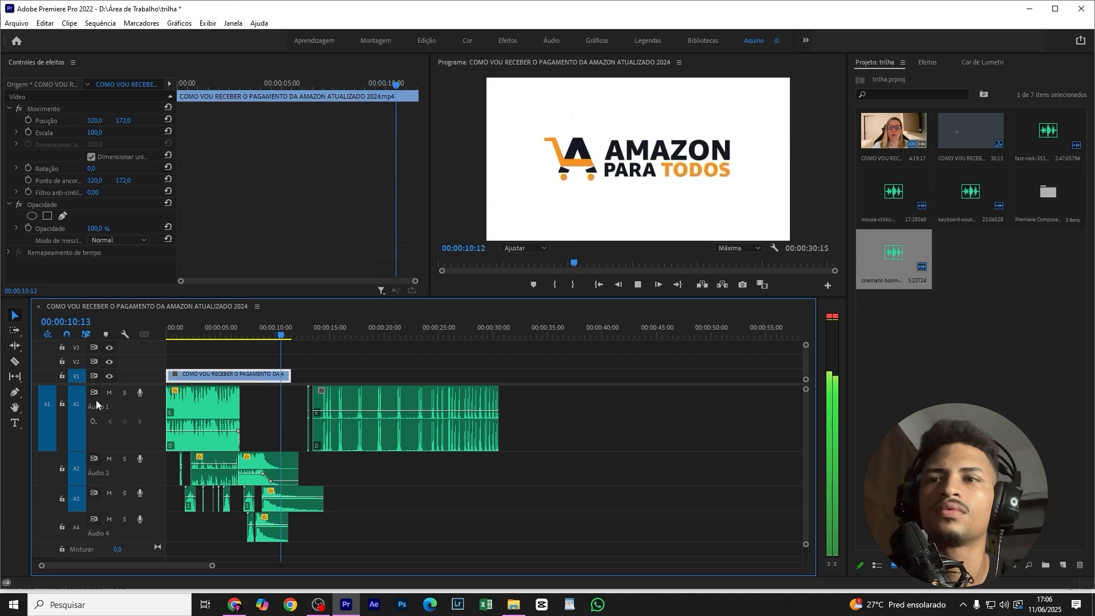
pyautogui.press('space')
# Step: Copy the intro video clip on V1 to about 00:00:33:00, clear of the soundtrack, and play the silent copy
pyautogui.moveTo(197, 381); pyautogui.dragTo(564, 371)
pyautogui.click(522, 332)
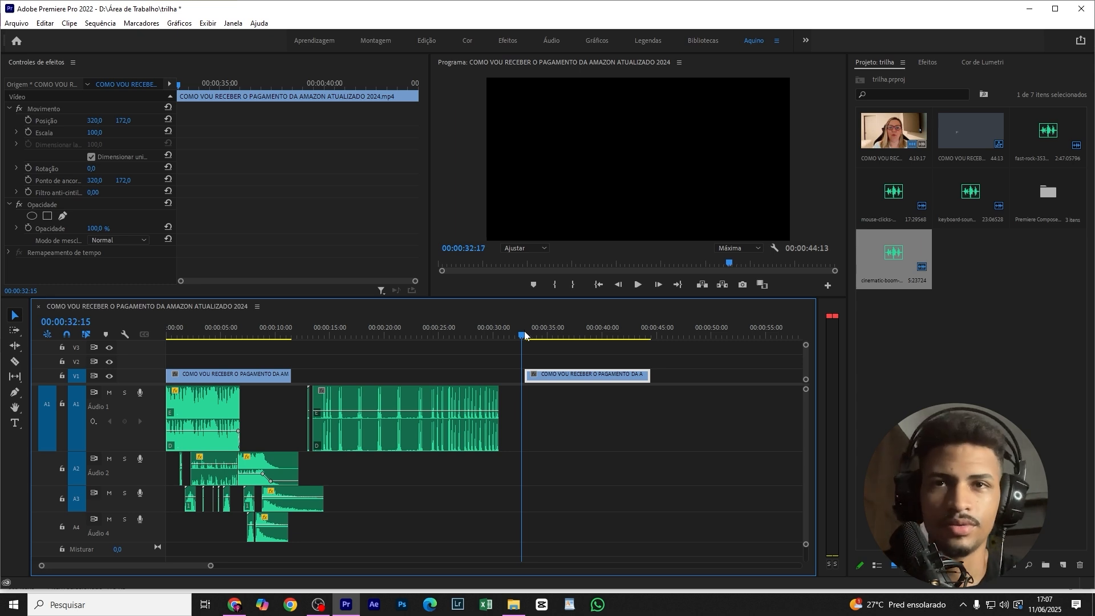
pyautogui.click(525, 336)
pyautogui.press('space')
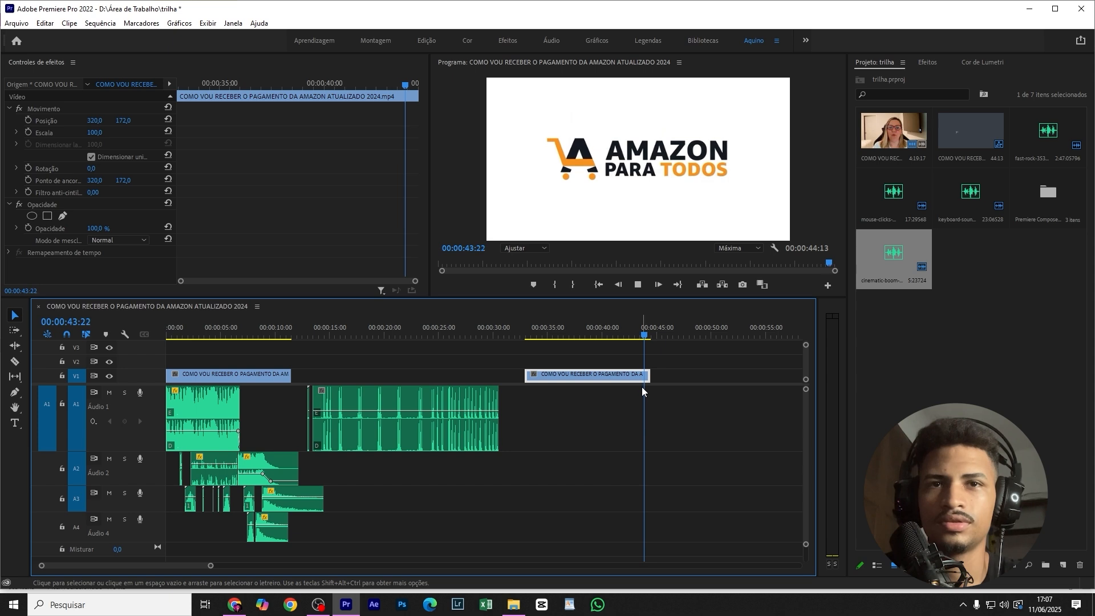
# Step: Play the original intro with music and sound effects from 00:00:00:00 to compare it with the silent copy
pyautogui.click(622, 340)
pyautogui.moveTo(623, 341); pyautogui.dragTo(155, 326)
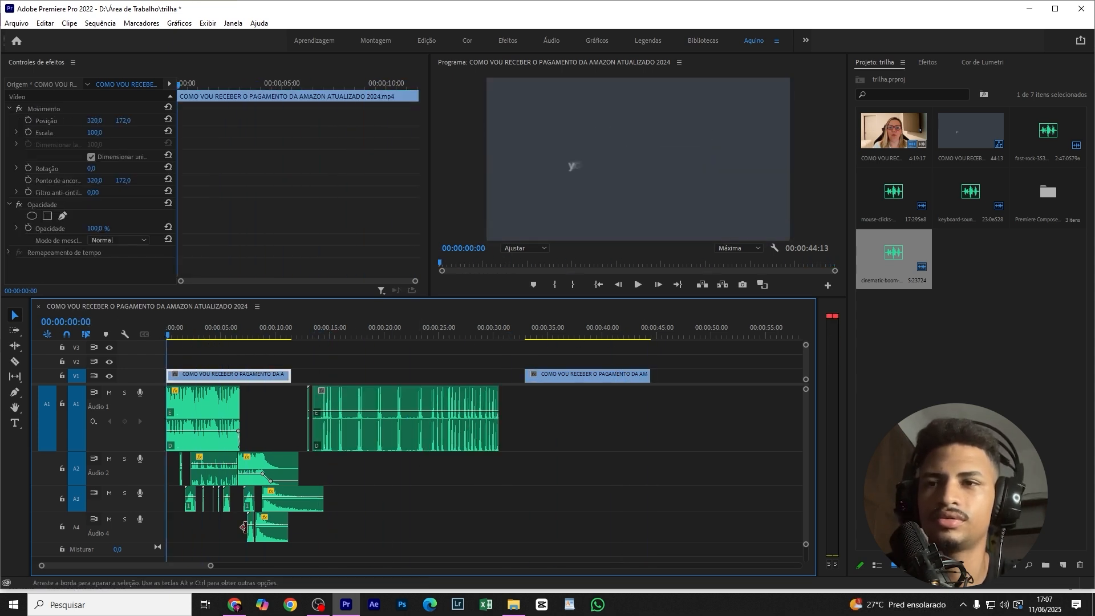
pyautogui.scroll(4, 243, 519)
pyautogui.scroll(2, 274, 514)
pyautogui.press('space')
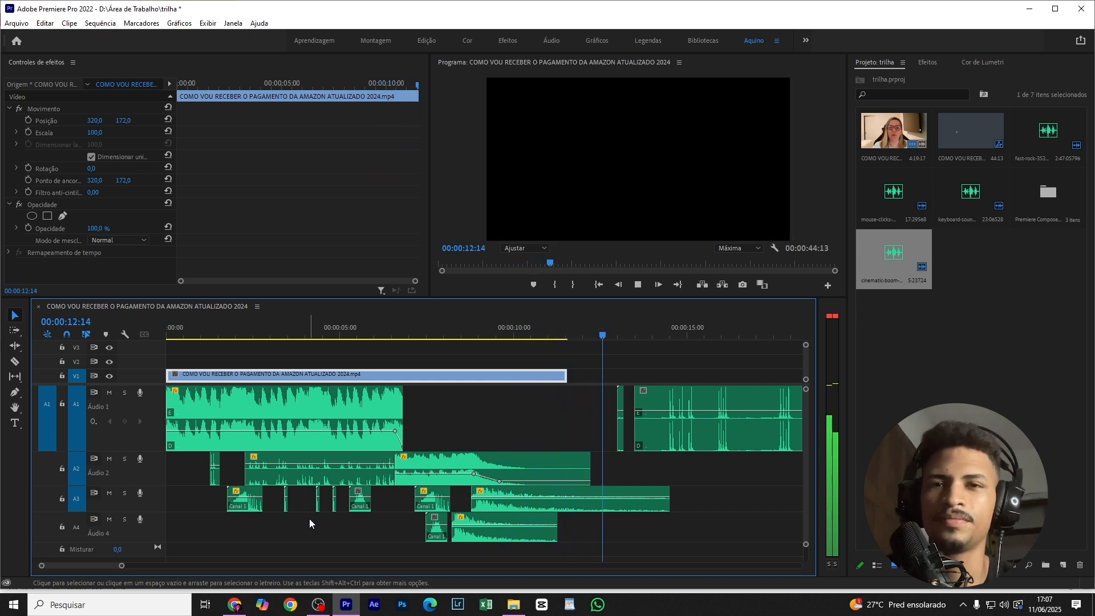
pyautogui.press('space')
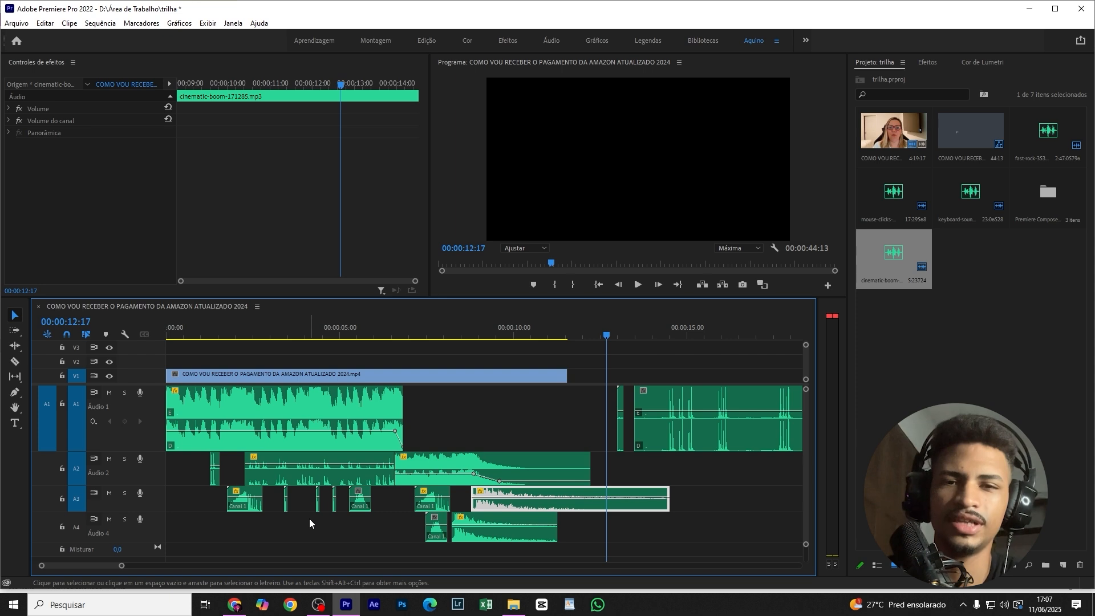